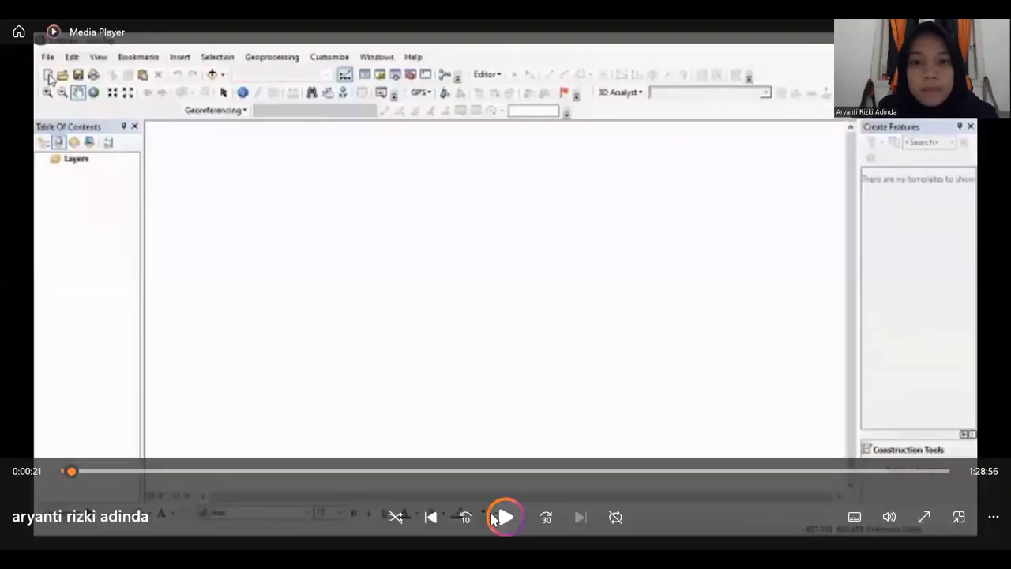
left_click(495, 518)
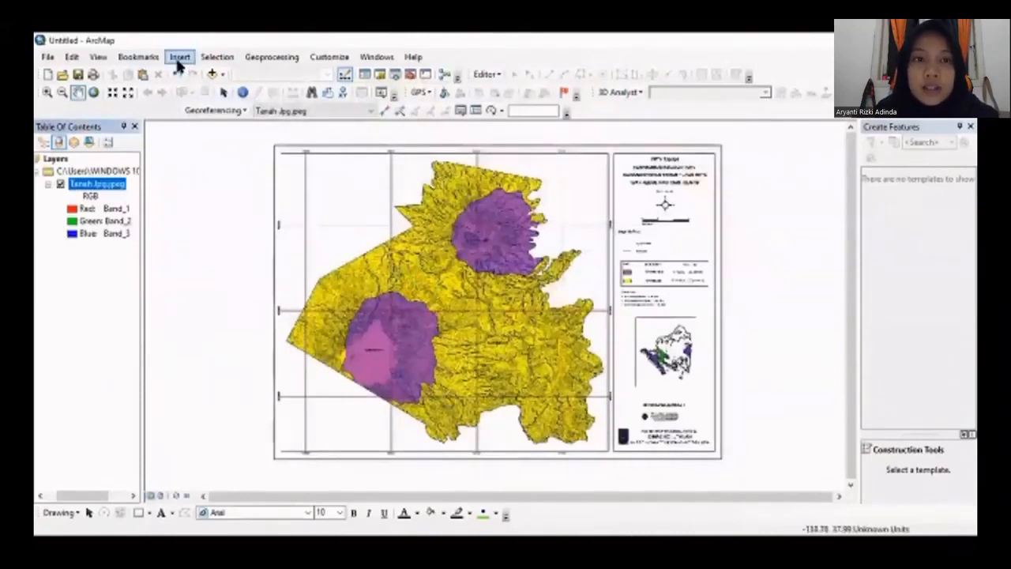
Open the data frame's coordinate system settings and expand the projected coordinate systems down to the WGS 1984 folder
left_click(101, 58)
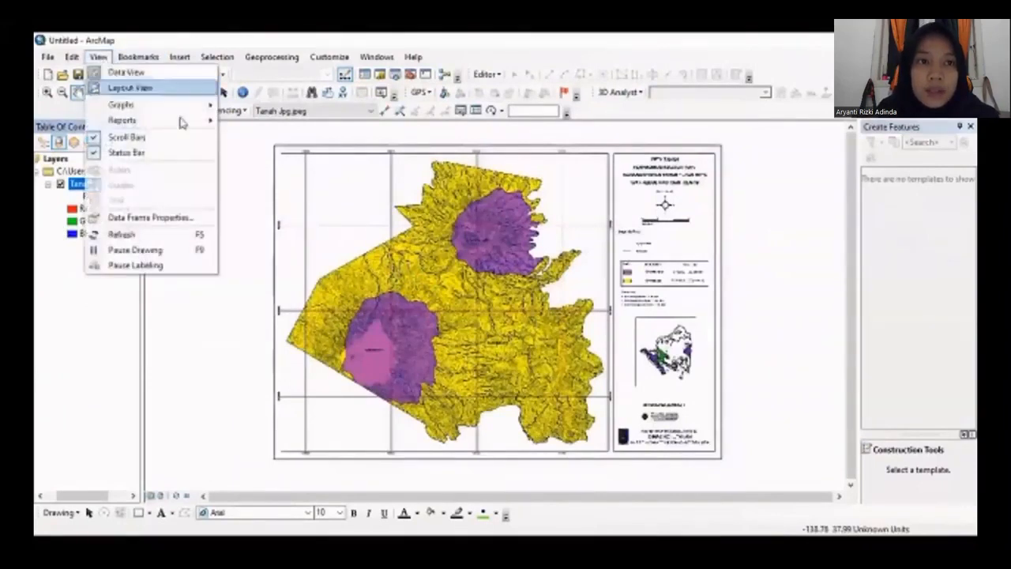
left_click(171, 215)
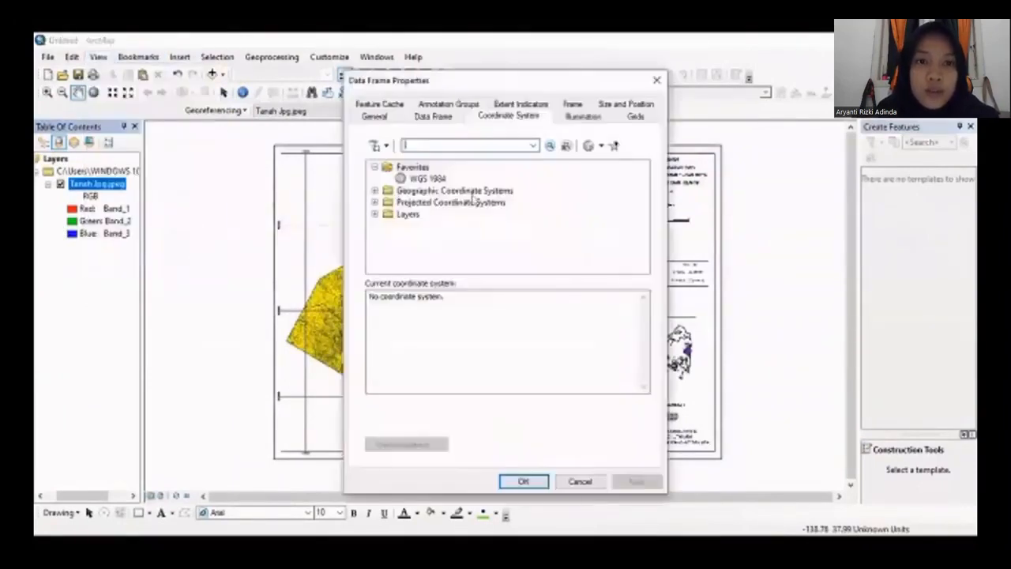
left_click(439, 202)
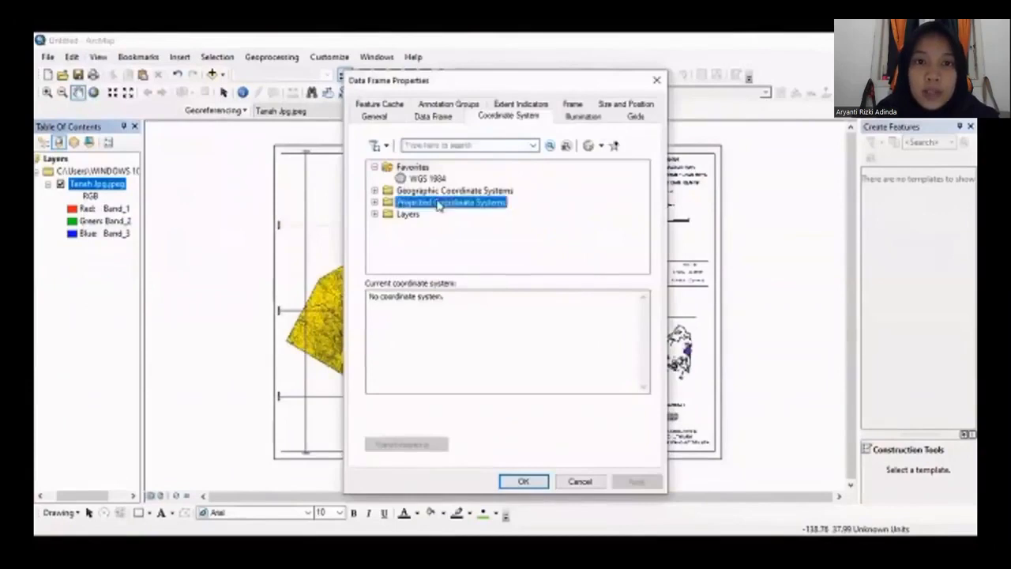
double_click(439, 202)
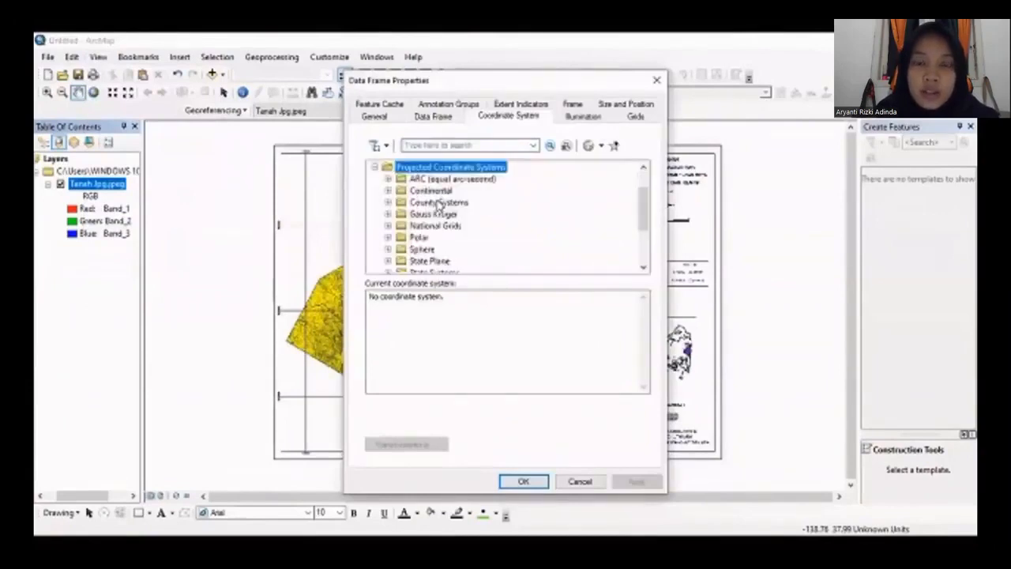
left_click_drag(645, 208, 651, 244)
double_click(419, 225)
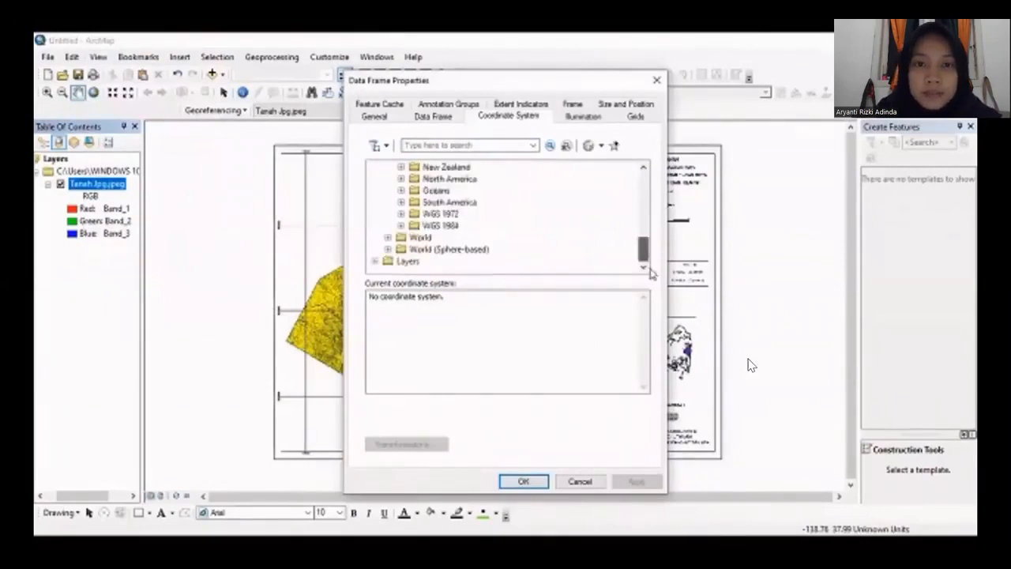
mouse_move(768, 344)
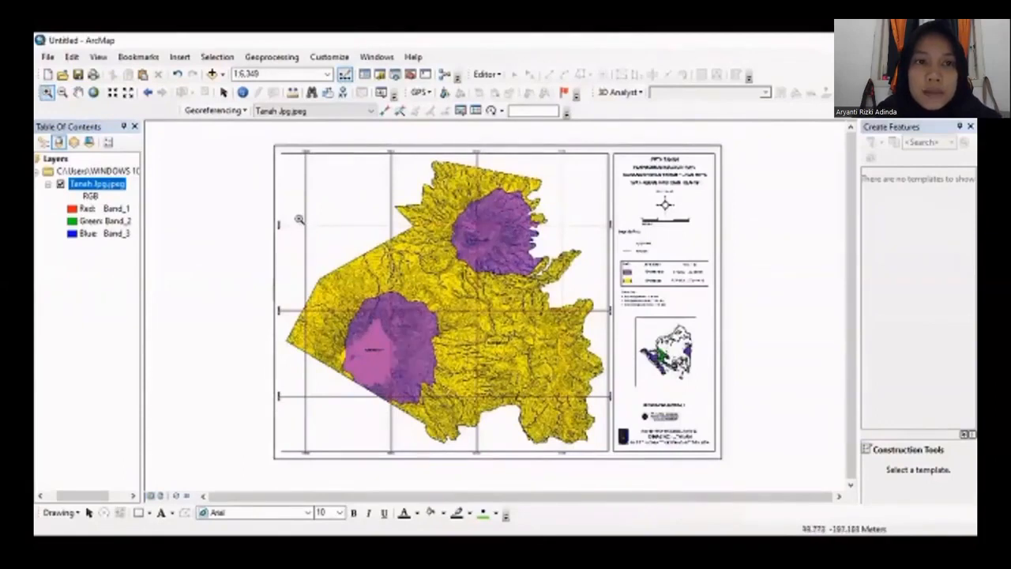
Place the first georeferencing control point on the centre of the black pixel at the map's upper-left grid intersection
left_click_drag(300, 218, 312, 229)
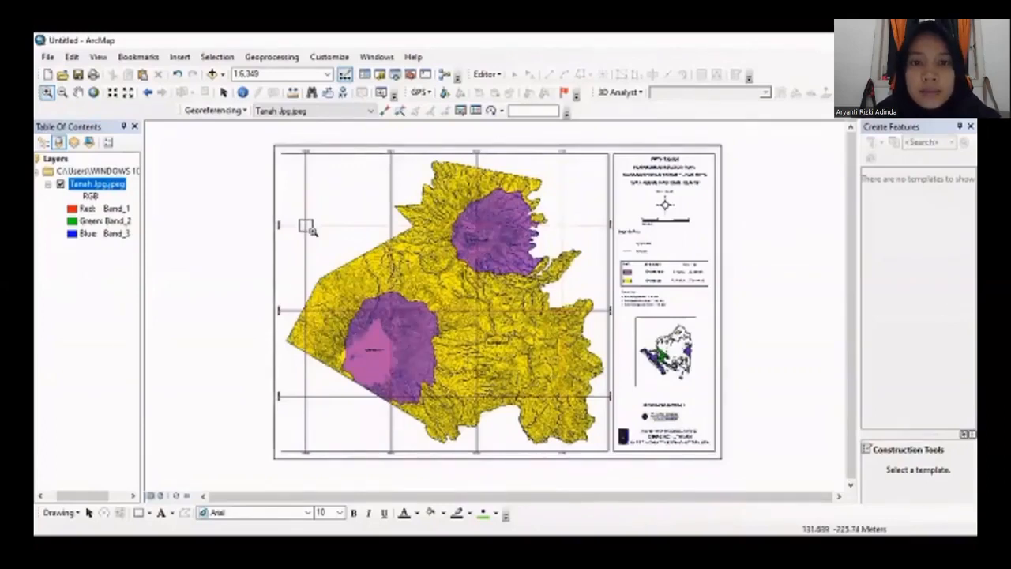
left_click_drag(312, 229, 313, 229)
left_click_drag(486, 300, 516, 330)
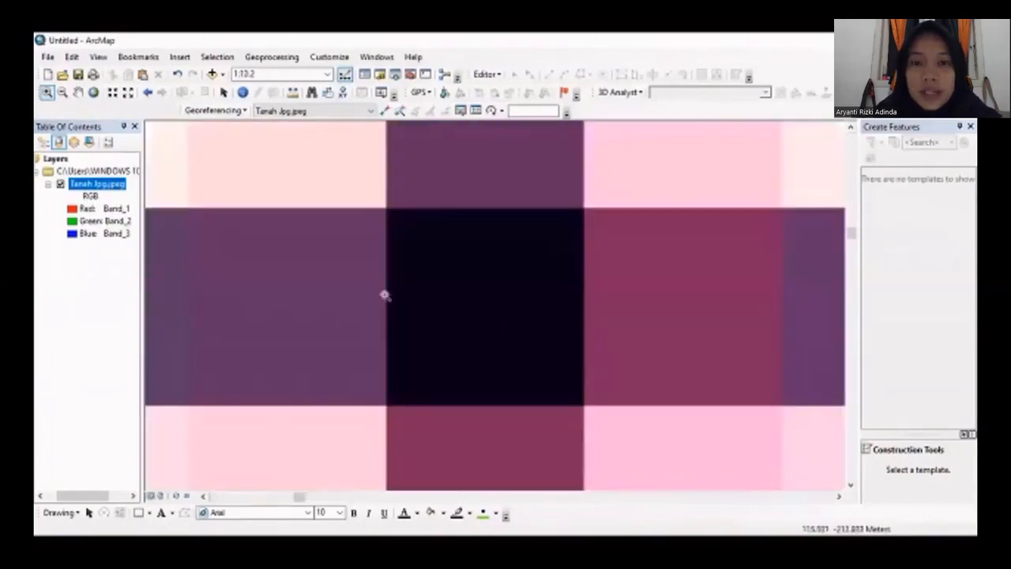
left_click_drag(383, 203, 587, 410)
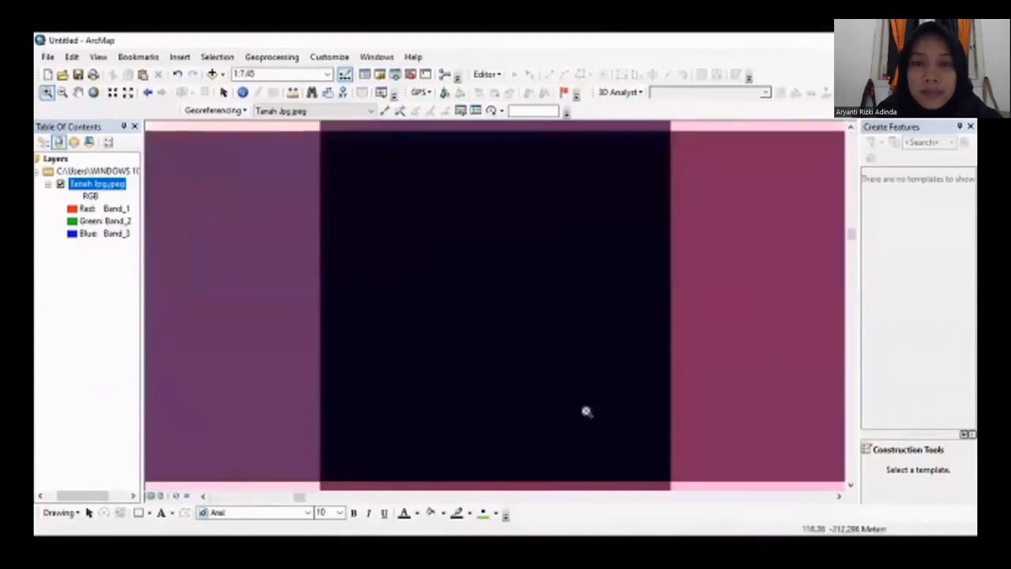
left_click(383, 111)
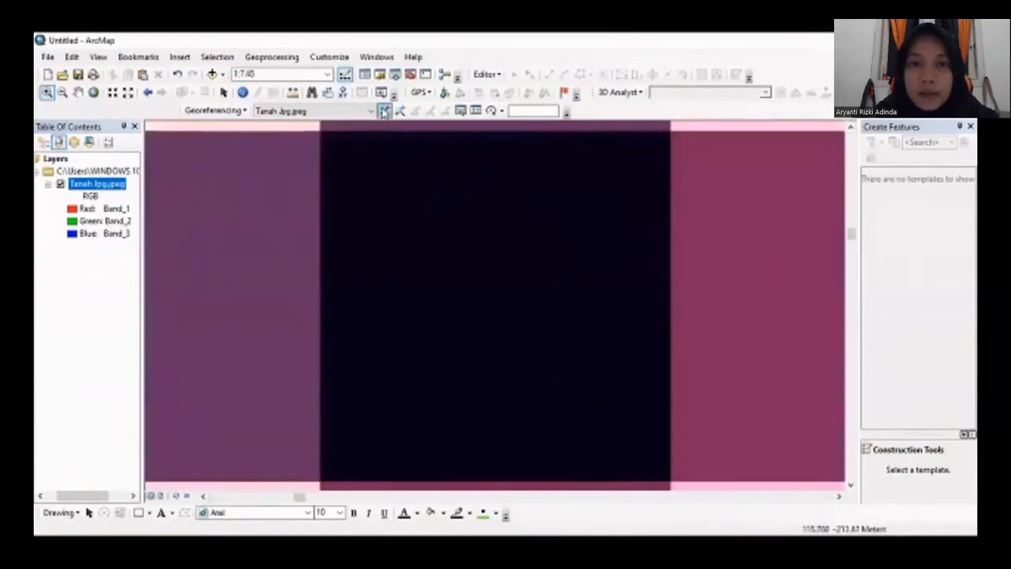
left_click(489, 310)
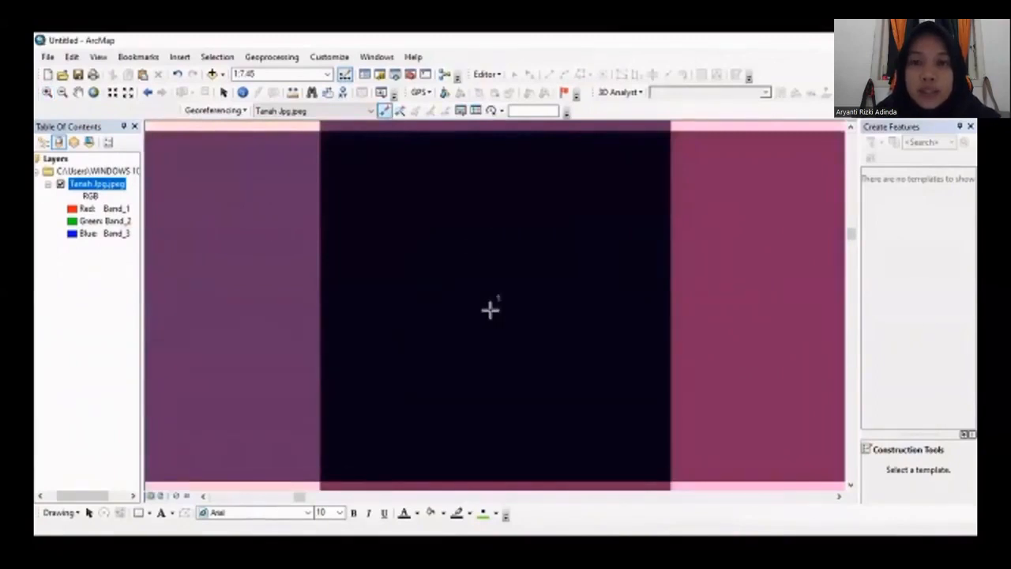
Assign the first control point the coordinates X 506000 and Y 9399500
right_click(490, 310)
left_click(509, 320)
key("BackSpace")
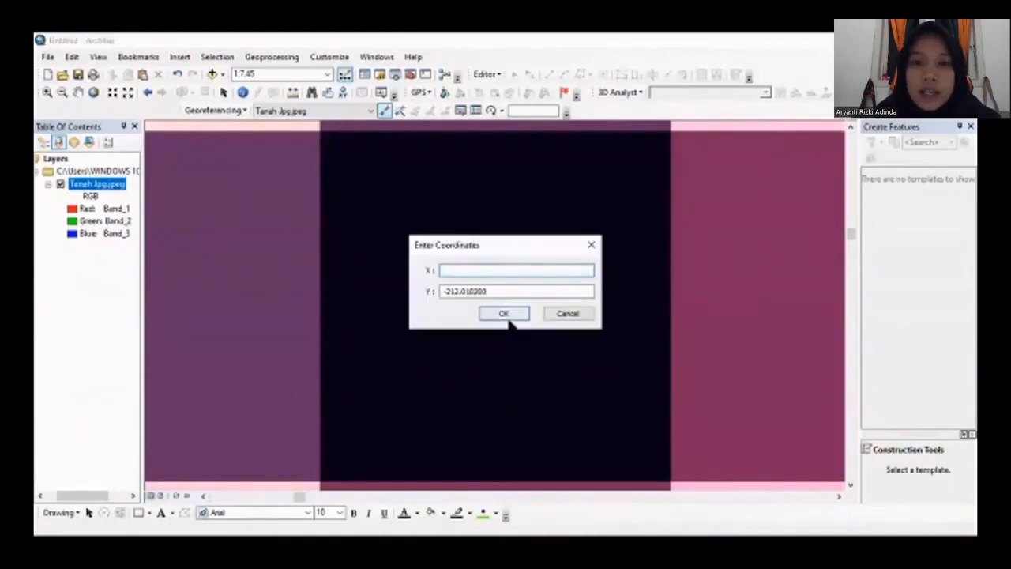
type("5")
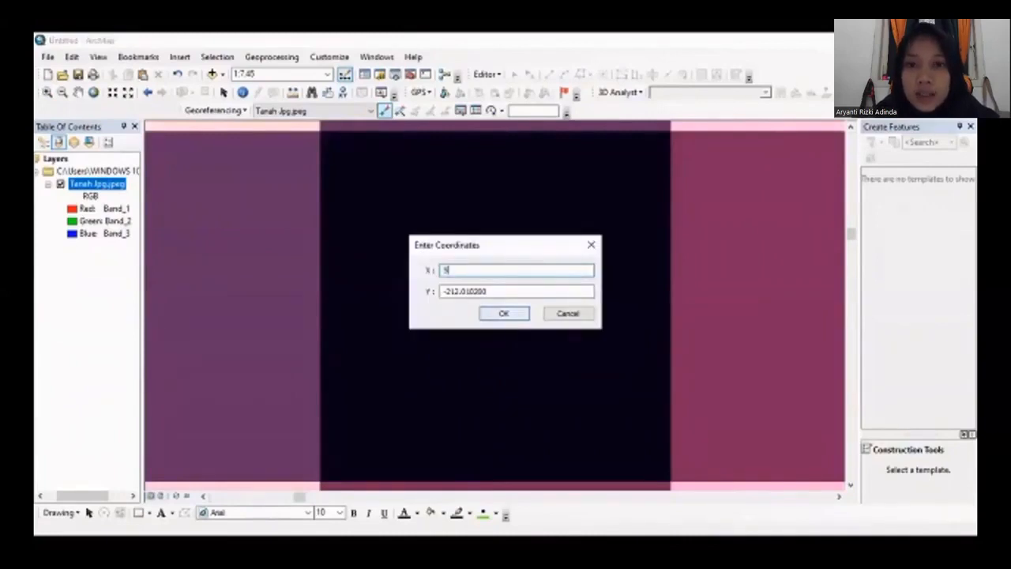
type("06000")
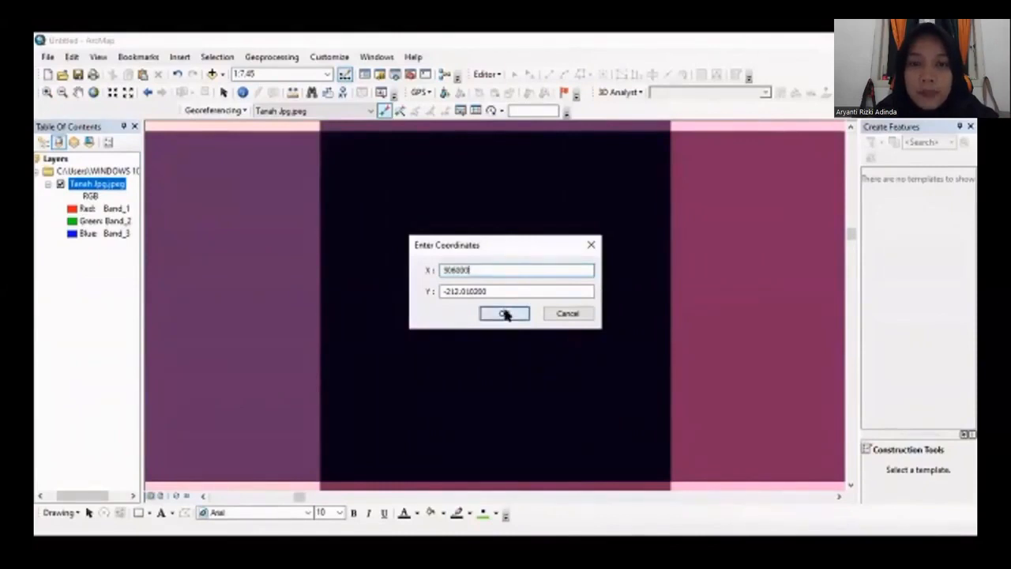
left_click(477, 291)
double_click(477, 291)
key("BackSpace")
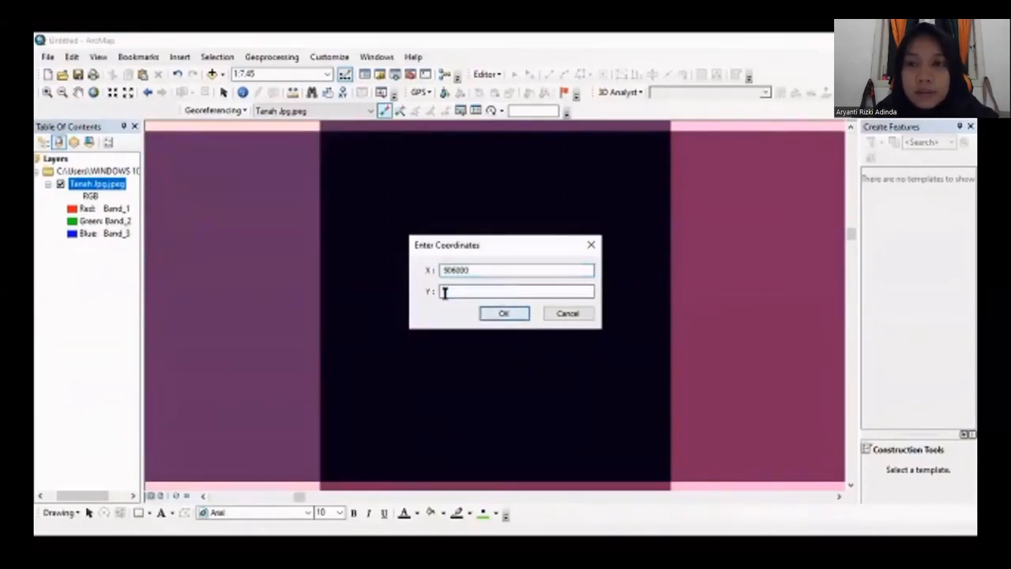
type("9399500")
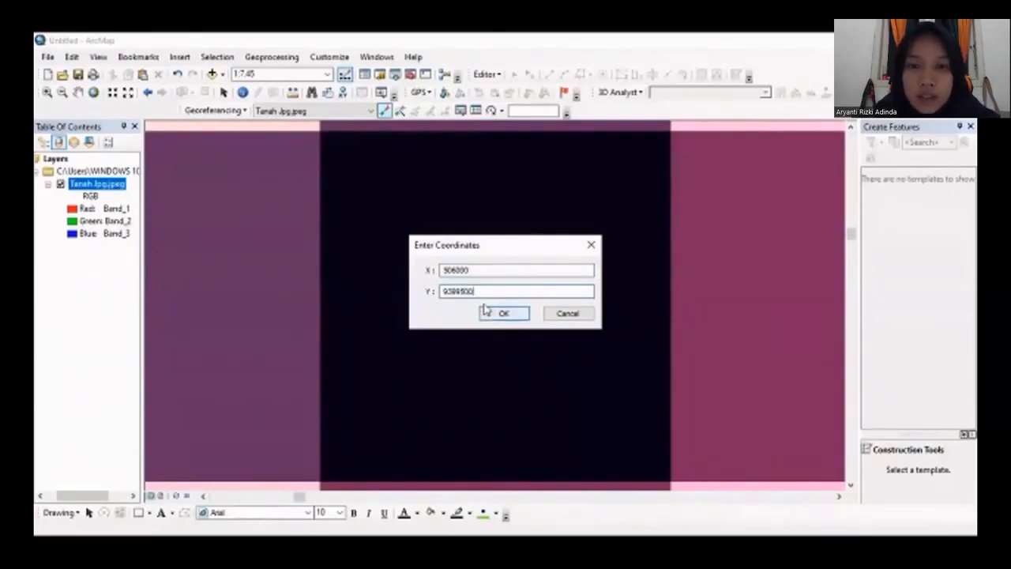
left_click_drag(476, 290, 444, 289)
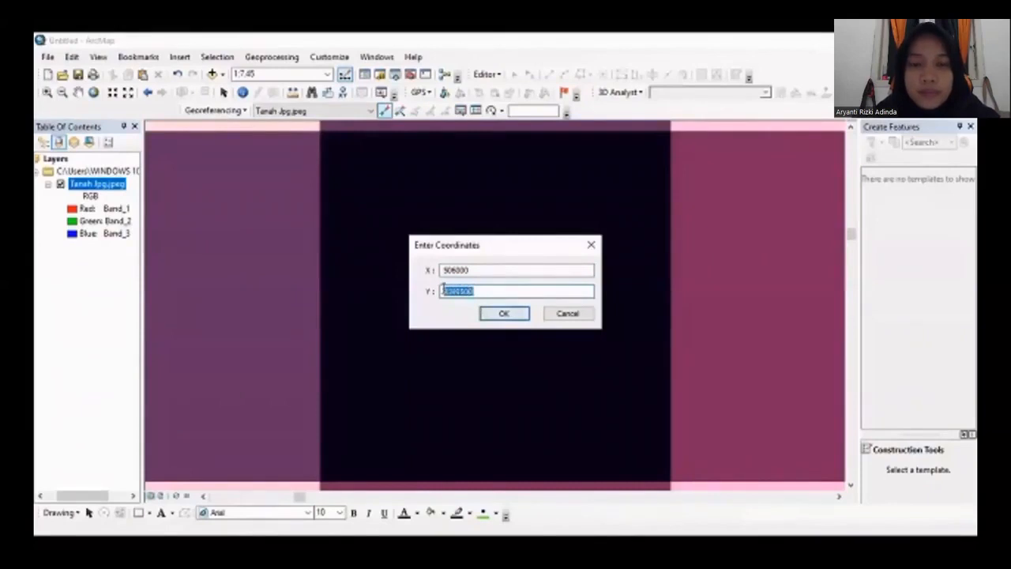
left_click(486, 292)
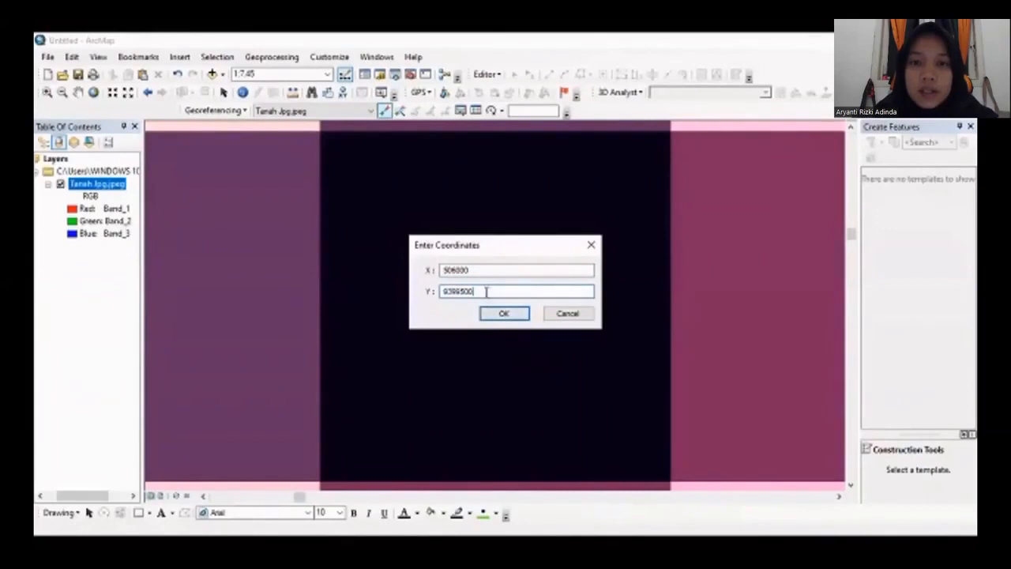
left_click(491, 316)
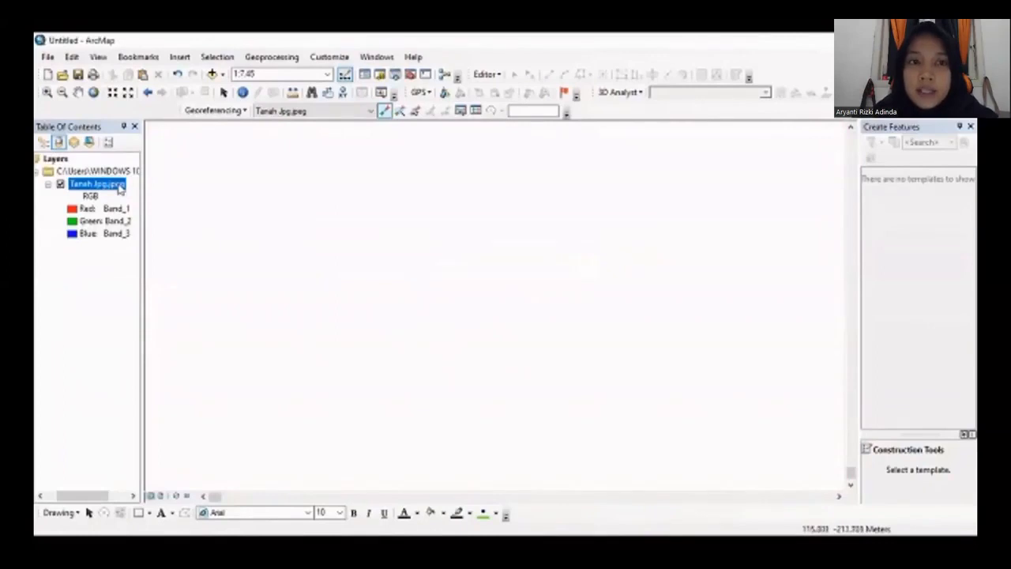
Place the second control point on the centre of the black pixel at the map's upper-right grid intersection
right_click(120, 188)
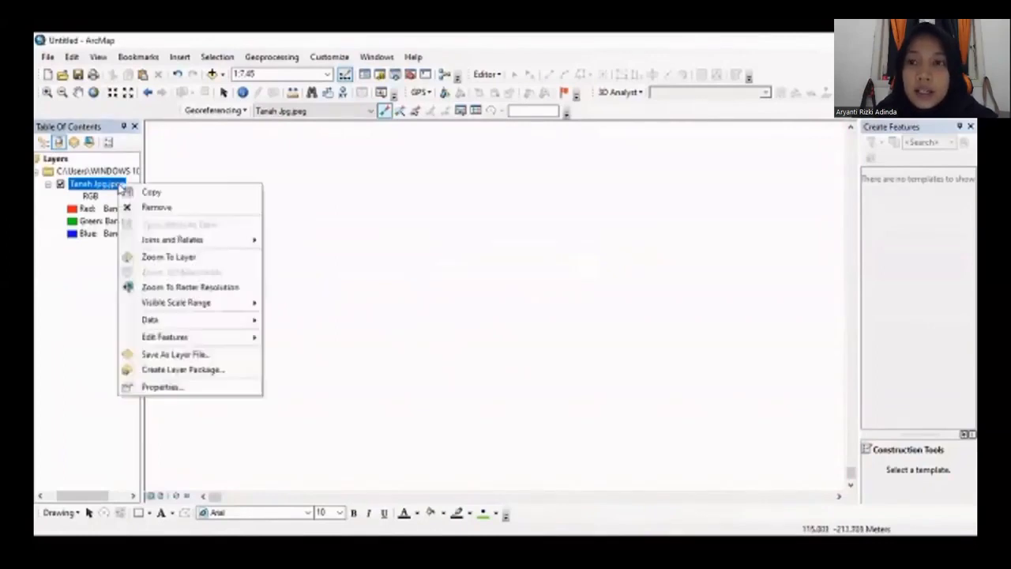
left_click(203, 260)
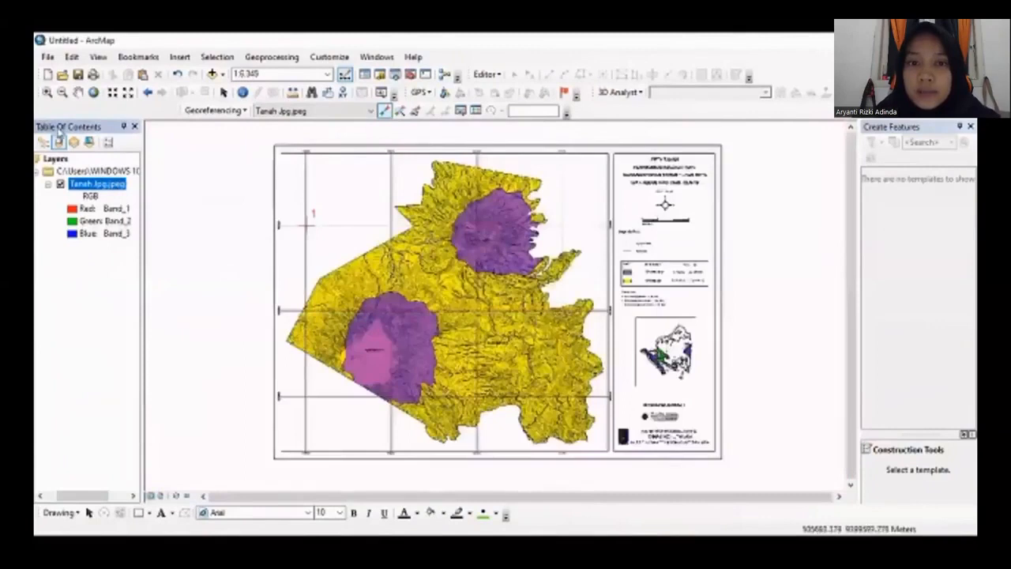
left_click(46, 93)
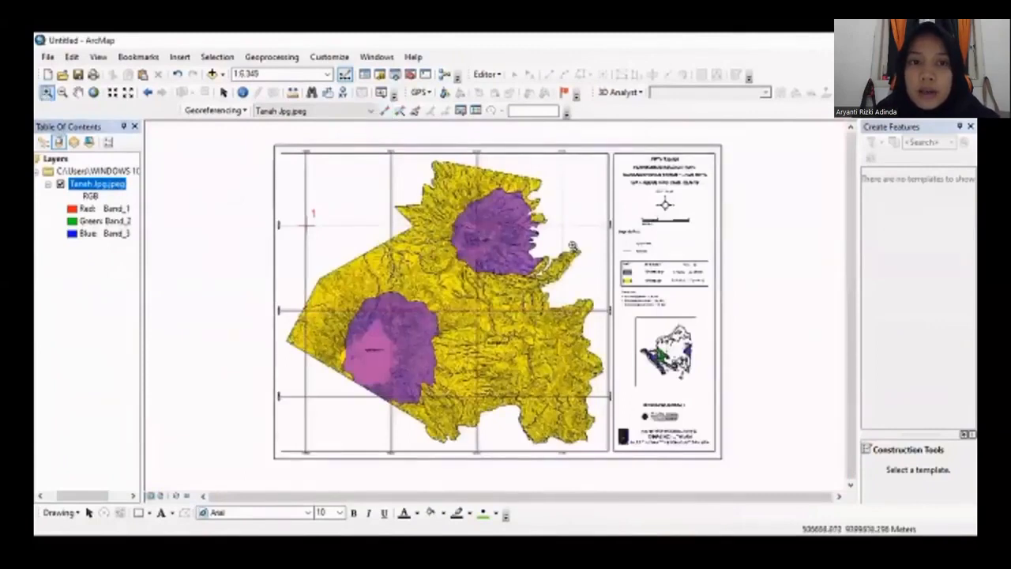
left_click_drag(559, 217, 569, 228)
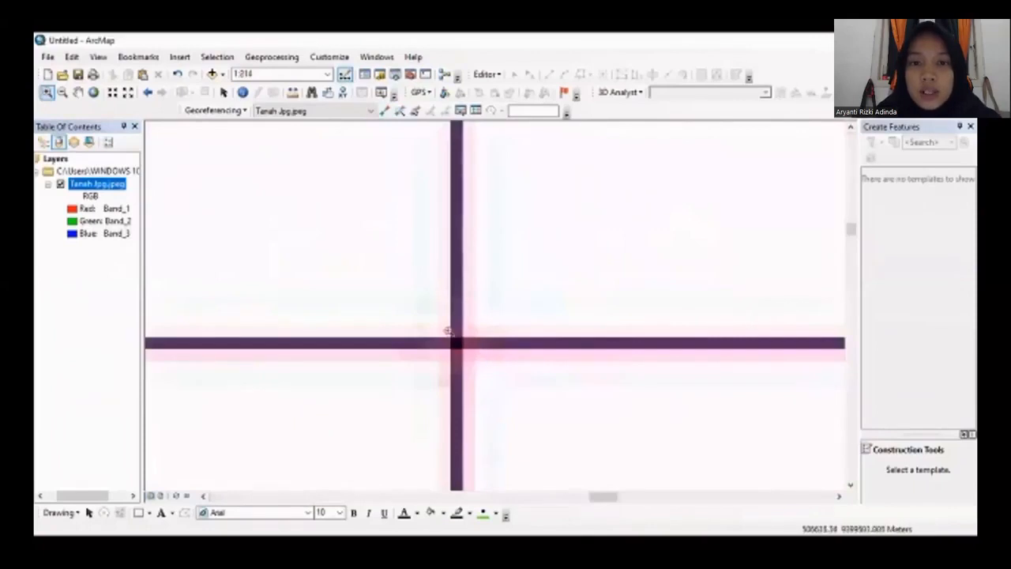
left_click_drag(448, 331, 466, 352)
left_click_drag(370, 216, 609, 462)
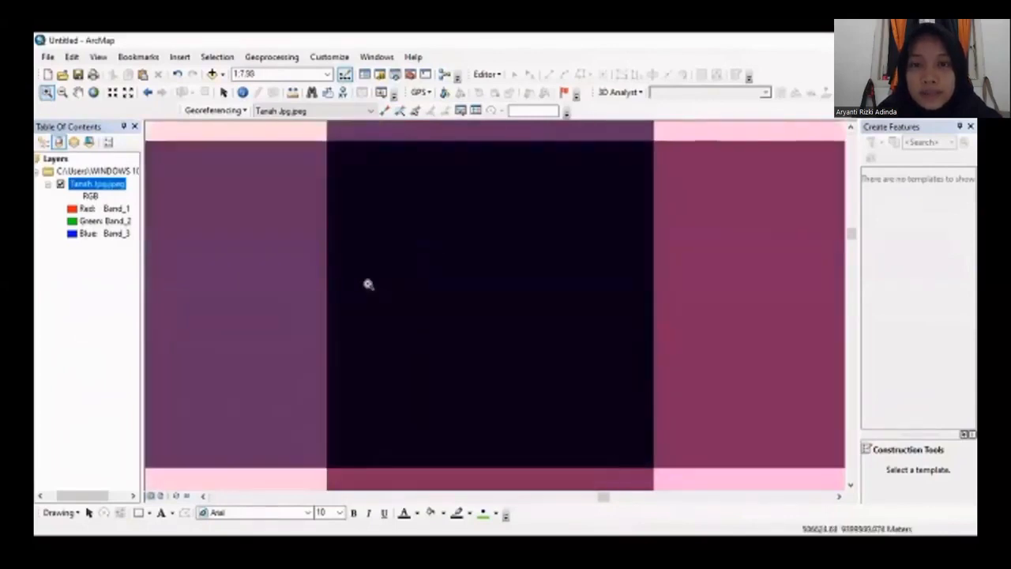
left_click_drag(317, 132, 661, 476)
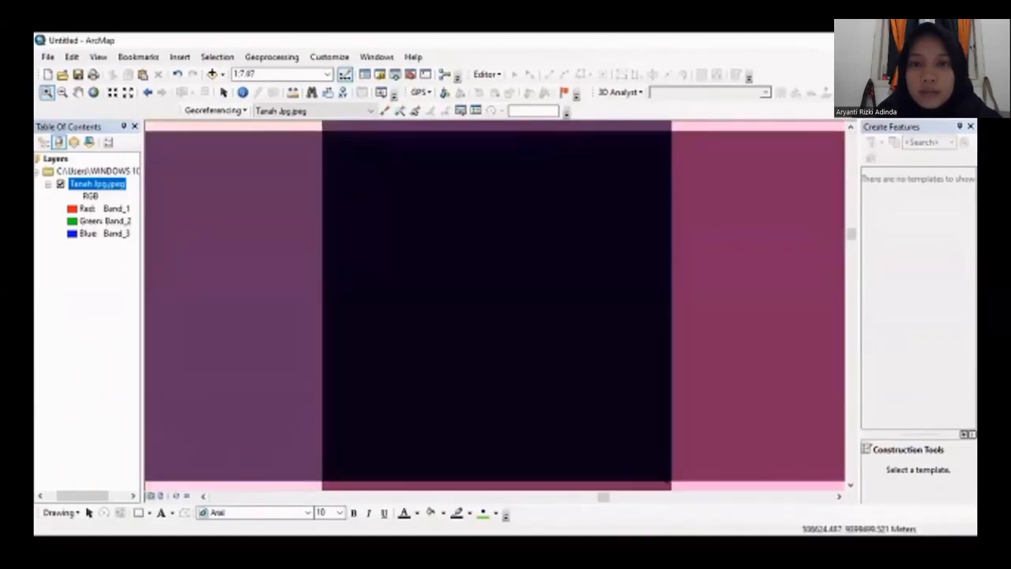
left_click(384, 111)
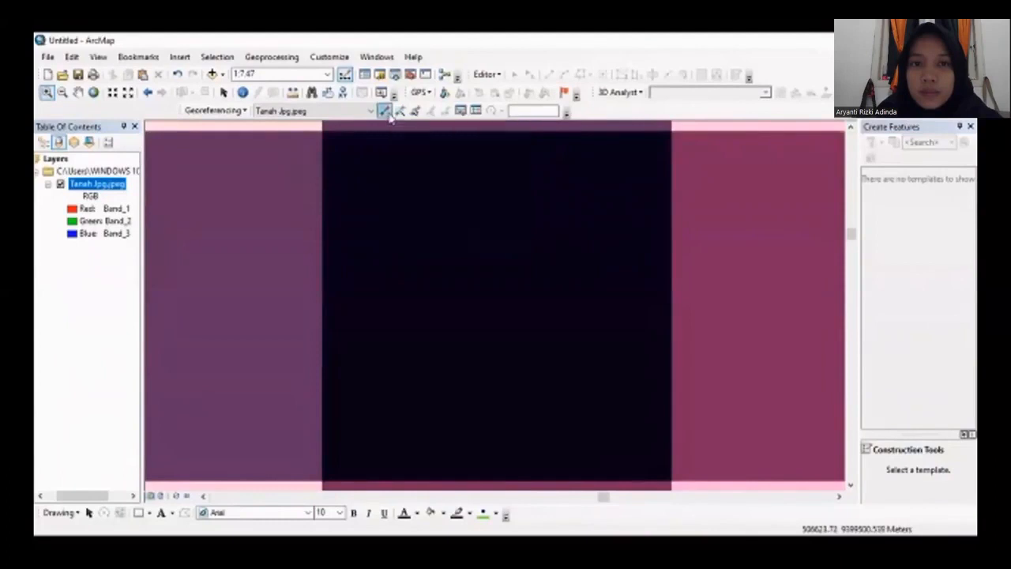
left_click(493, 302)
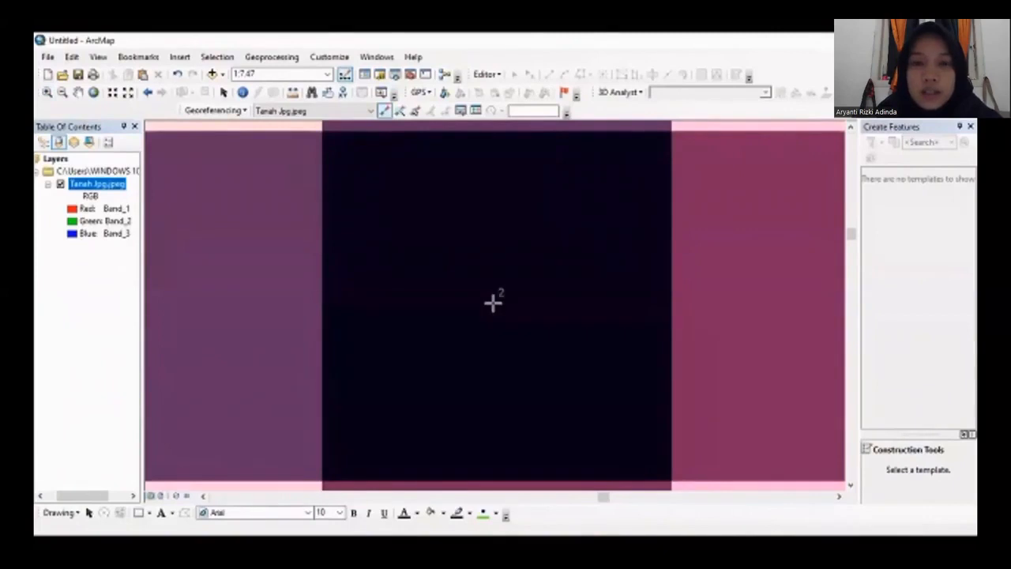
Assign the second control point the coordinates X 522500 and Y 9399500
right_click(493, 302)
left_click(521, 314)
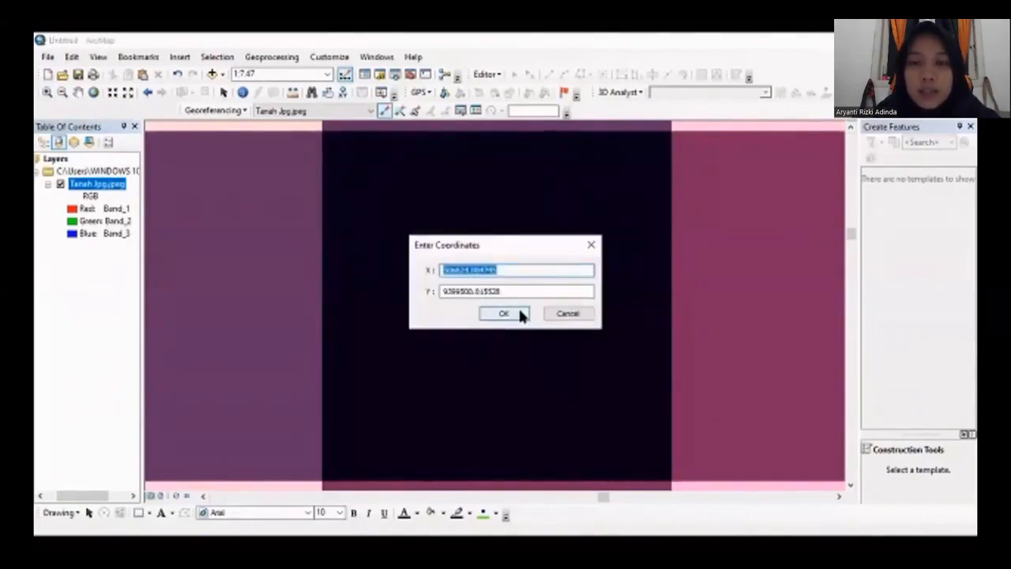
key("BackSpace")
type("900")
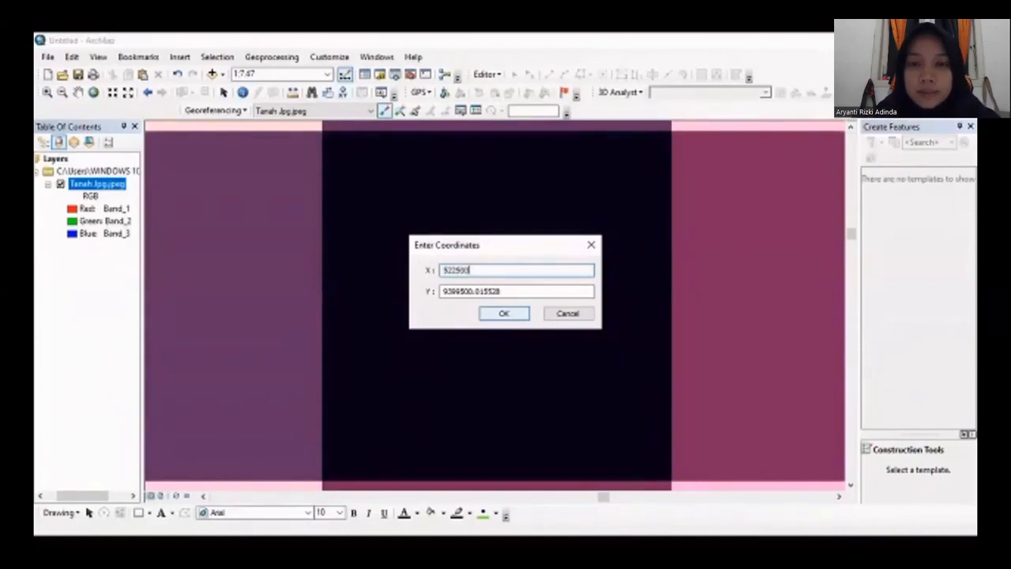
left_click_drag(517, 291, 441, 295)
key("BackSpace")
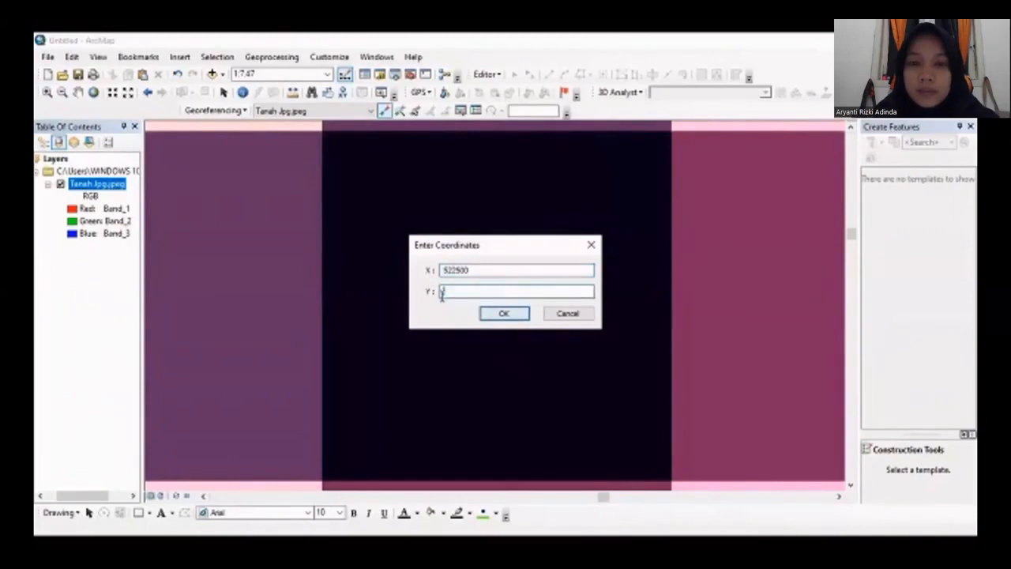
type("9399500")
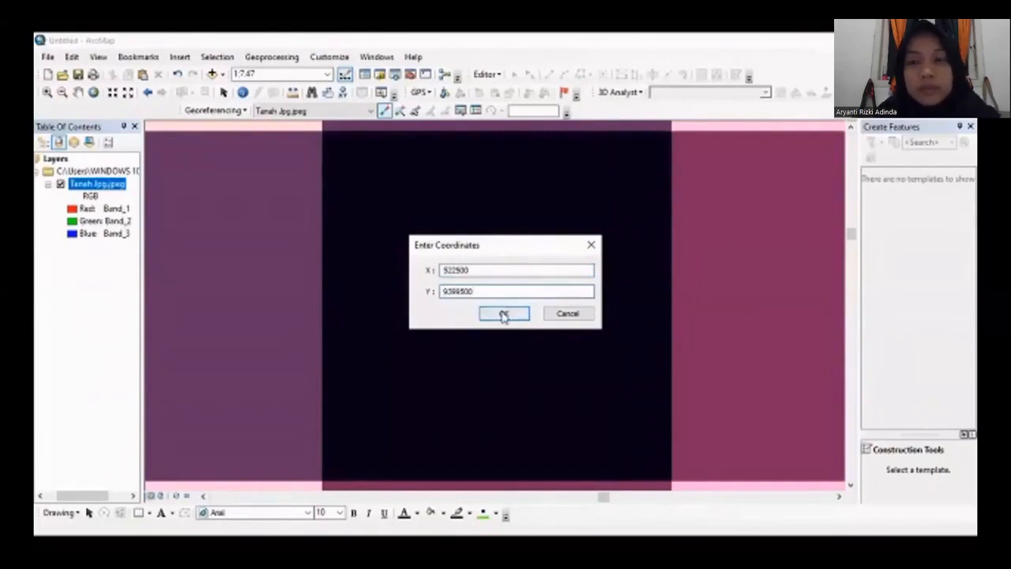
left_click(469, 269)
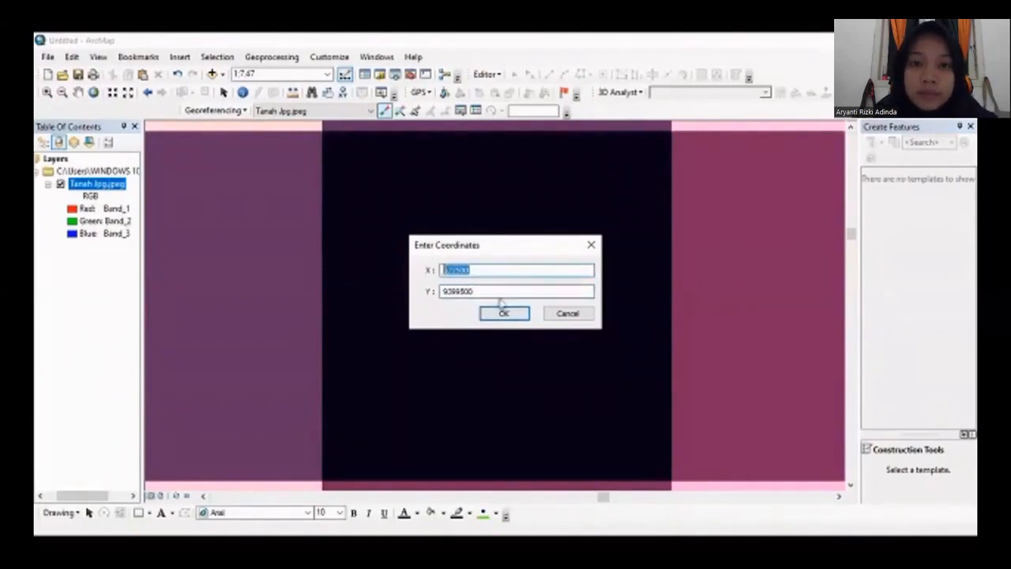
left_click(499, 271)
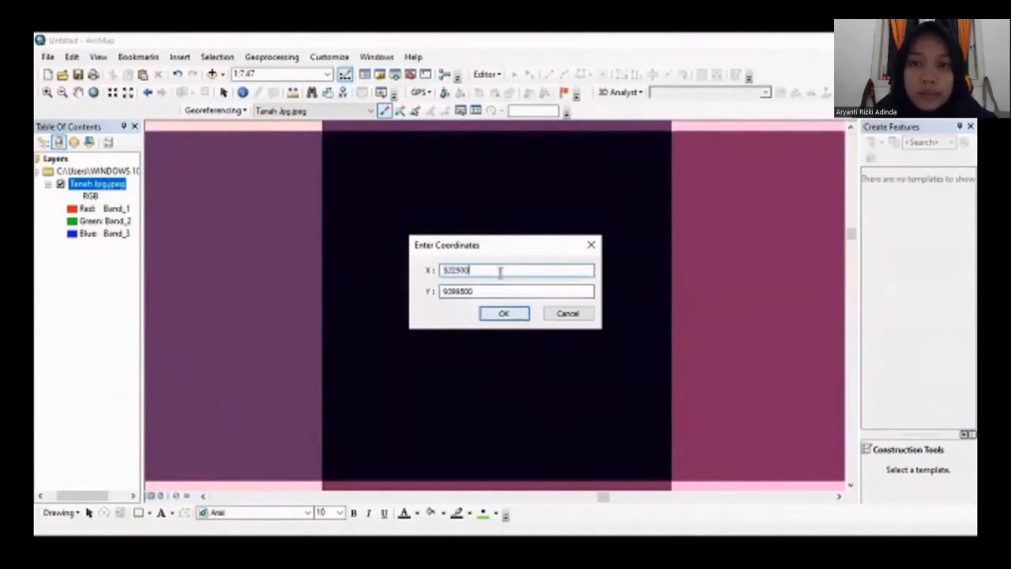
left_click(502, 314)
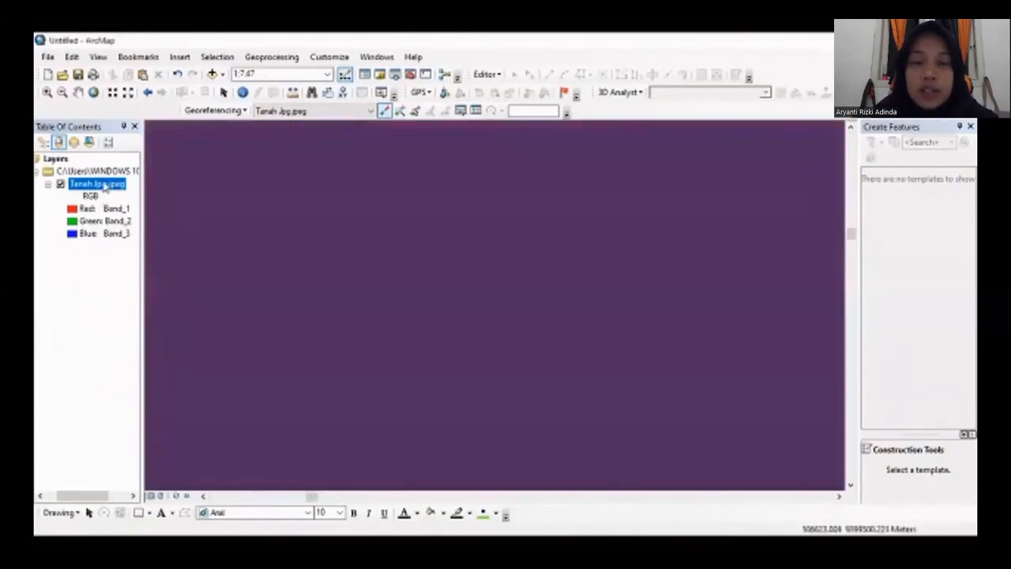
Place the third control point on the centre of the darkest pixel at the map's lower-right grid intersection
right_click(104, 183)
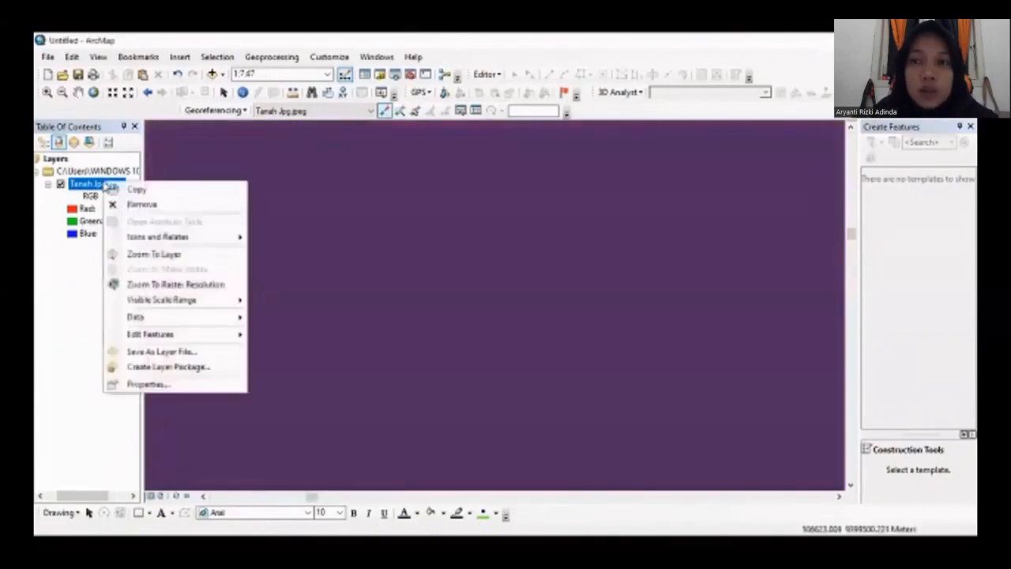
left_click(144, 253)
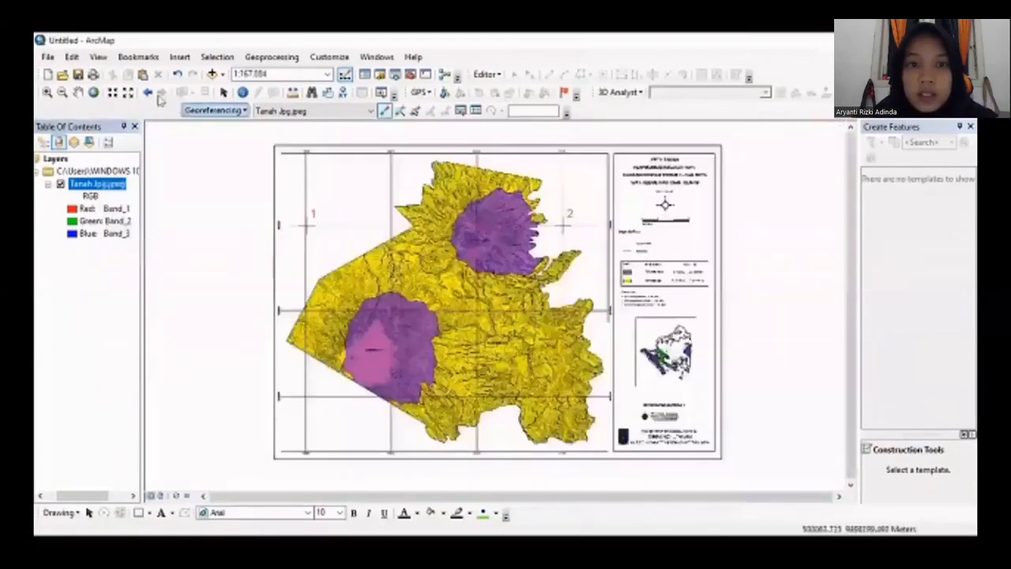
left_click(47, 93)
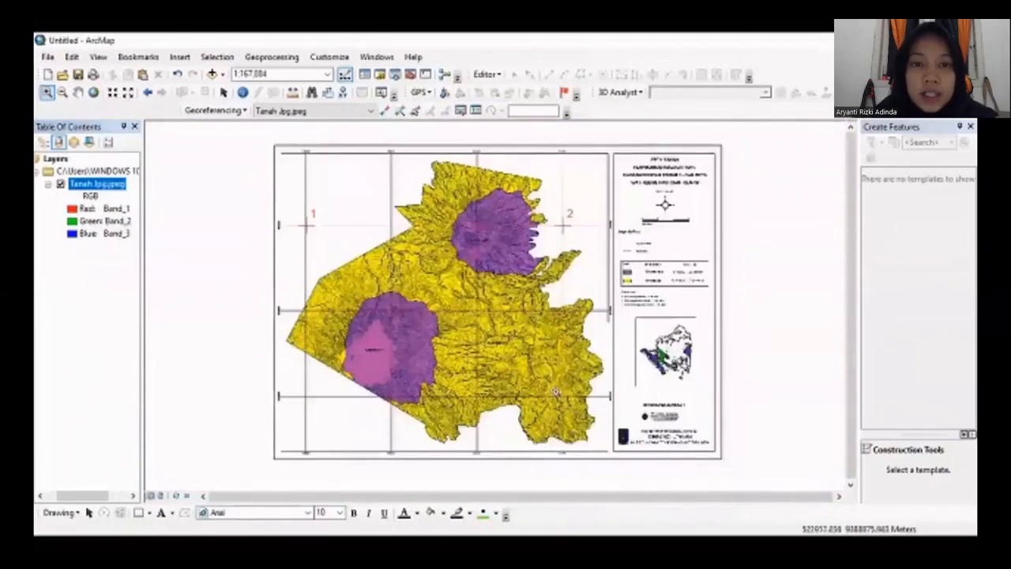
left_click_drag(572, 402, 550, 389)
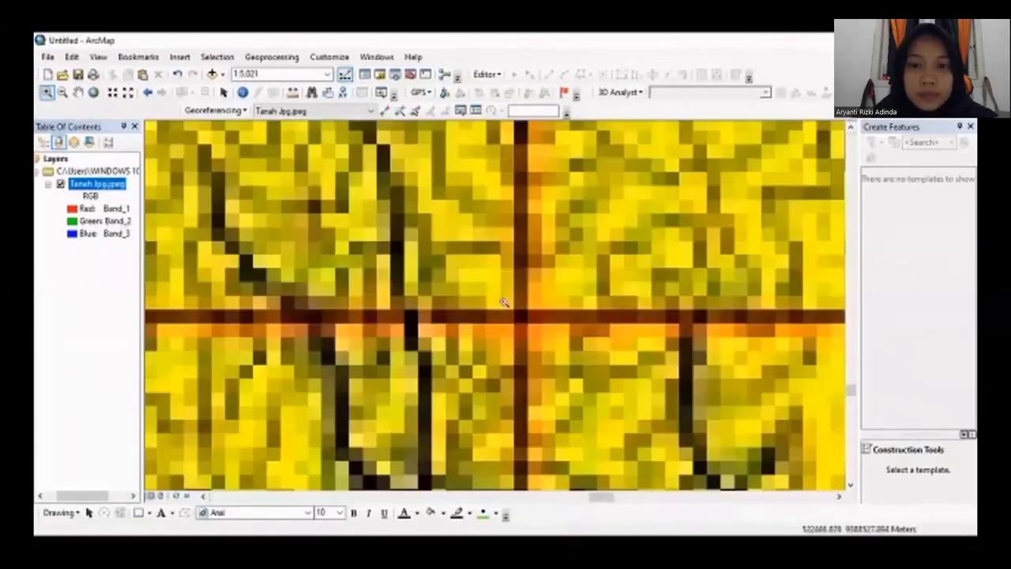
left_click_drag(503, 302, 538, 327)
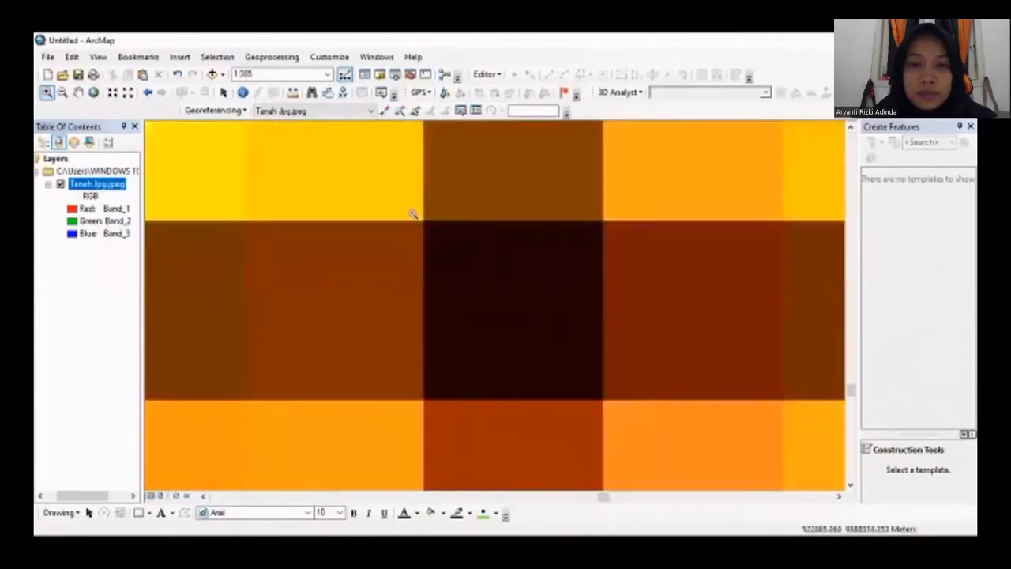
left_click_drag(412, 213, 539, 292)
left_click_drag(620, 399, 611, 407)
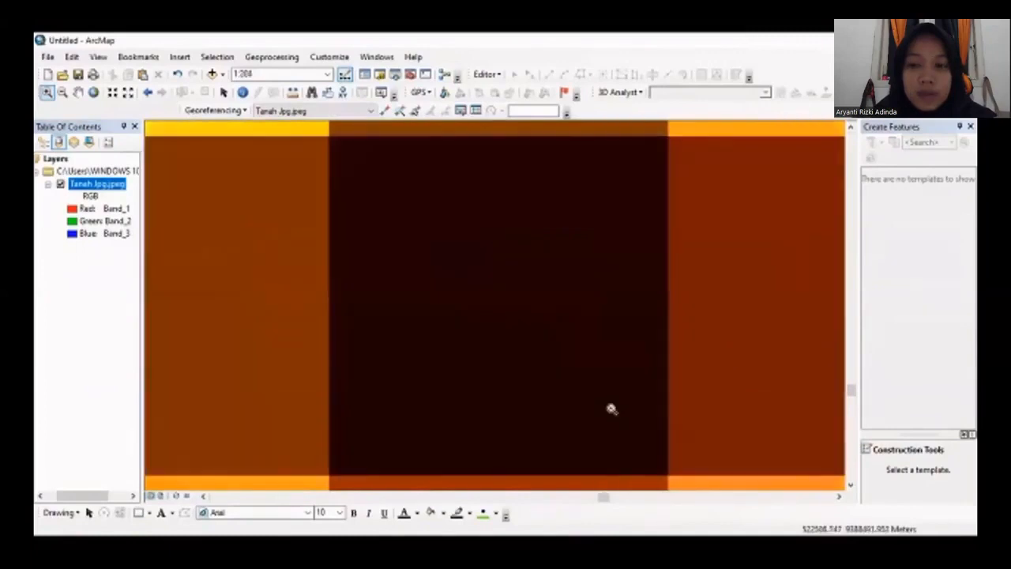
left_click(384, 110)
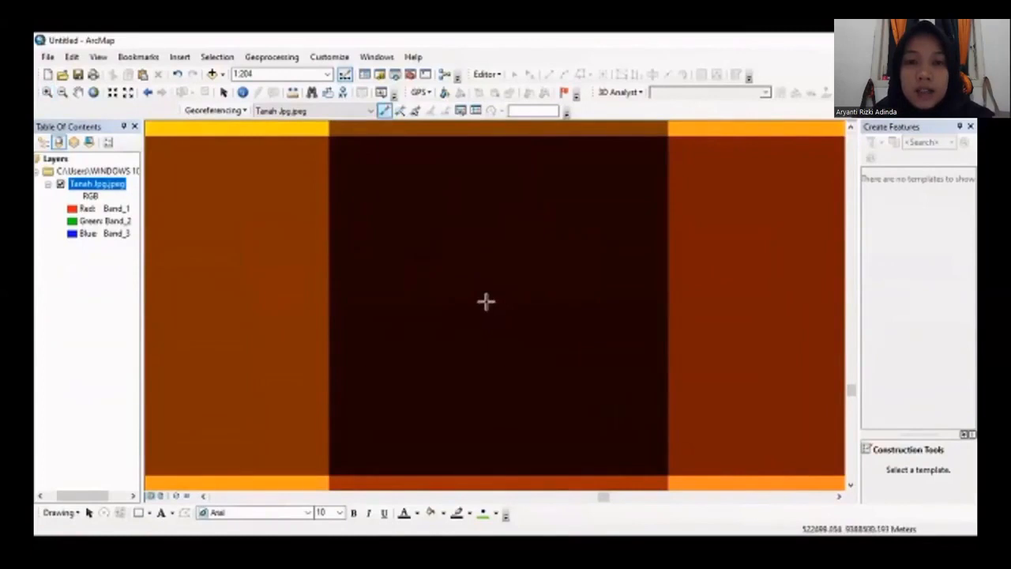
left_click(484, 301)
Assign the third control point the coordinates X 522500 and Y 9388500
right_click(487, 303)
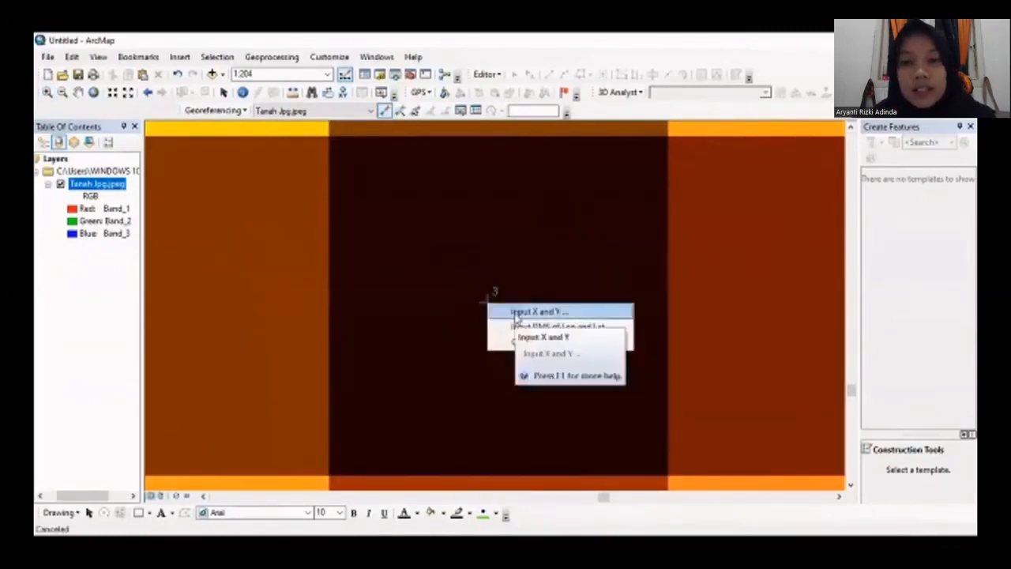
left_click(515, 313)
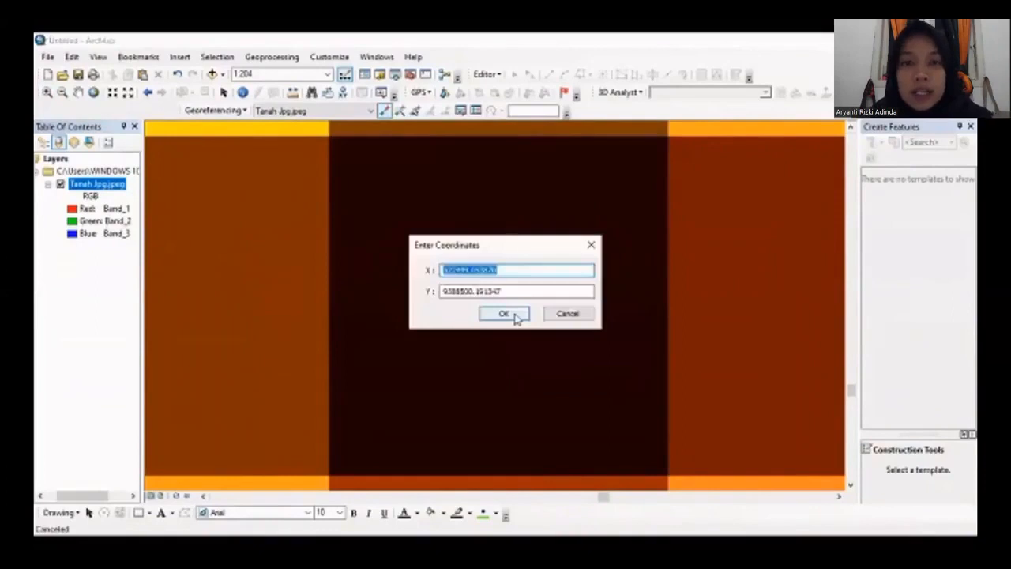
key("BackSpace")
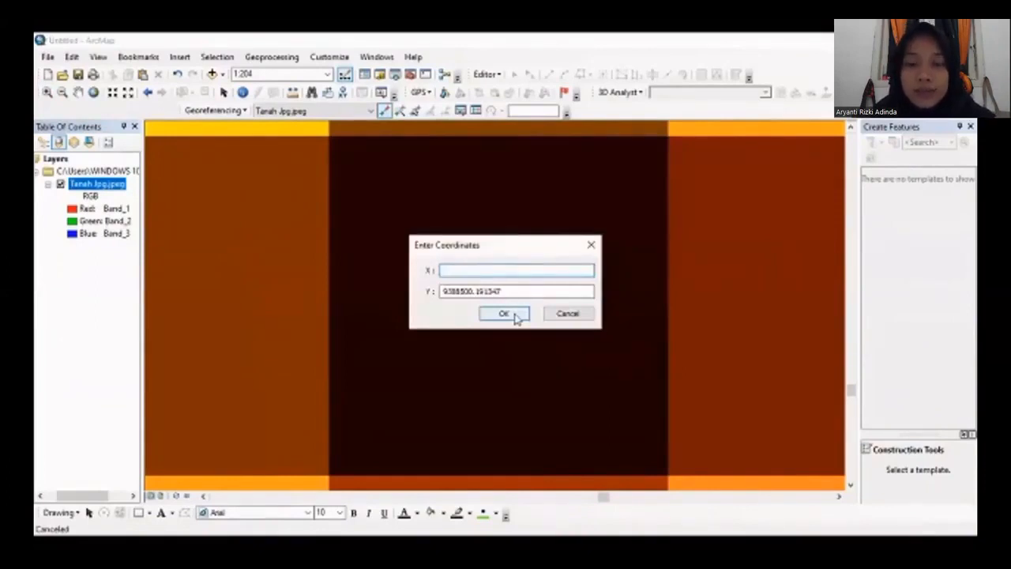
type("921800")
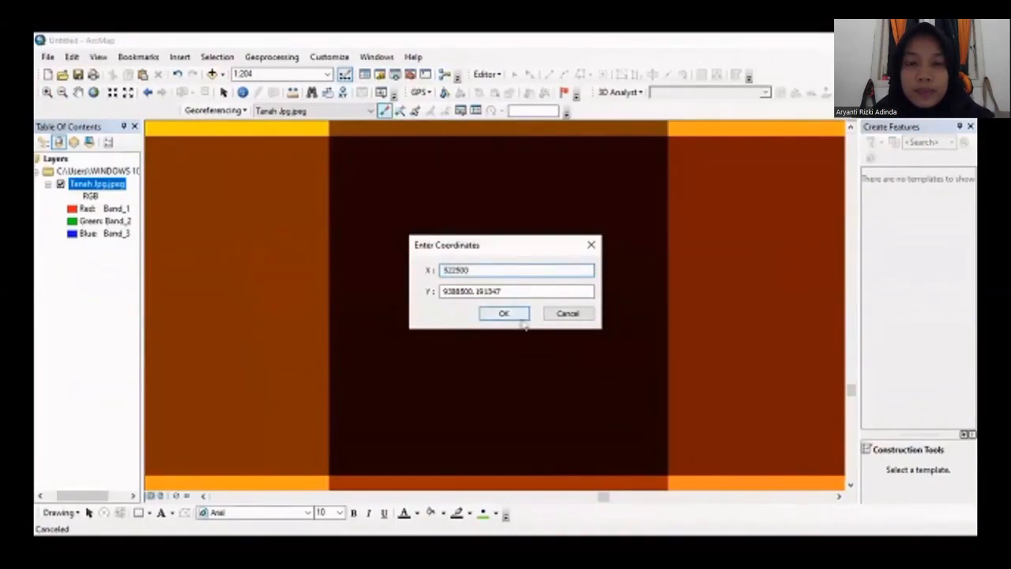
left_click(520, 291)
left_click_drag(520, 291, 465, 293)
key("BackSpace")
key("BackSpace")
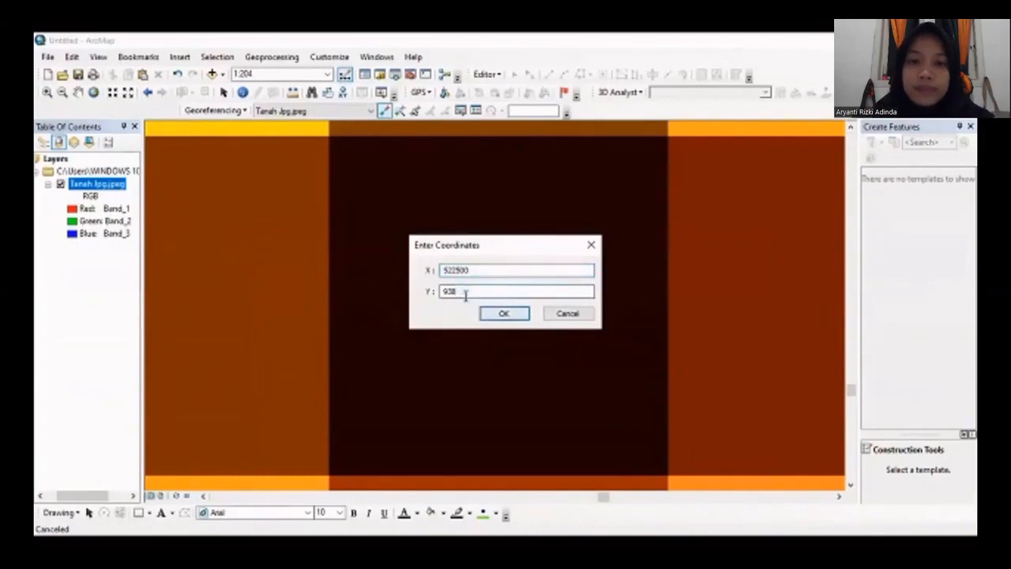
type("8500")
left_click_drag(483, 292, 437, 292)
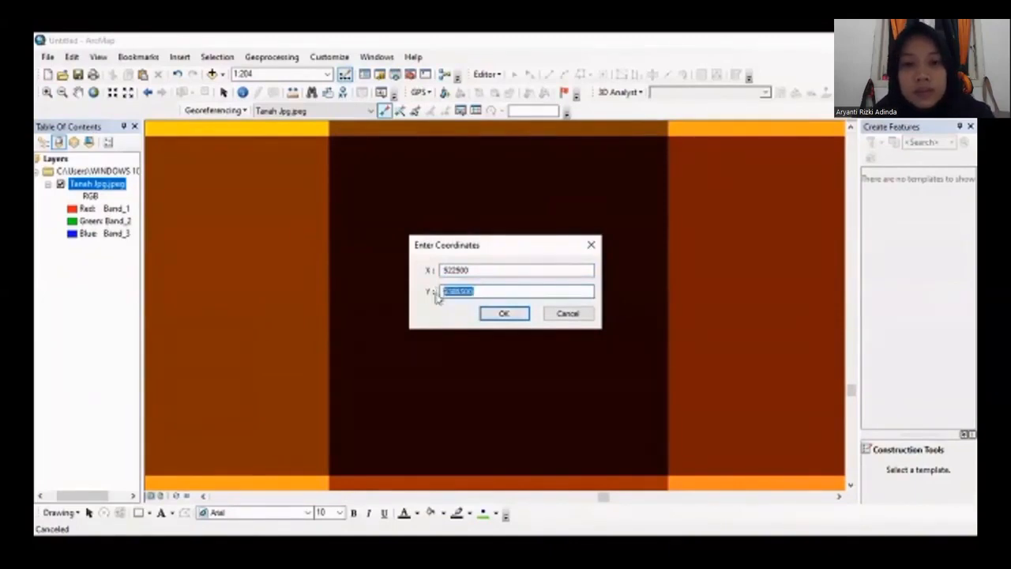
left_click(497, 292)
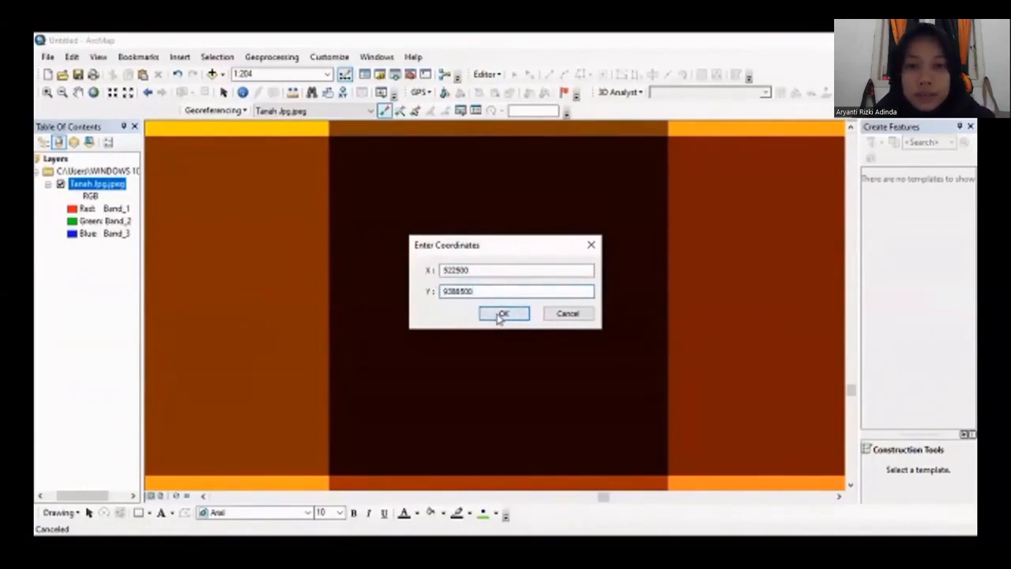
left_click(501, 315)
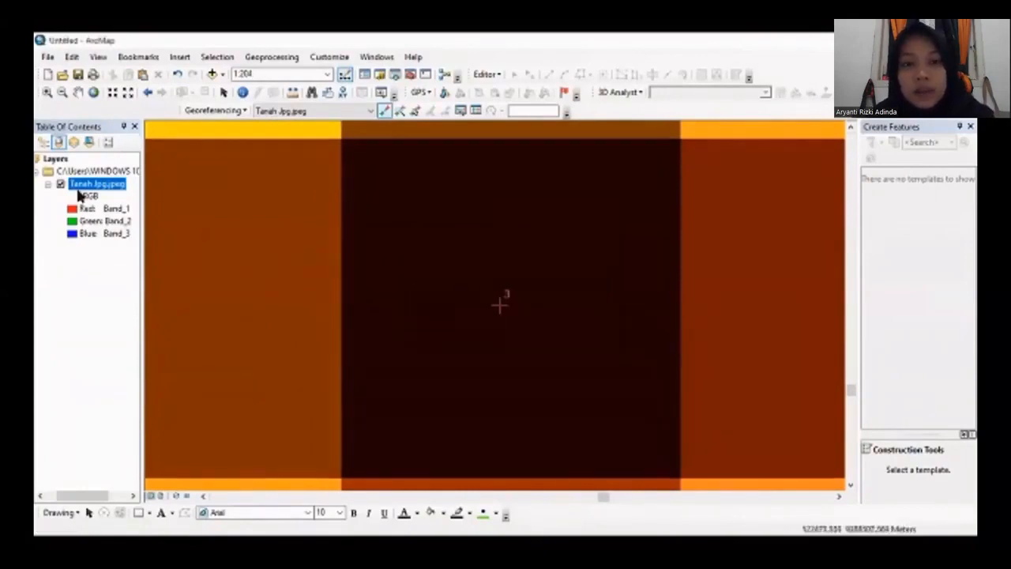
Place the fourth control point on the centre of the black pixel at the map's lower-left grid intersection
right_click(79, 188)
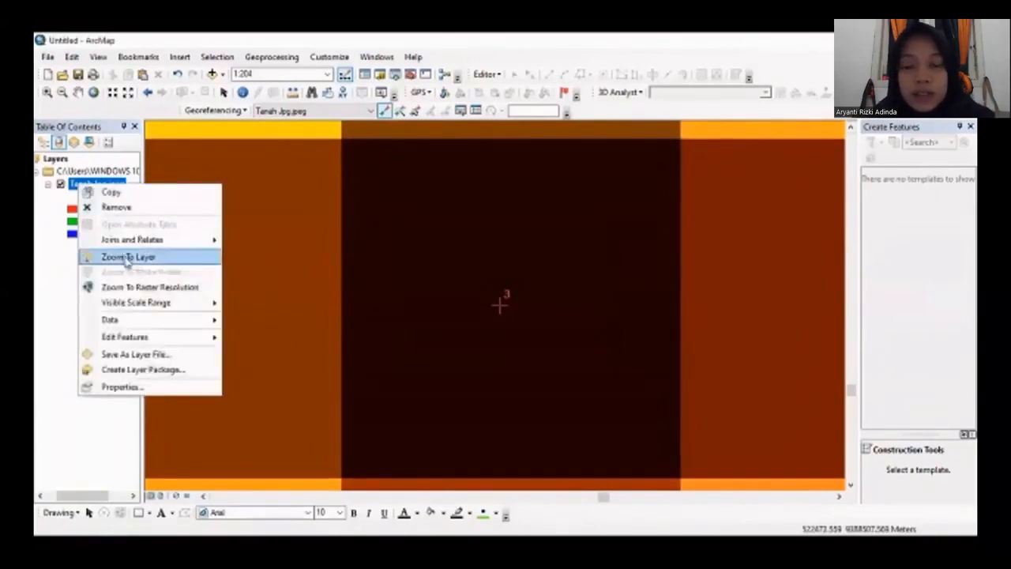
left_click(126, 258)
left_click(46, 92)
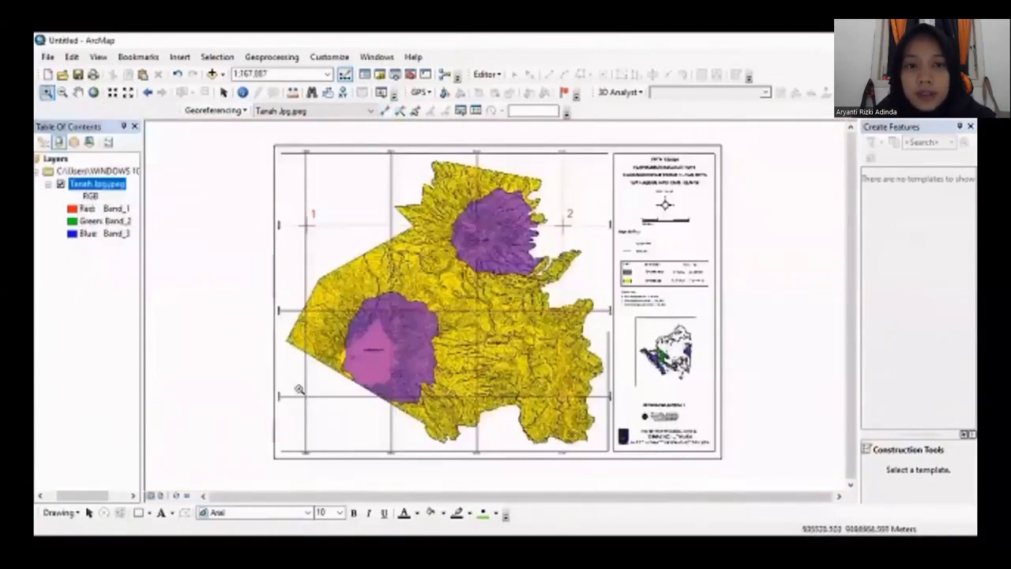
left_click_drag(299, 388, 311, 400)
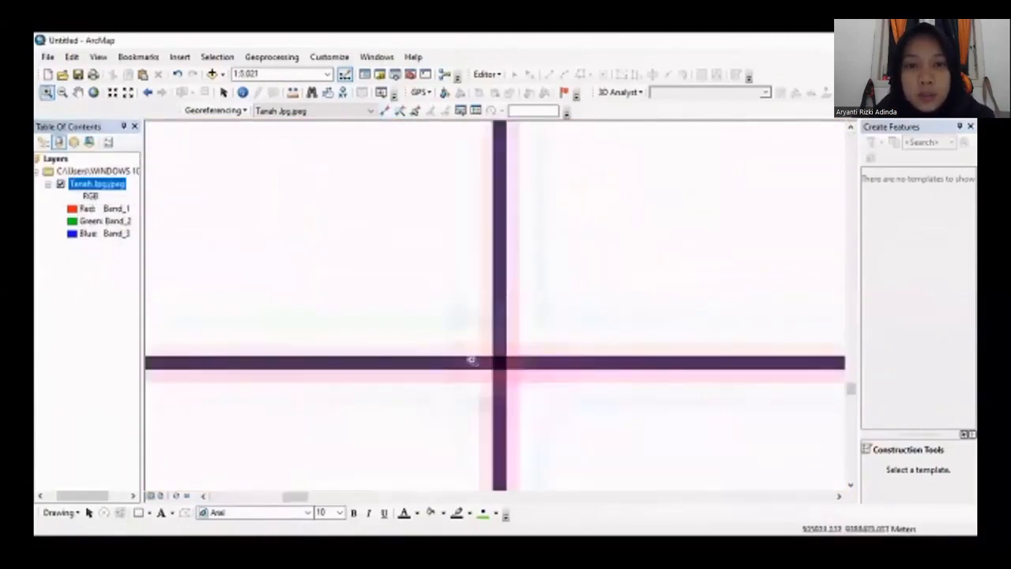
left_click_drag(486, 347, 510, 372)
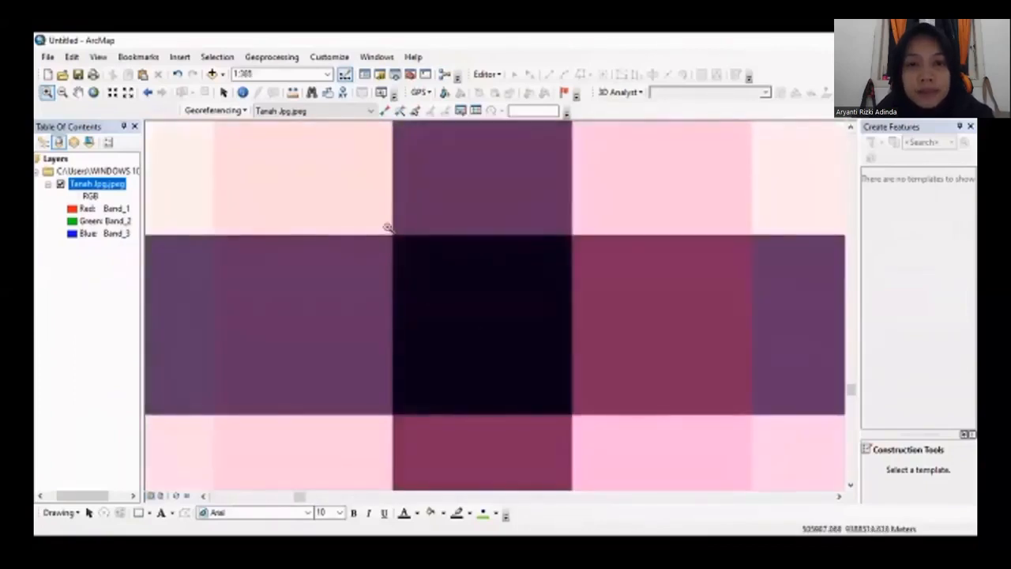
left_click_drag(384, 229, 580, 422)
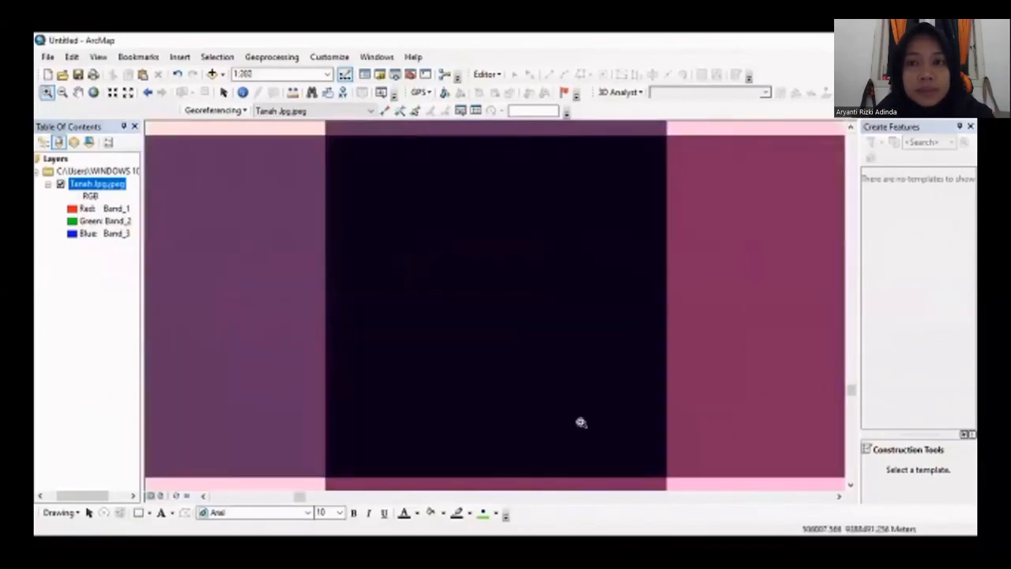
left_click(384, 111)
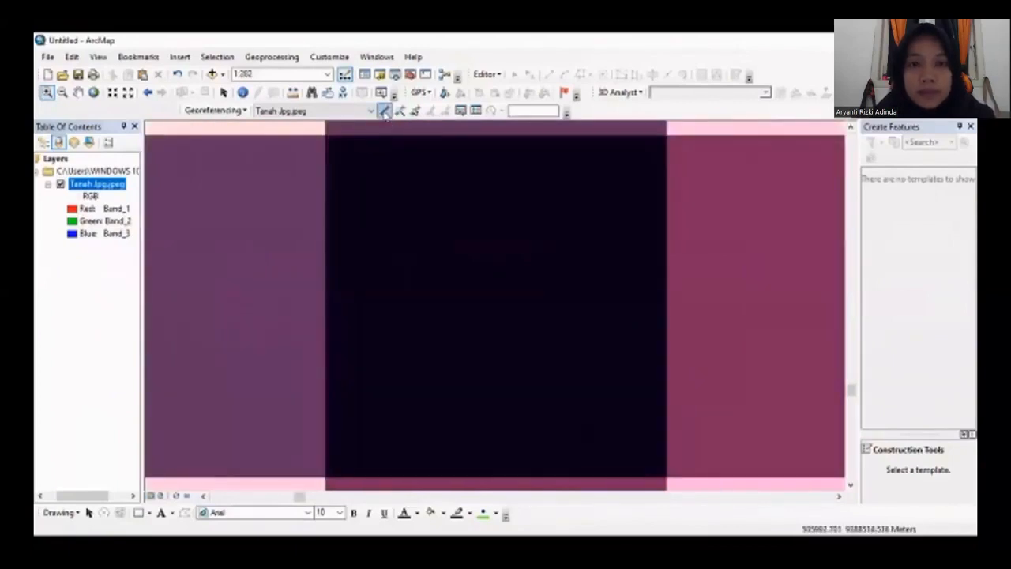
left_click(489, 303)
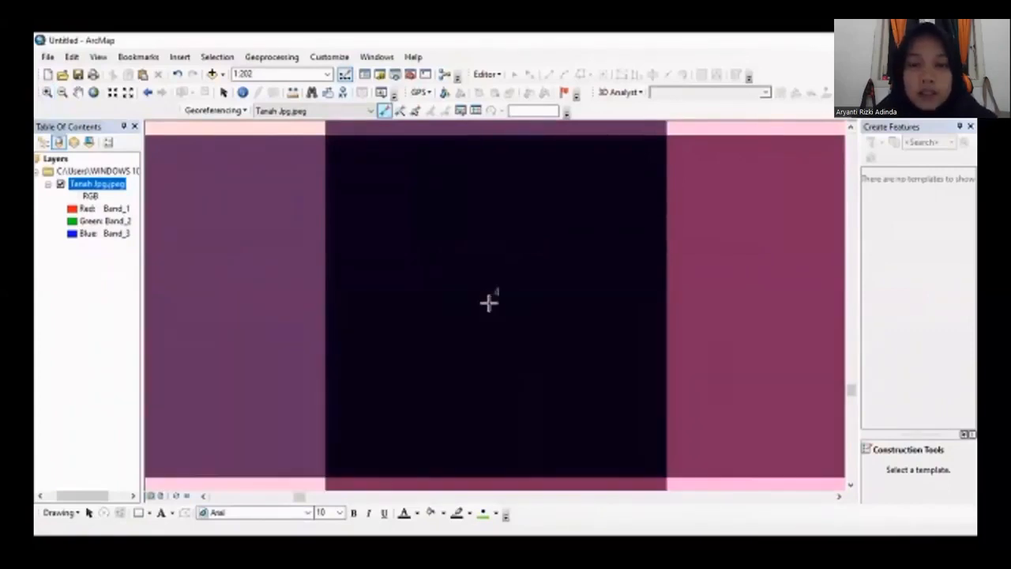
Assign the fourth control point the coordinates X 506000 and Y 9388500
right_click(489, 303)
left_click(511, 313)
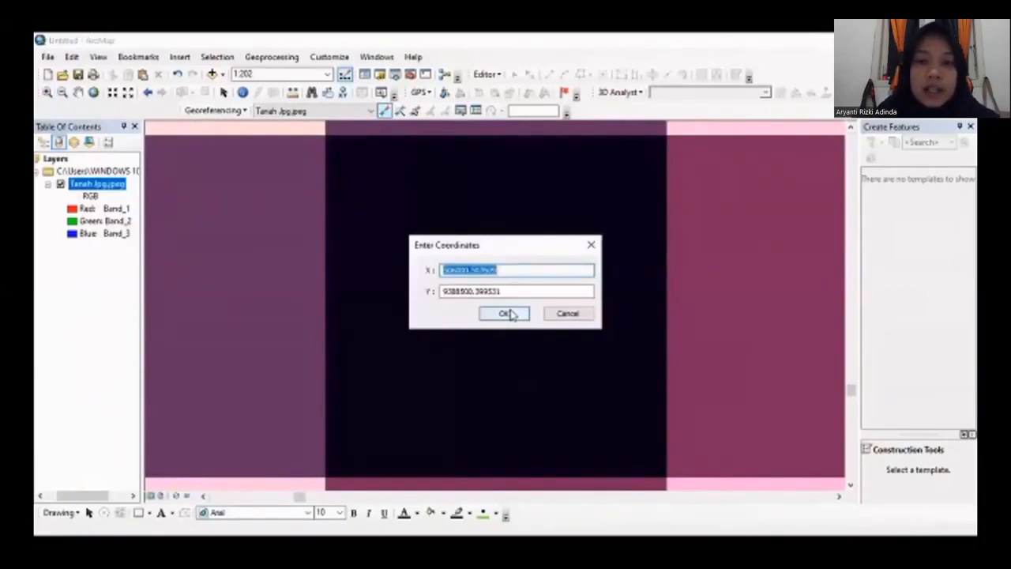
key("BackSpace")
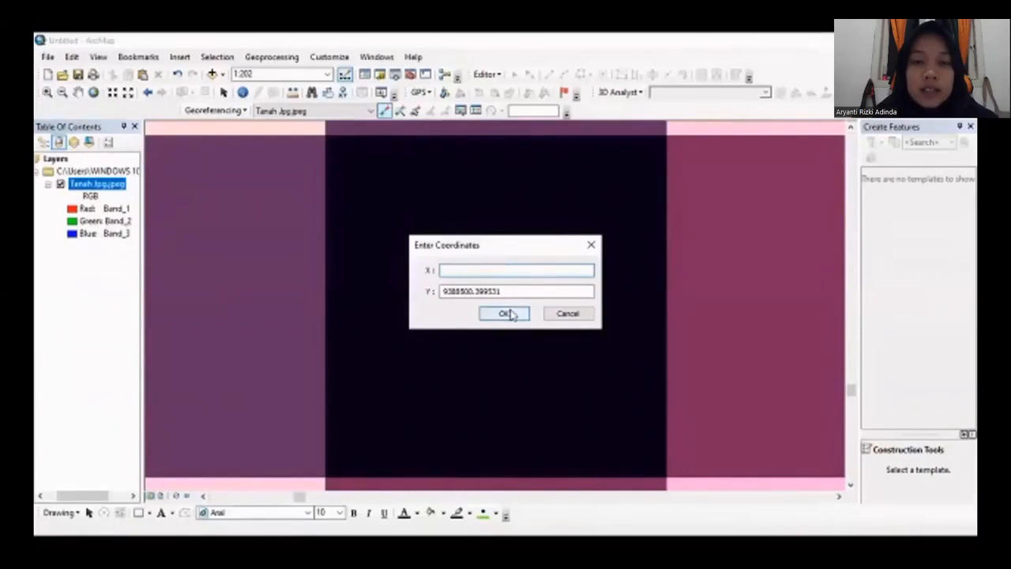
type("9388500")
key("BackSpace")
key("BackSpace")
key("BackSpace")
key("BackSpace")
key("BackSpace")
key("BackSpace")
key("BackSpace")
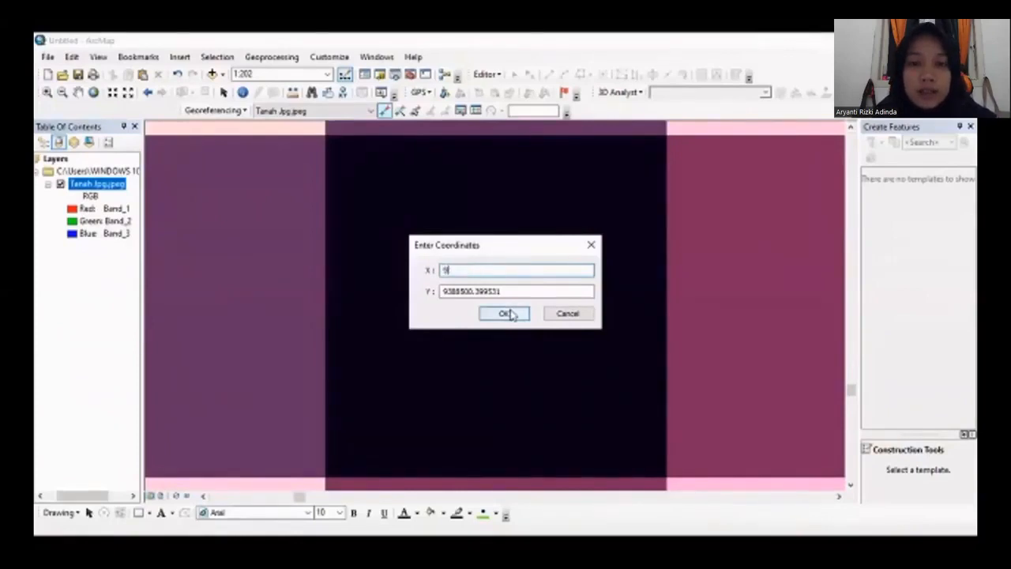
type("906000")
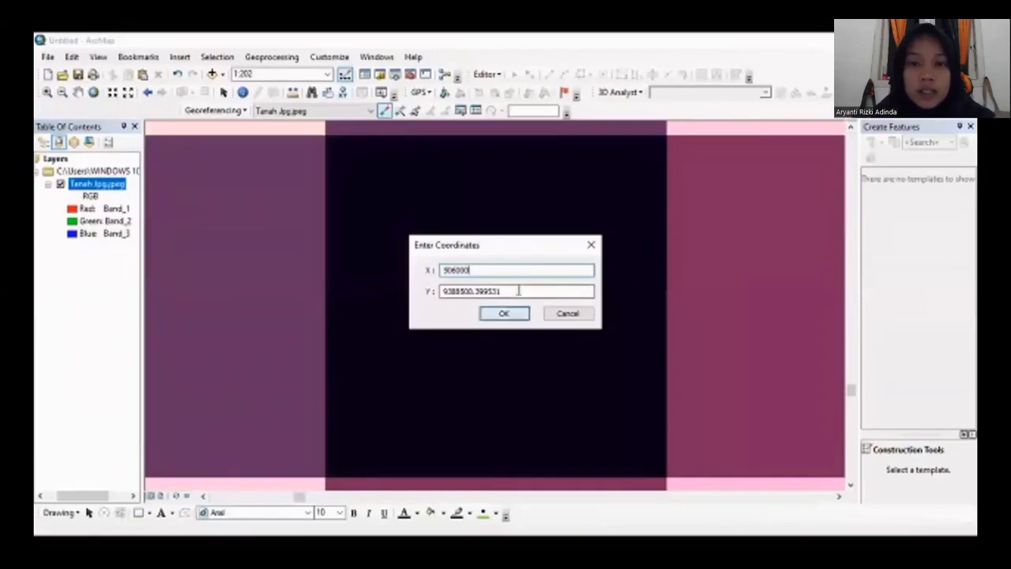
left_click_drag(518, 290, 442, 291)
key("BackSpace")
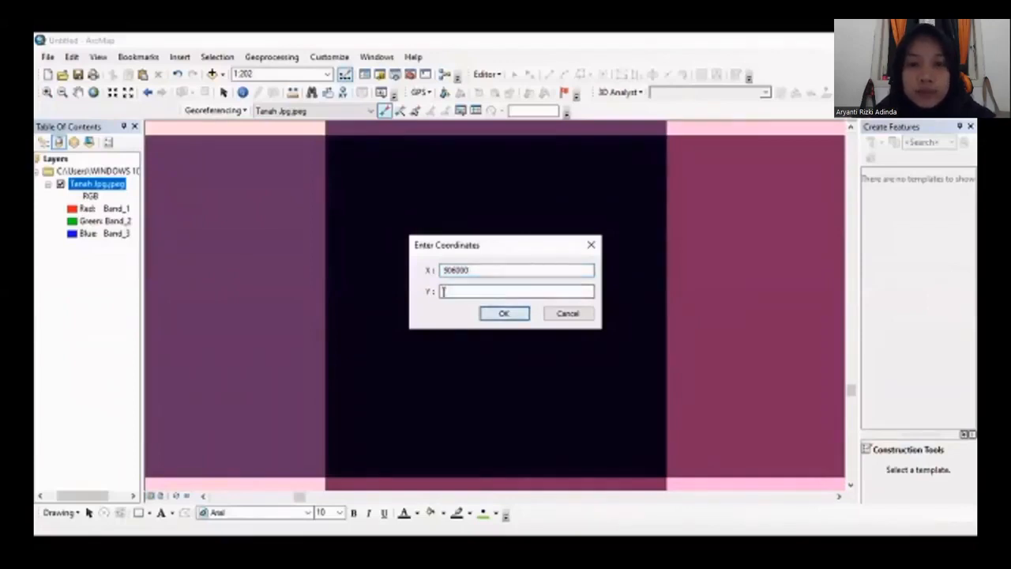
type("9388500")
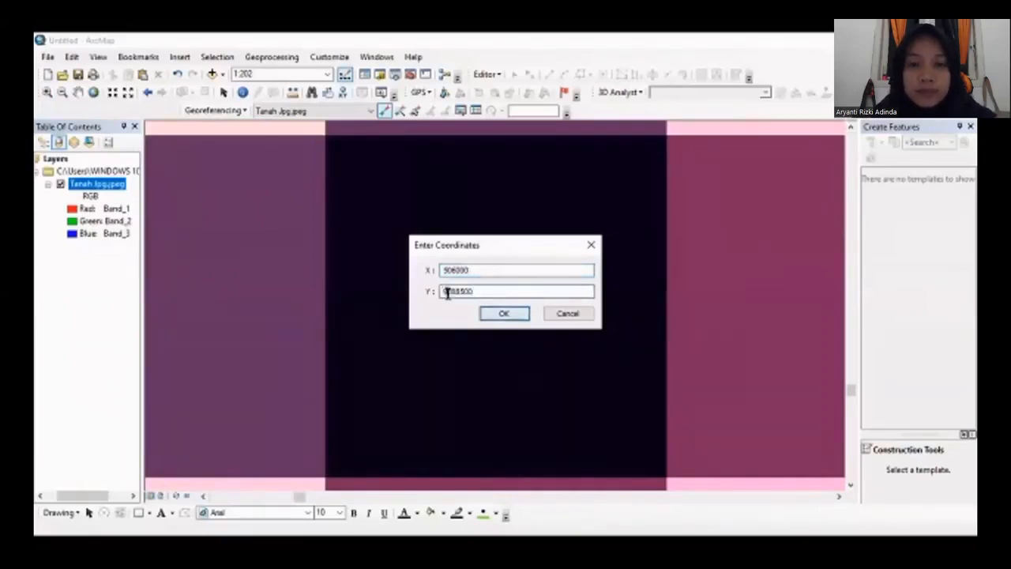
left_click(504, 313)
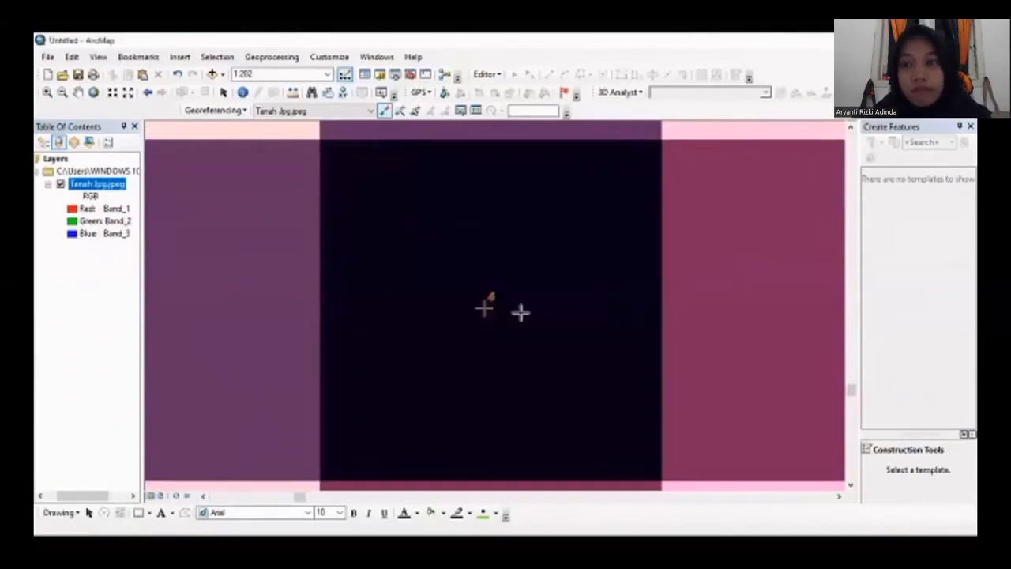
Show the whole map layer and open the link table to examine the control points and their residuals
right_click(122, 189)
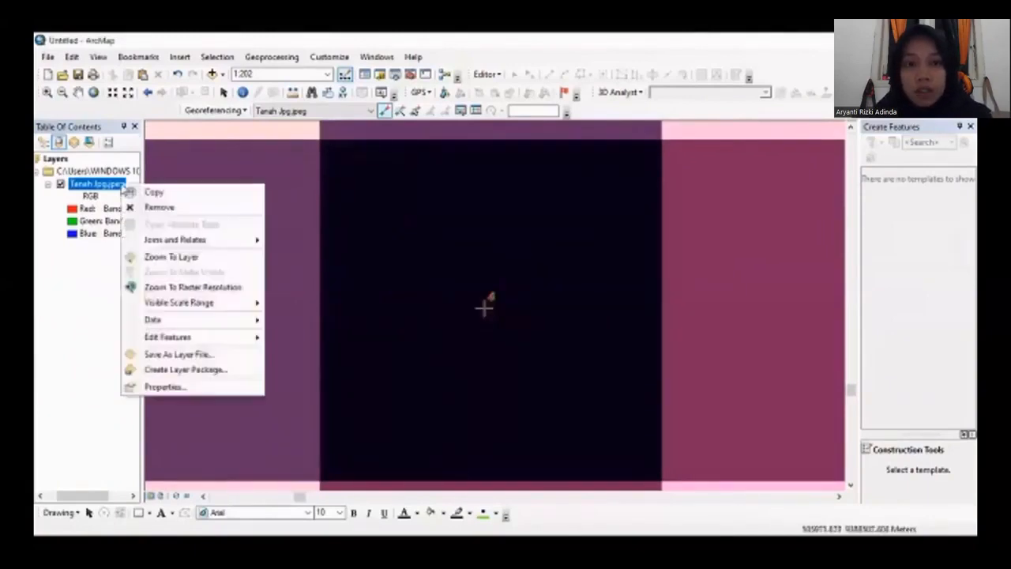
left_click(170, 256)
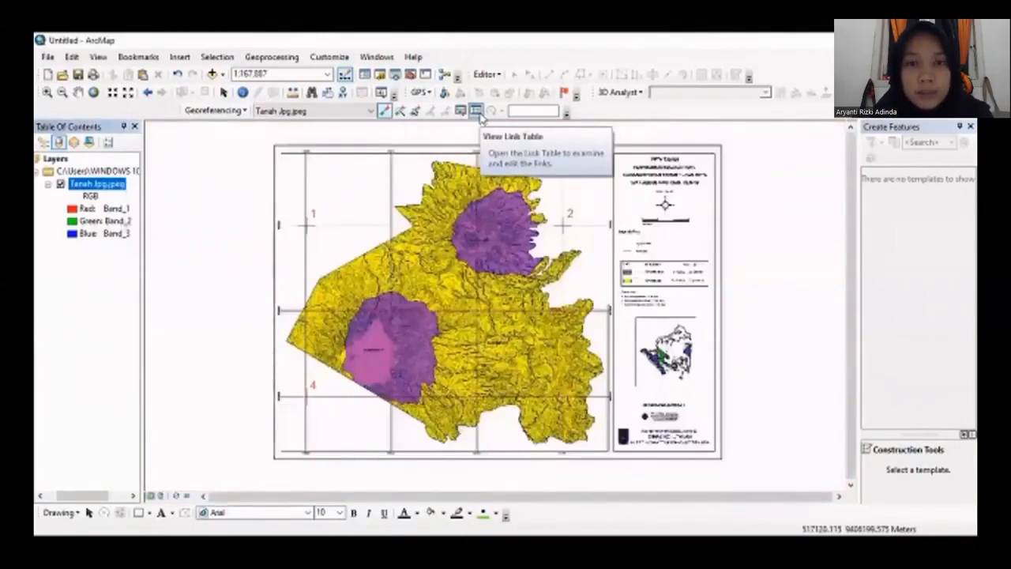
left_click(477, 111)
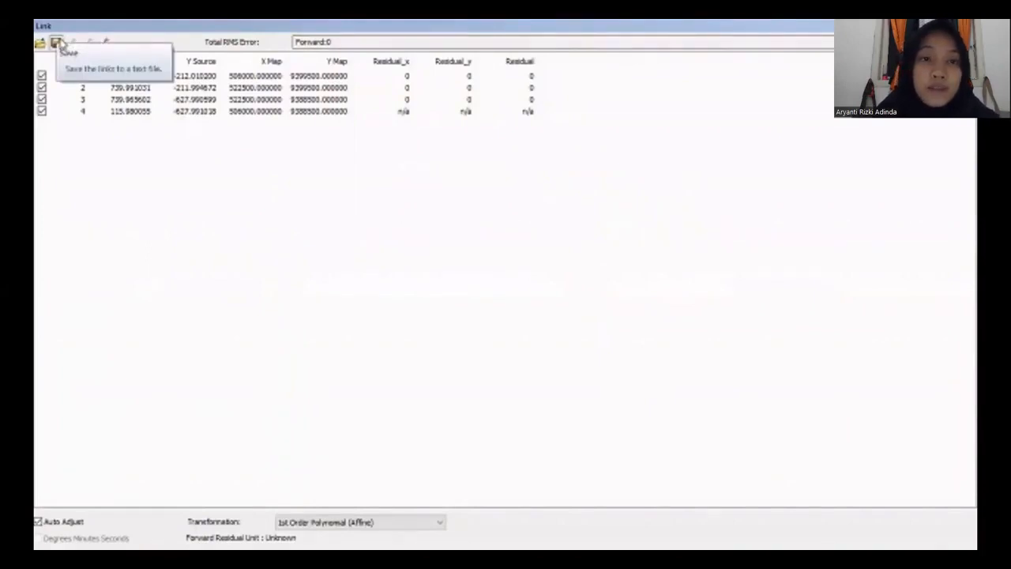
Save the georeferencing links to a text file named GCP_Tahura in New Folder
left_click(57, 43)
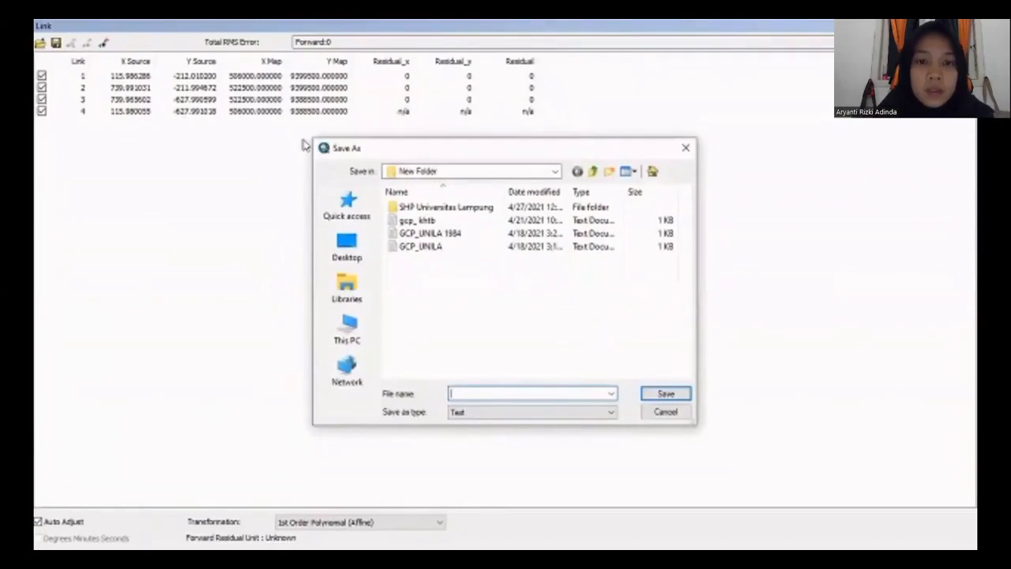
type("g")
key("BackSpace")
type("GCP")
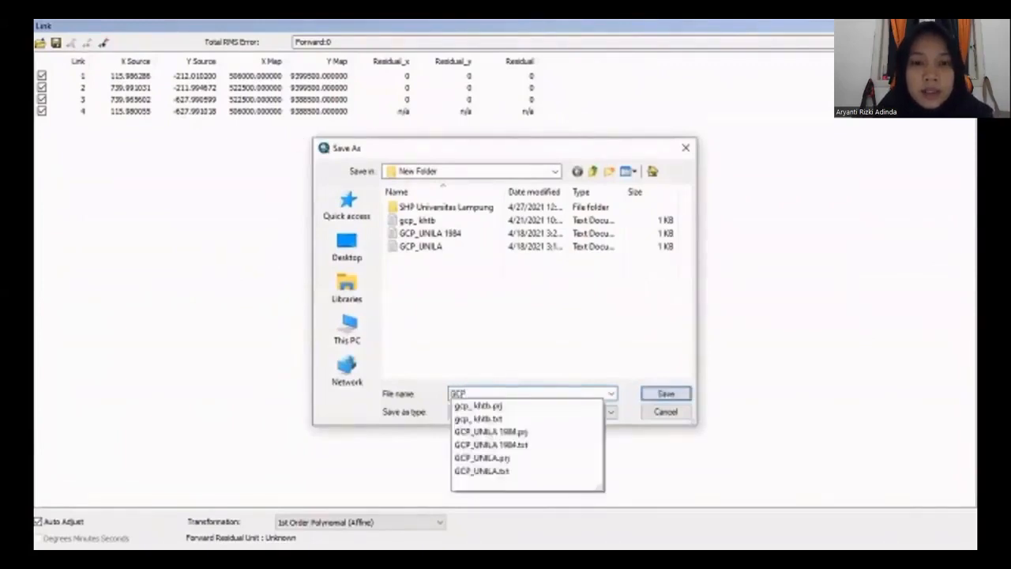
type("_")
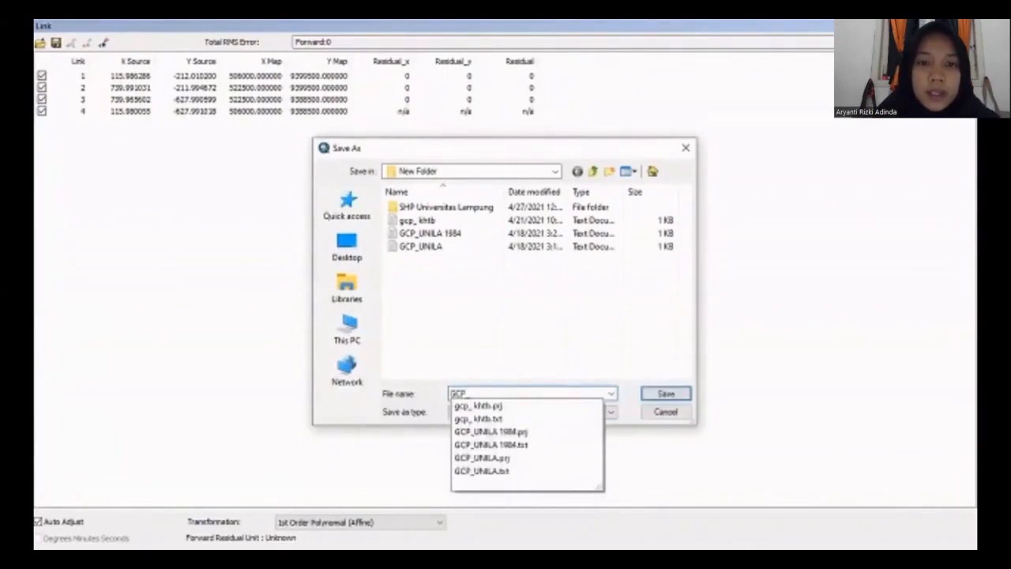
type("T")
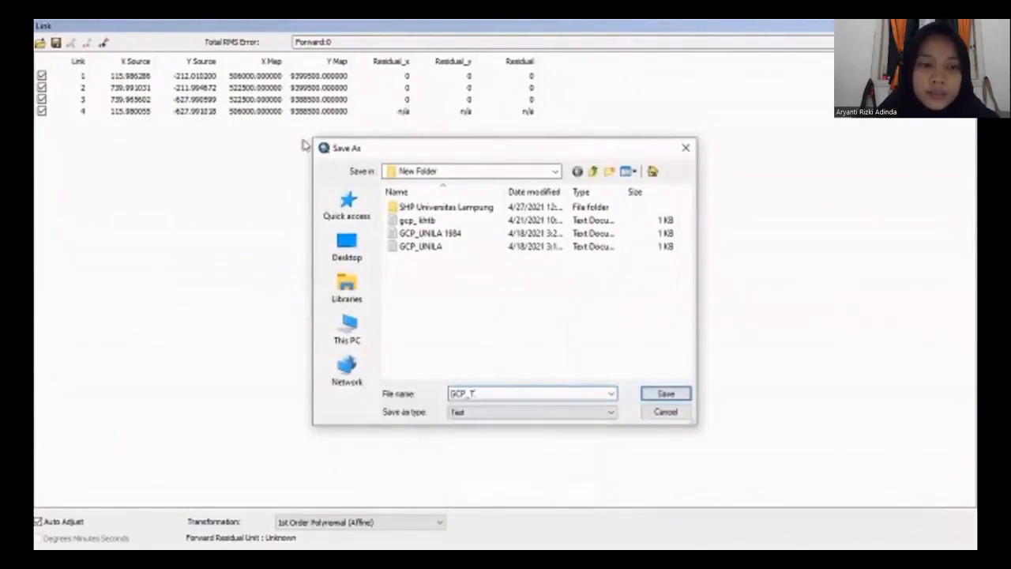
type("ahun")
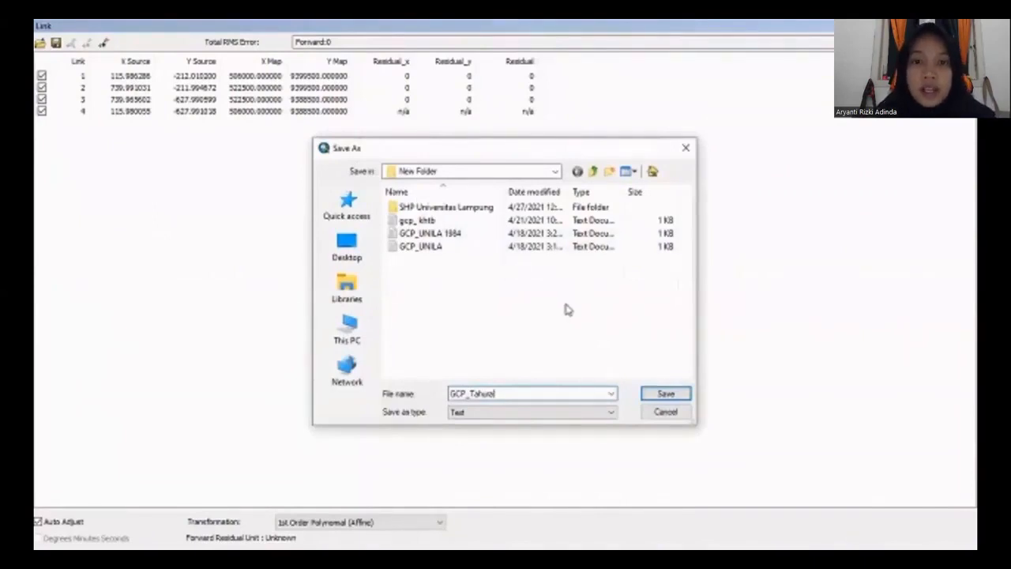
left_click(610, 411)
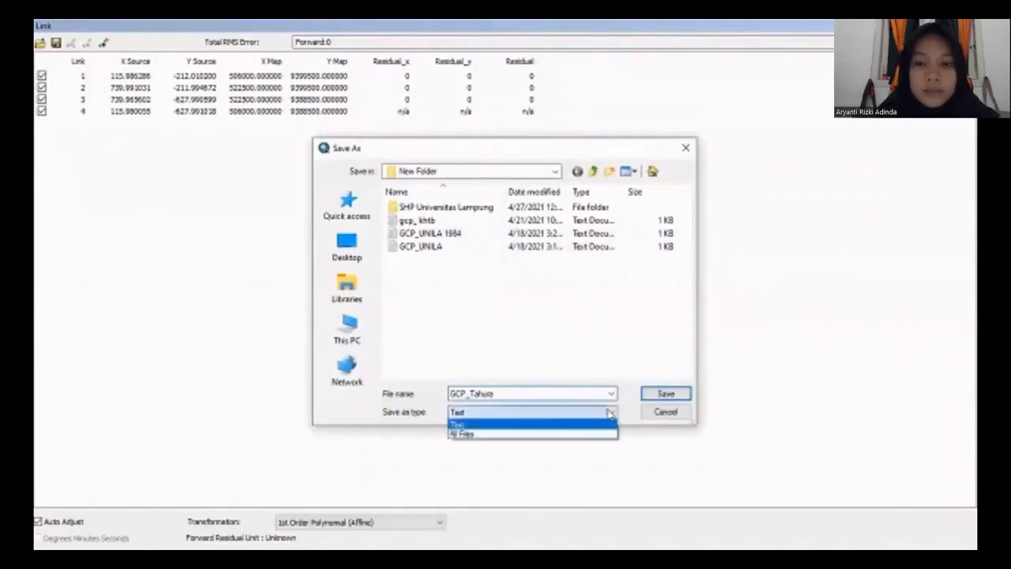
left_click(548, 426)
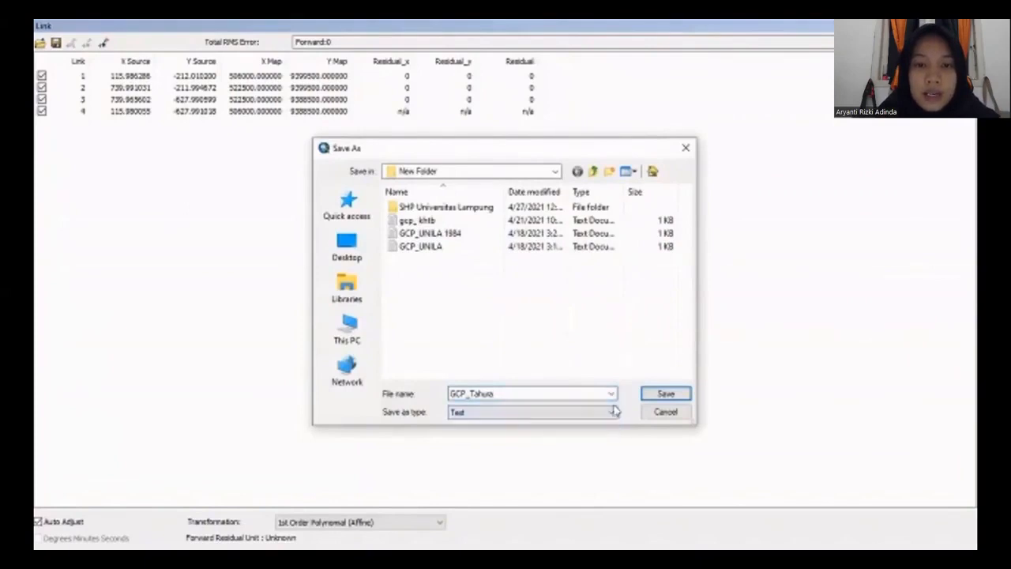
left_click(656, 397)
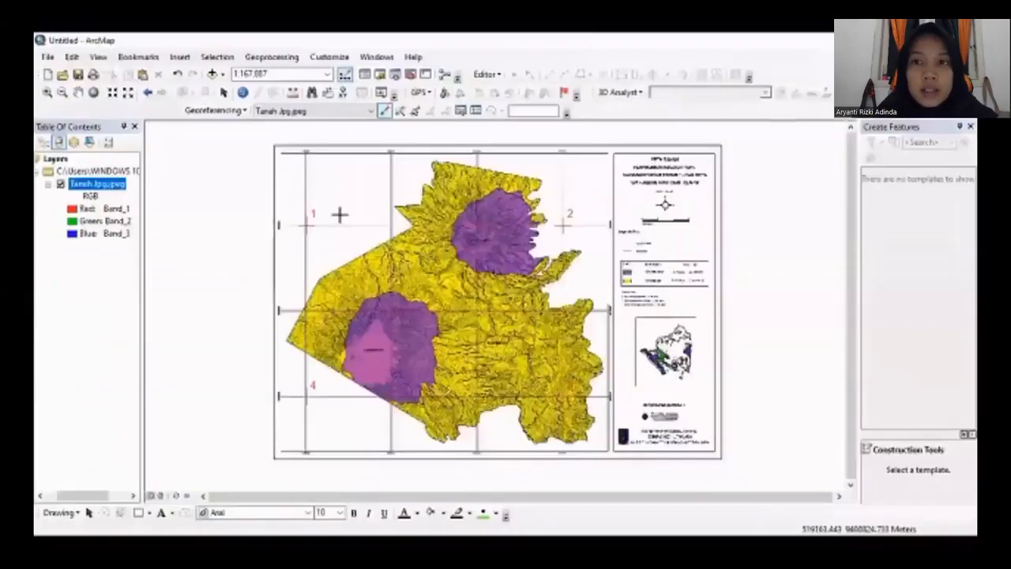
Leave control point placement and start creating a new shapefile inside New Folder in the Catalog
right_click(112, 189)
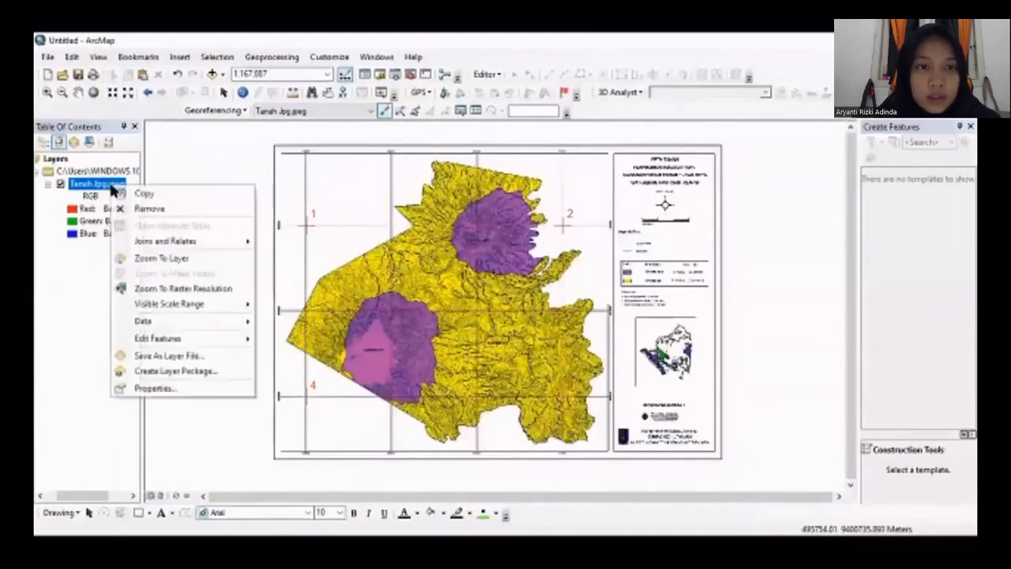
left_click(223, 92)
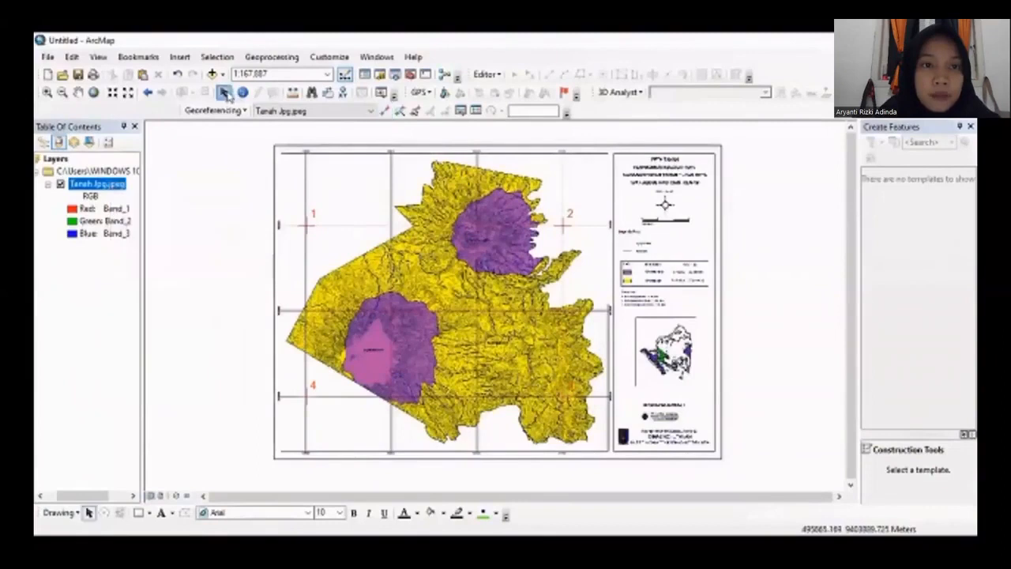
left_click(387, 60)
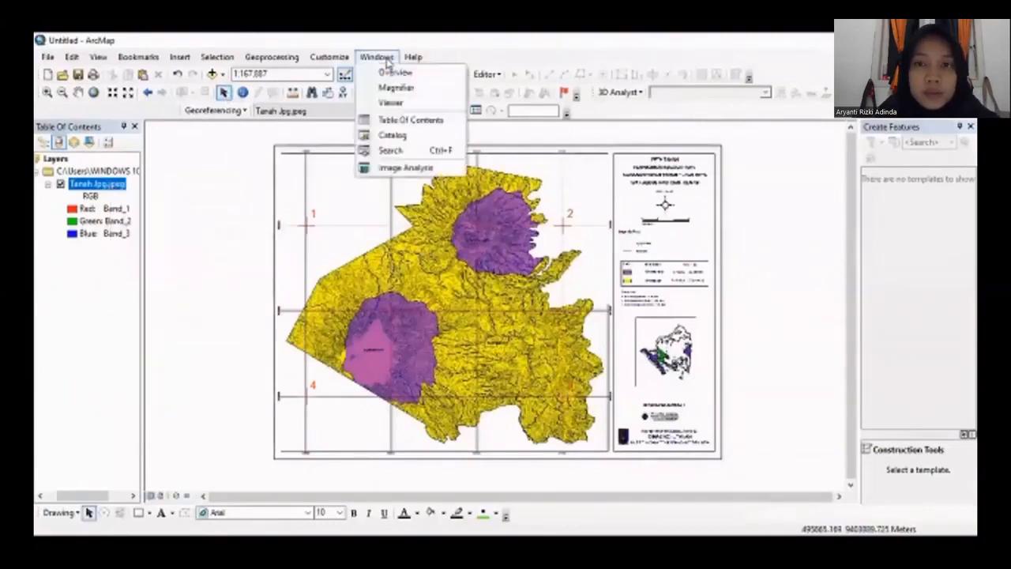
left_click(390, 136)
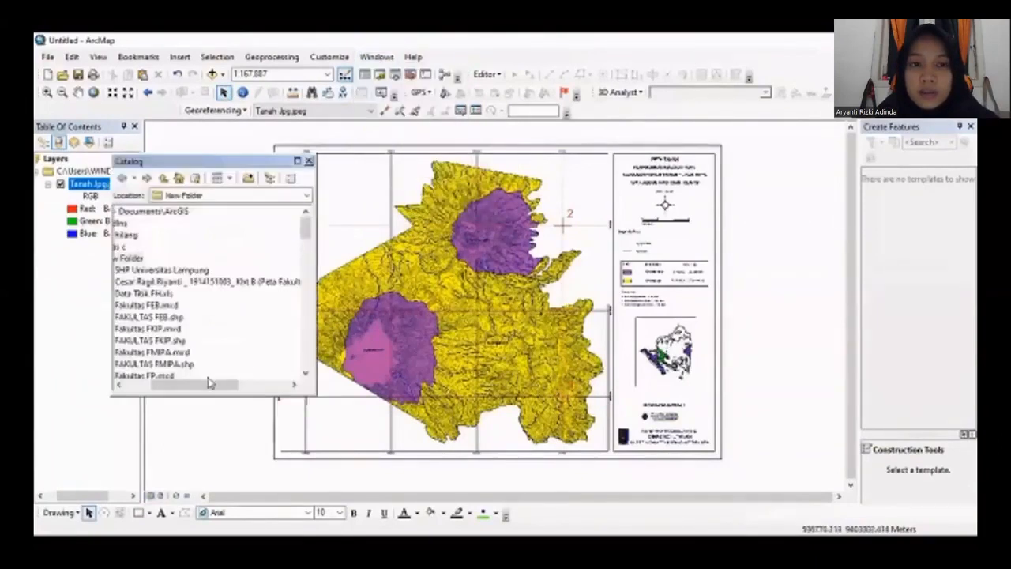
left_click_drag(210, 384, 146, 387)
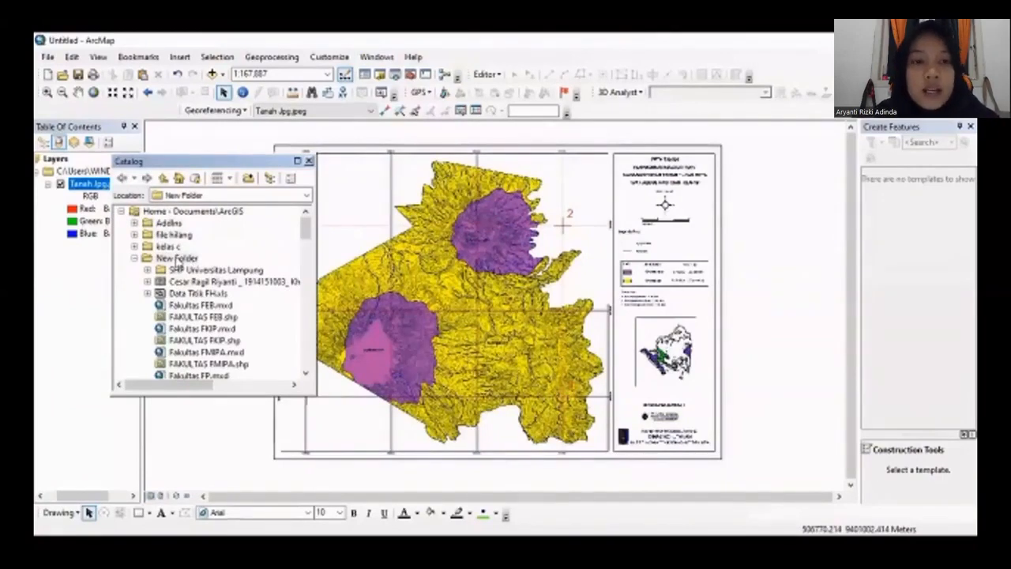
right_click(177, 259)
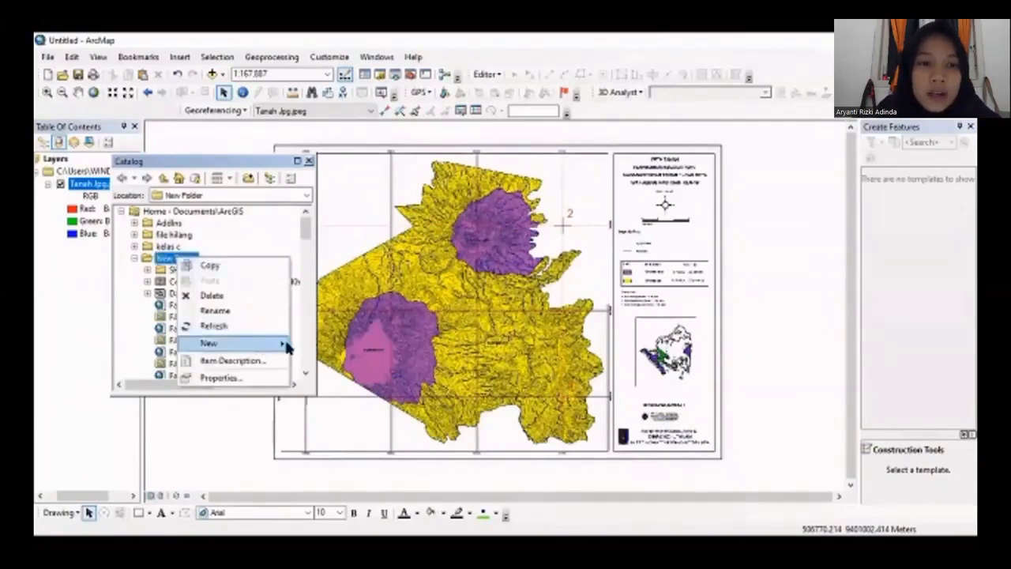
mouse_move(264, 344)
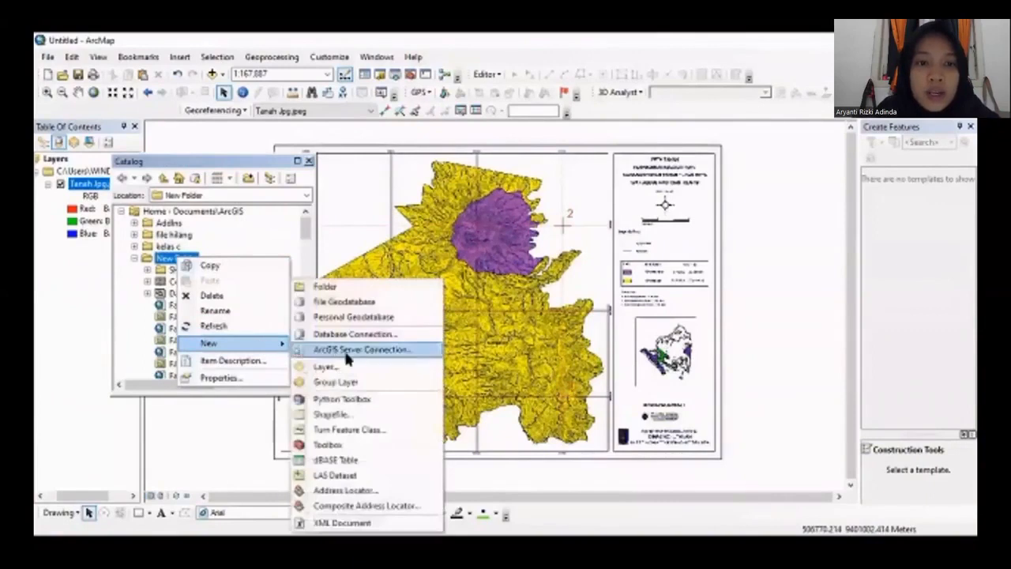
left_click(332, 415)
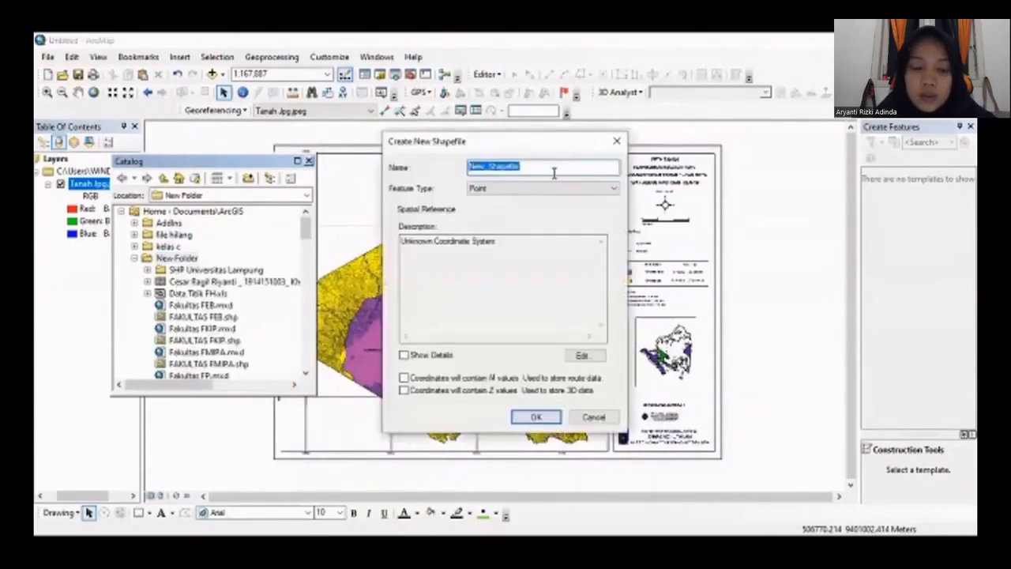
Name the shapefile Tahura with feature type Polygon, and open its spatial reference for editing
key("BackSpace")
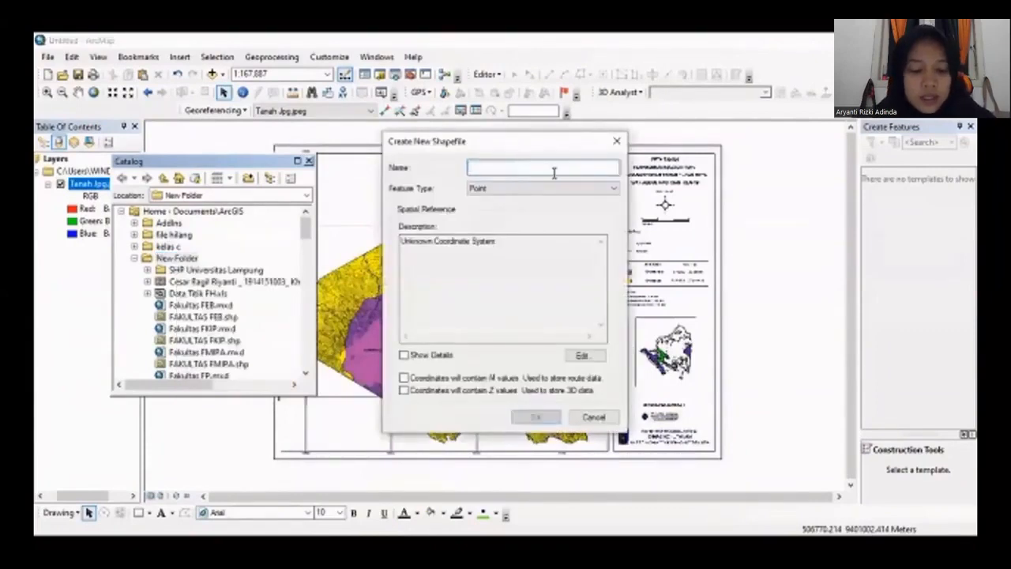
type("Tahura")
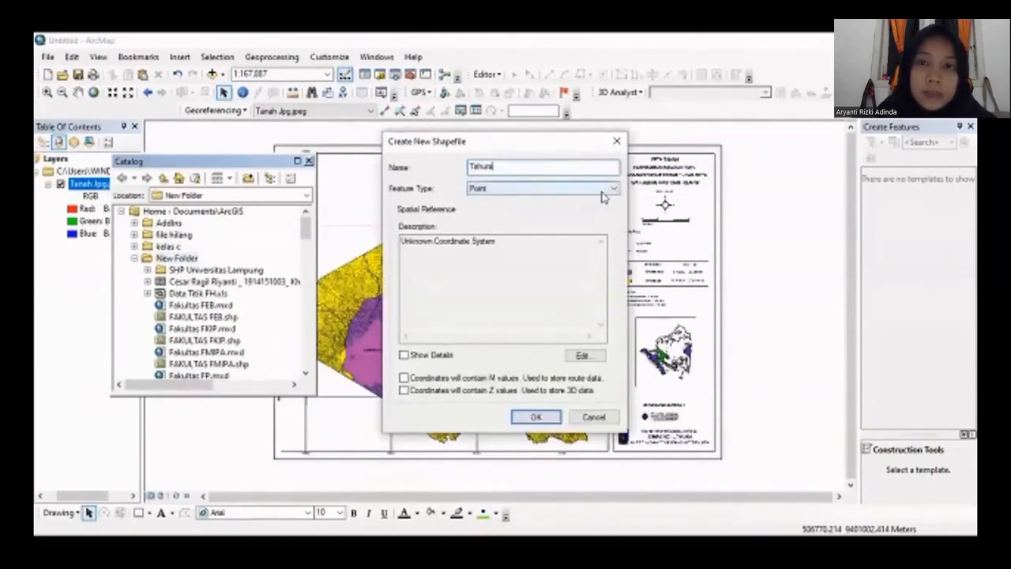
left_click(602, 196)
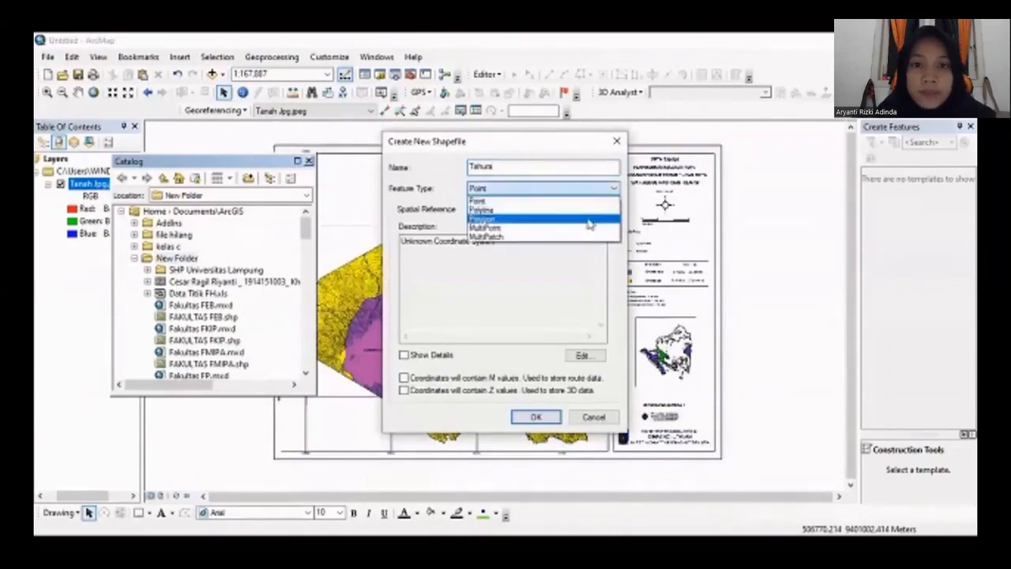
left_click(589, 221)
left_click(585, 356)
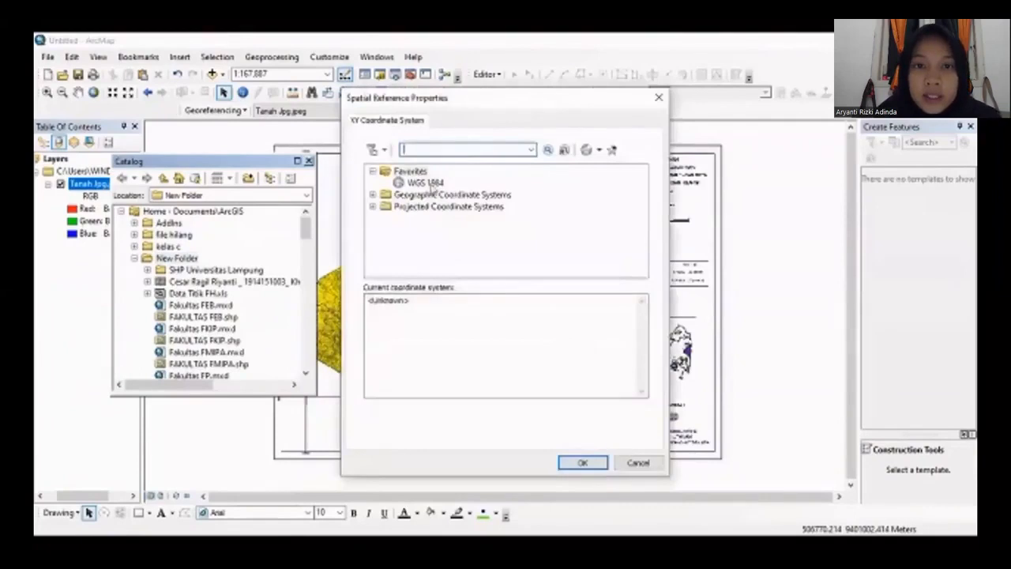
Choose the favourite WGS 1984 geographic coordinate system for the shapefile and accept its properties
left_click(426, 182)
double_click(426, 183)
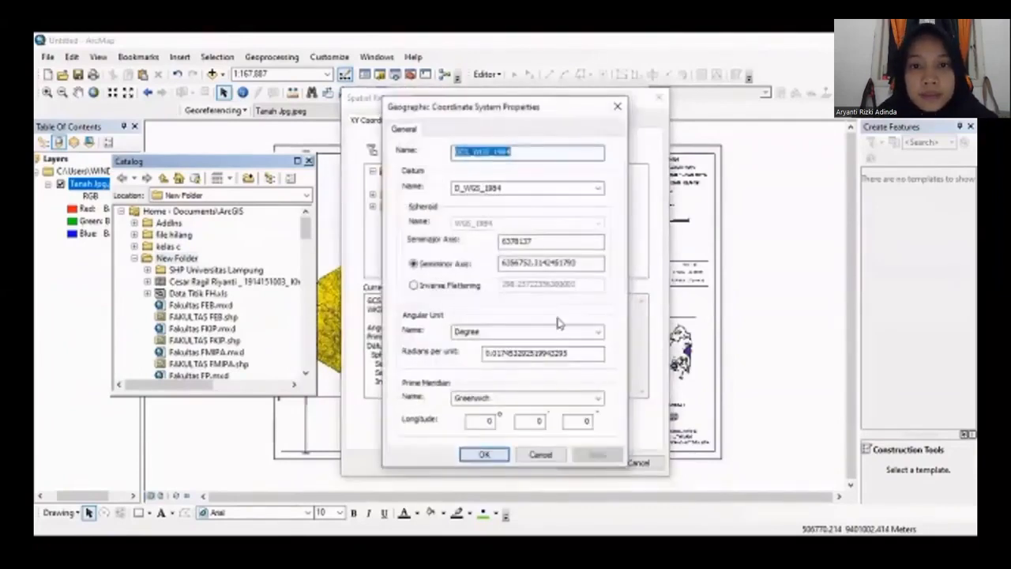
left_click(485, 454)
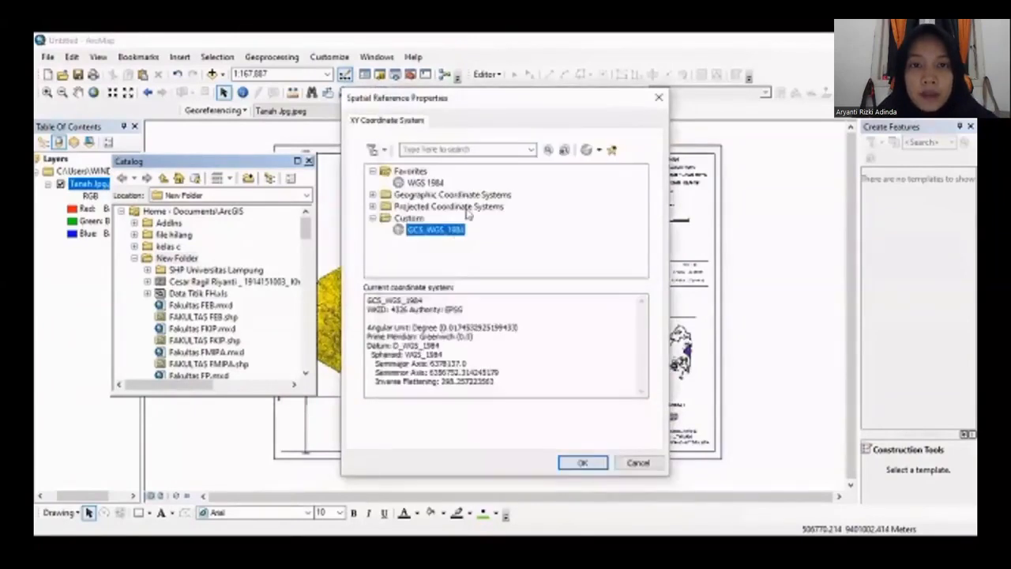
Assign the projected coordinate system WGS 1984 UTM Zone 48S to the shapefile and create it
left_click(466, 206)
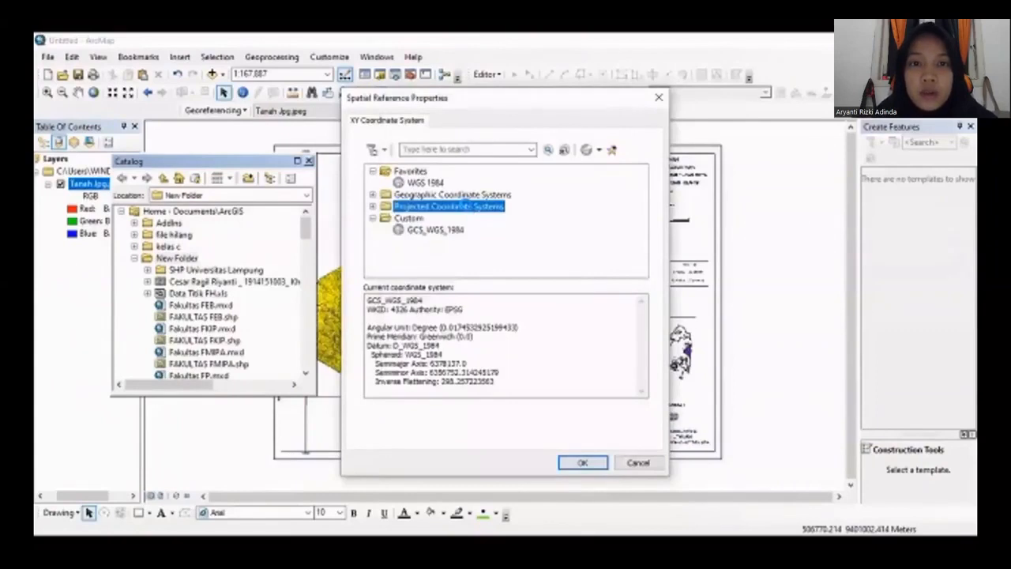
double_click(467, 207)
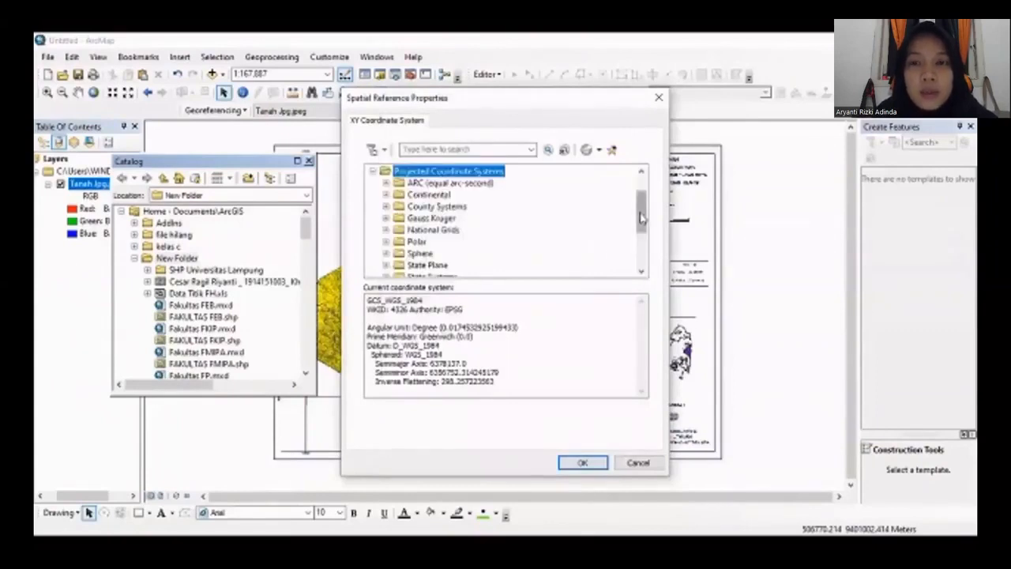
scroll(643, 252, "down", 3)
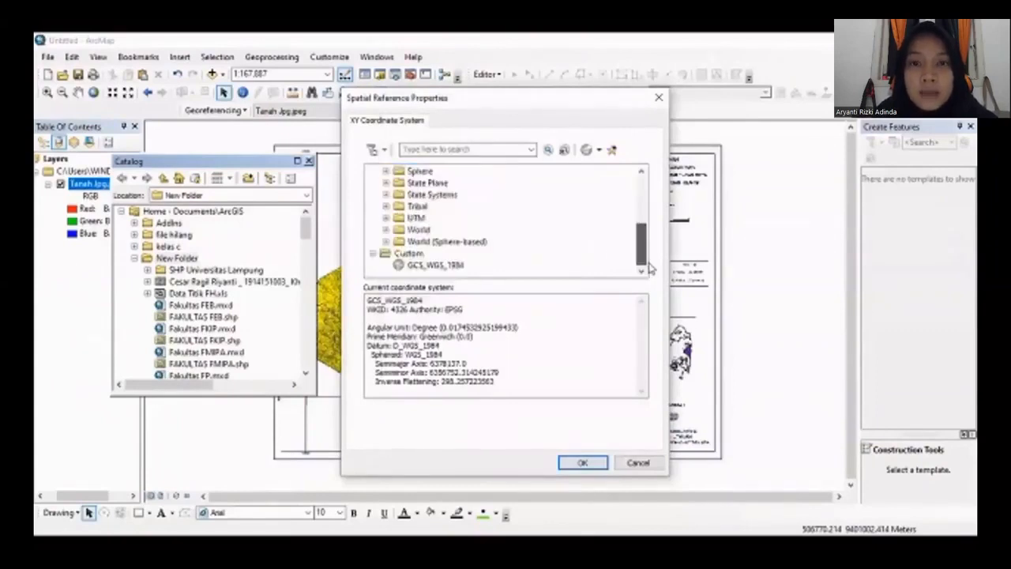
double_click(412, 219)
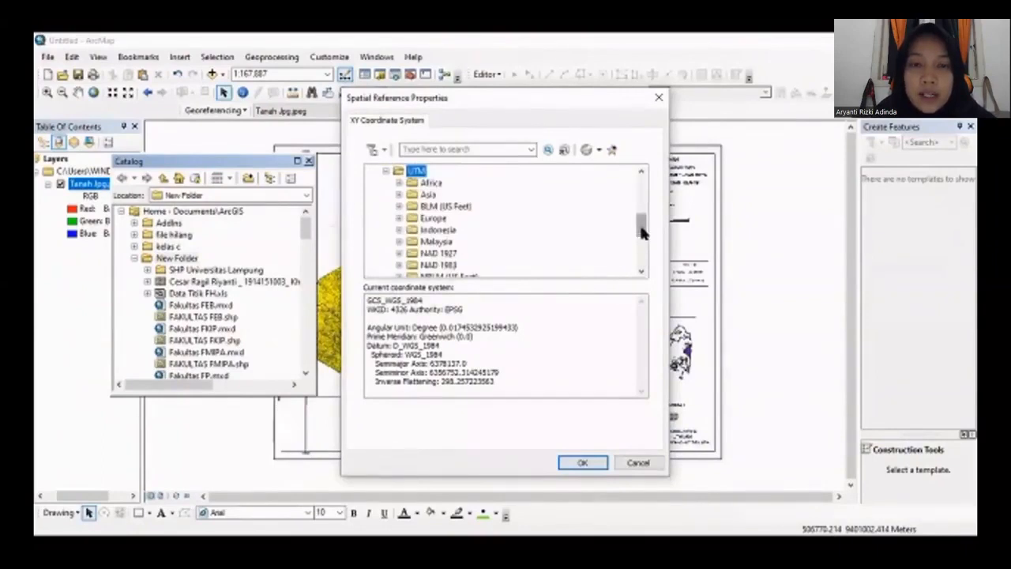
left_click_drag(641, 231, 643, 264)
double_click(435, 218)
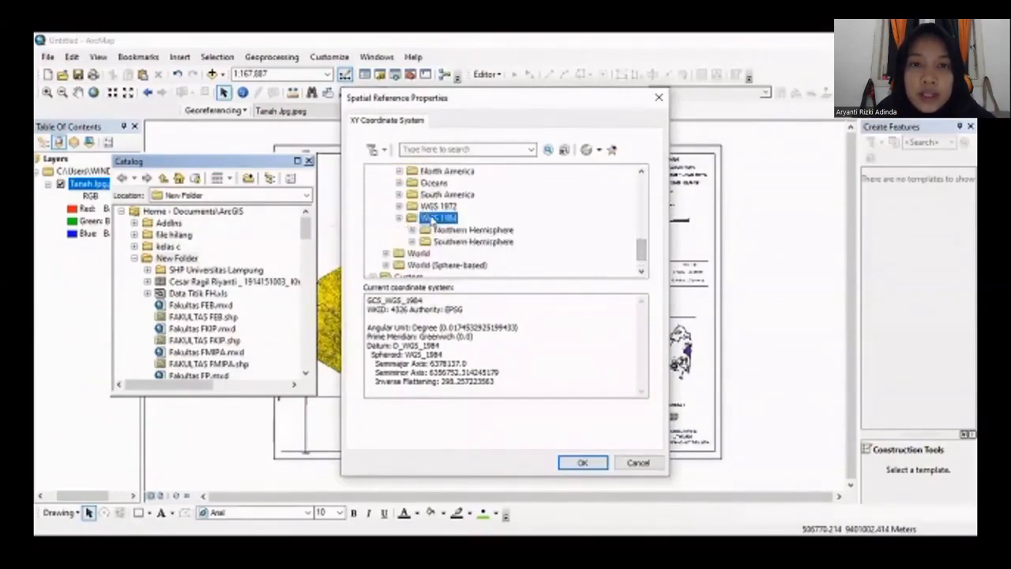
double_click(458, 241)
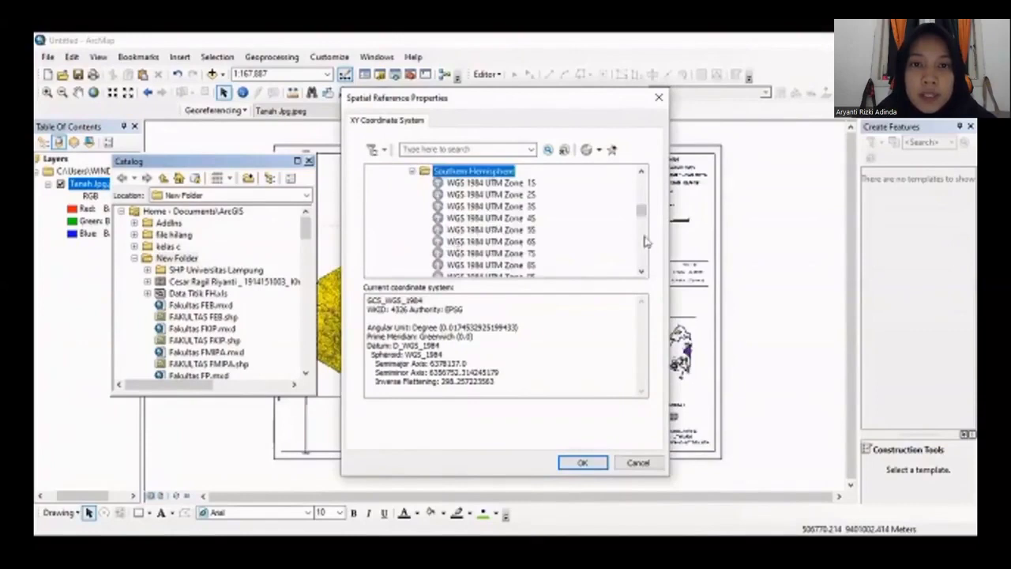
left_click_drag(642, 213, 642, 247)
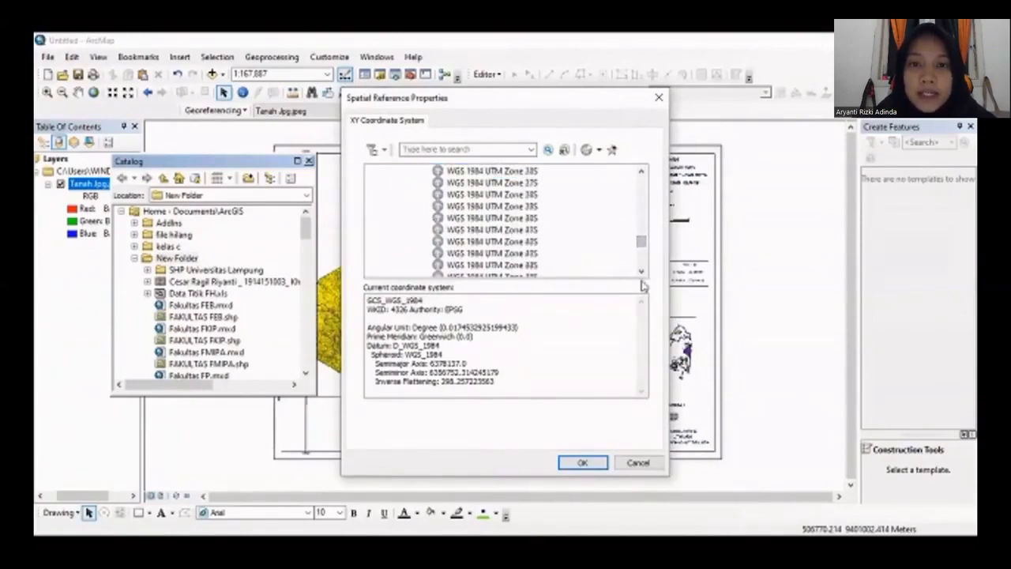
left_click(642, 271)
left_click(642, 271)
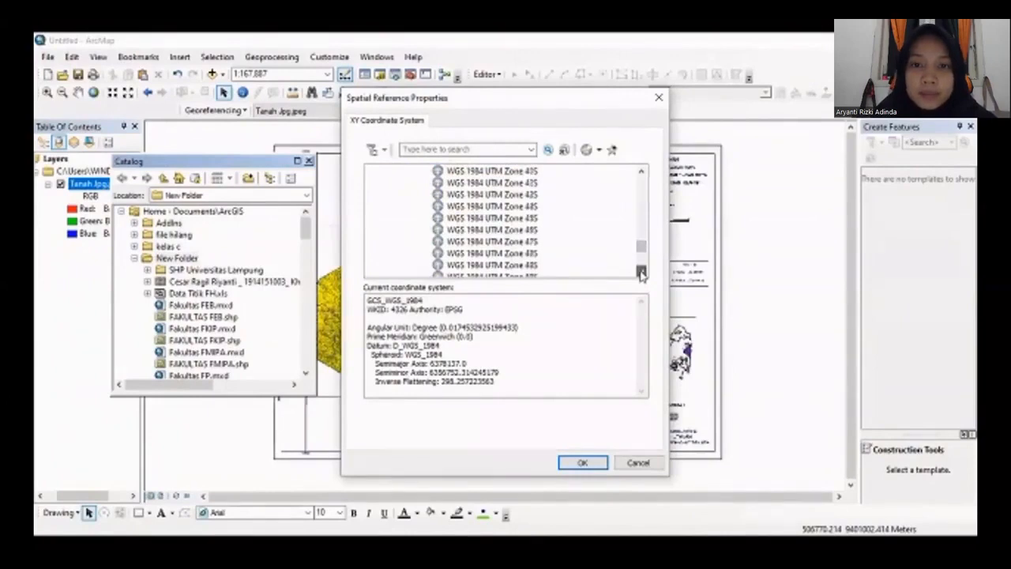
left_click(498, 252)
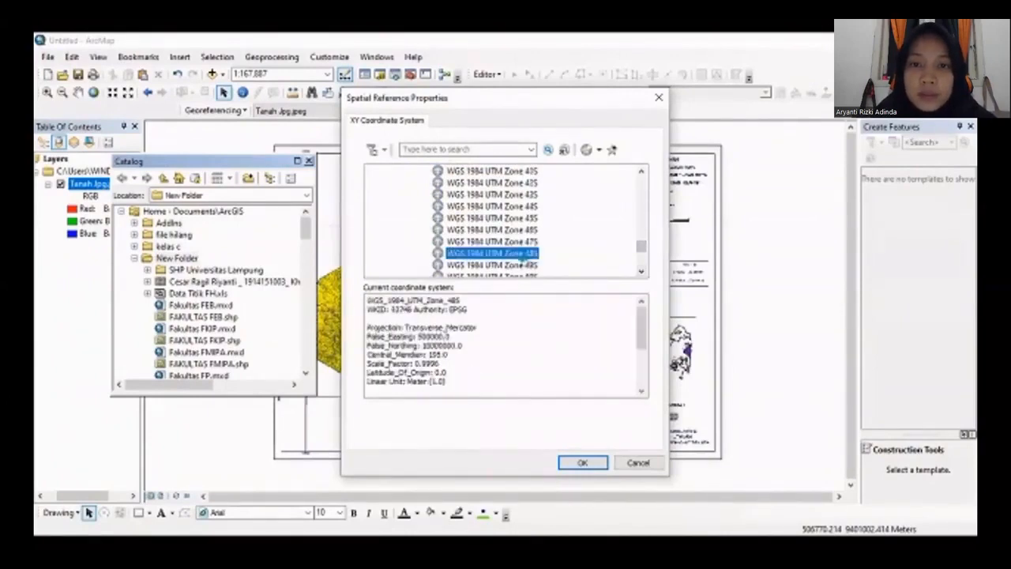
double_click(522, 256)
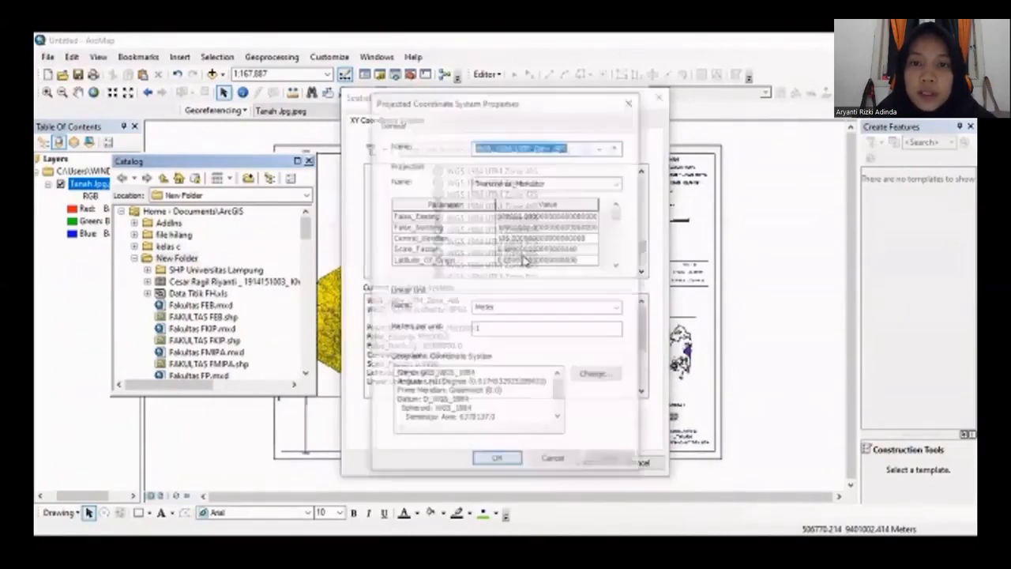
left_click(485, 462)
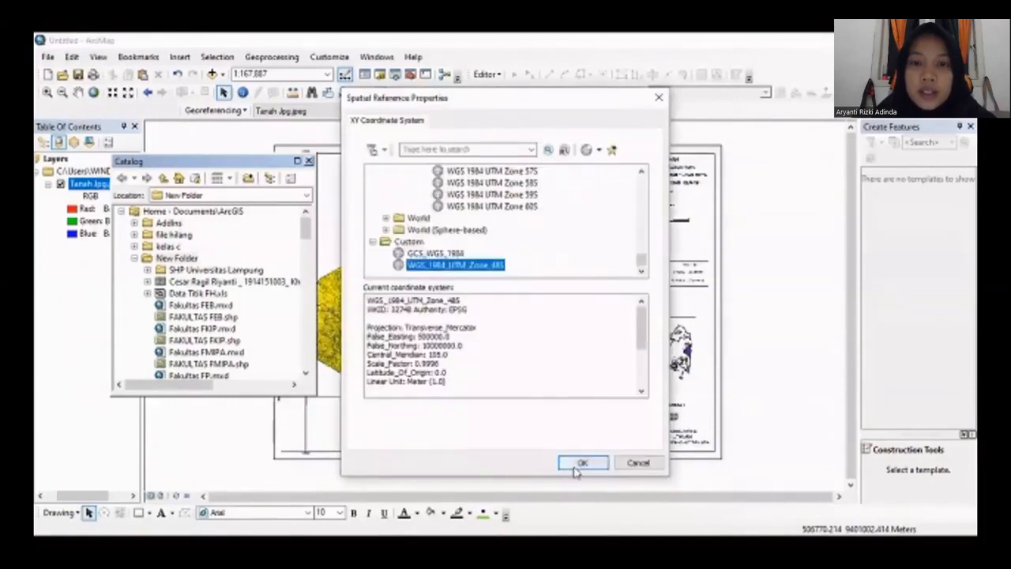
left_click(576, 468)
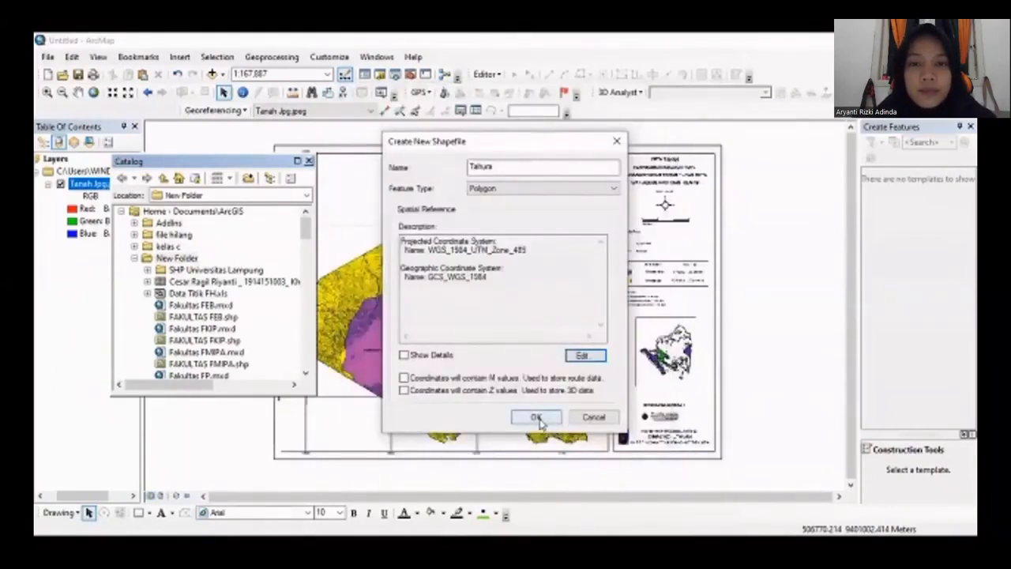
left_click(537, 418)
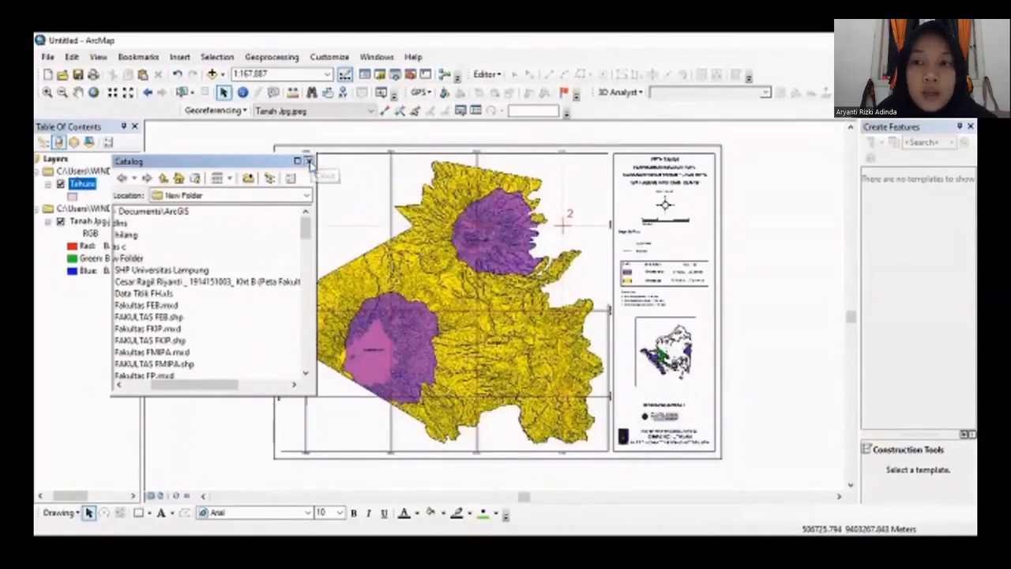
Close the Catalog, start an edit session, and choose the Tahura template with the Polygon construction tool
left_click(309, 162)
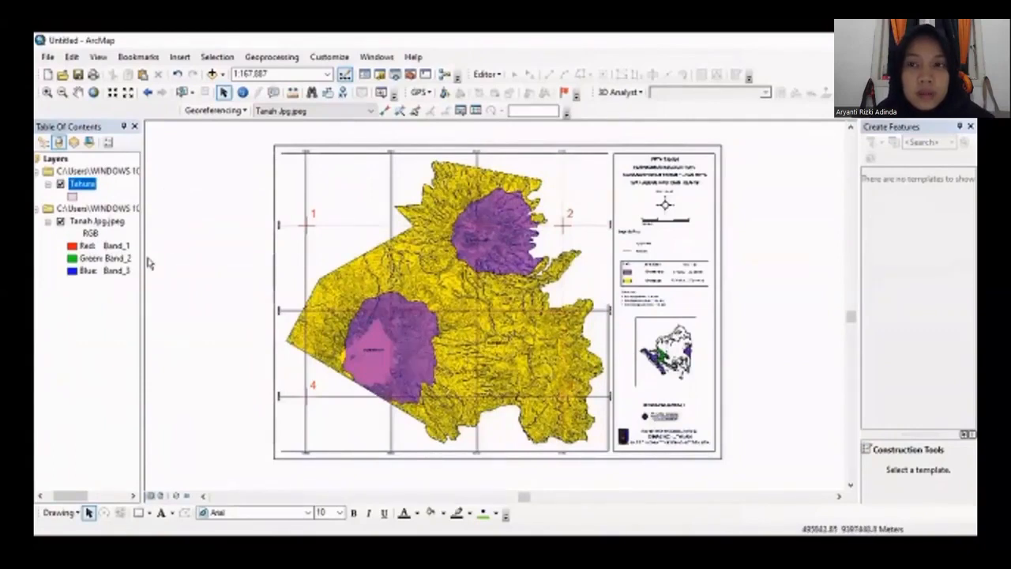
left_click(499, 76)
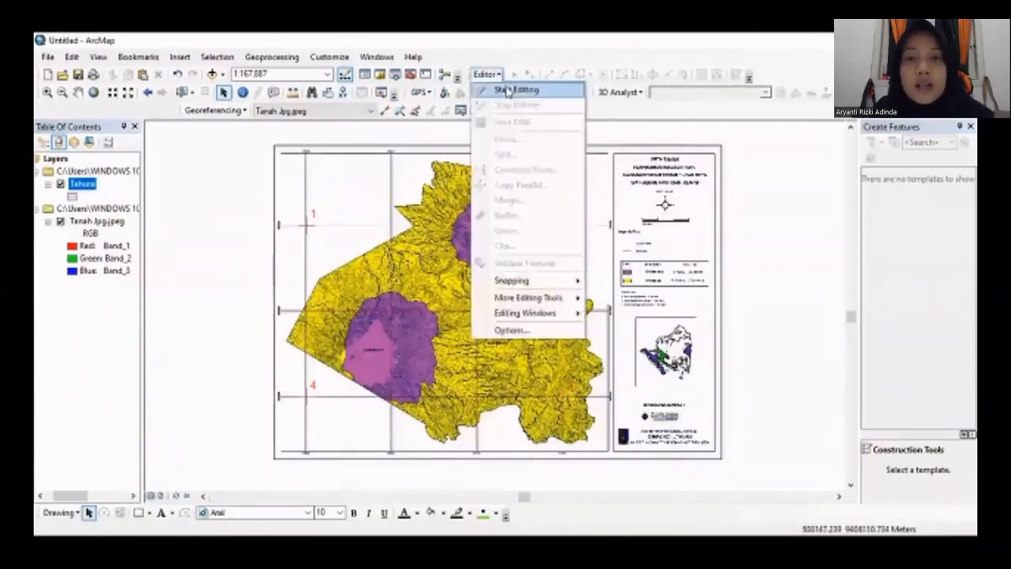
left_click(508, 92)
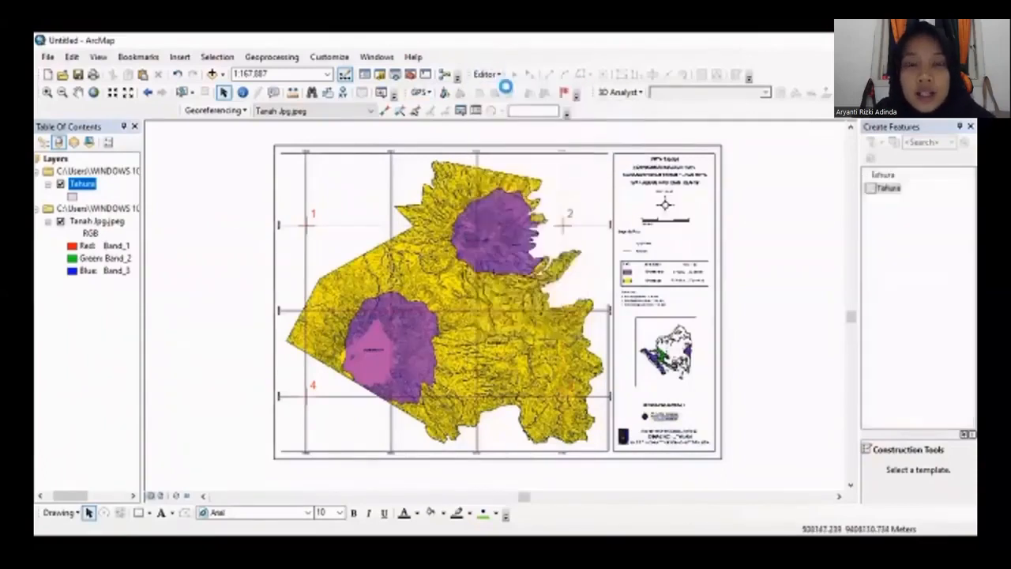
left_click(888, 188)
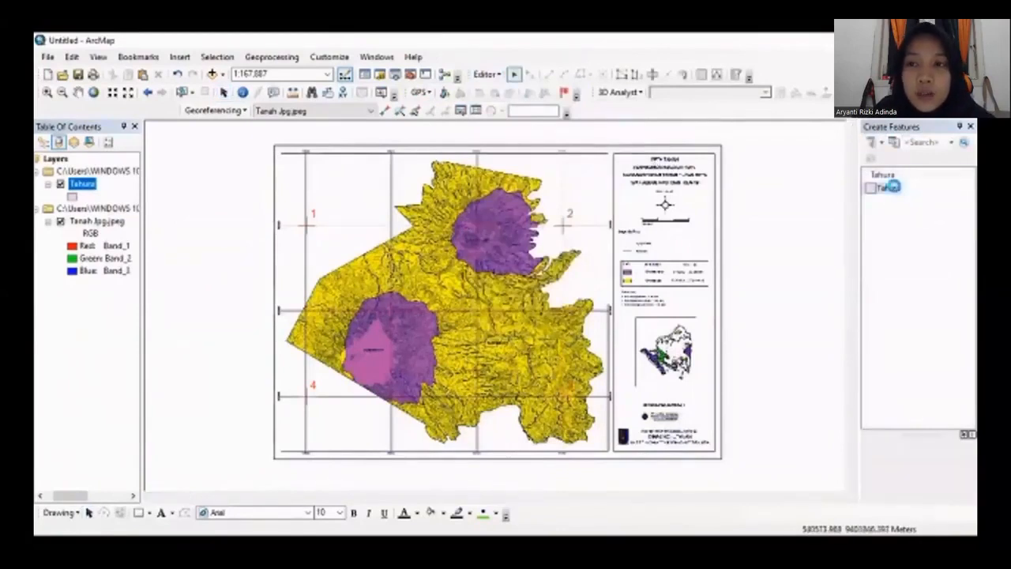
double_click(888, 188)
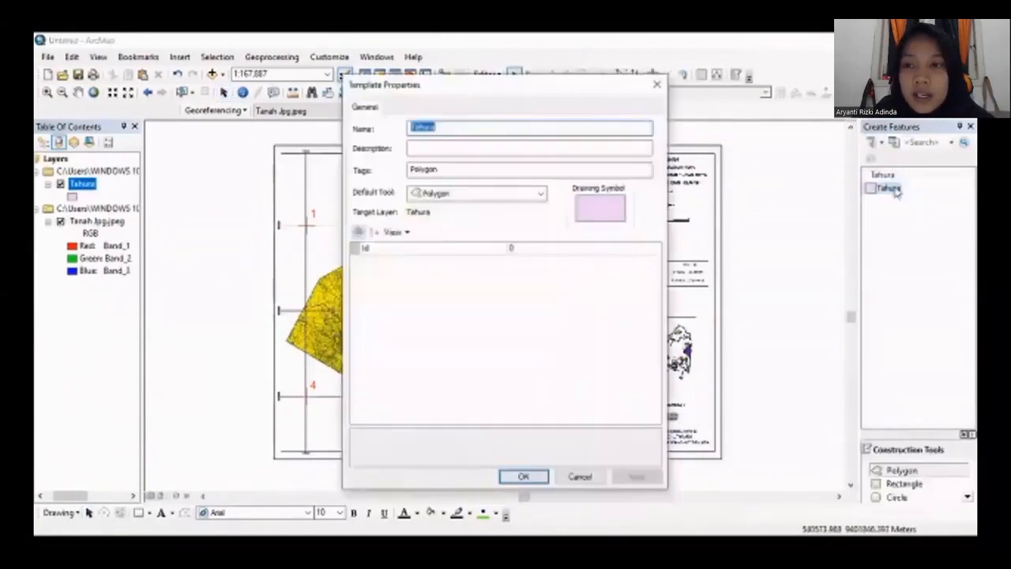
left_click(656, 87)
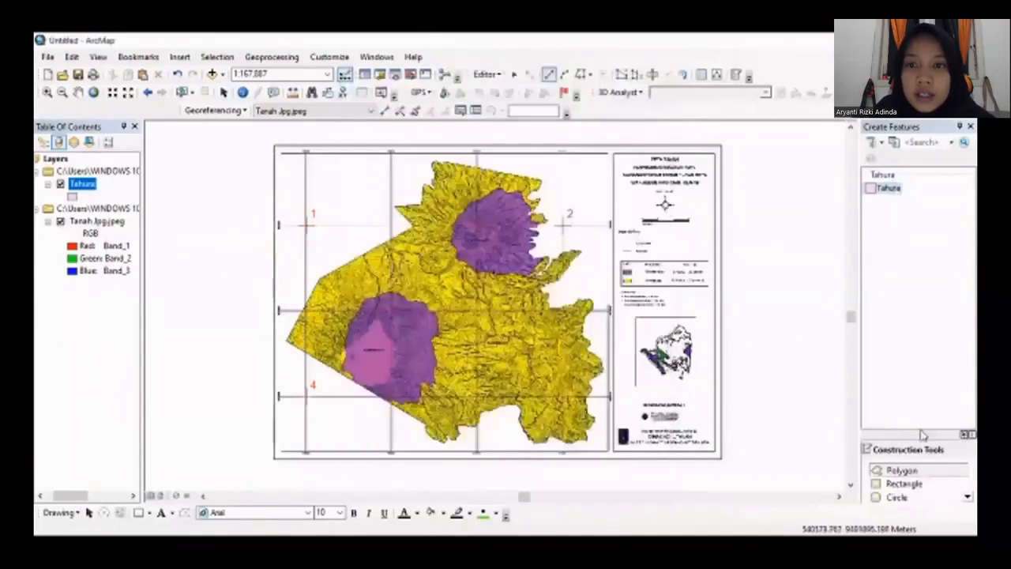
left_click(908, 473)
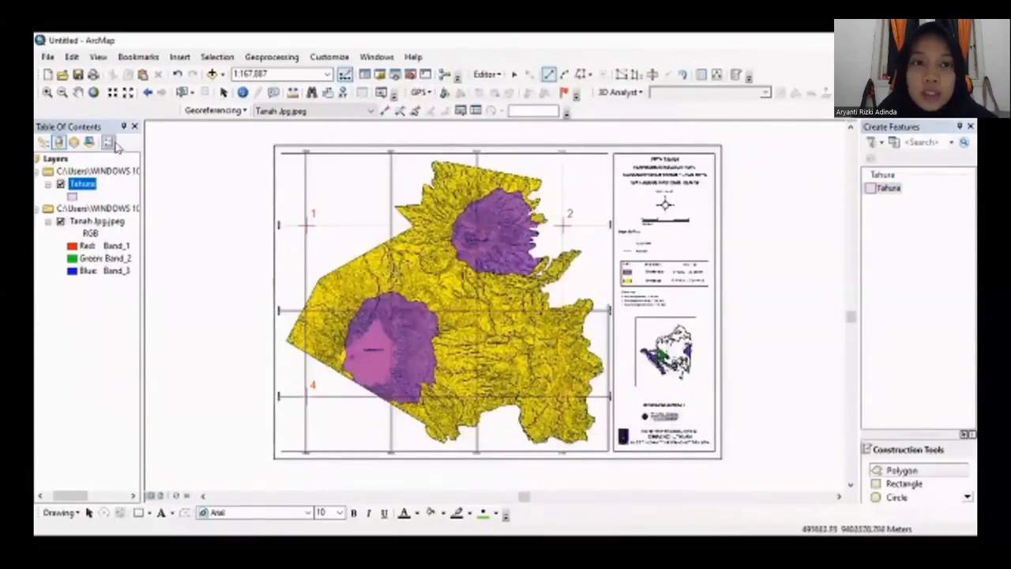
Begin the Tahura polygon at the yellow area's western tip and trace its straight northwestern edge past the first bend
left_click(47, 92)
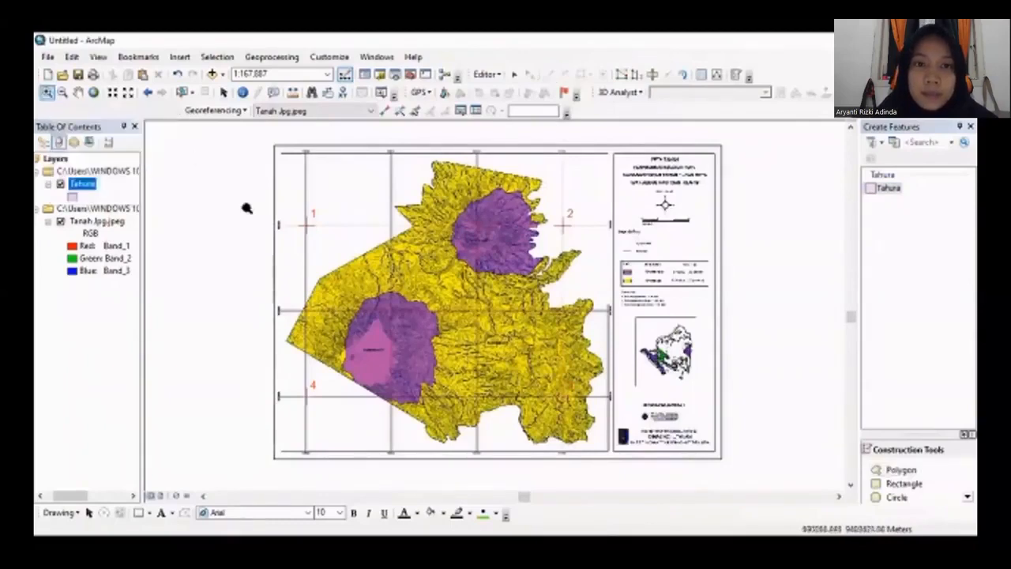
left_click_drag(374, 259, 397, 353)
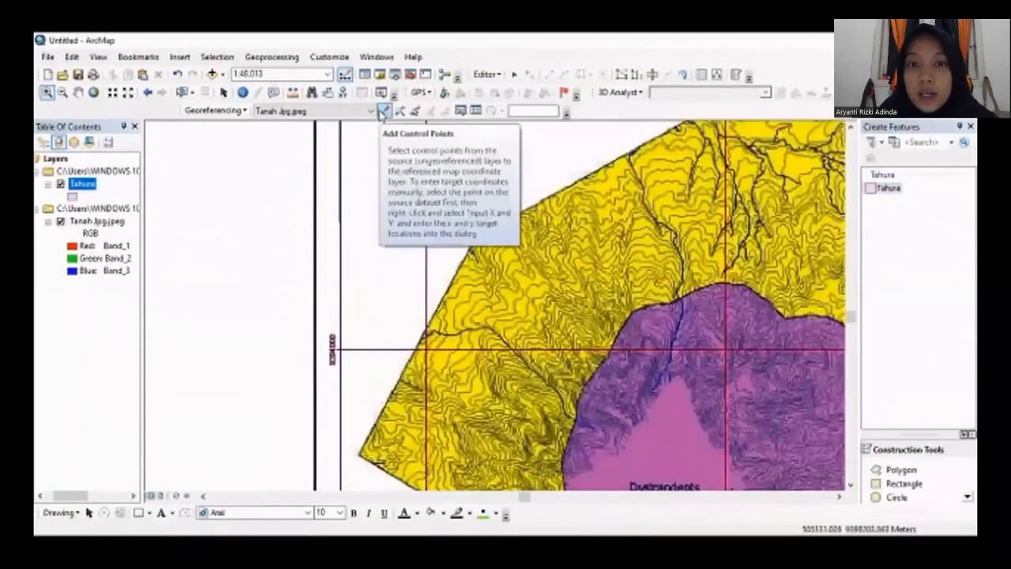
left_click(900, 469)
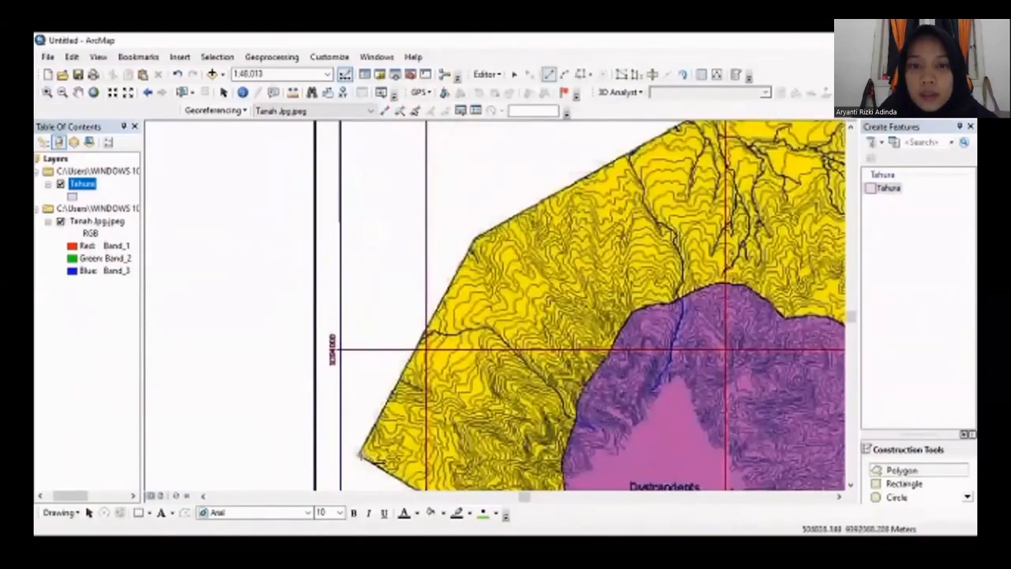
left_click(360, 454)
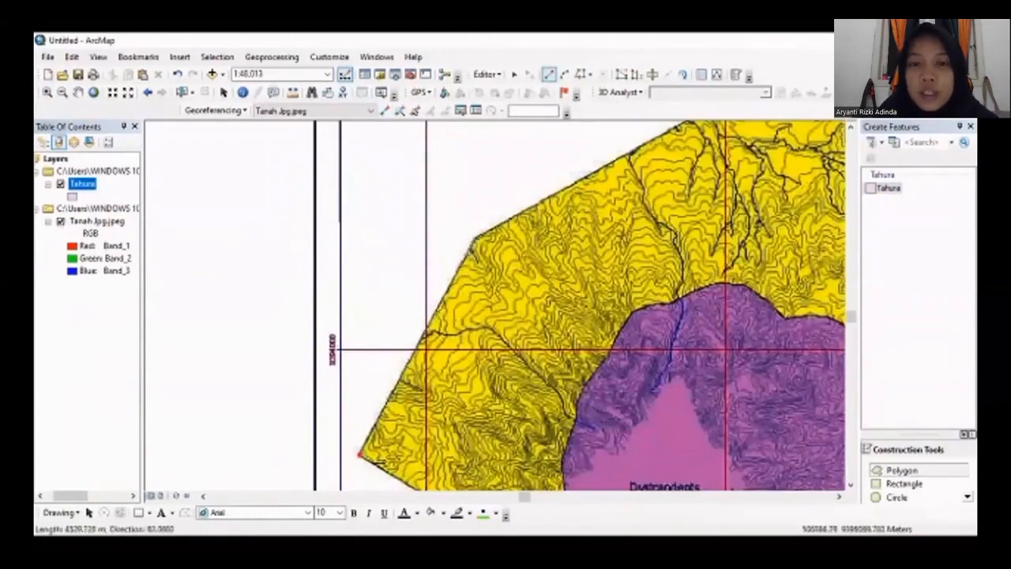
left_click(433, 315)
left_click(472, 237)
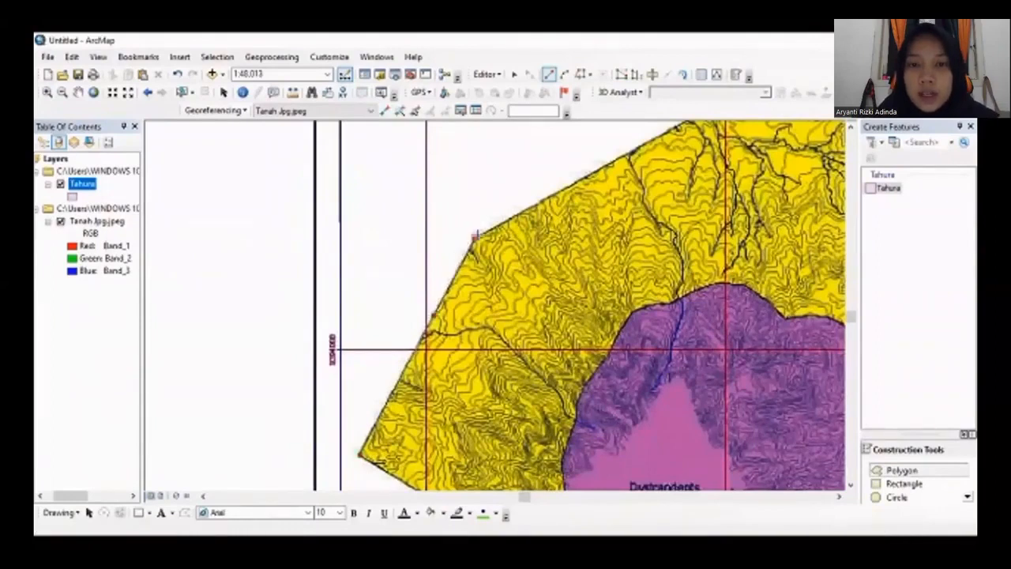
left_click(581, 180)
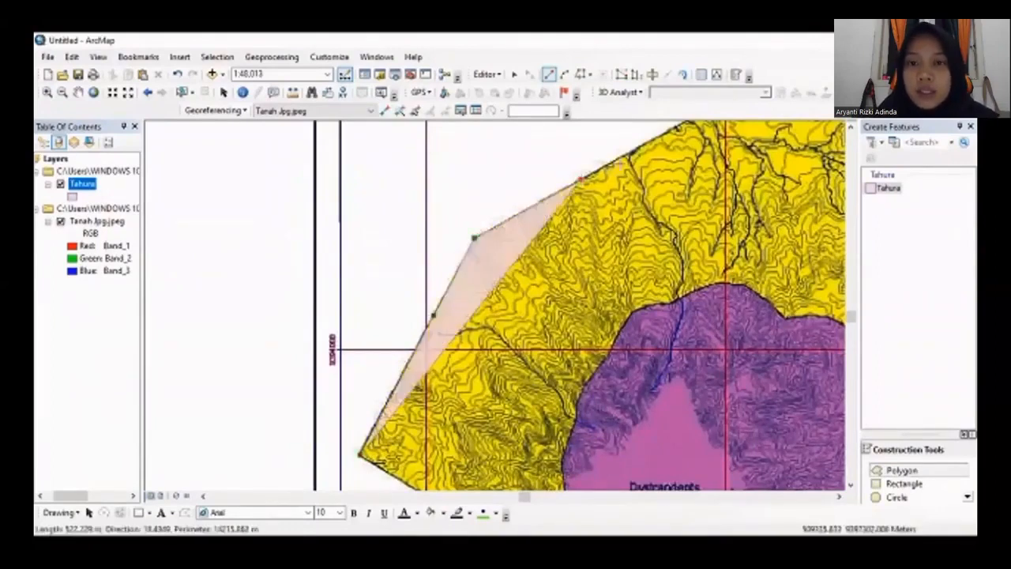
left_click(651, 139)
left_click(669, 128)
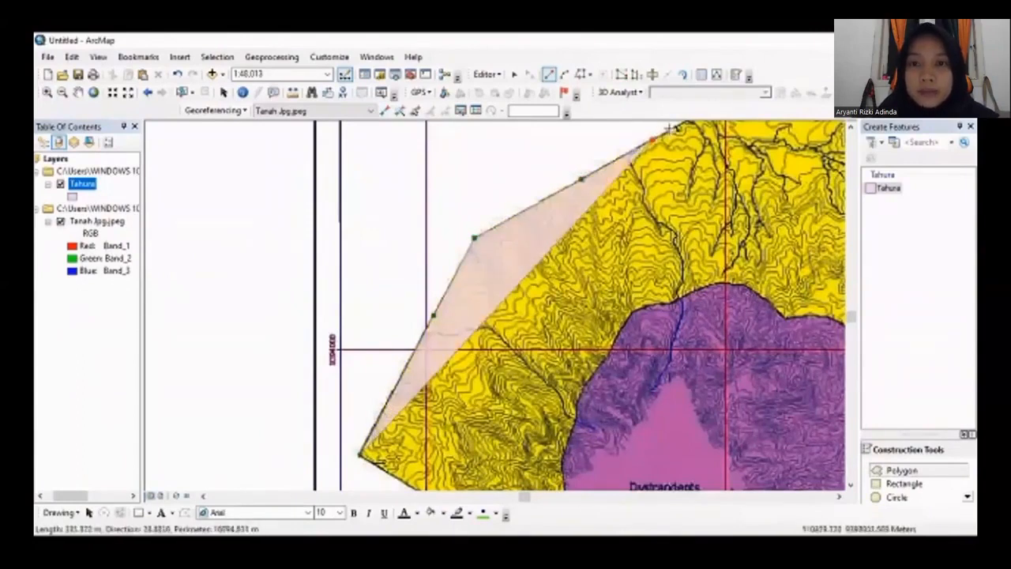
Continue the polygon sketch northeast along the straight yellow boundary to the inner corner of the V-shaped notch
left_click(77, 93)
left_click_drag(556, 223, 241, 317)
left_click_drag(542, 264, 543, 369)
left_click_drag(575, 253, 534, 356)
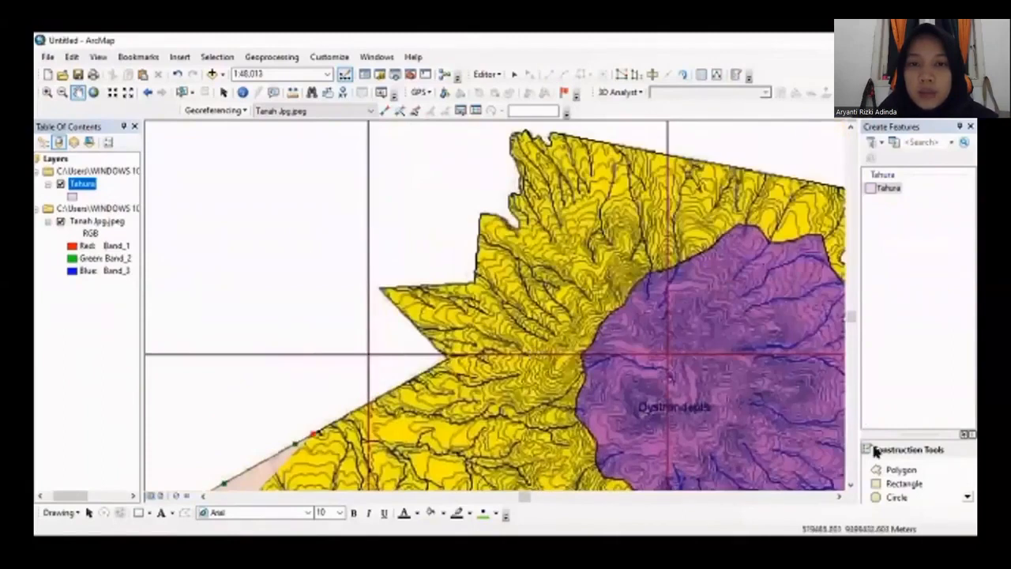
left_click(878, 472)
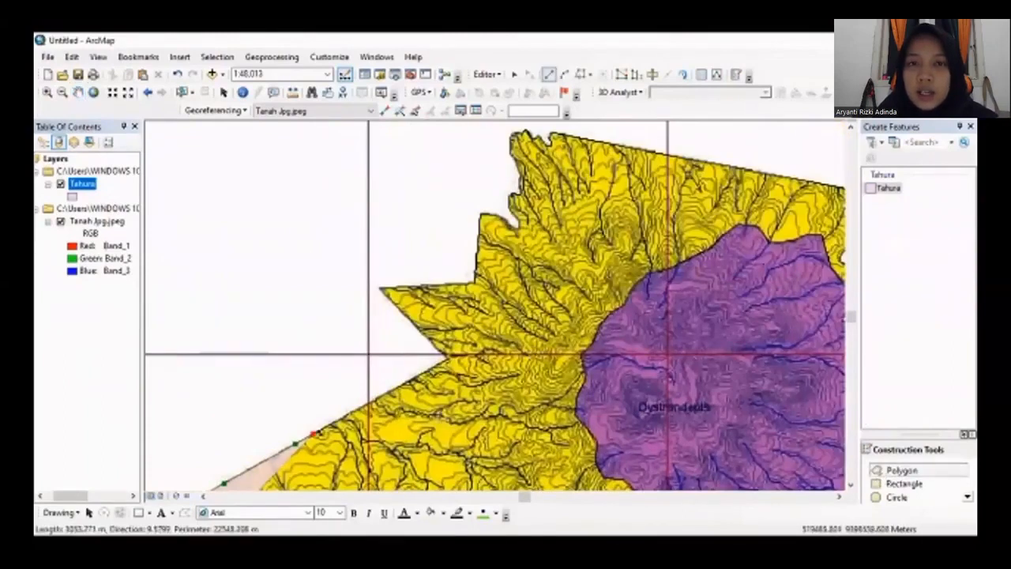
left_click(354, 411)
left_click(387, 392)
left_click(412, 378)
left_click(429, 368)
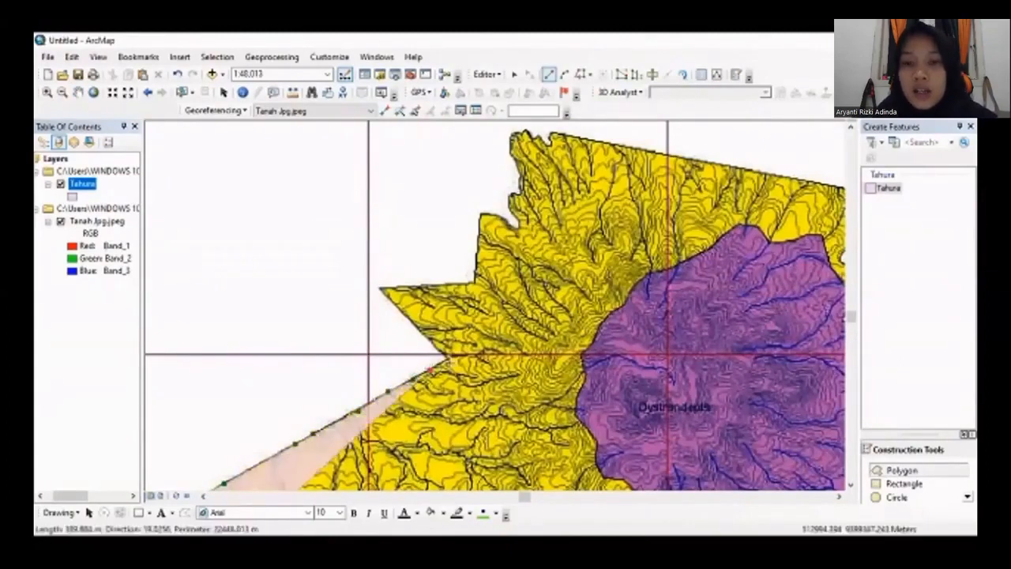
left_click(451, 357)
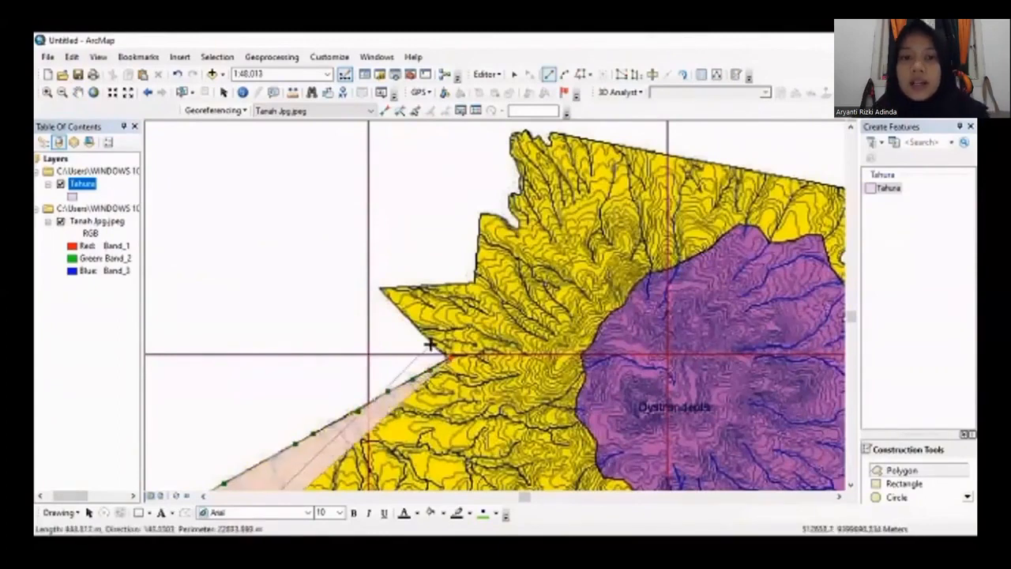
Trace the polygon around the pointed spur above the notch, then up the vertical edge to the next northern corner
left_click(407, 318)
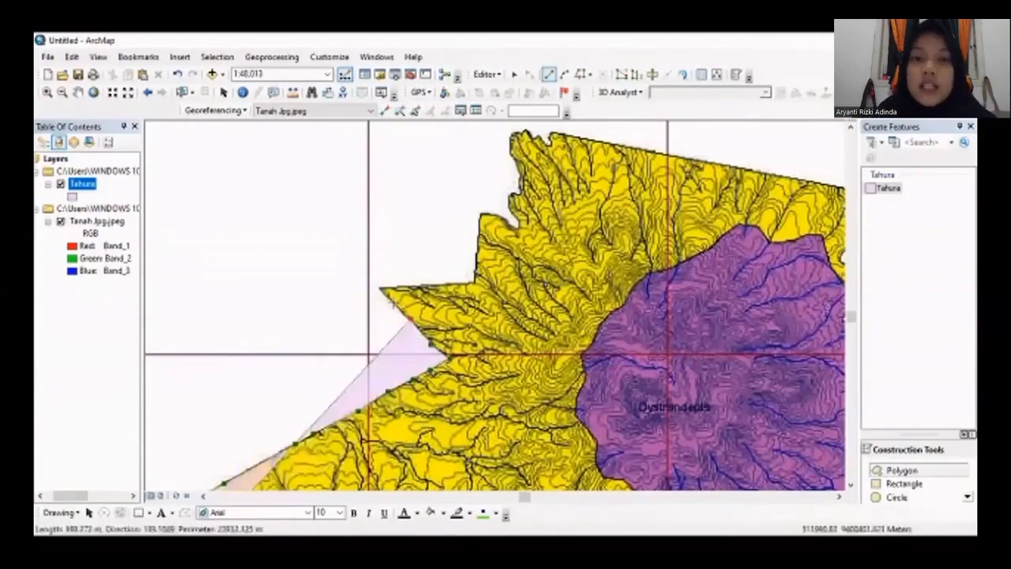
left_click(382, 289)
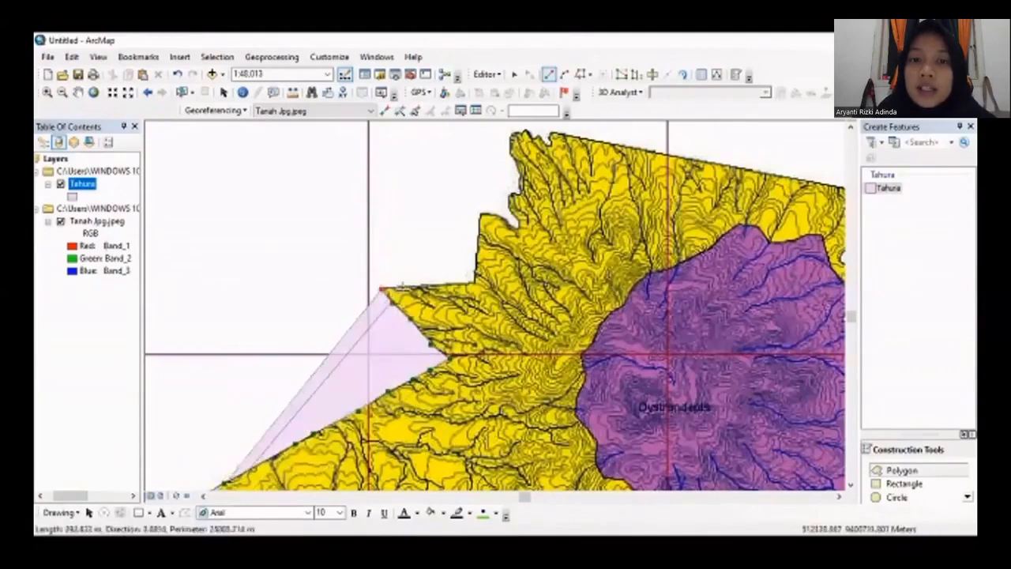
left_click(422, 284)
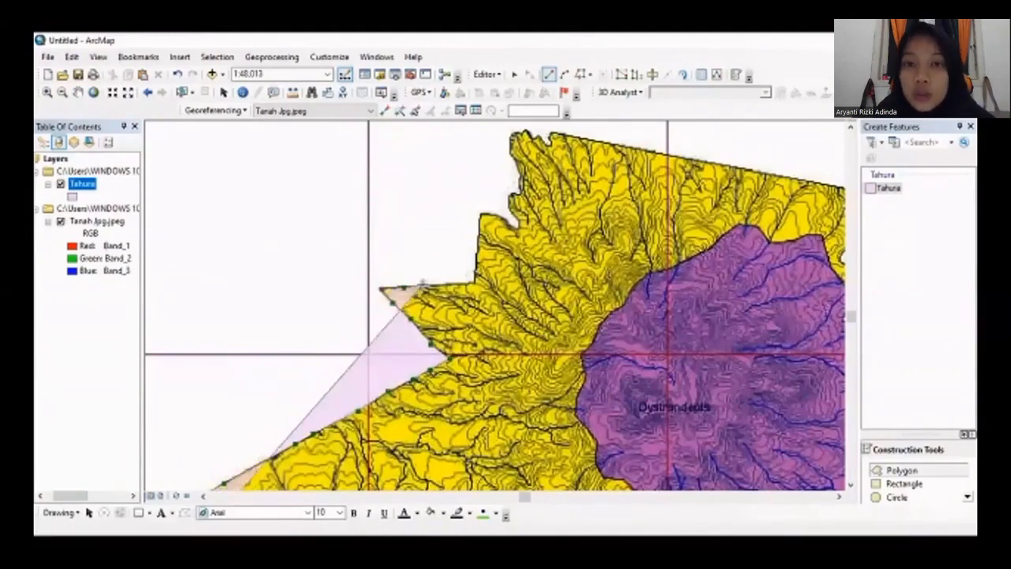
left_click(432, 282)
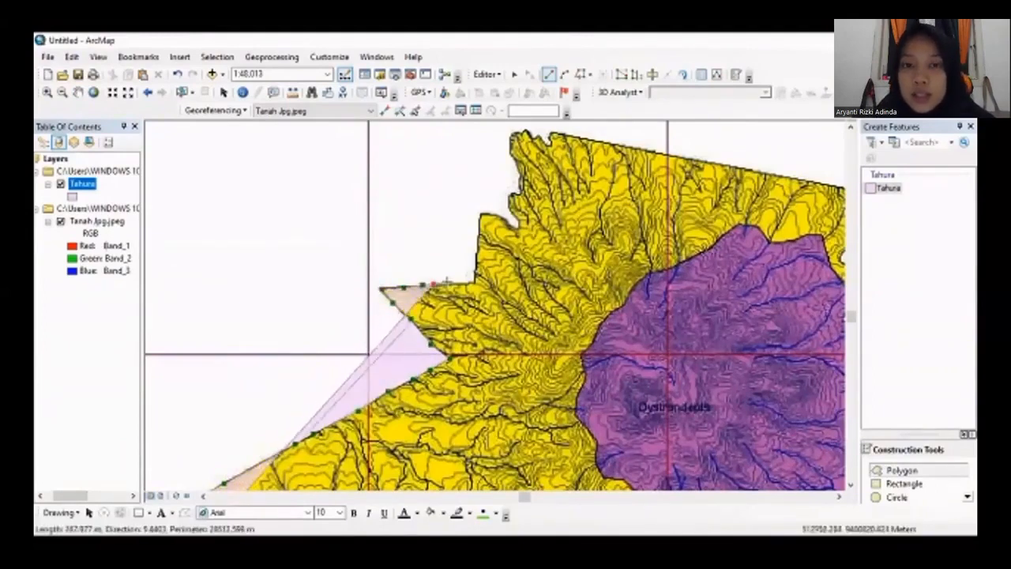
left_click(447, 282)
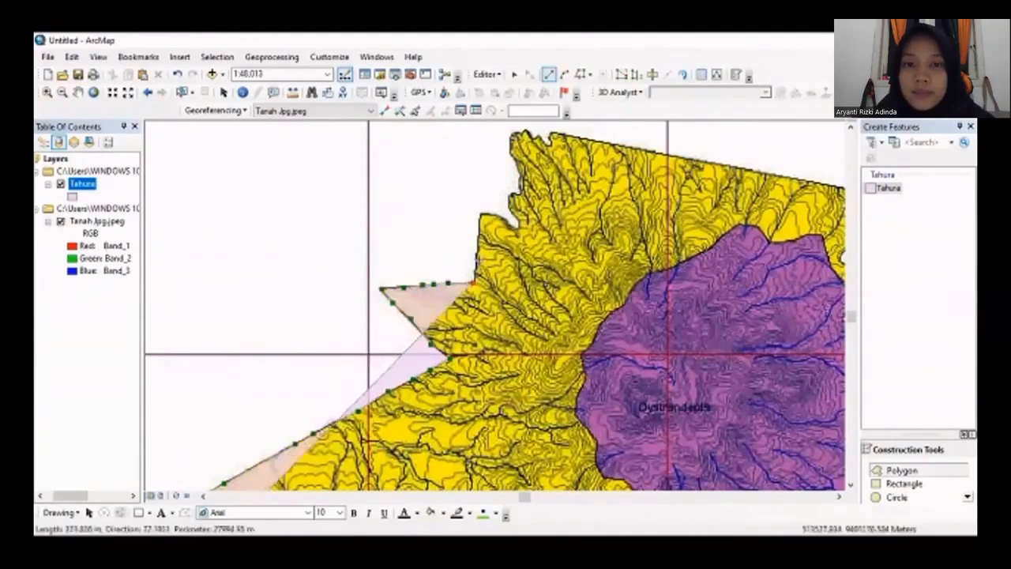
left_click(478, 255)
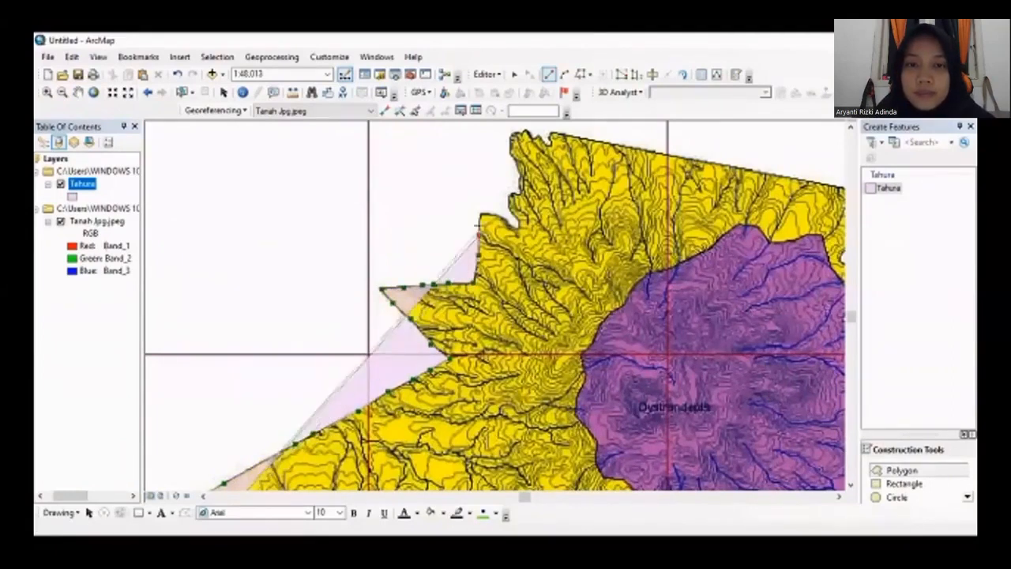
left_click(478, 221)
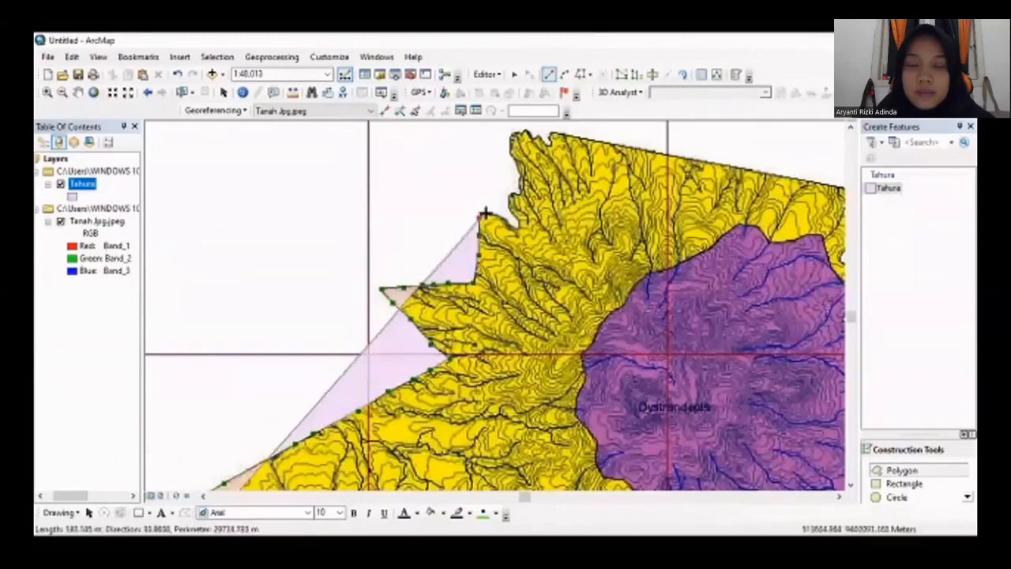
Extend the polygon sketch along the rounded headland east of that corner, down to the inner end of the narrow bay
left_click(46, 92)
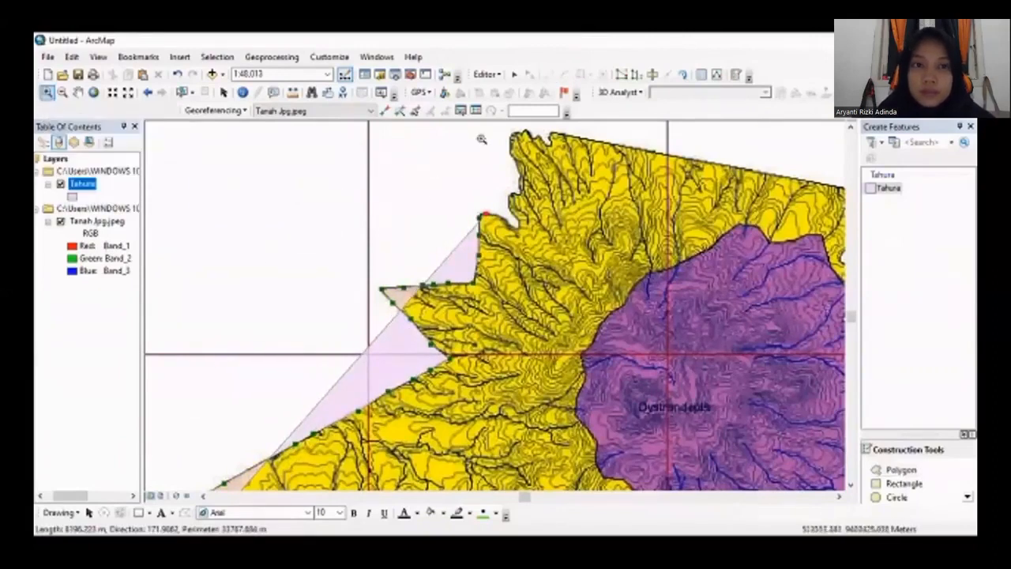
left_click_drag(488, 126, 588, 245)
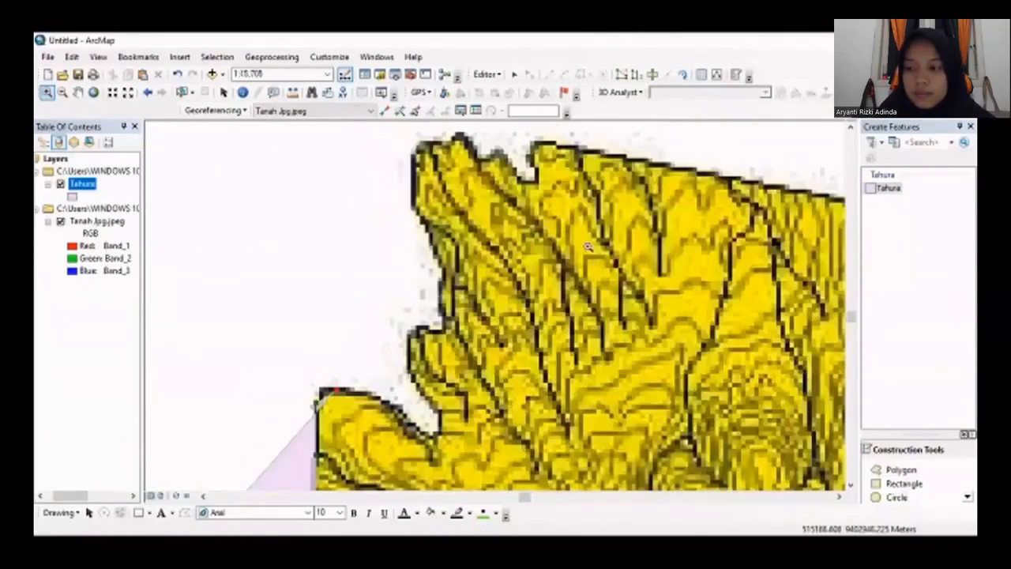
left_click(900, 469)
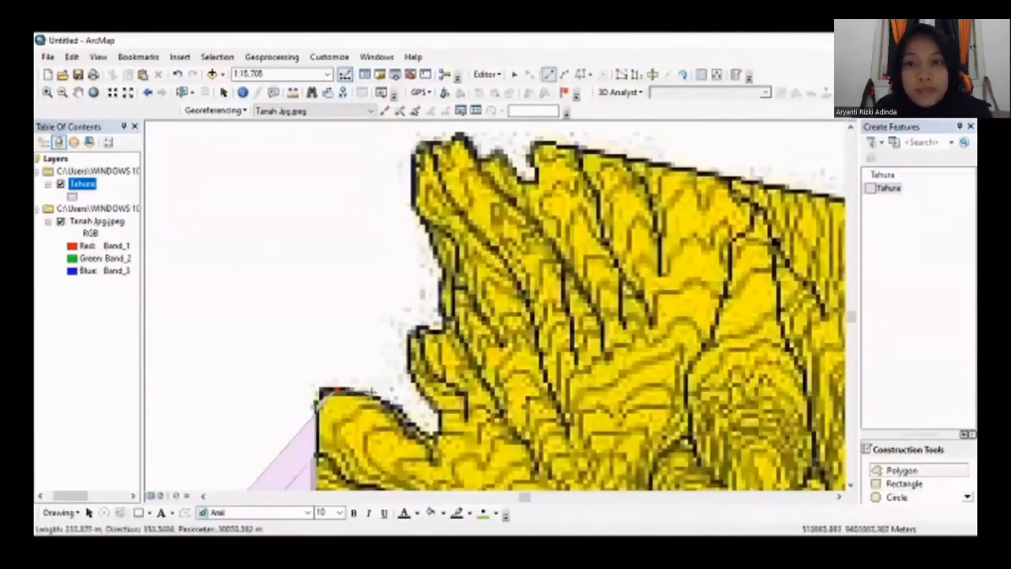
left_click(369, 393)
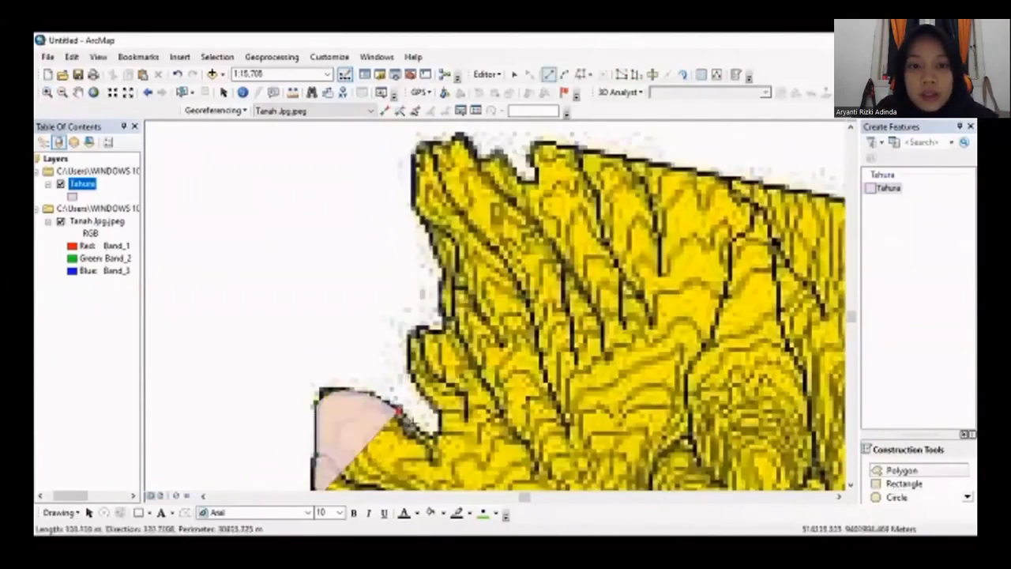
left_click(412, 425)
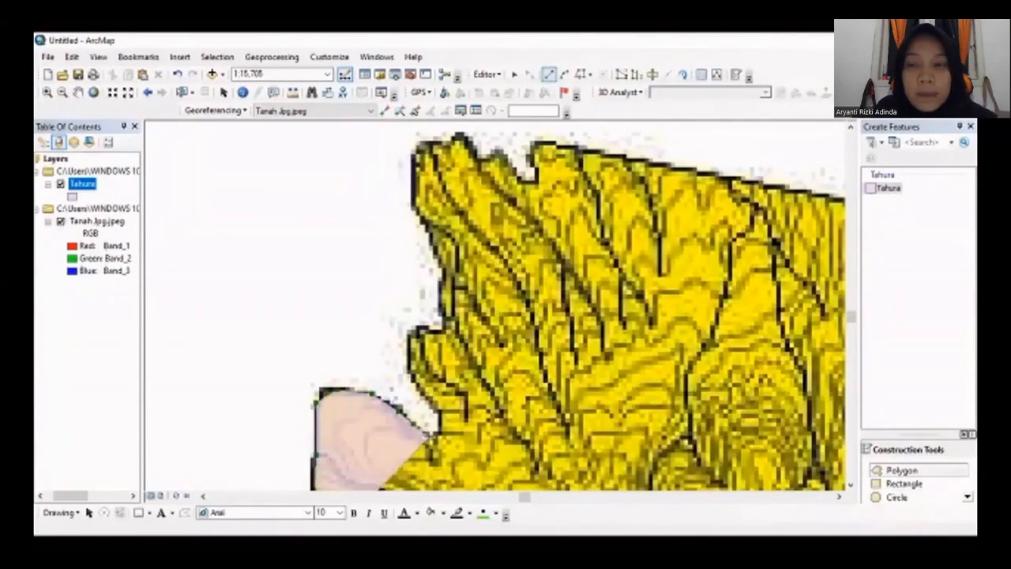
left_click(316, 427)
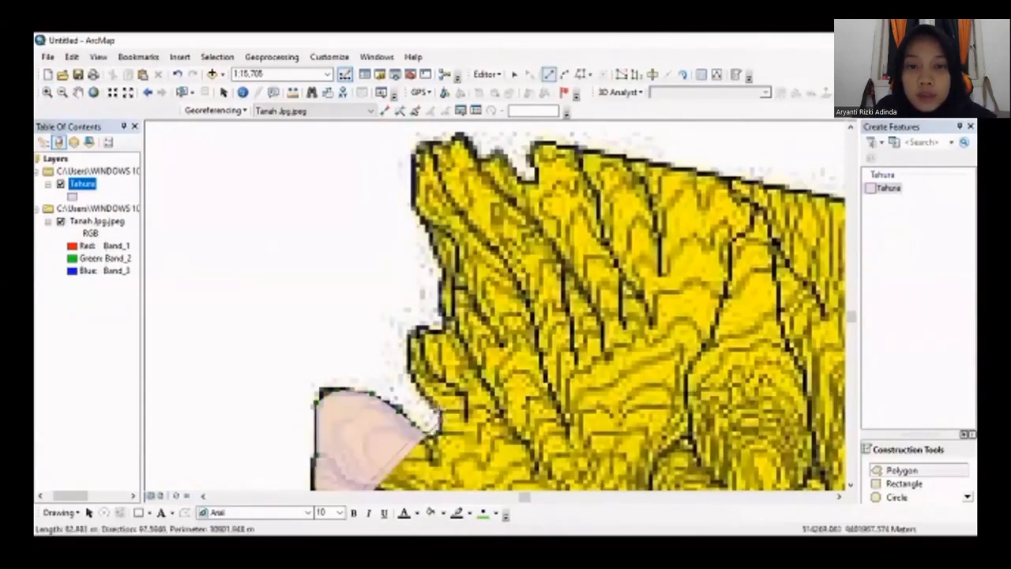
Continue the Tahura polygon sketch out of the narrow bay and around the small headland to the notch above it
left_click(418, 380)
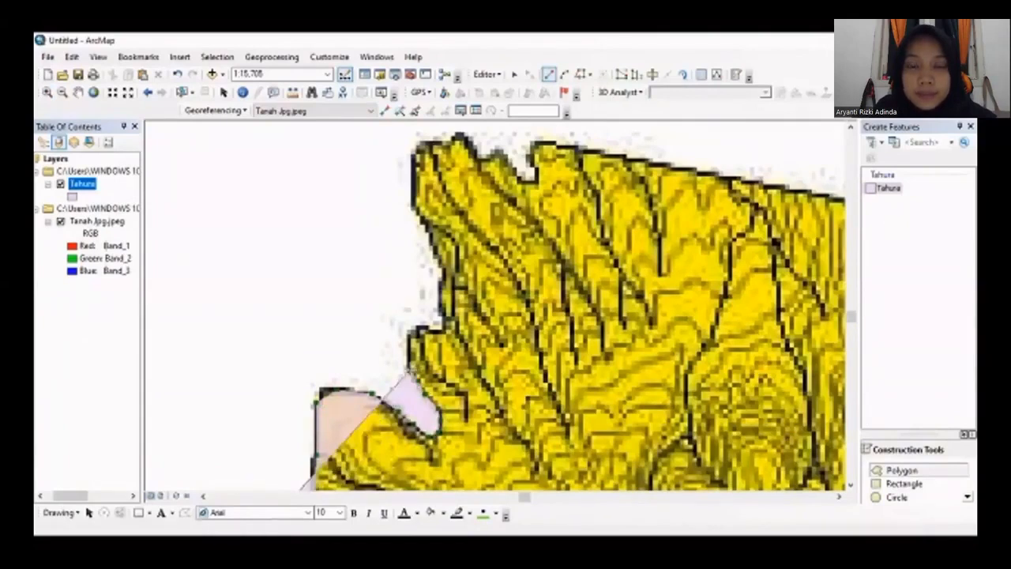
left_click(409, 352)
left_click(409, 334)
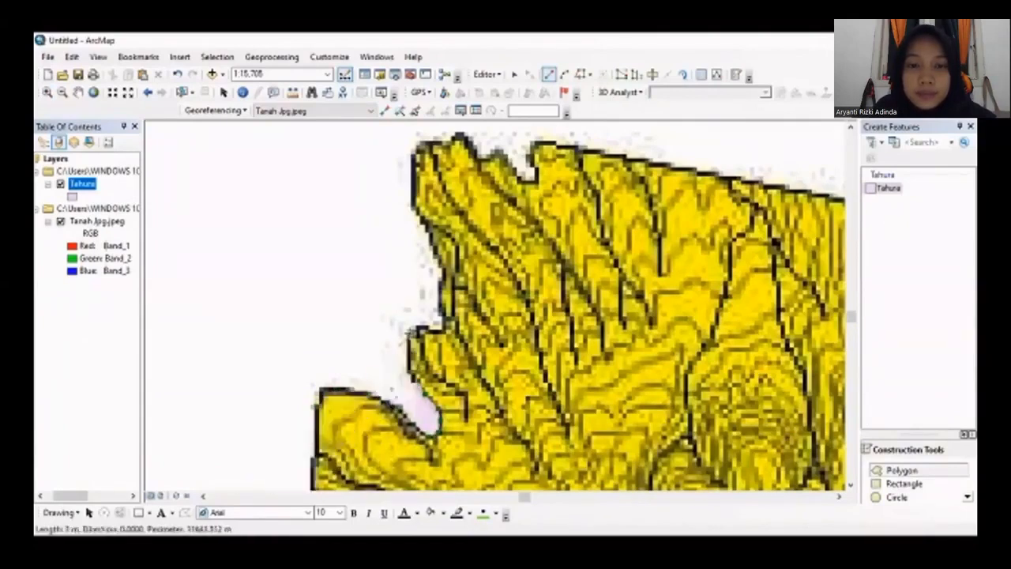
left_click(435, 323)
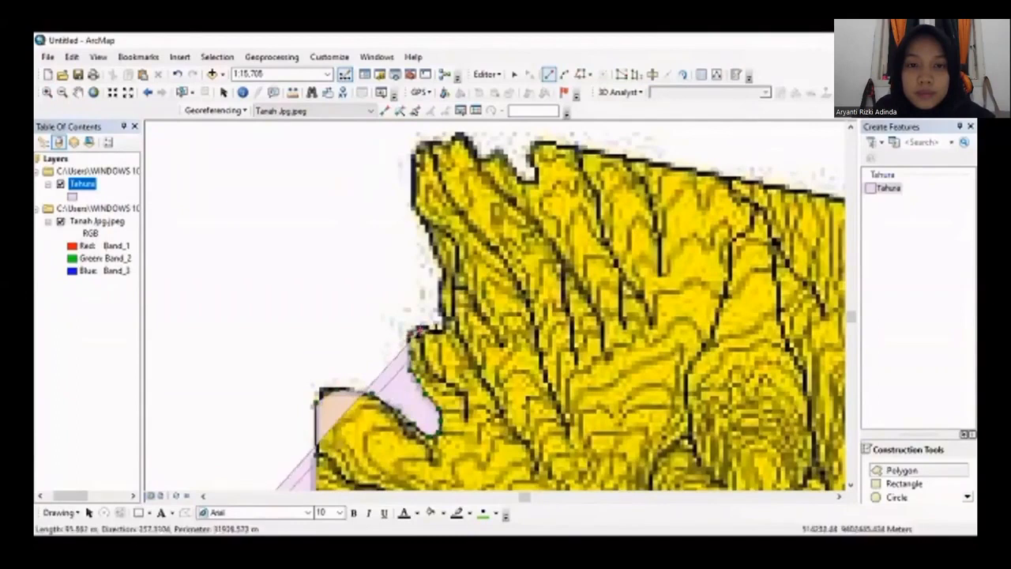
left_click(443, 324)
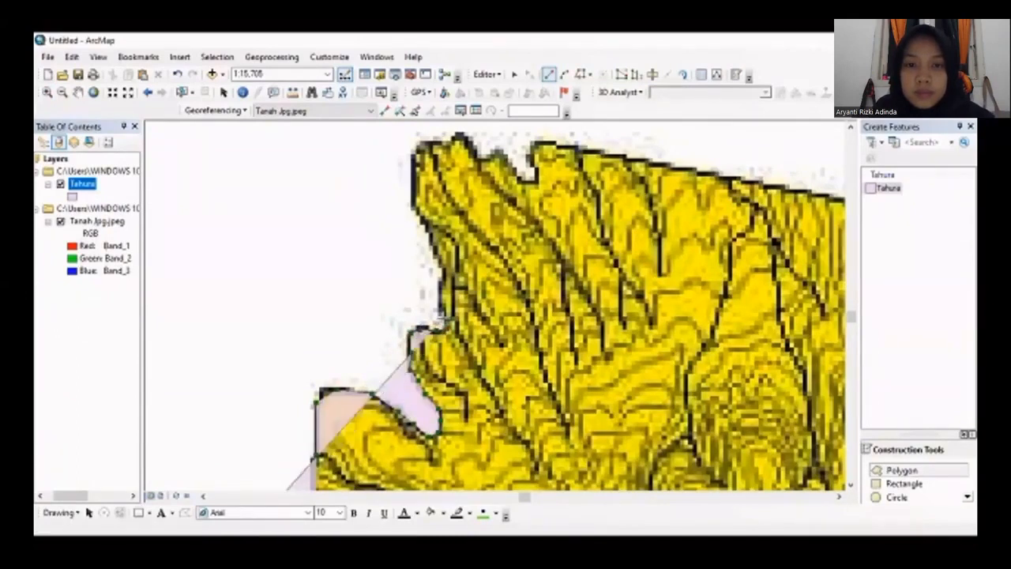
left_click(443, 317)
Trace the polygon north from that notch along the curved western edge to the foot of the northwestern headland's vertical side
left_click(443, 279)
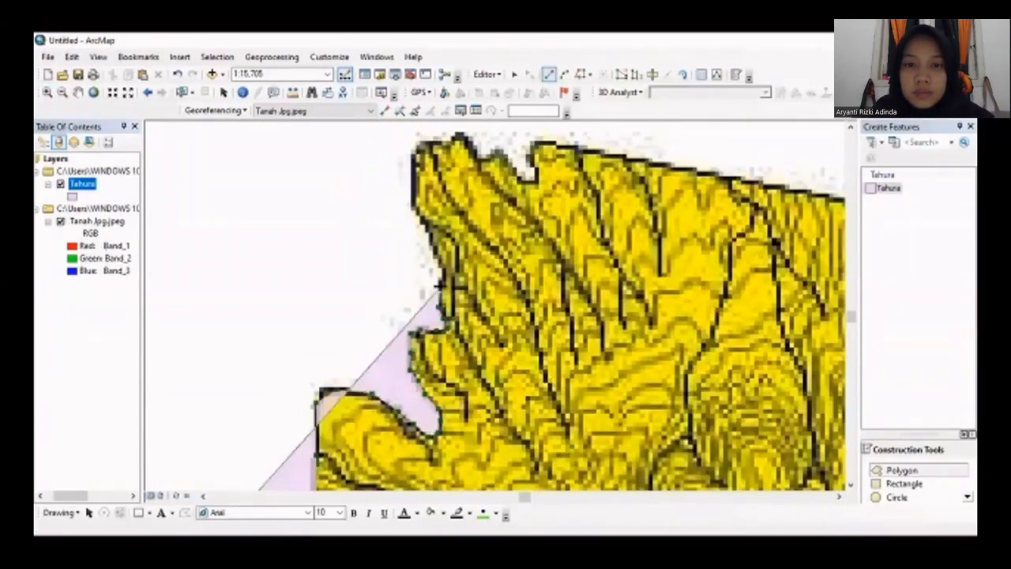
left_click(436, 261)
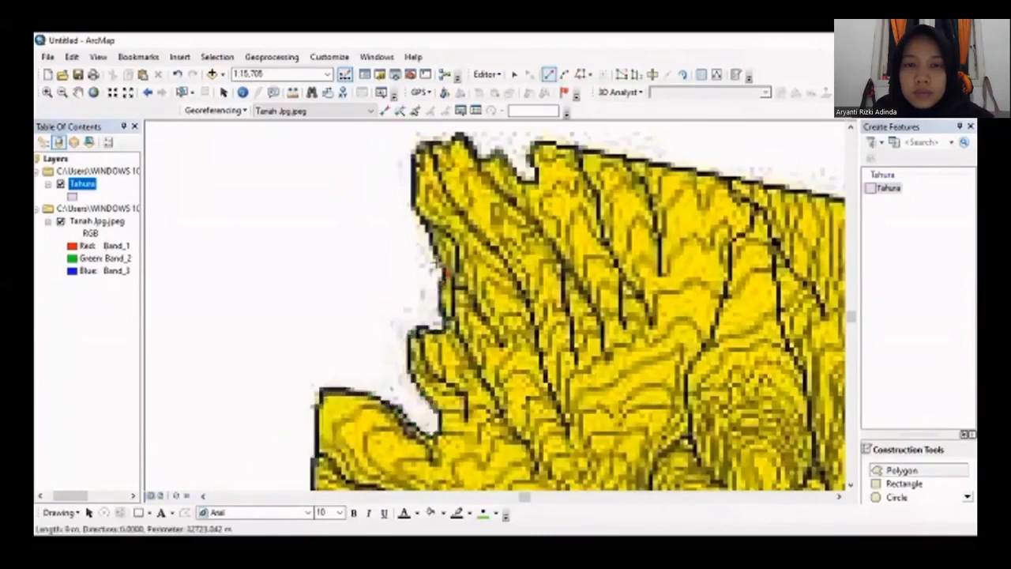
left_click(433, 246)
left_click(428, 234)
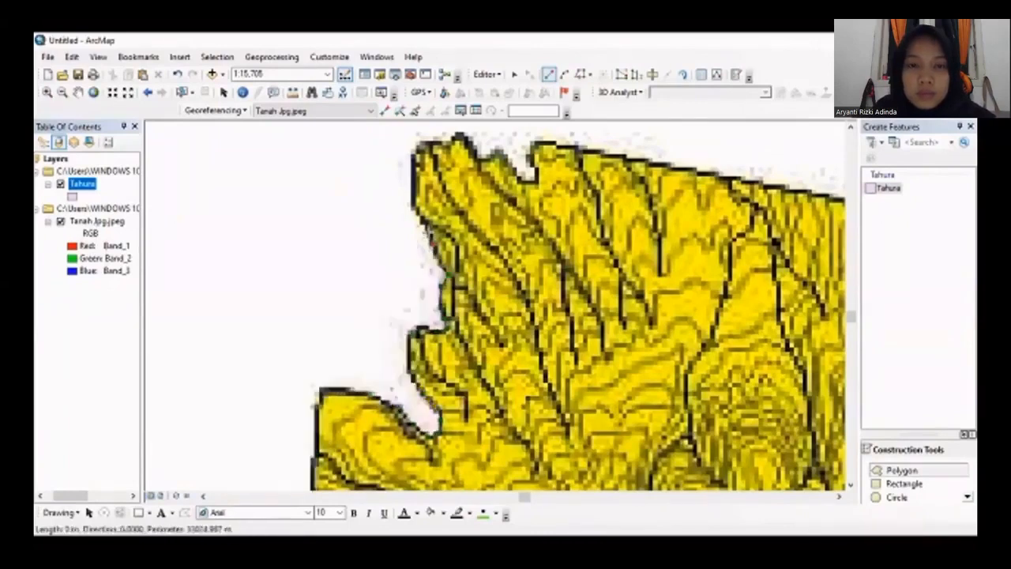
left_click(422, 222)
left_click(415, 211)
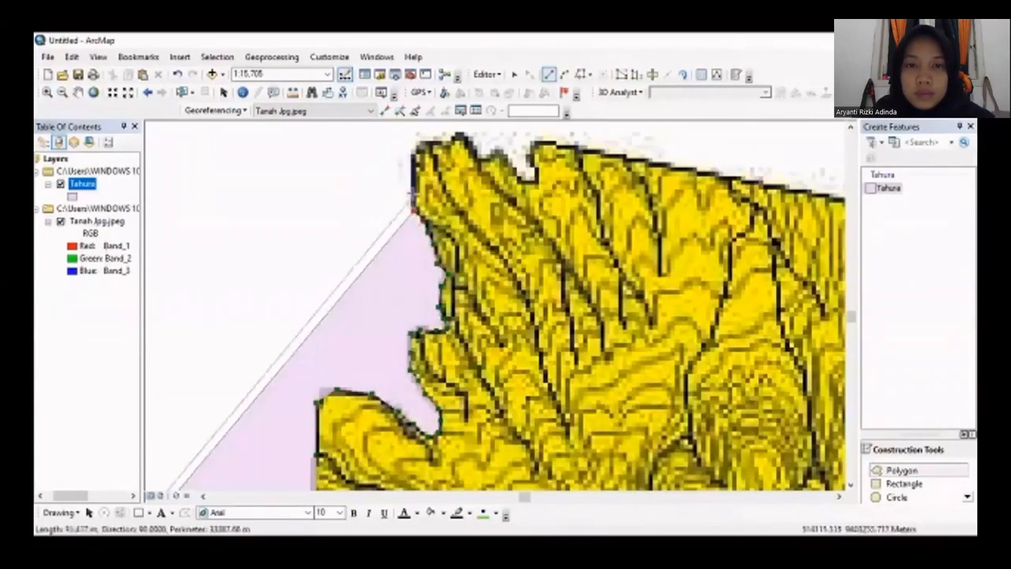
Extend the polygon sketch up the northwestern headland's vertical side, across its peak and down its eastern slope
left_click(413, 192)
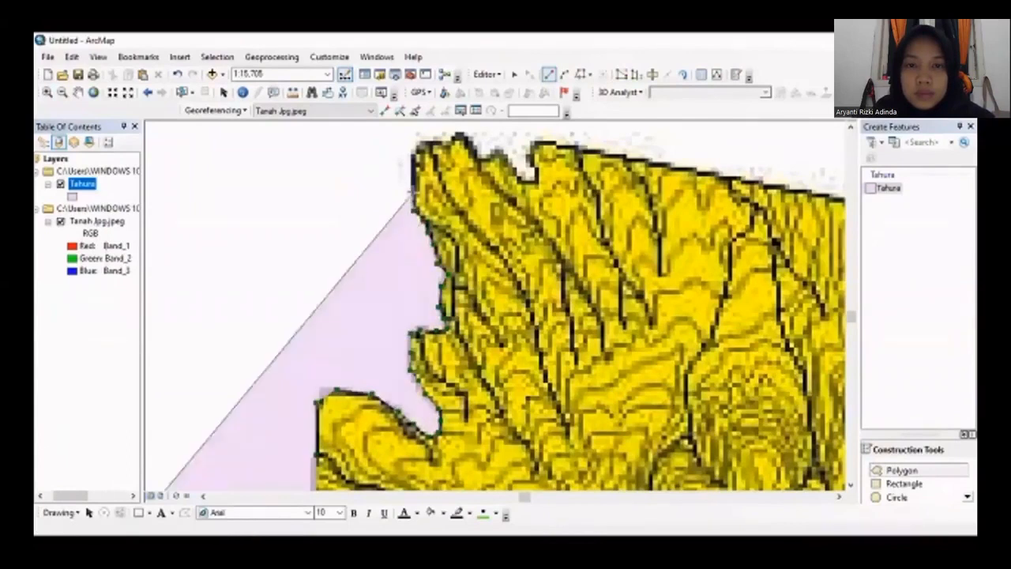
double_click(417, 142)
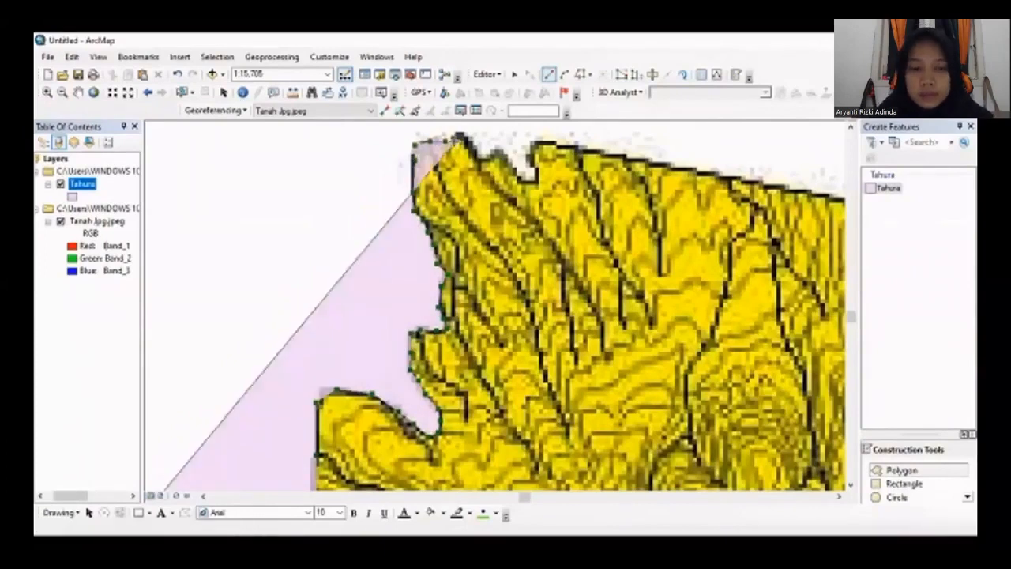
left_click(459, 135)
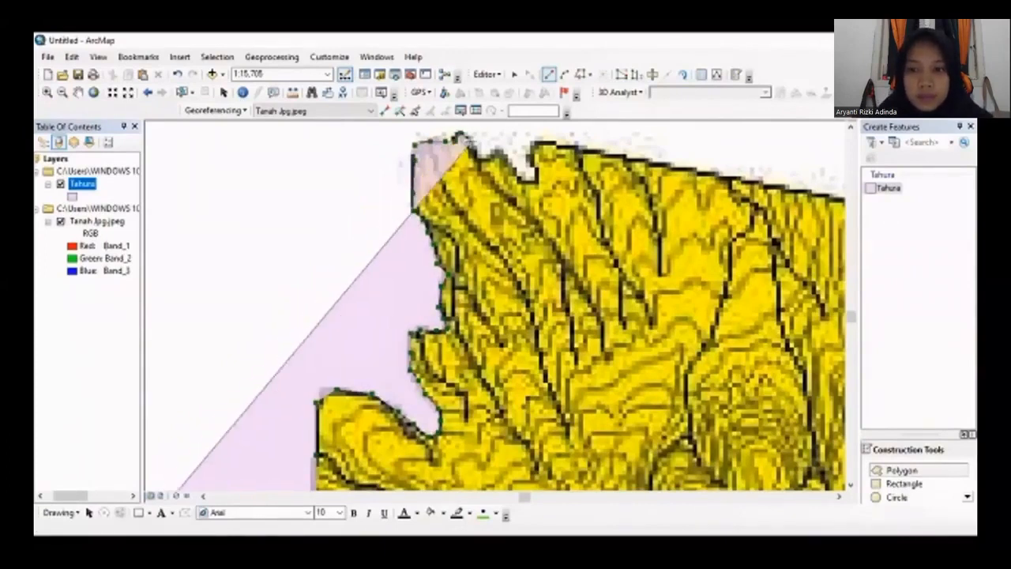
left_click(475, 151)
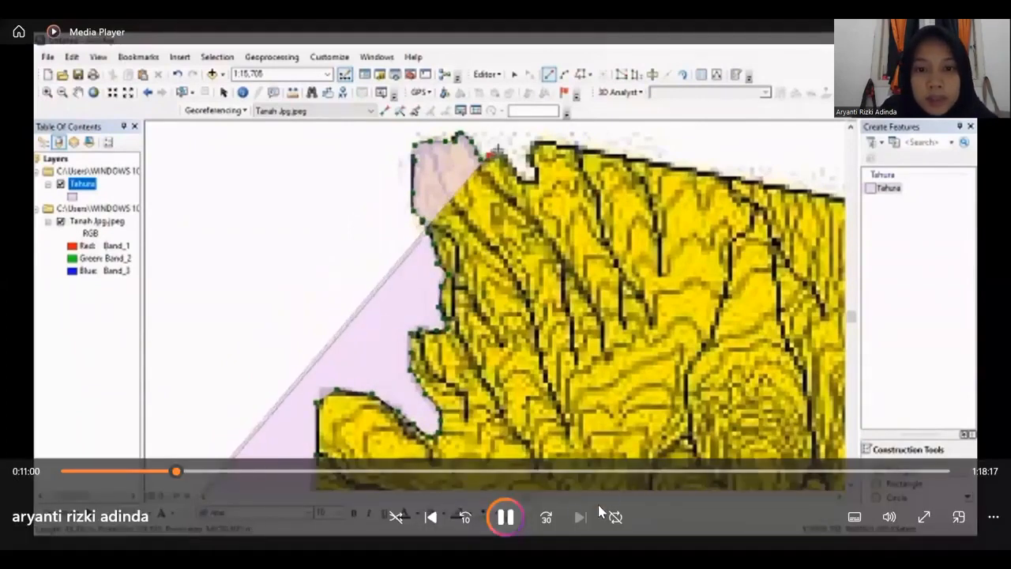
left_click(545, 517)
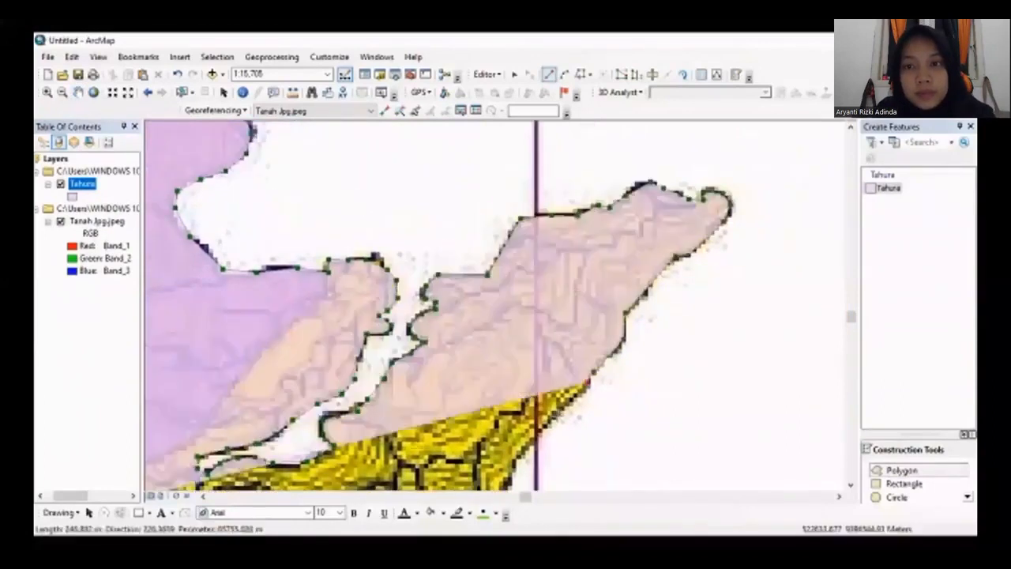
Trace the polygon northwest along the straight southwestern boundary and finish the sketch at the western tip
mouse_move(614, 273)
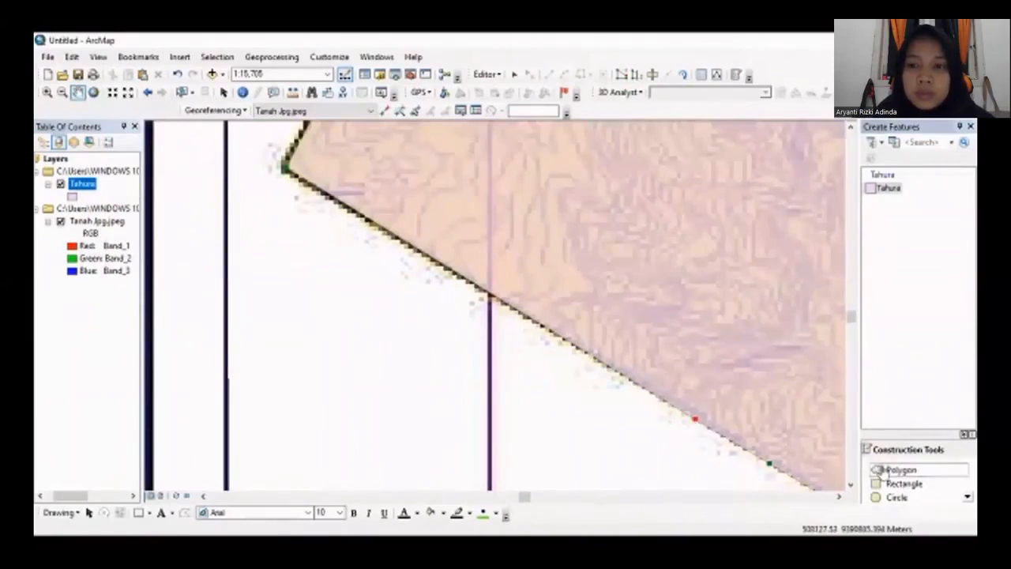
left_click(652, 392)
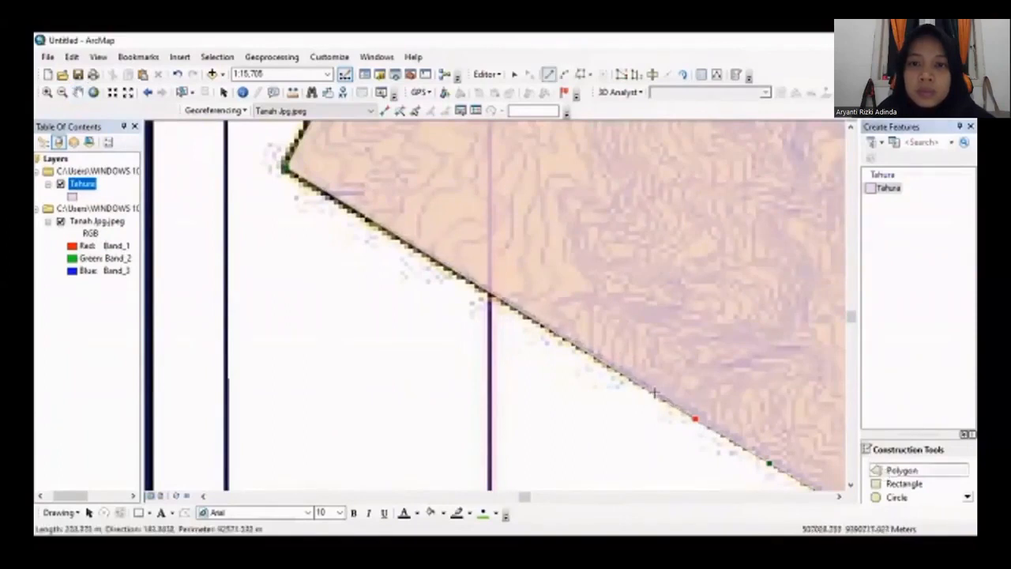
left_click(544, 326)
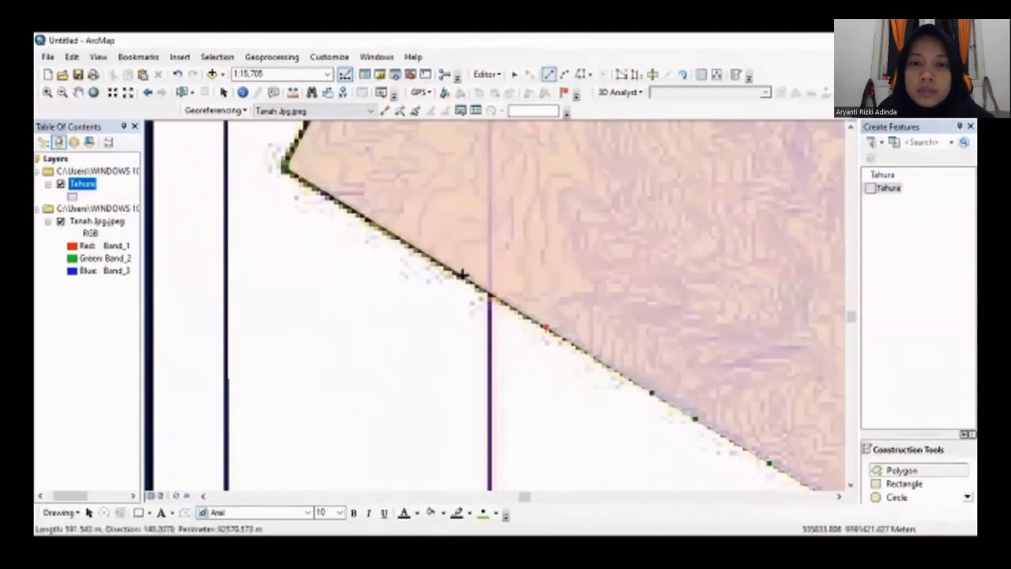
double_click(462, 274)
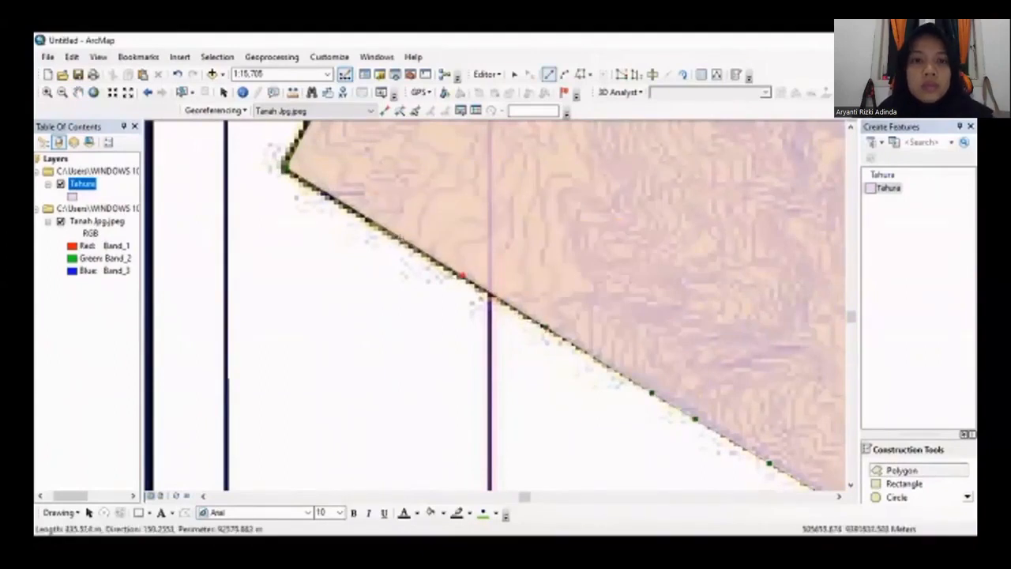
left_click(399, 239)
left_click(342, 205)
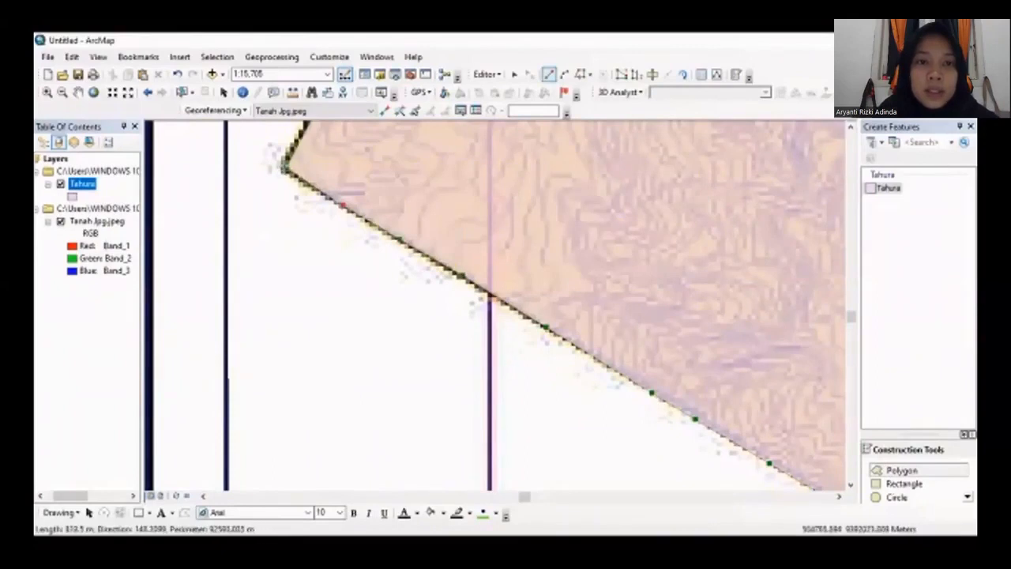
left_click(285, 166)
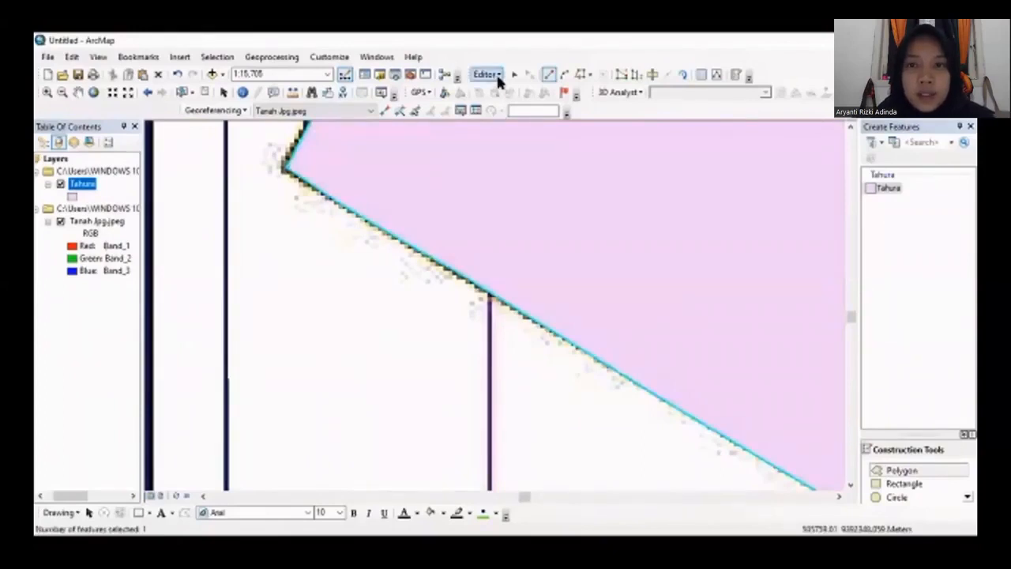
Stop the edit session and save the edits to the Tahura layer
left_click(497, 76)
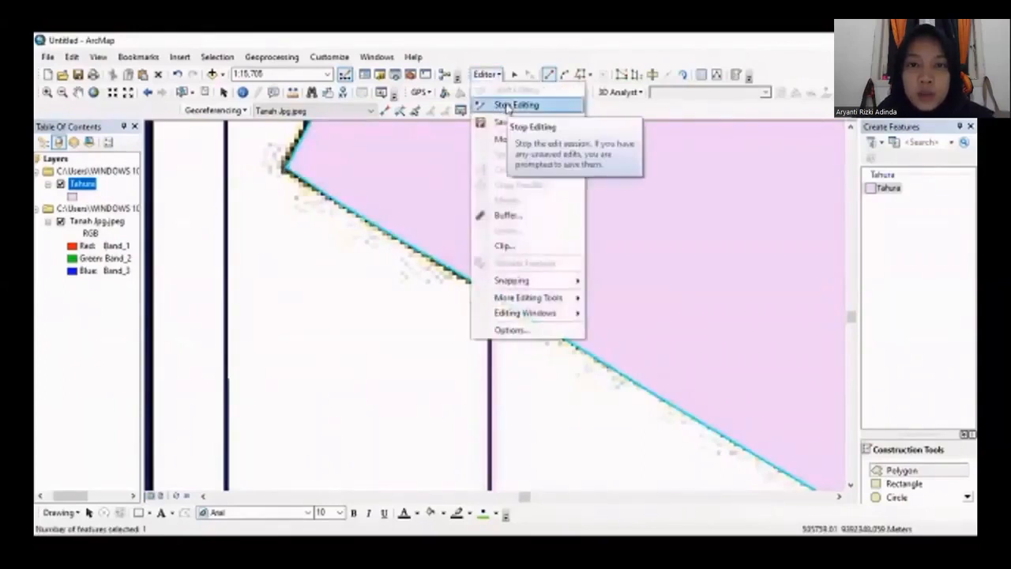
left_click(506, 106)
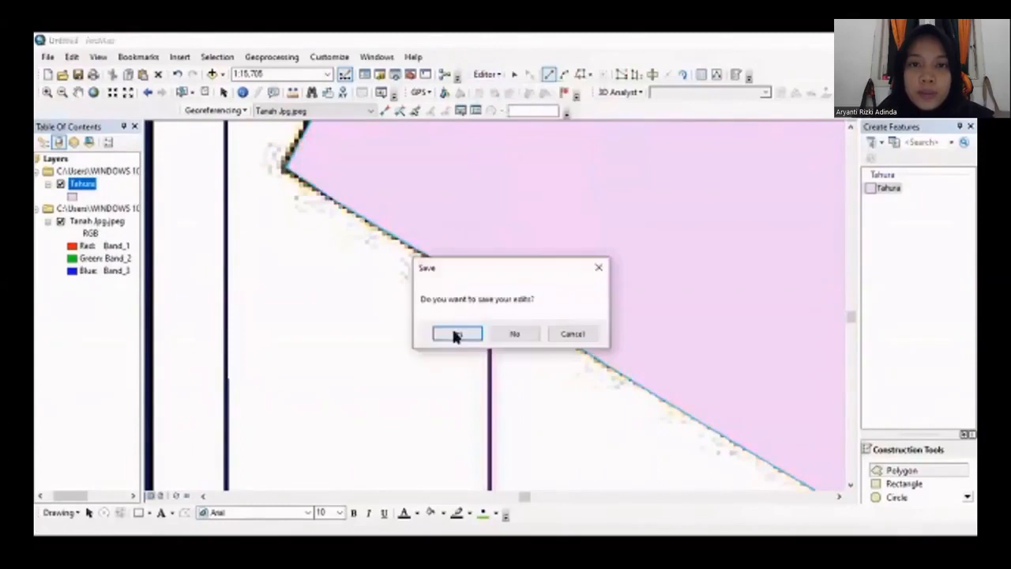
left_click(454, 335)
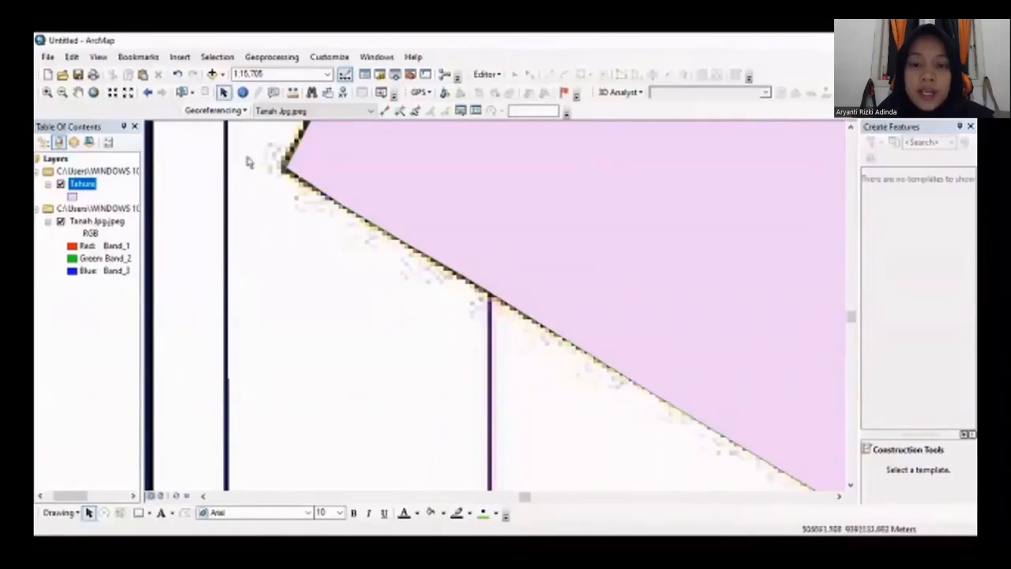
Bring the whole map sheet into view to examine the completed Tahura polygon against the scanned map
left_click(62, 93)
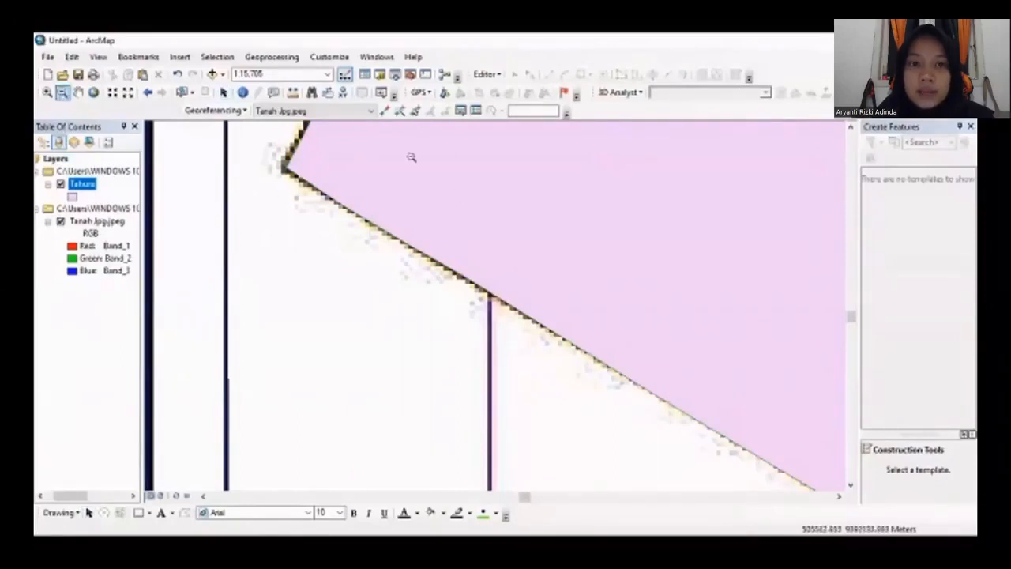
left_click_drag(397, 147, 614, 308)
left_click_drag(535, 206, 682, 350)
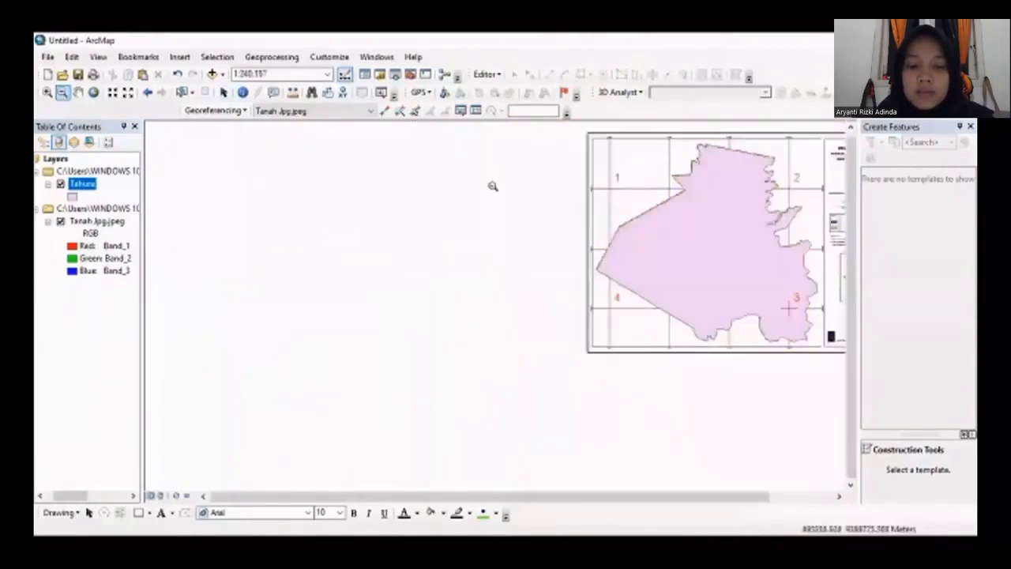
left_click(77, 91)
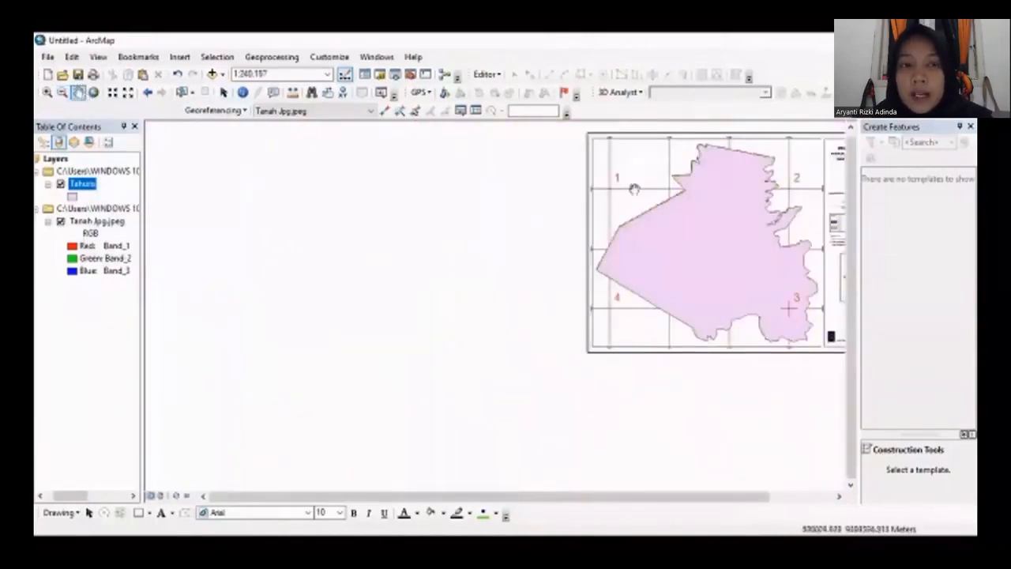
left_click_drag(634, 188, 291, 203)
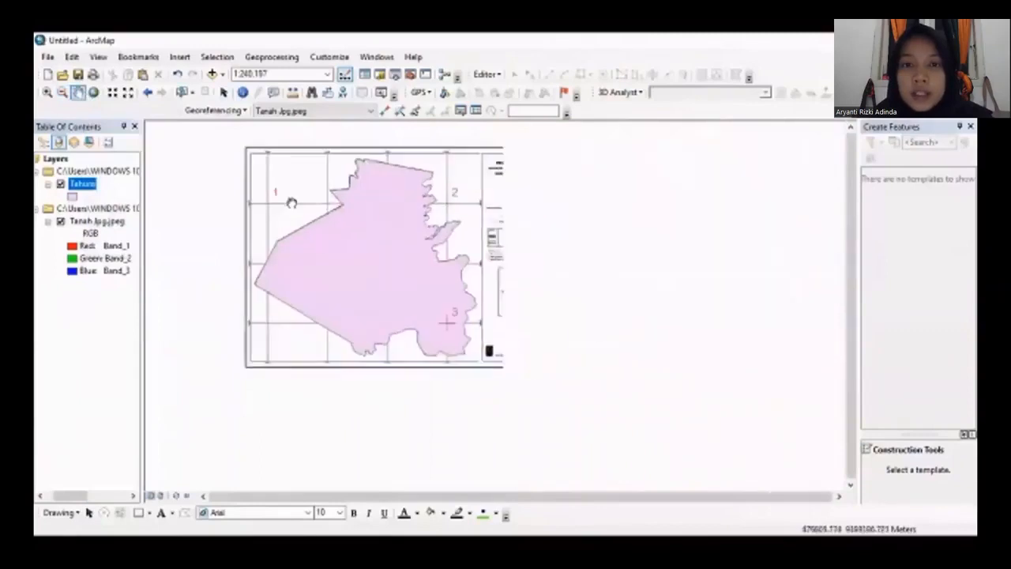
left_click(46, 92)
left_click_drag(233, 138, 566, 376)
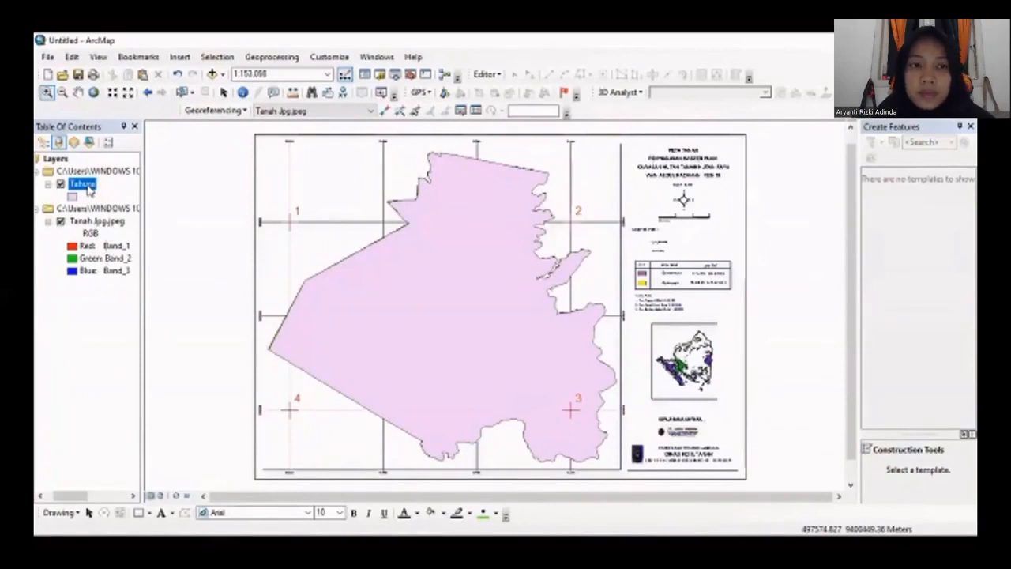
Set the Tahura layer's export output to a shapefile named TANAH in the SHP Universitas Lampung folder, replacing the existing file
mouse_move(521, 442)
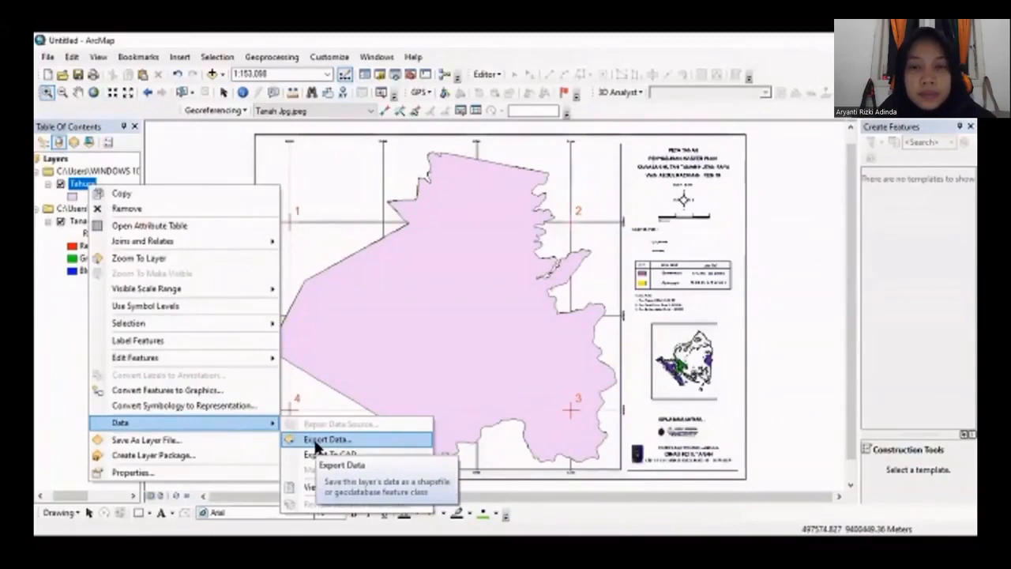
left_click(324, 439)
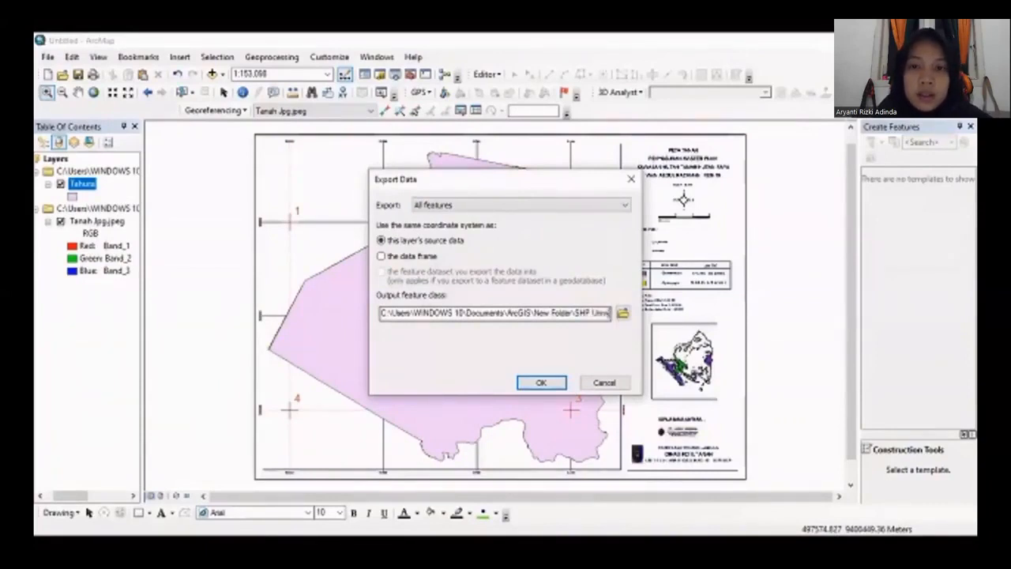
left_click(622, 314)
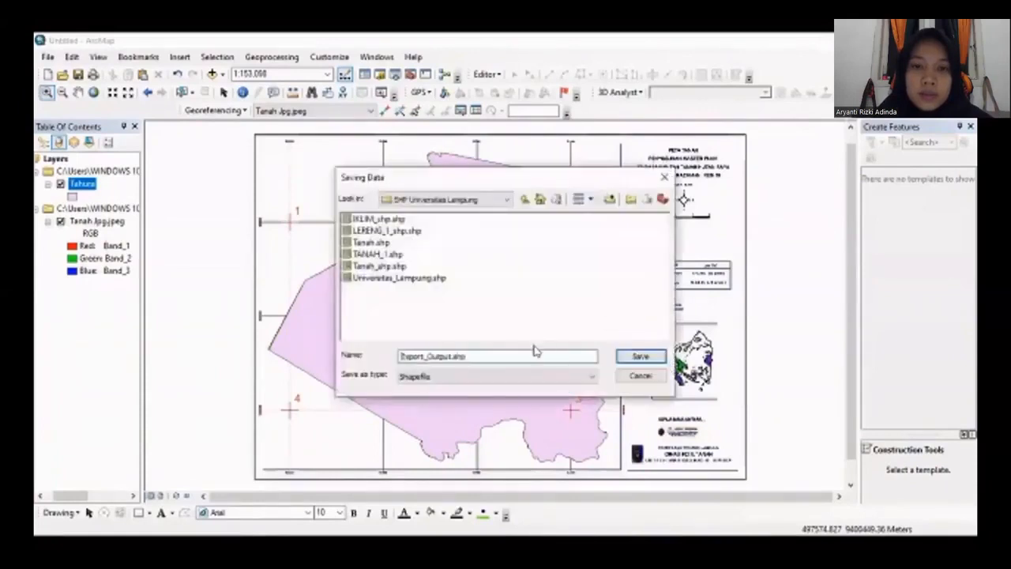
left_click_drag(495, 356, 399, 357)
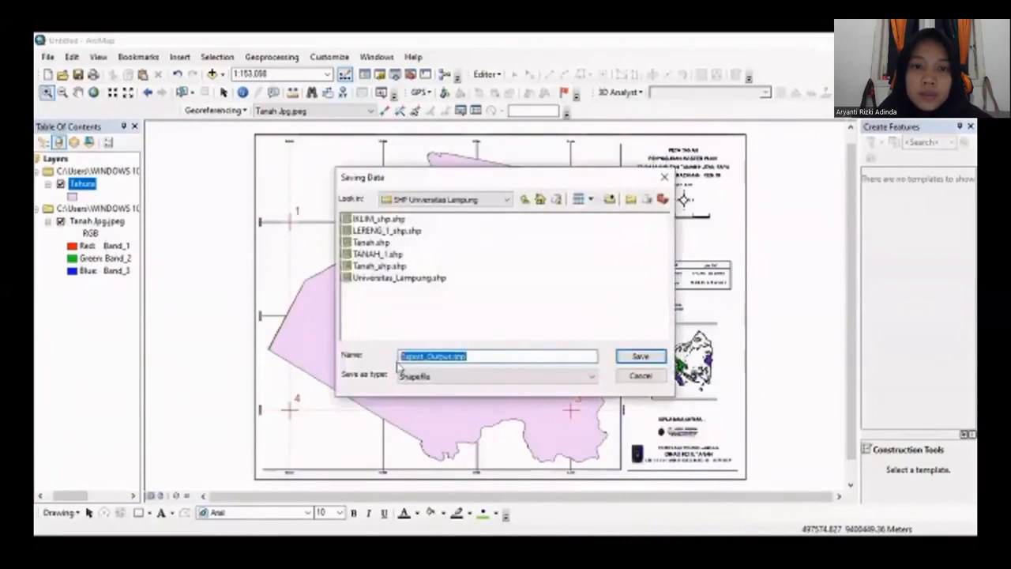
key("BackSpace")
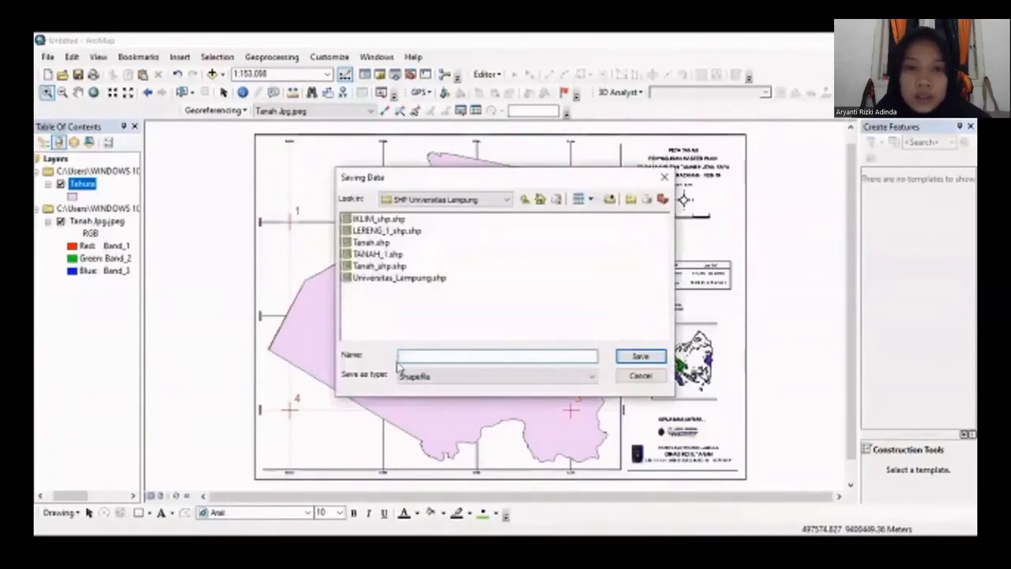
type("t")
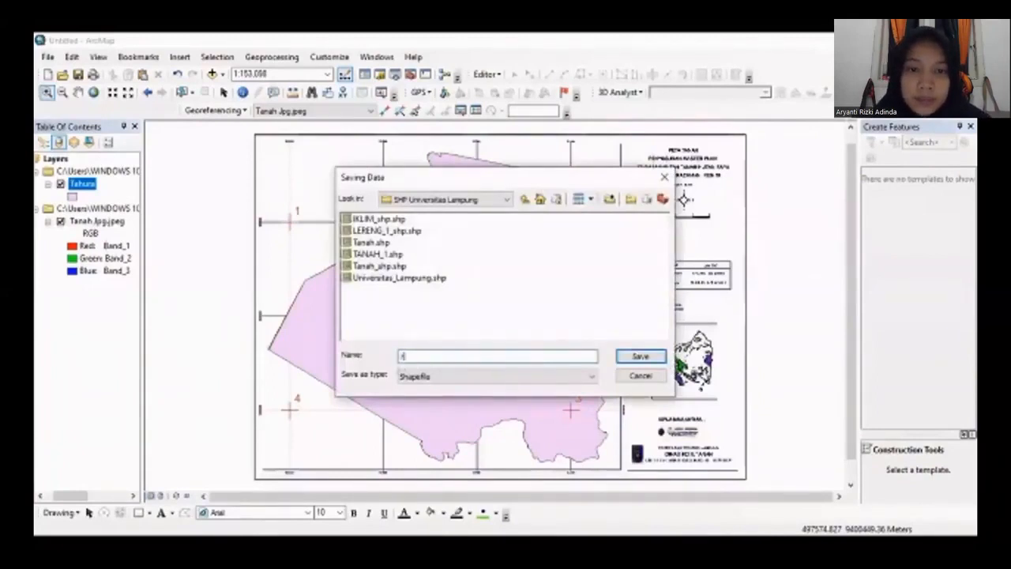
type("TAN")
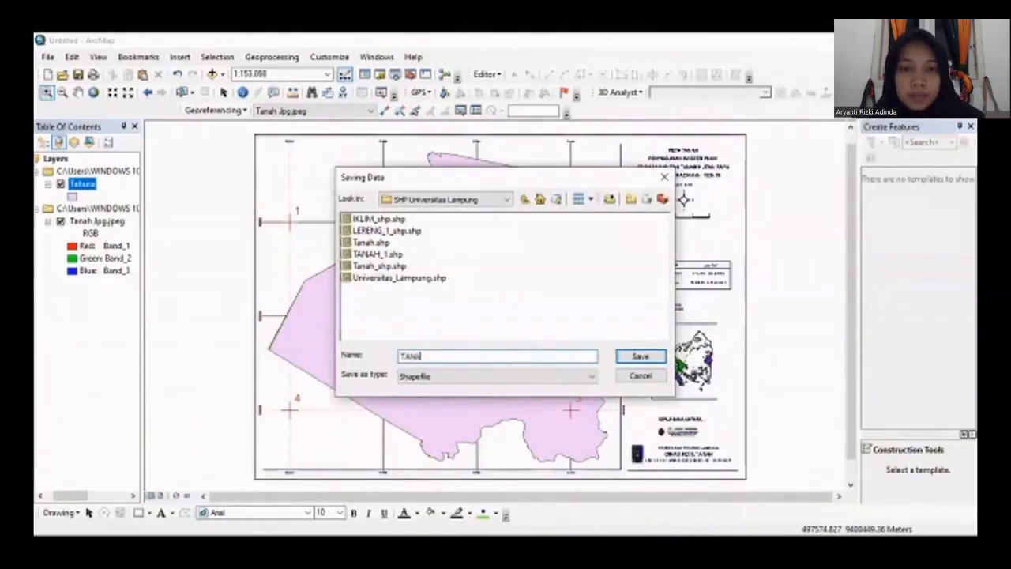
type("AH_")
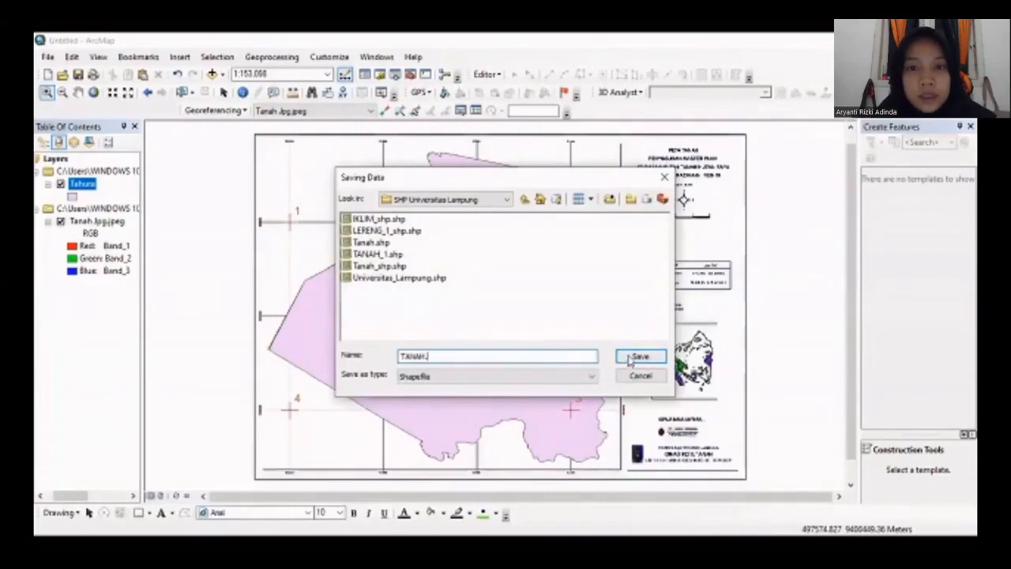
left_click(582, 379)
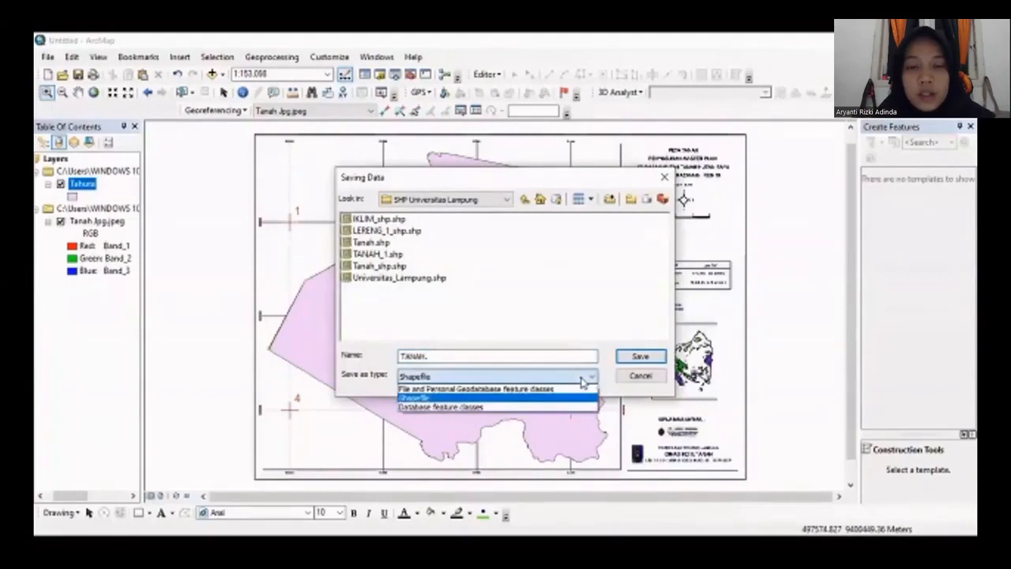
left_click(636, 358)
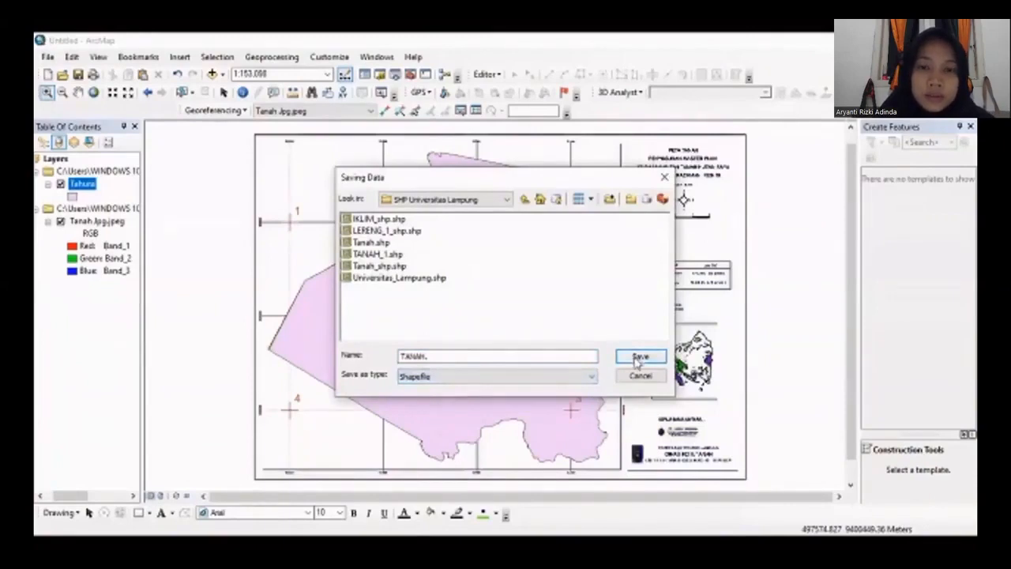
left_click(637, 360)
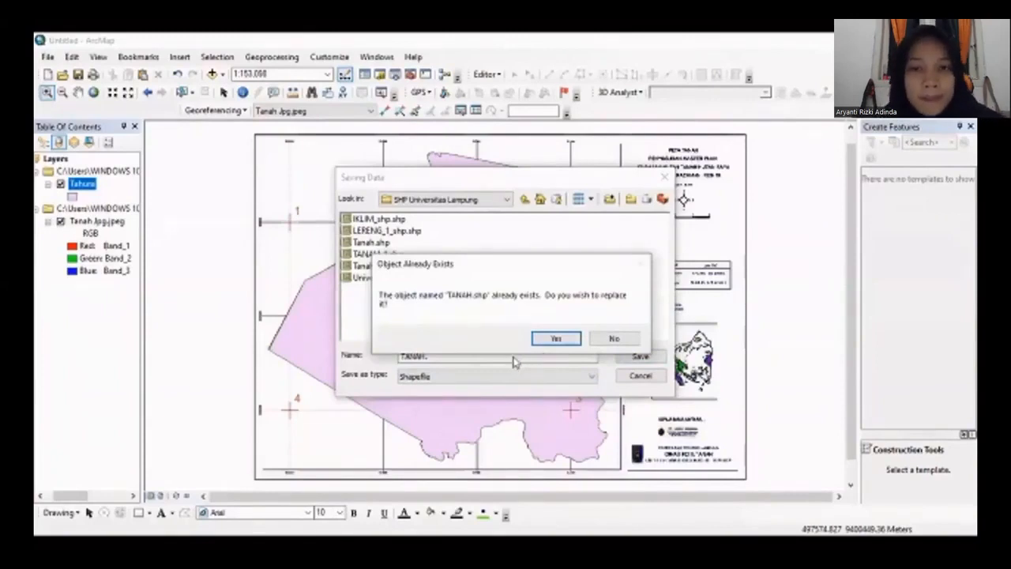
left_click(554, 340)
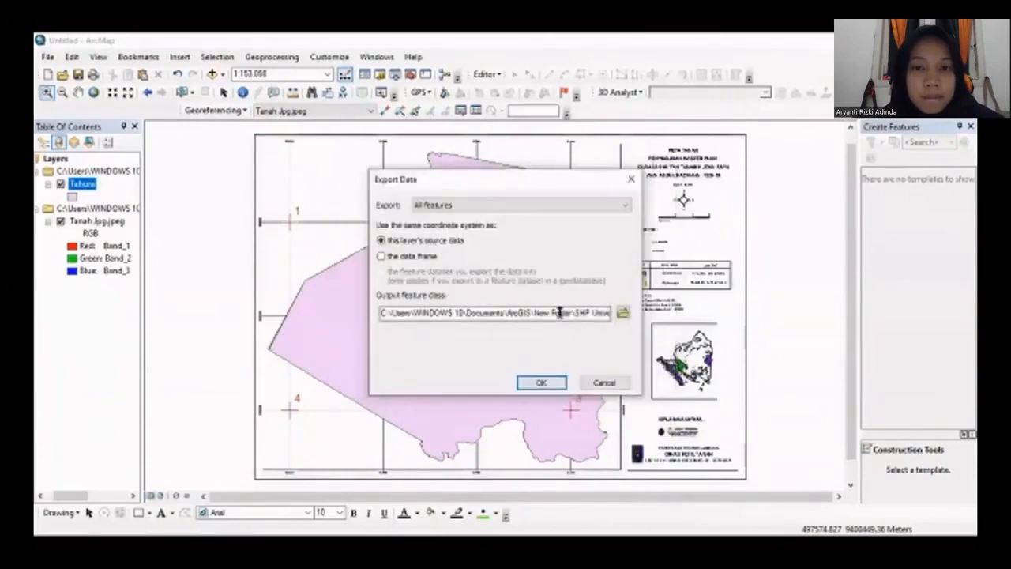
Check the end of the output path, run the export overwriting TANAH.shp, and have the layer added to the map
key("Right")
key("Right")
key("Right")
key("Right")
key("Right")
key("Right")
key("Right")
key("Right")
key("Right")
key("Right")
key("Right")
key("Right")
key("Right")
key("Right")
key("Right")
key("Right")
key("Right")
key("Right")
key("Right")
key("Right")
key("Right")
key("Right")
key("Right")
key("Right")
key("Right")
key("Right")
key("Right")
key("Right")
key("Right")
key("Right")
key("Right")
key("Right")
key("Right")
key("Right")
key("Right")
key("Right")
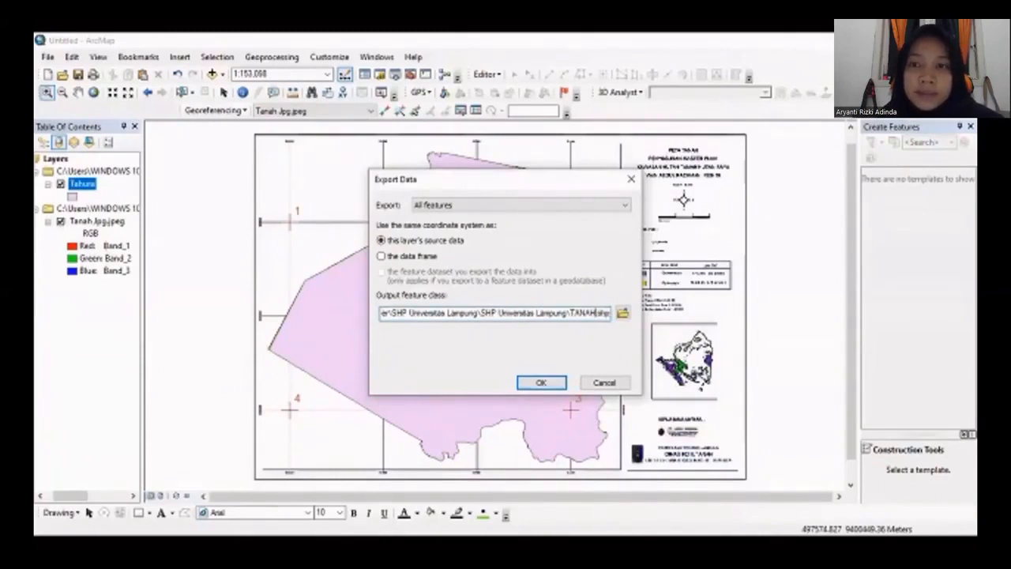
left_click(544, 380)
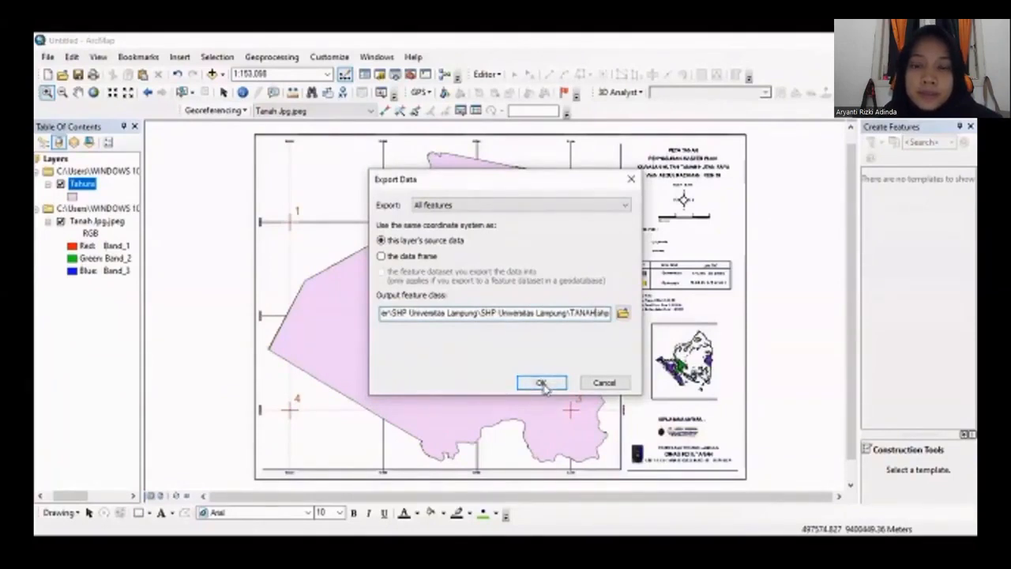
left_click(544, 385)
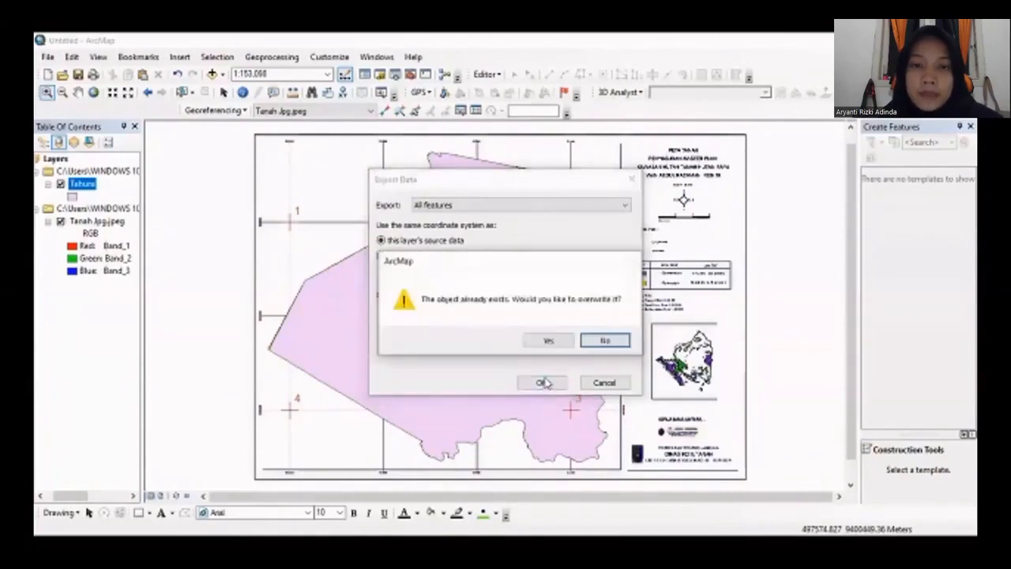
left_click(548, 341)
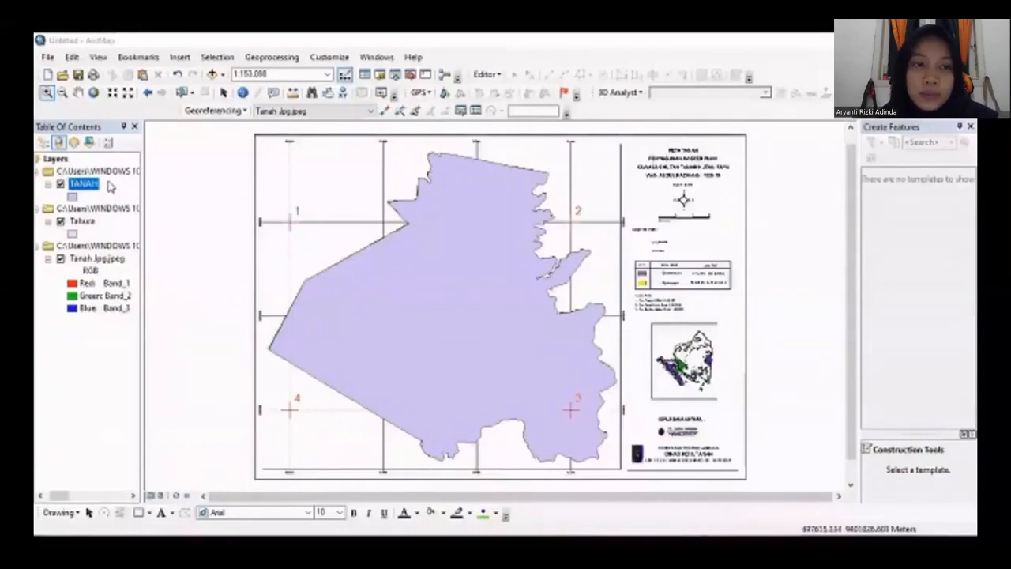
Hide the Tahura layer and set the TANAH polygon symbol's fill to no color
left_click(61, 221)
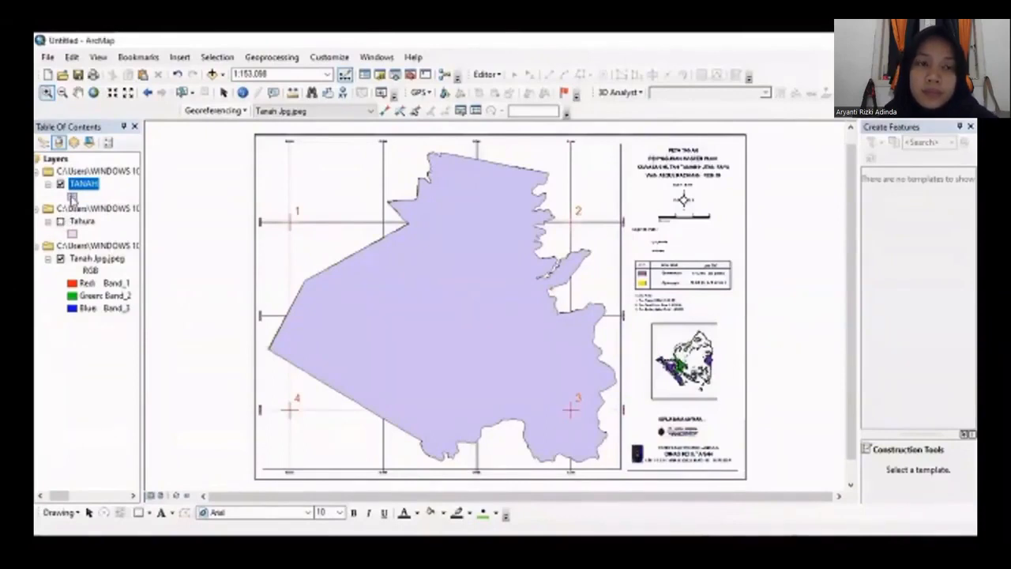
left_click(71, 196)
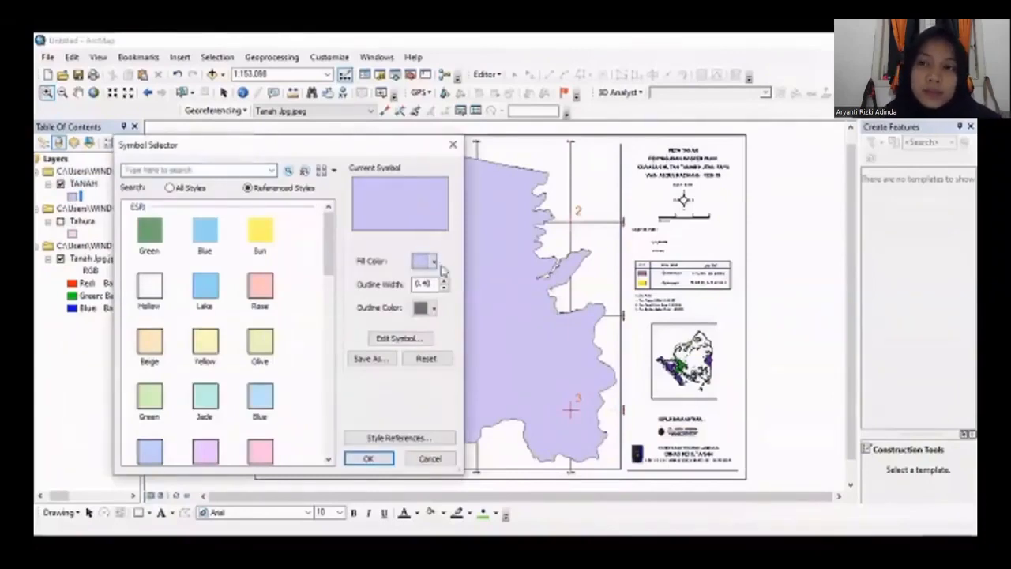
left_click(433, 261)
left_click(468, 283)
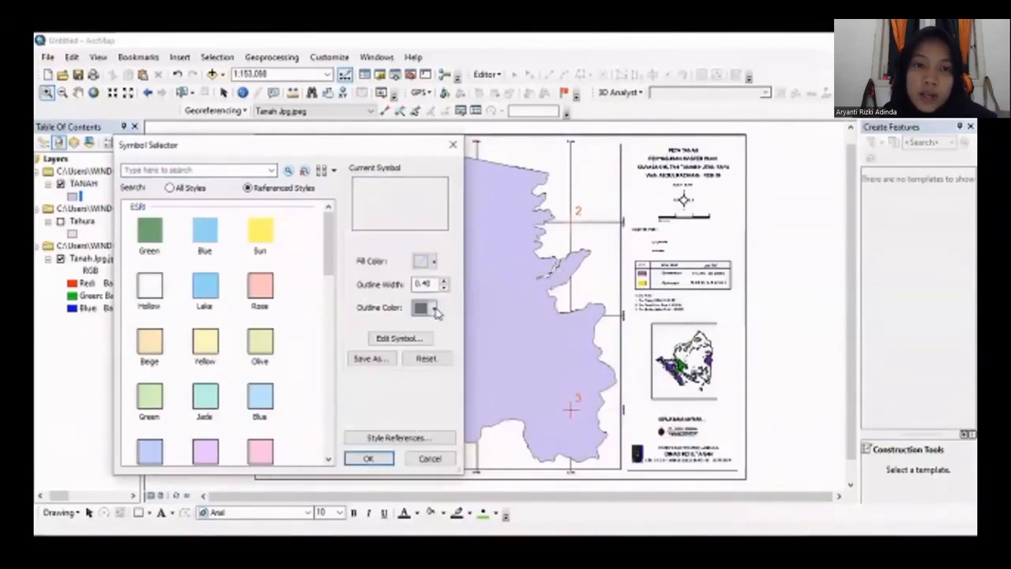
Give the TANAH polygon symbol a thicker, bright red outline and apply it
left_click(435, 309)
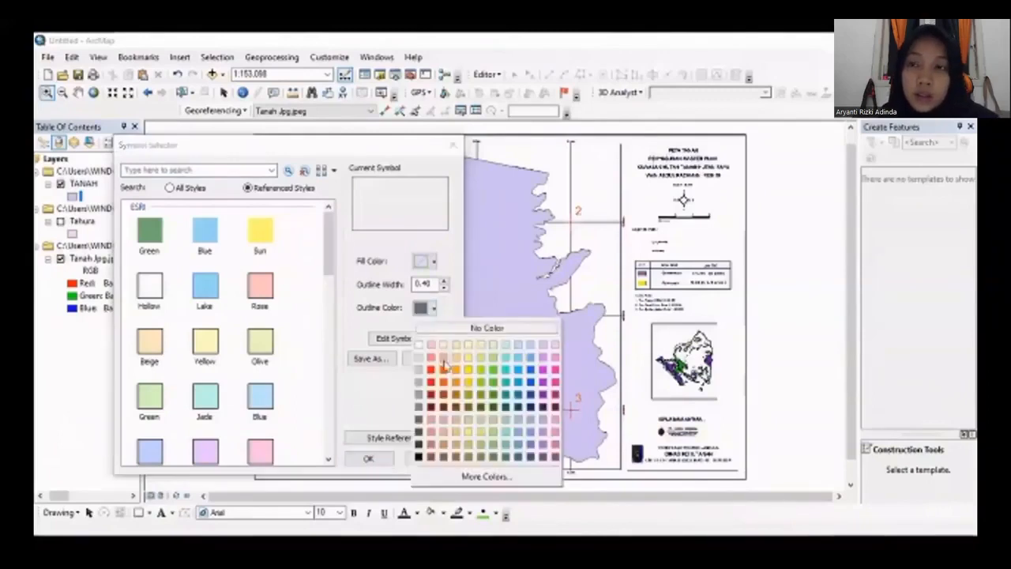
left_click(432, 371)
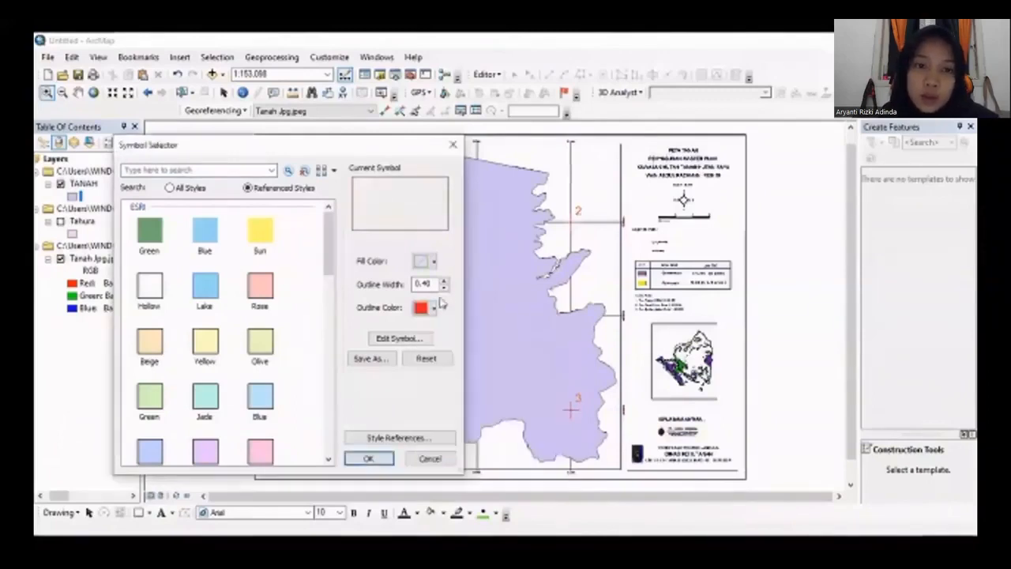
left_click(445, 281)
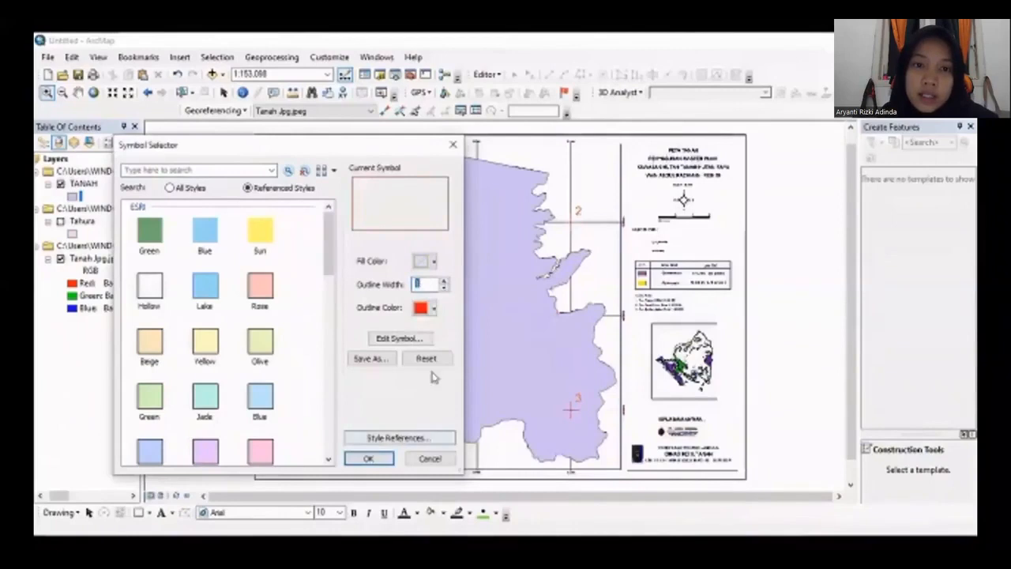
left_click(445, 281)
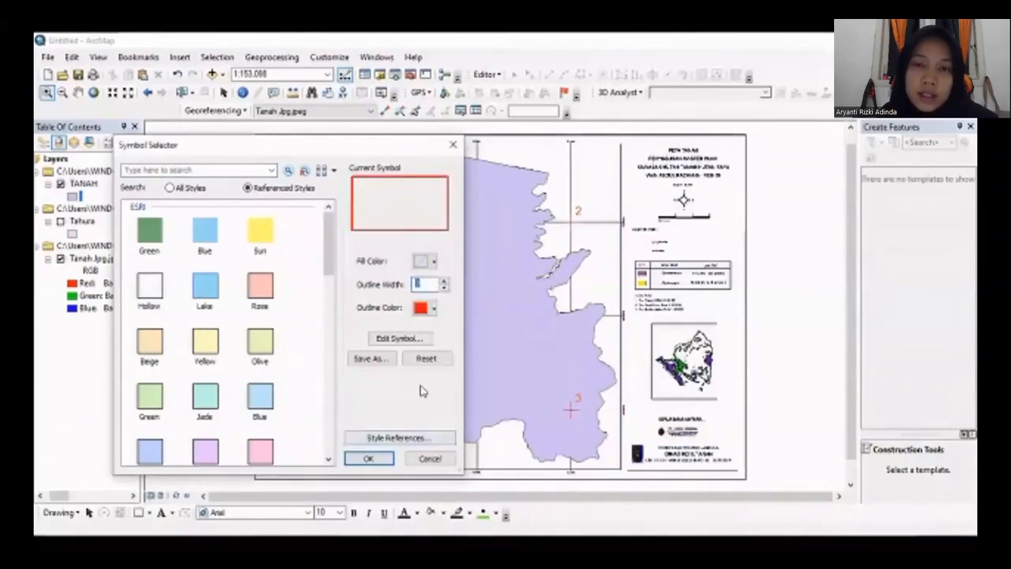
left_click(374, 463)
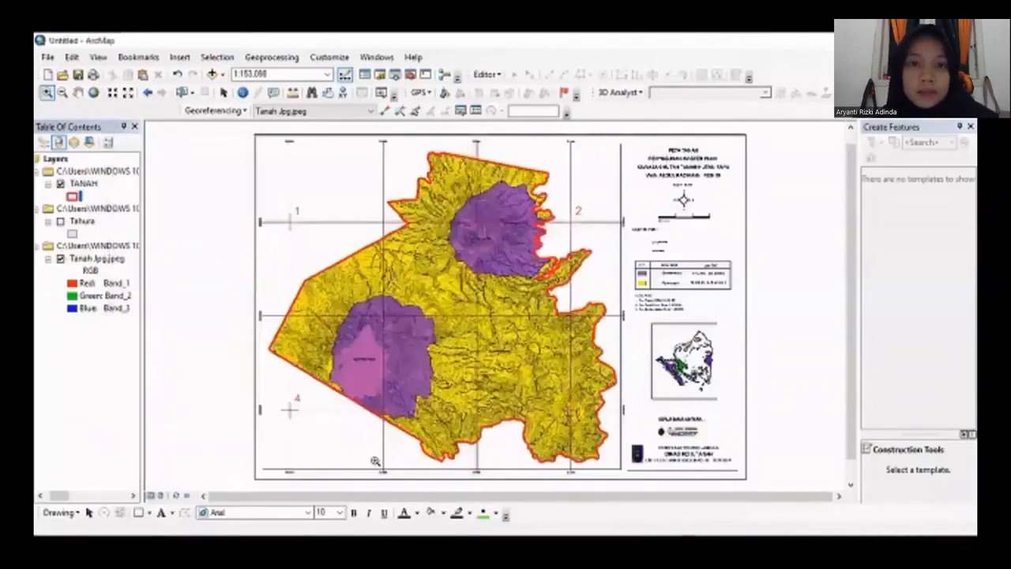
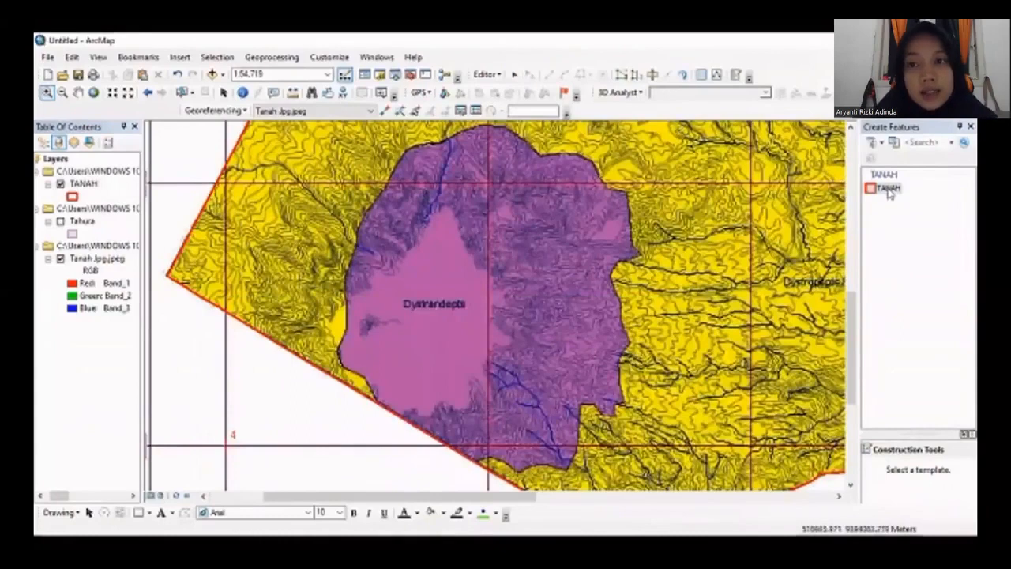
Stop the current edit session and start a new one on the TANAH layer
left_click(888, 187)
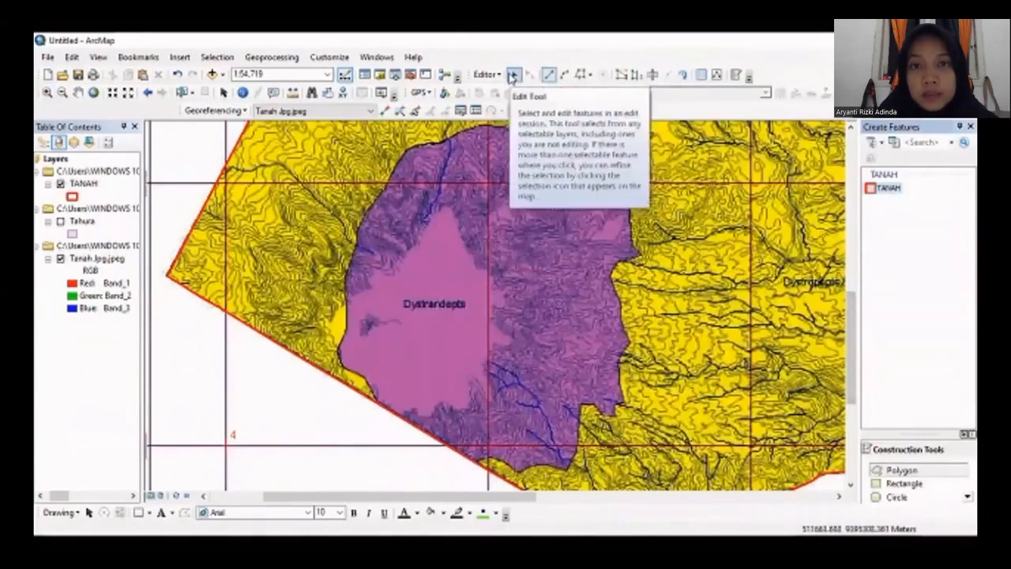
left_click(486, 74)
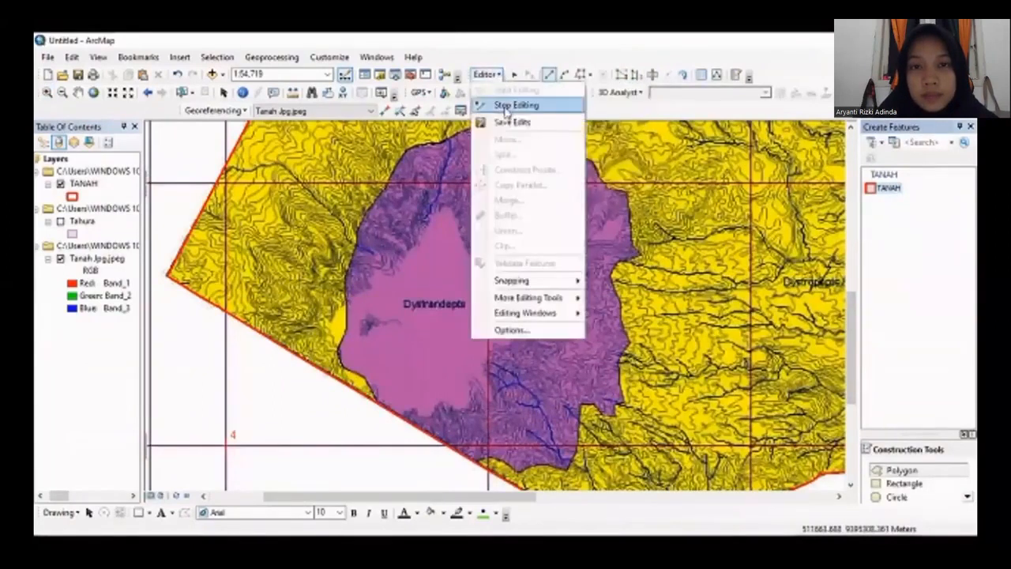
left_click(509, 106)
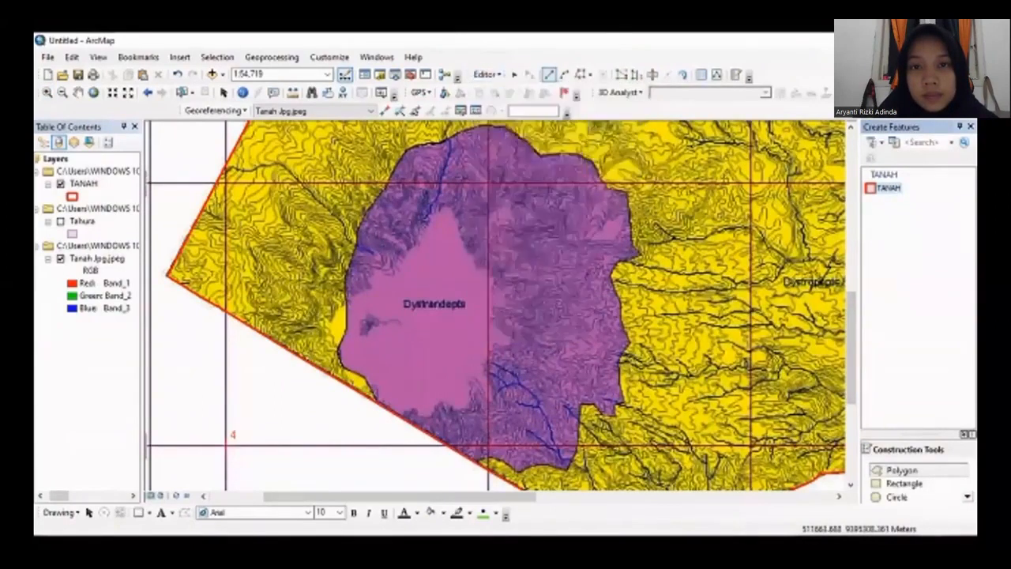
left_click(485, 74)
left_click(504, 92)
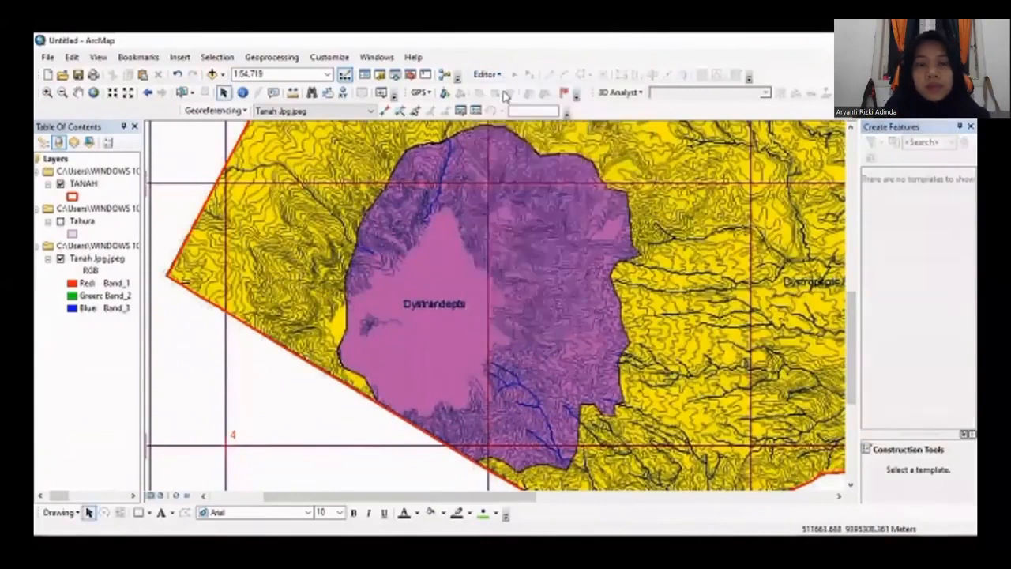
left_click(391, 183)
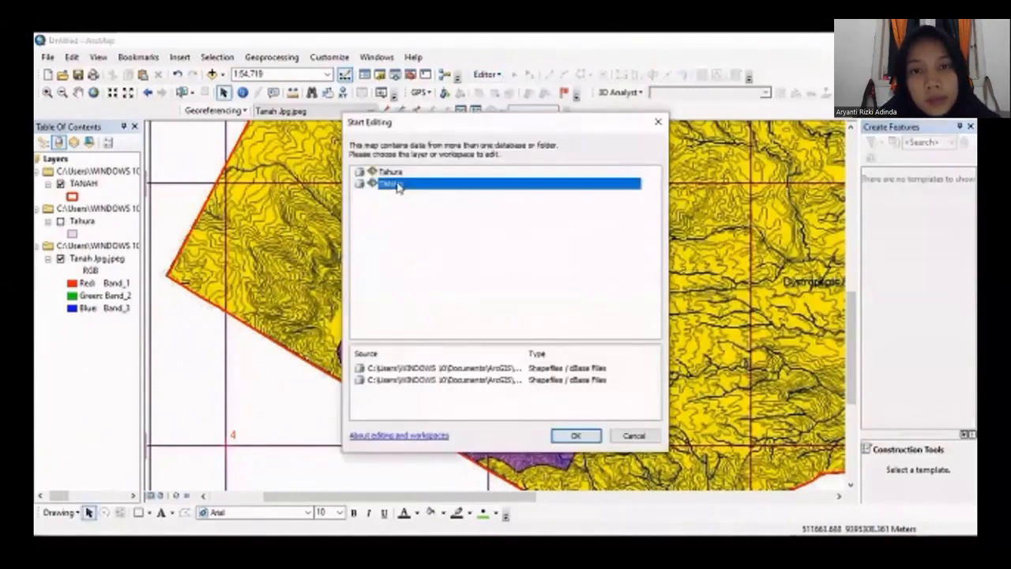
left_click(576, 438)
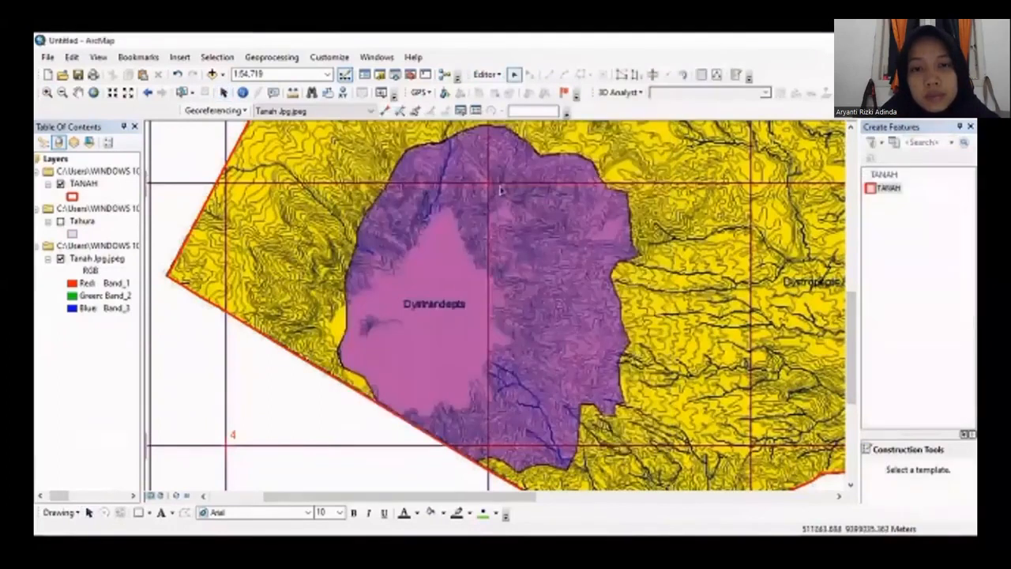
Select the TANAH polygon and trace a Cut Polygons line northward along the western boundary of the southwestern purple Dystrandepts area
left_click(377, 405)
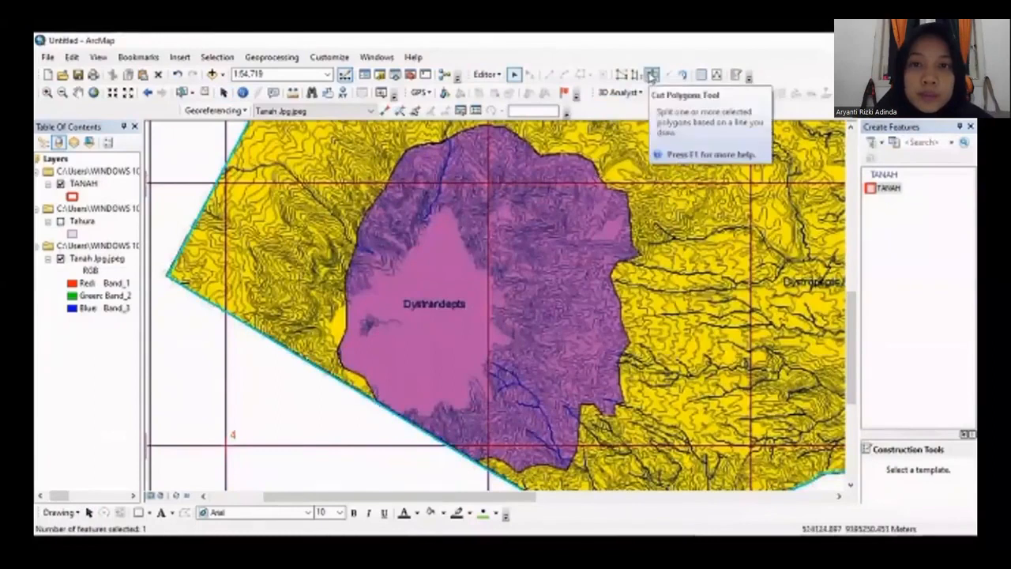
left_click(650, 75)
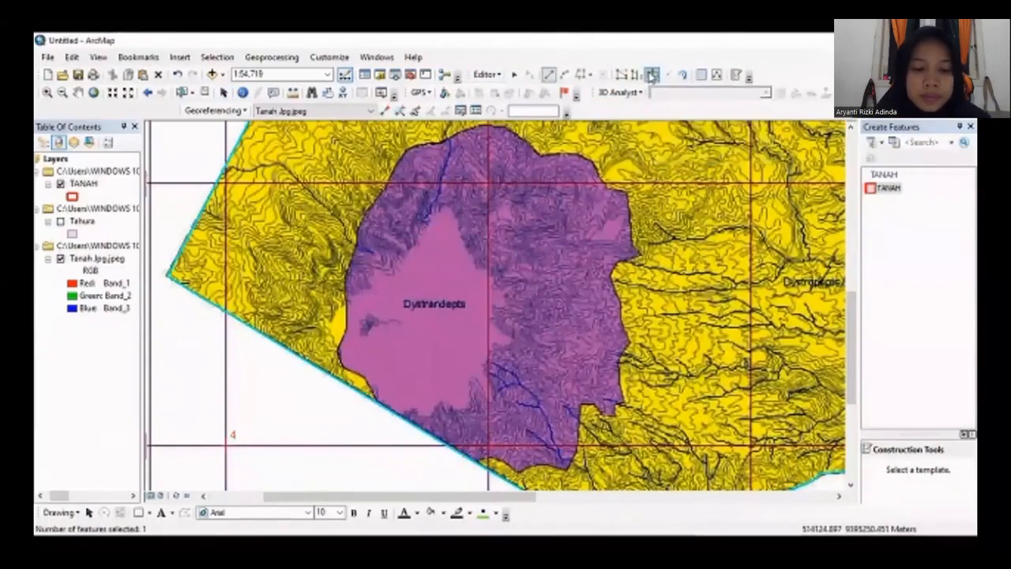
left_click(375, 401)
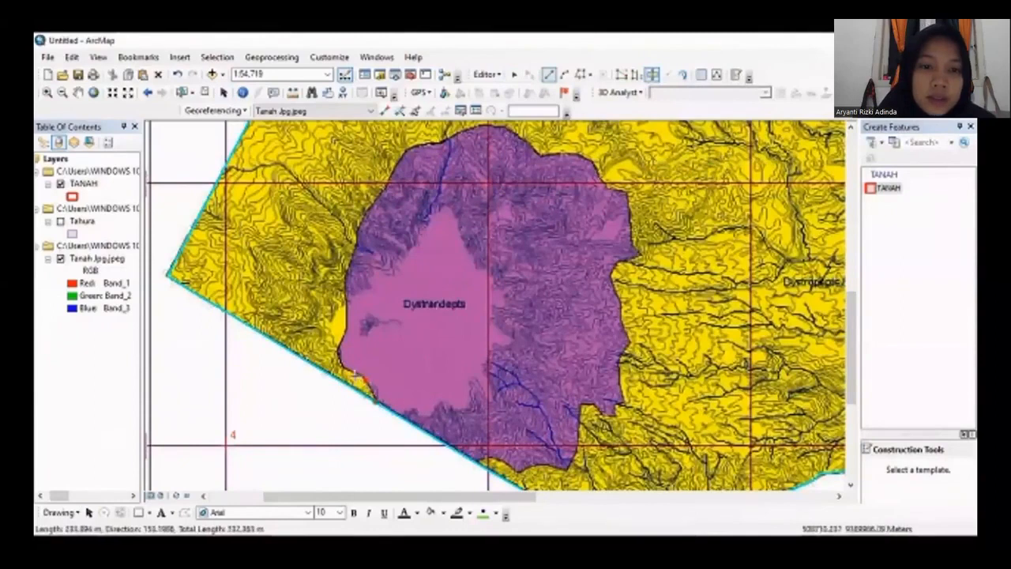
left_click(369, 391)
left_click(351, 370)
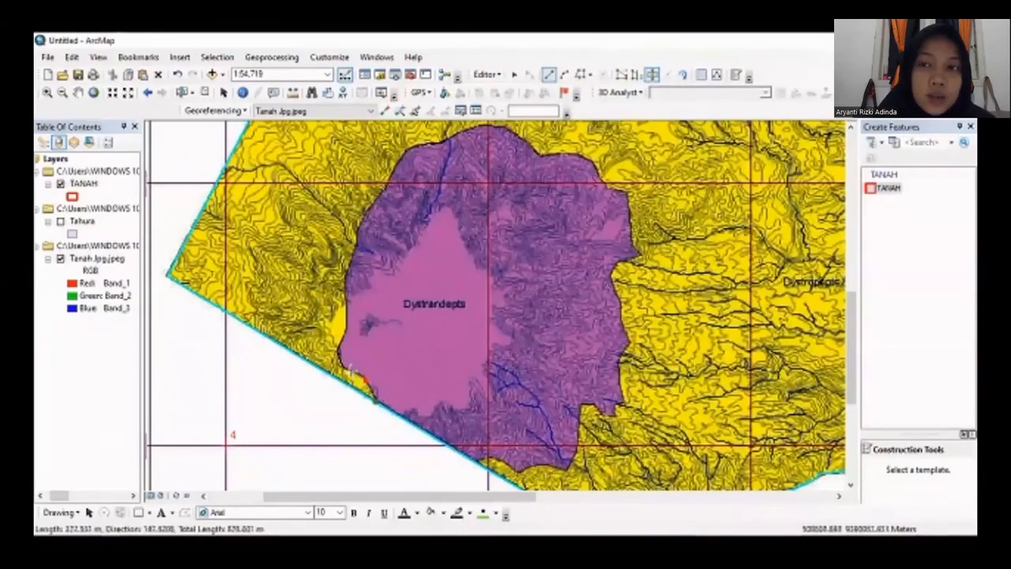
left_click(339, 361)
left_click(339, 348)
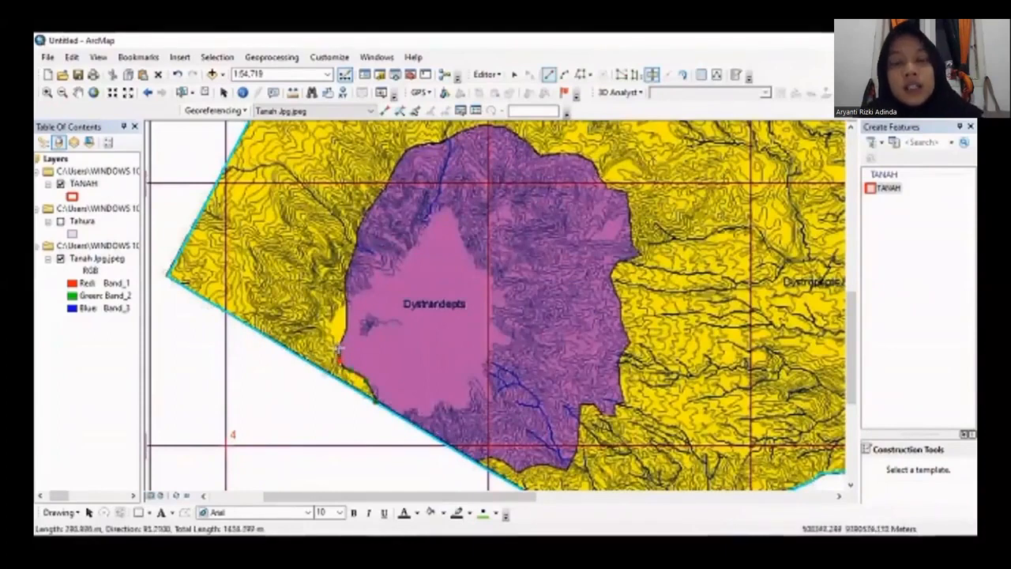
left_click(342, 326)
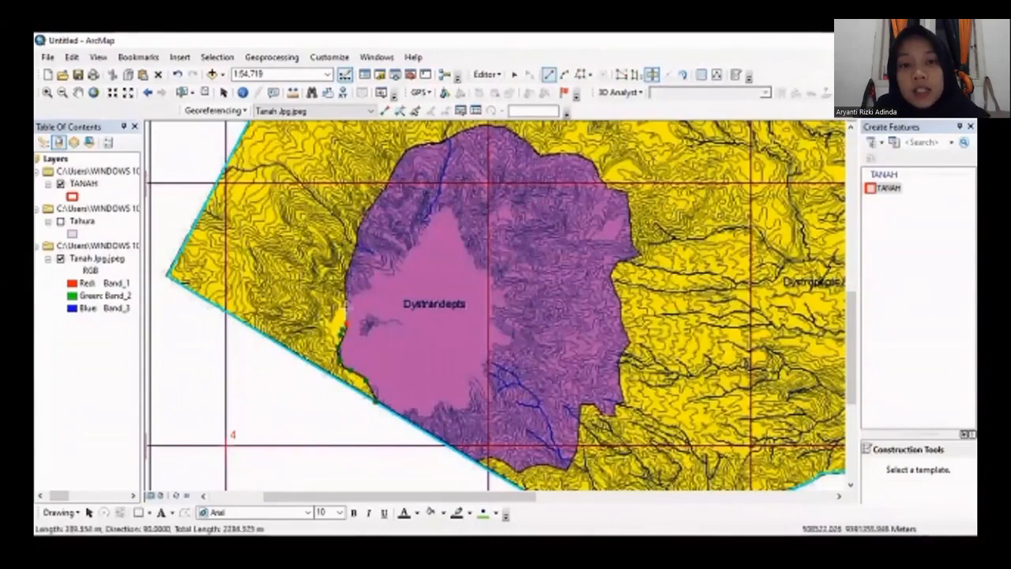
left_click(347, 313)
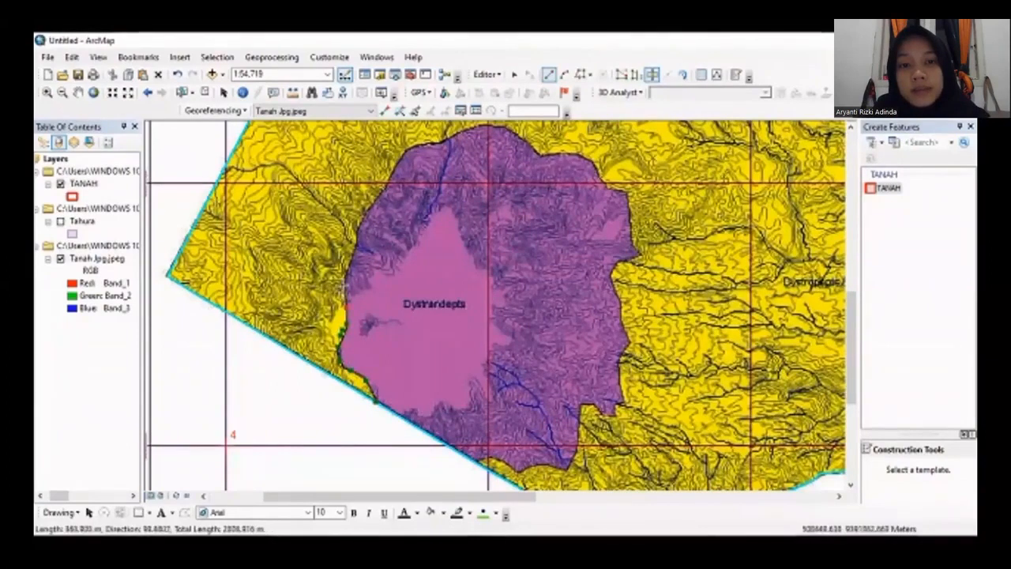
left_click(345, 285)
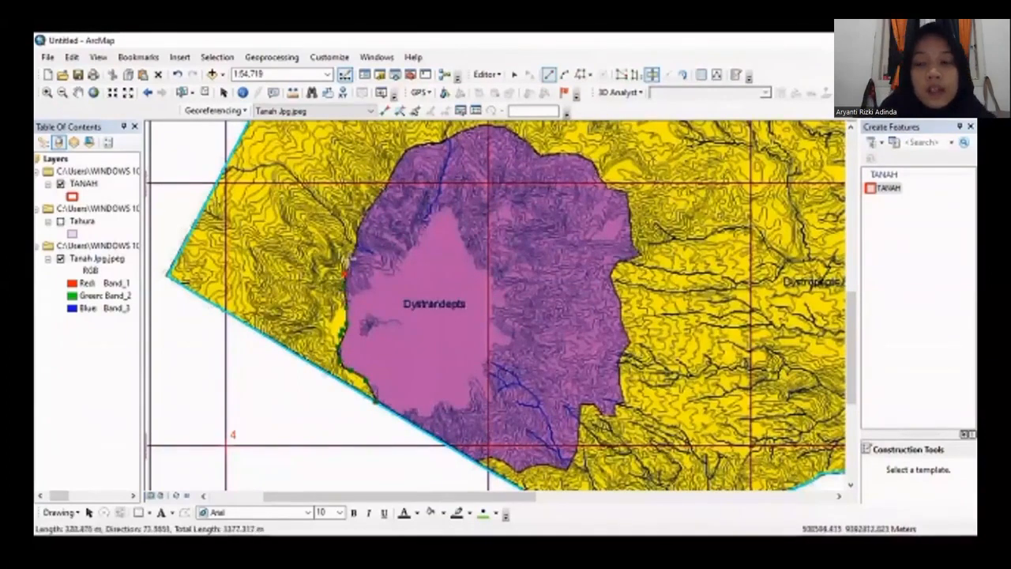
left_click(544, 515)
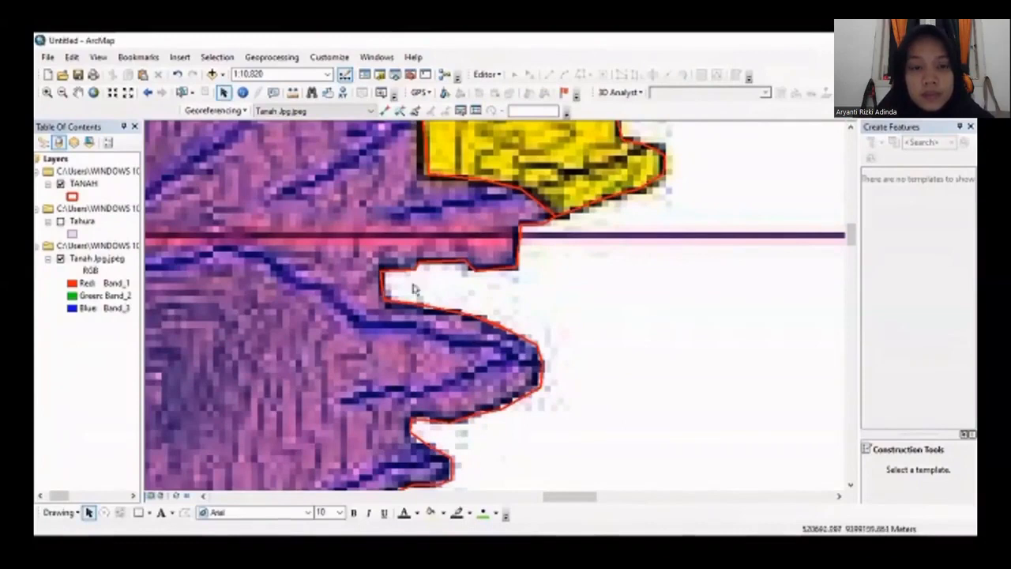
Examine the cut TANAH outlines across the whole map against the scanned soil map, toggling the Tanah Jpg.jpeg layer's visibility
left_click(128, 92)
left_click(128, 93)
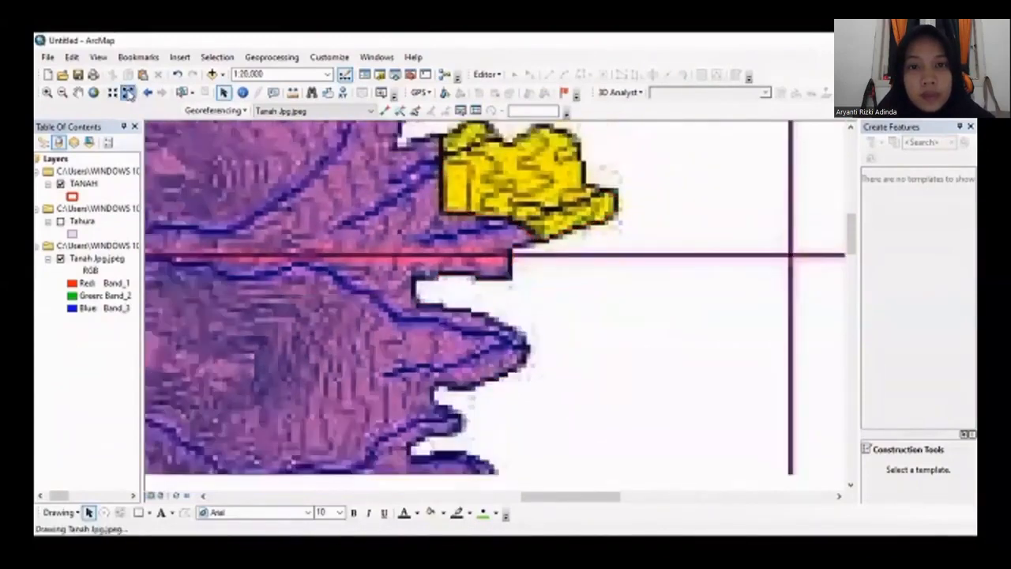
left_click(128, 92)
left_click(128, 92)
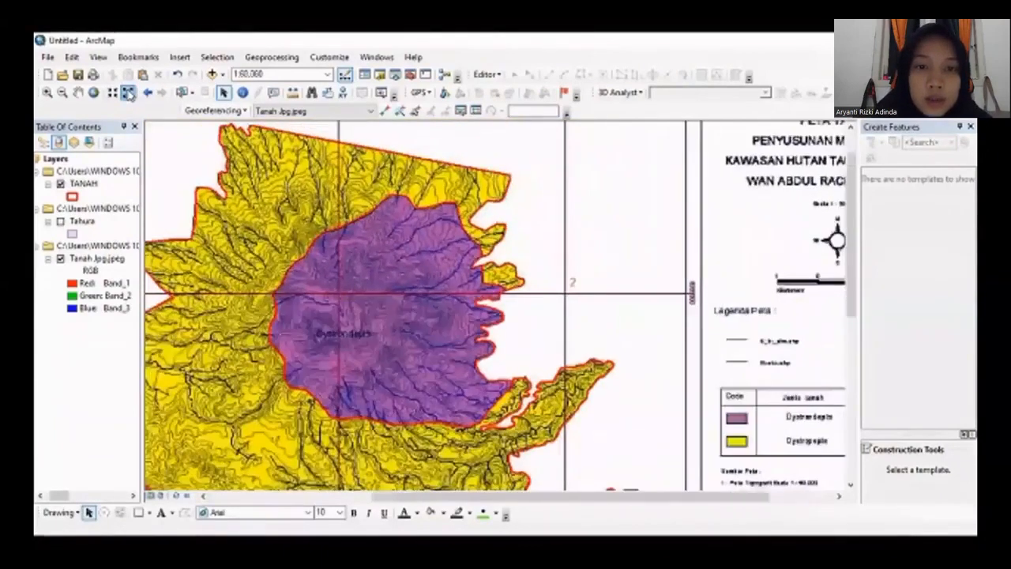
left_click(128, 92)
left_click(128, 92)
left_click(128, 92)
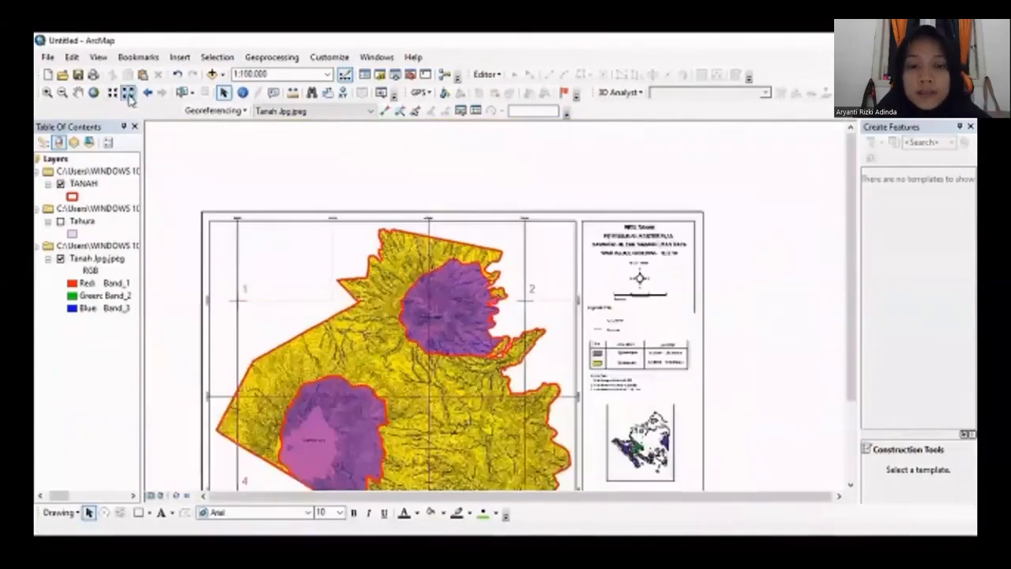
left_click(79, 92)
left_click_drag(359, 286, 359, 203)
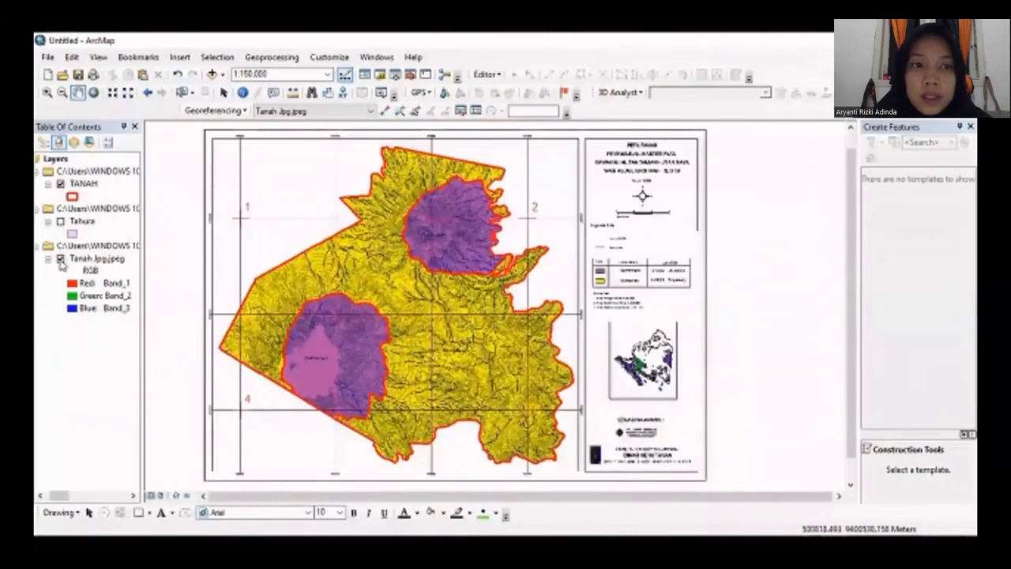
left_click(60, 259)
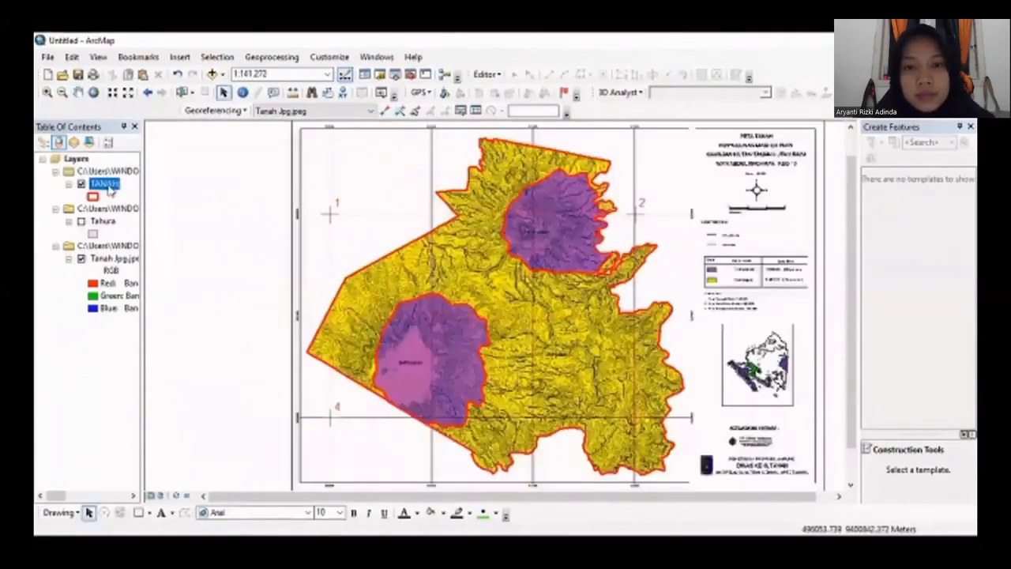
Set the TANAH layer's symbology to unique values based on the Klasifikas field and add all its values
right_click(109, 190)
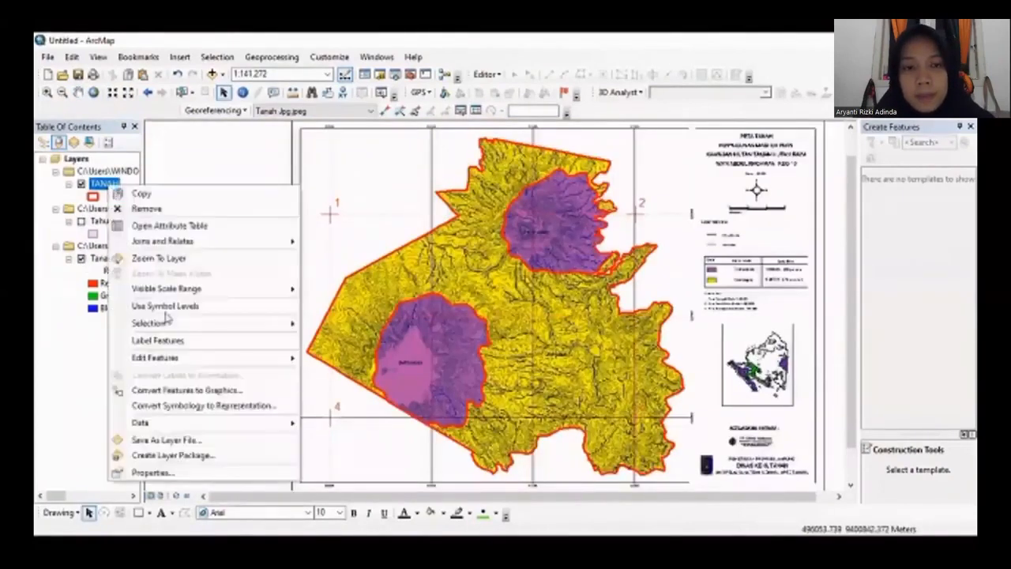
left_click(151, 473)
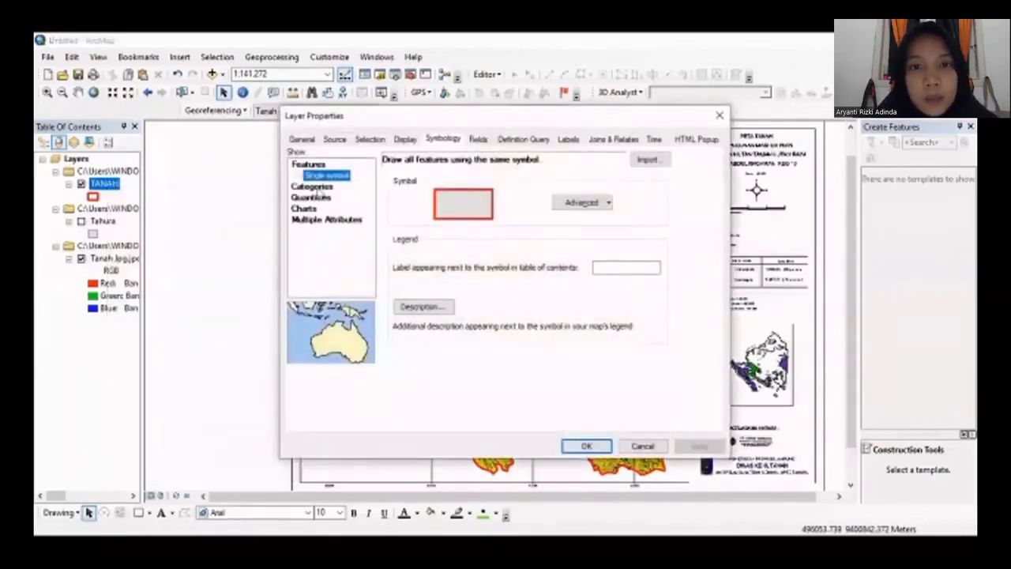
left_click(313, 186)
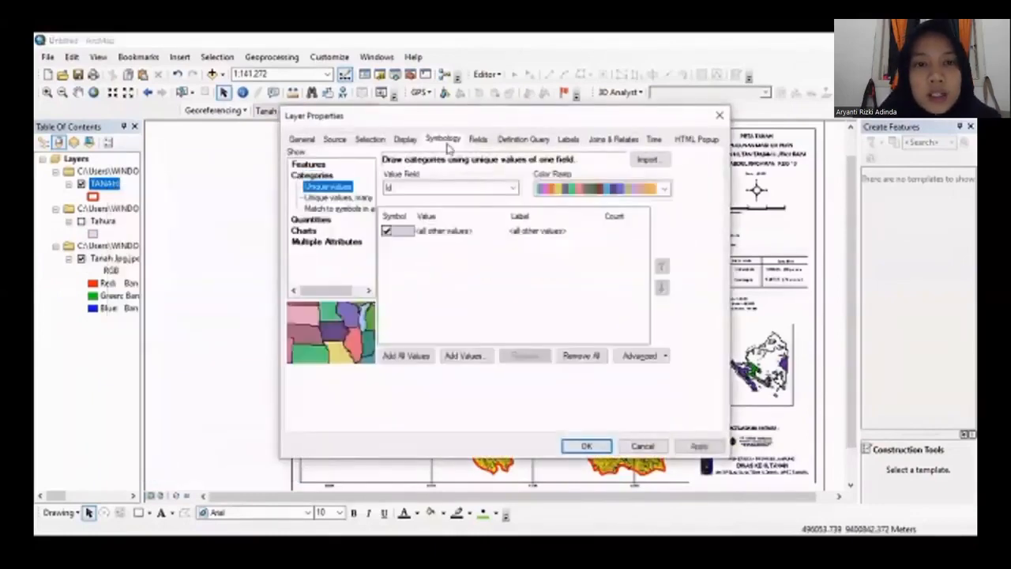
left_click(502, 189)
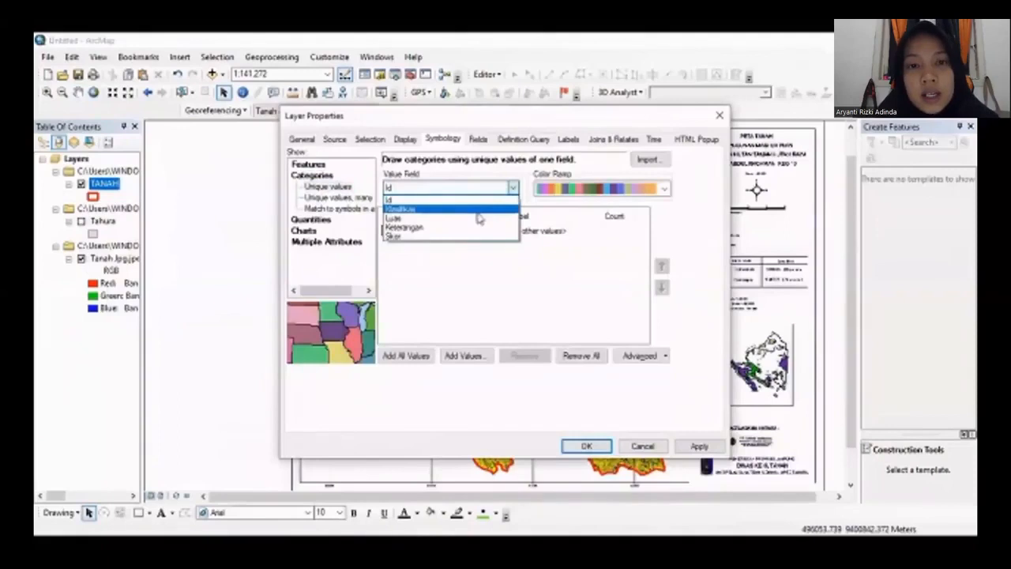
left_click(477, 212)
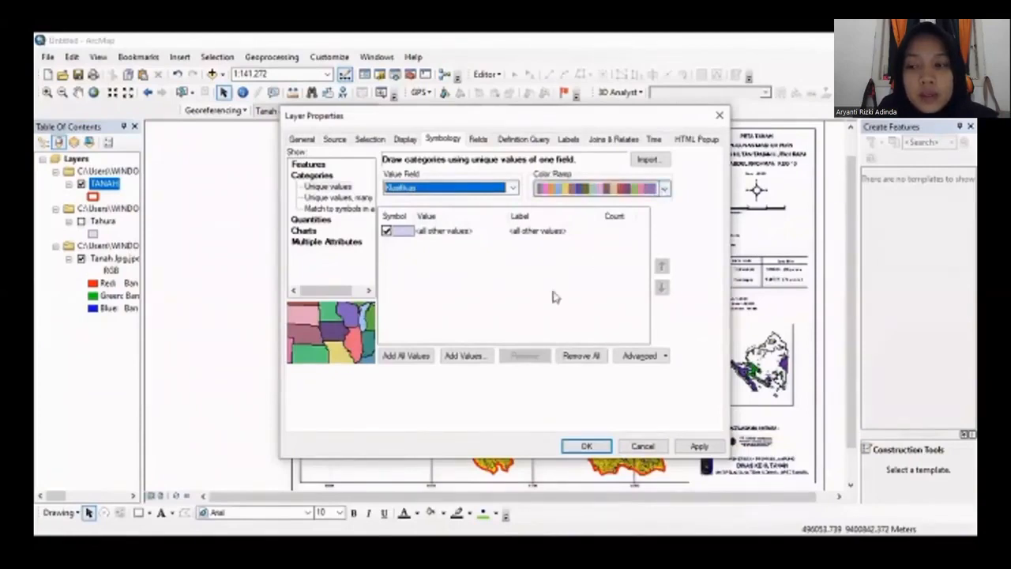
left_click(395, 356)
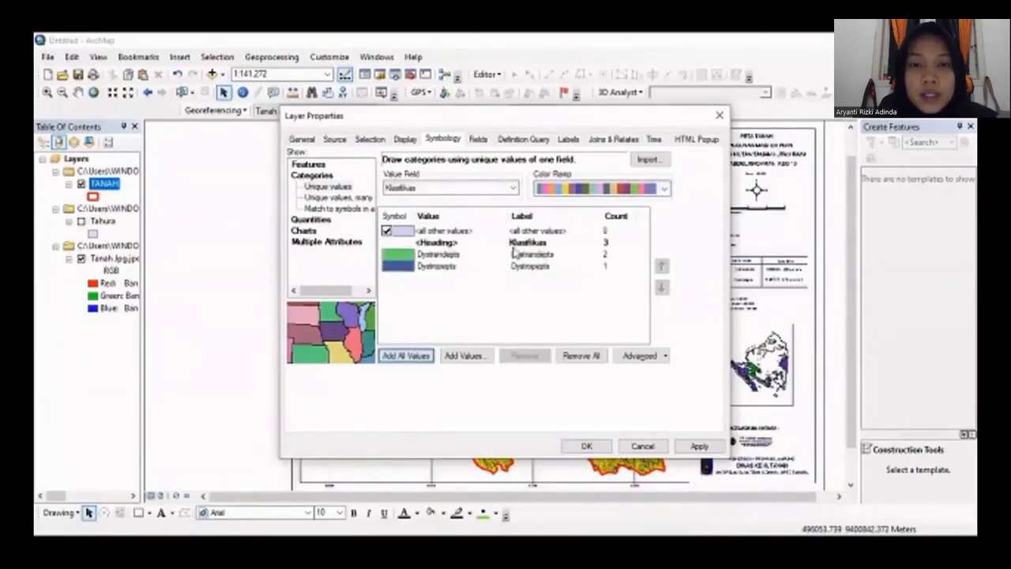
Exclude all other values from the TANAH layer's Klasifikas symbology and apply a multicoloured ramp that gives blue Dystrandepts and green Dystropepts
left_click(386, 231)
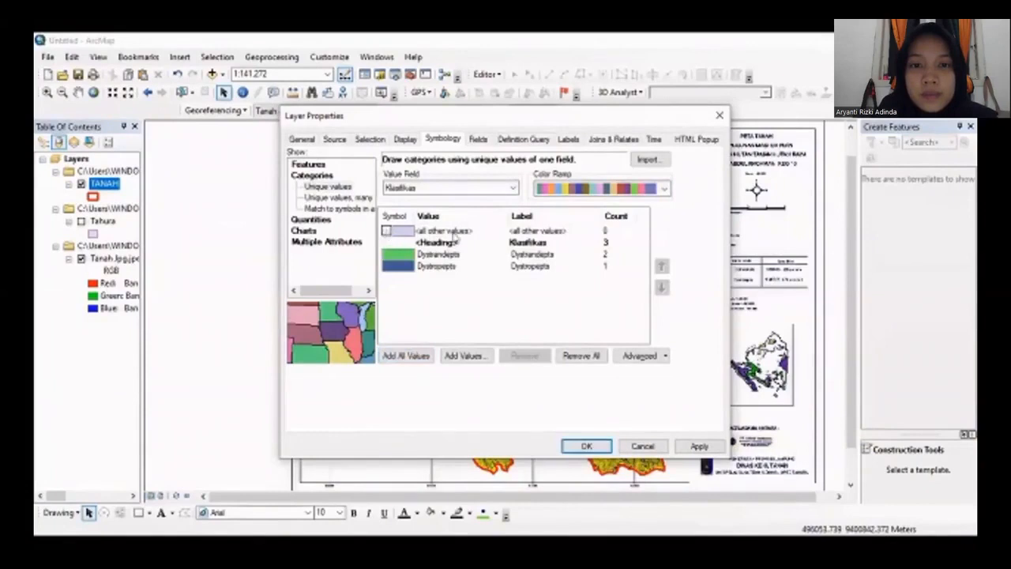
left_click(657, 190)
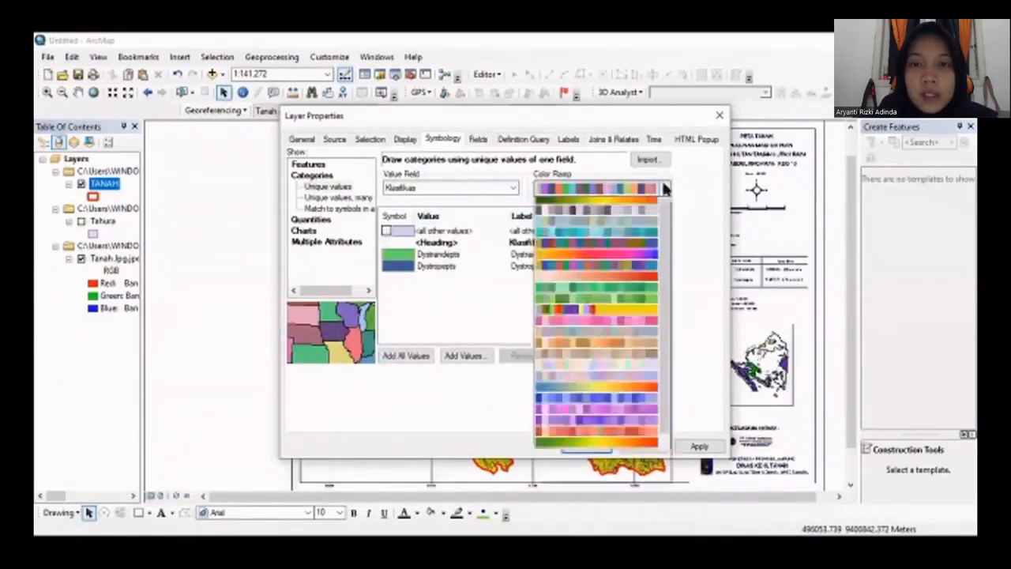
left_click(630, 207)
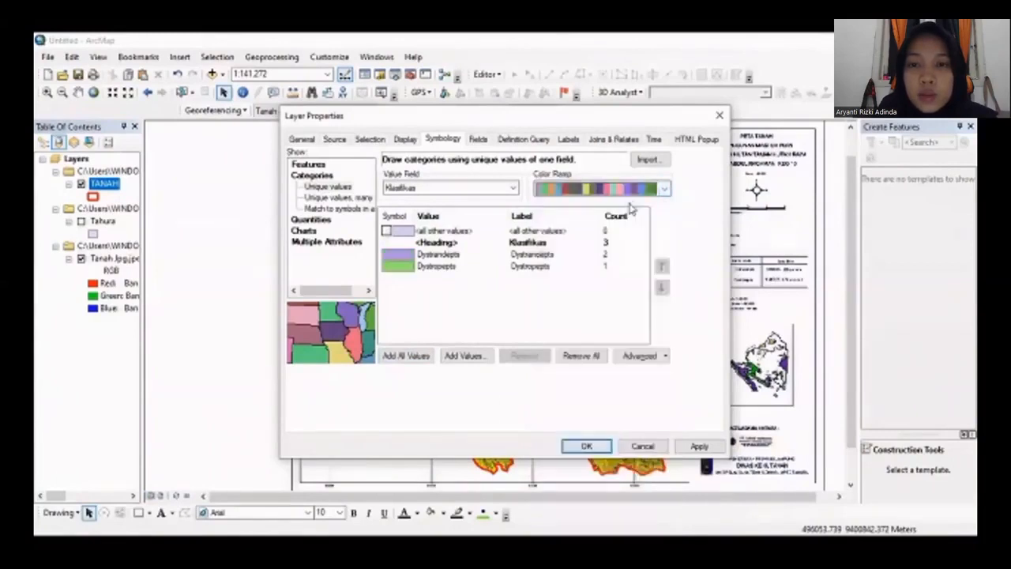
left_click(661, 190)
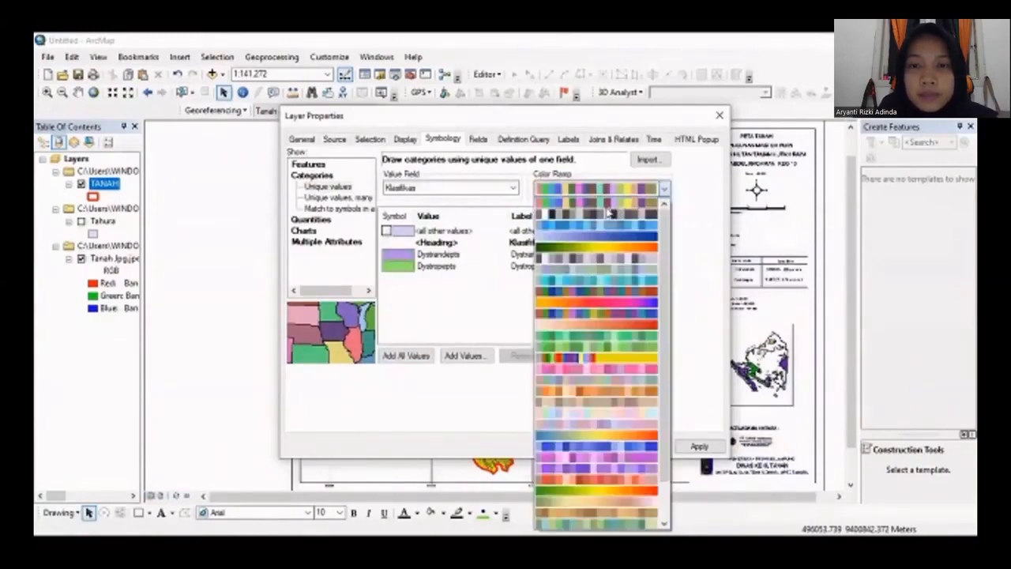
left_click(605, 205)
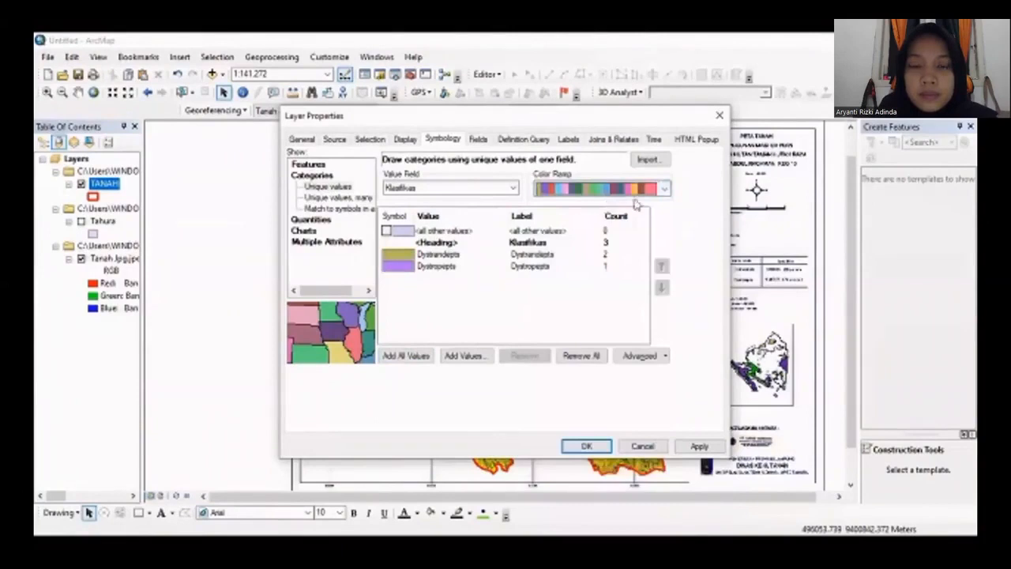
left_click(662, 190)
left_click(602, 207)
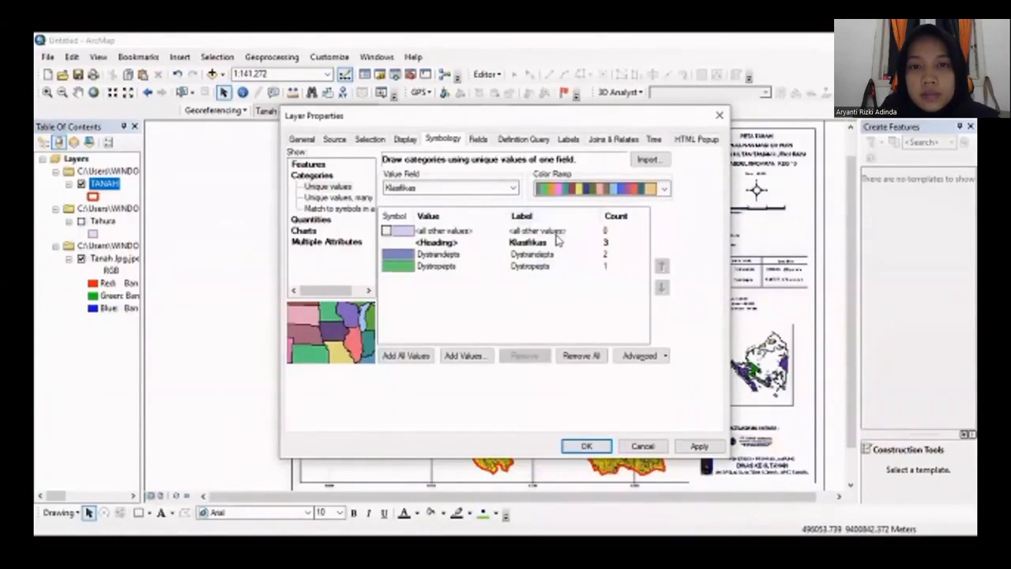
left_click(592, 447)
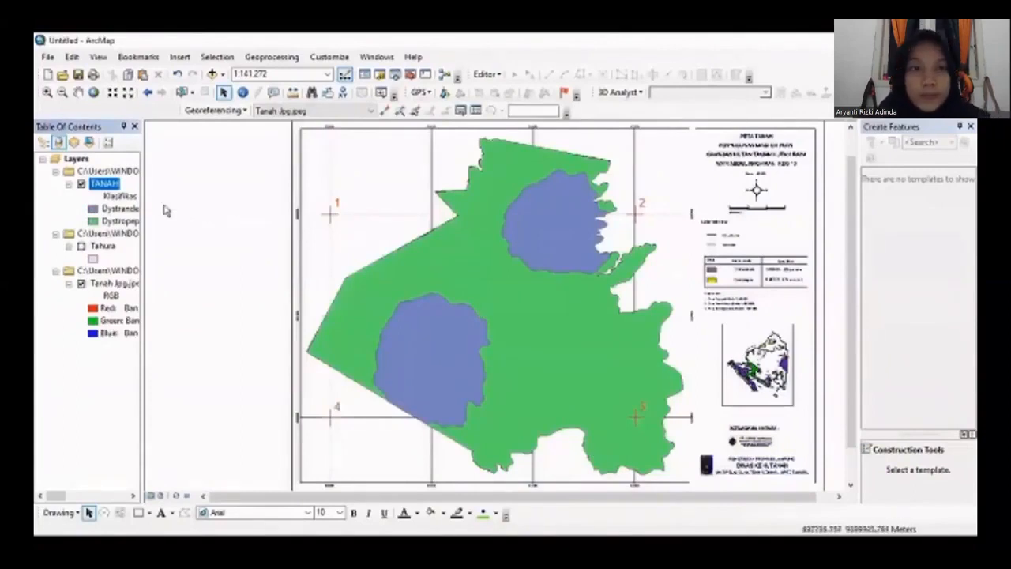
right_click(101, 188)
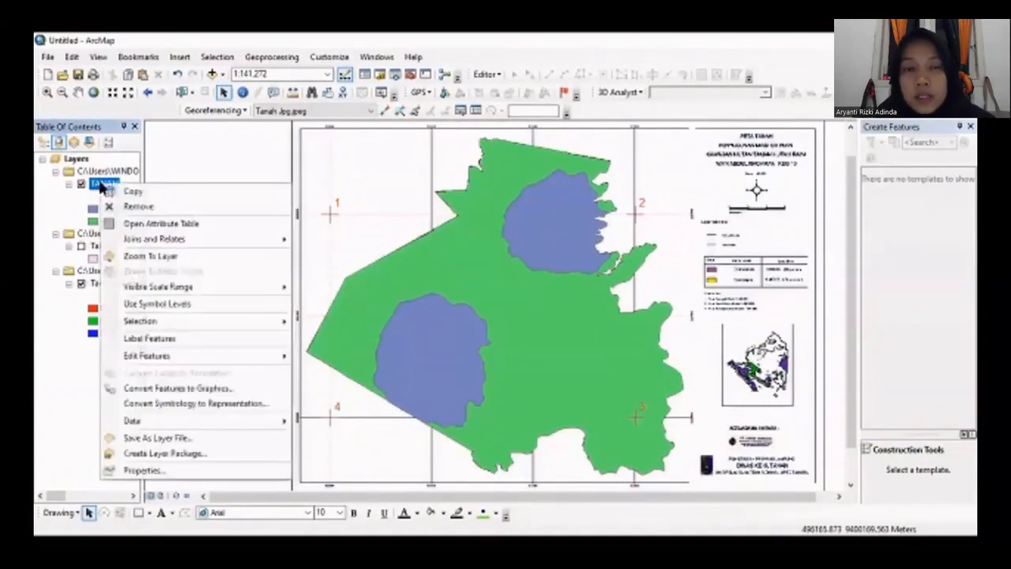
left_click(169, 340)
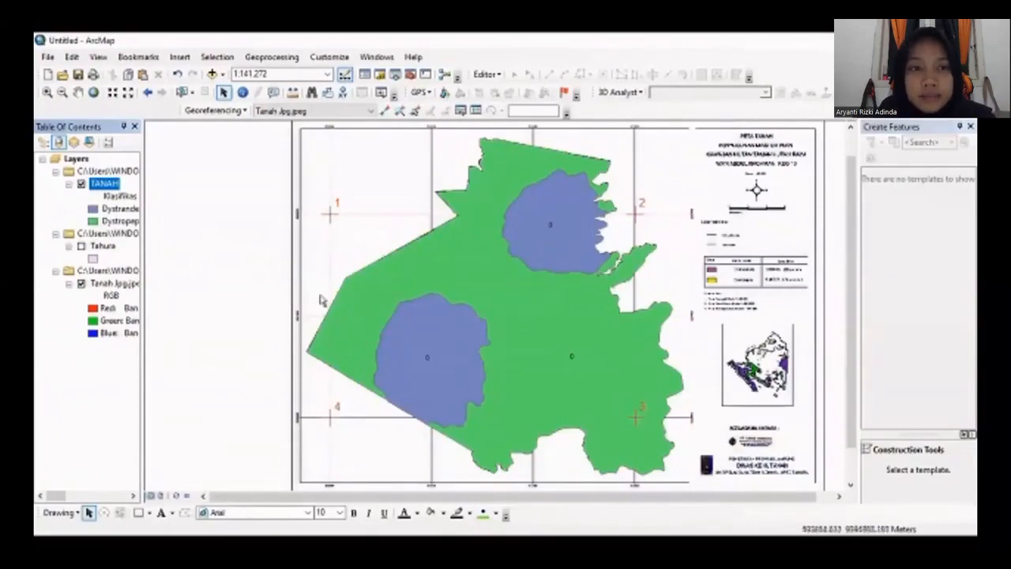
right_click(95, 184)
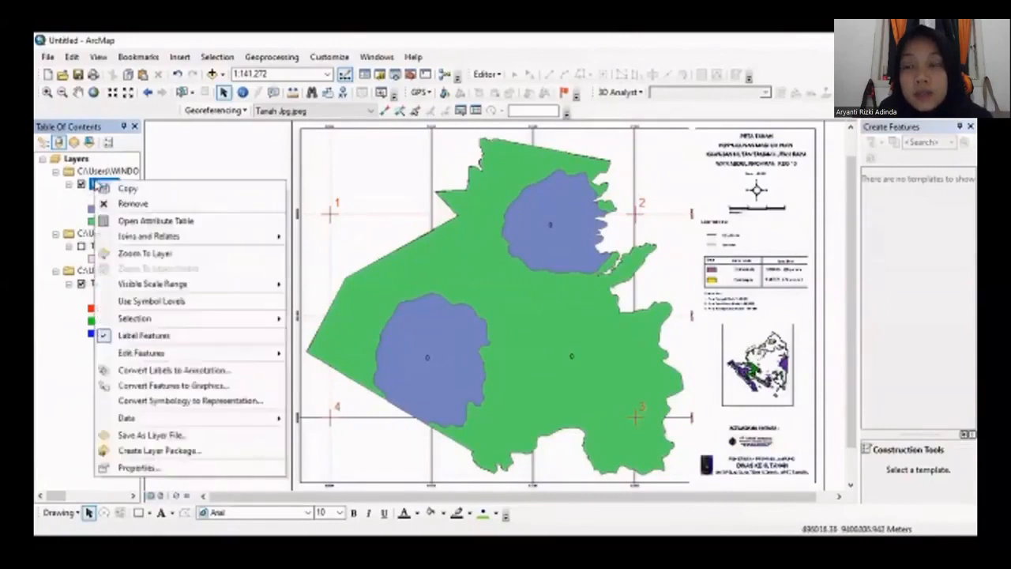
left_click(103, 338)
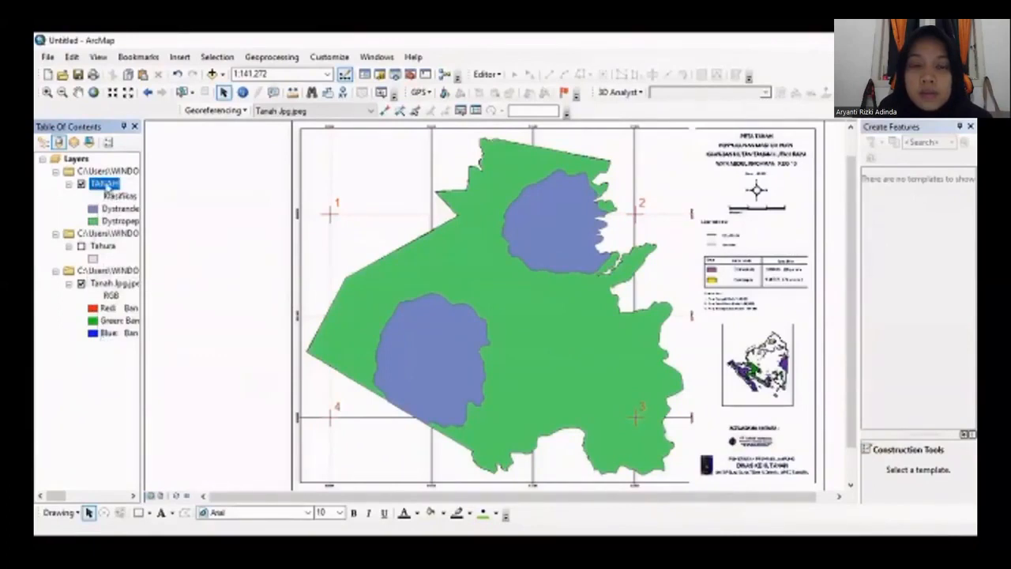
Set the TANAH layer's label field to Klasifikas with a larger text size and turn on its feature labels
right_click(106, 186)
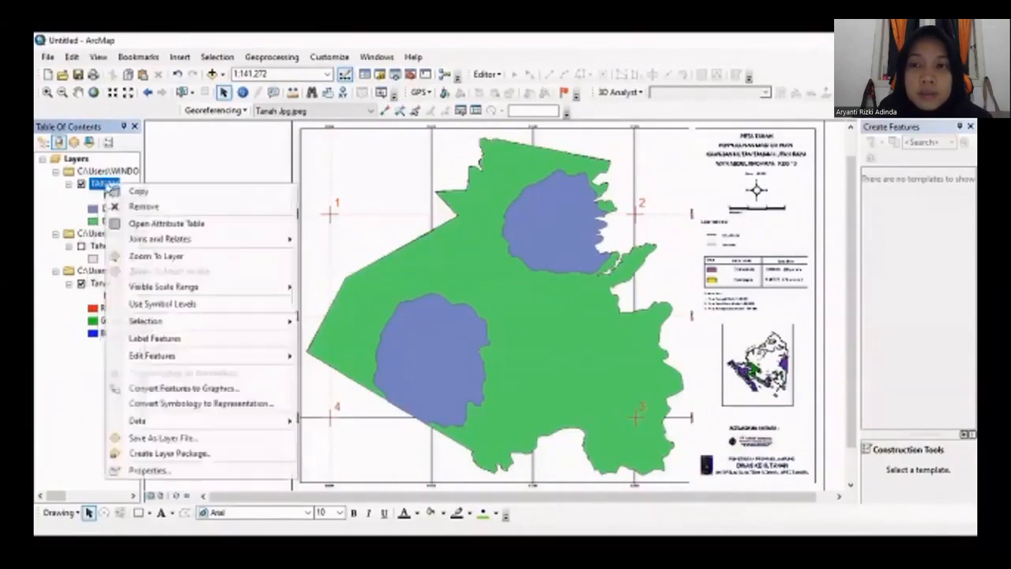
left_click(146, 470)
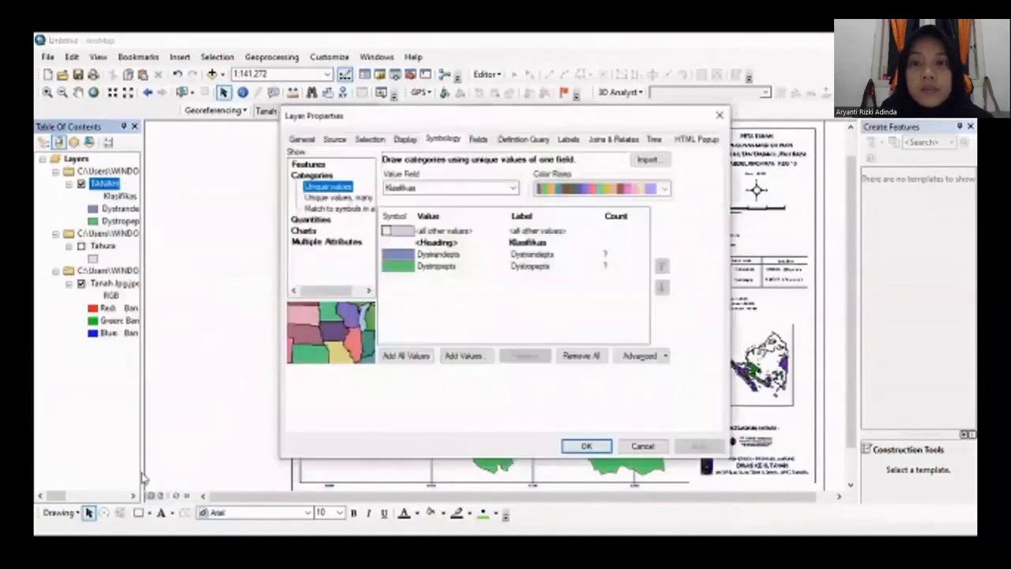
left_click(567, 141)
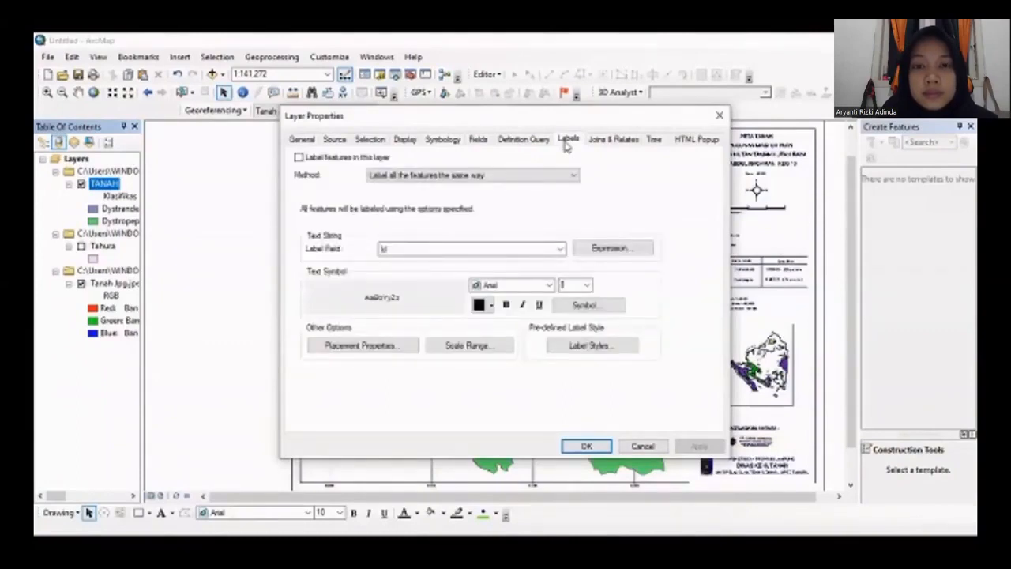
left_click(558, 249)
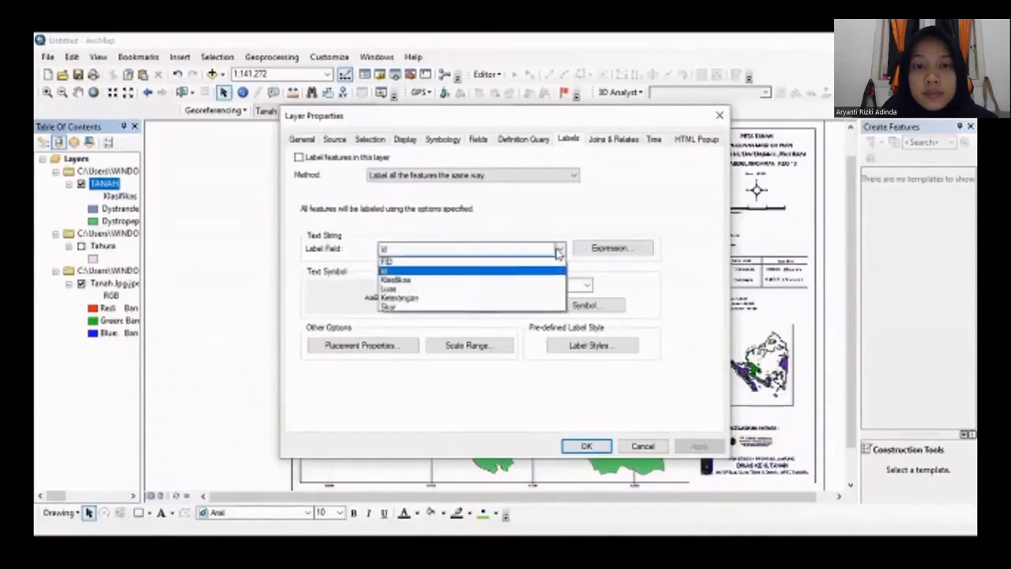
left_click(504, 281)
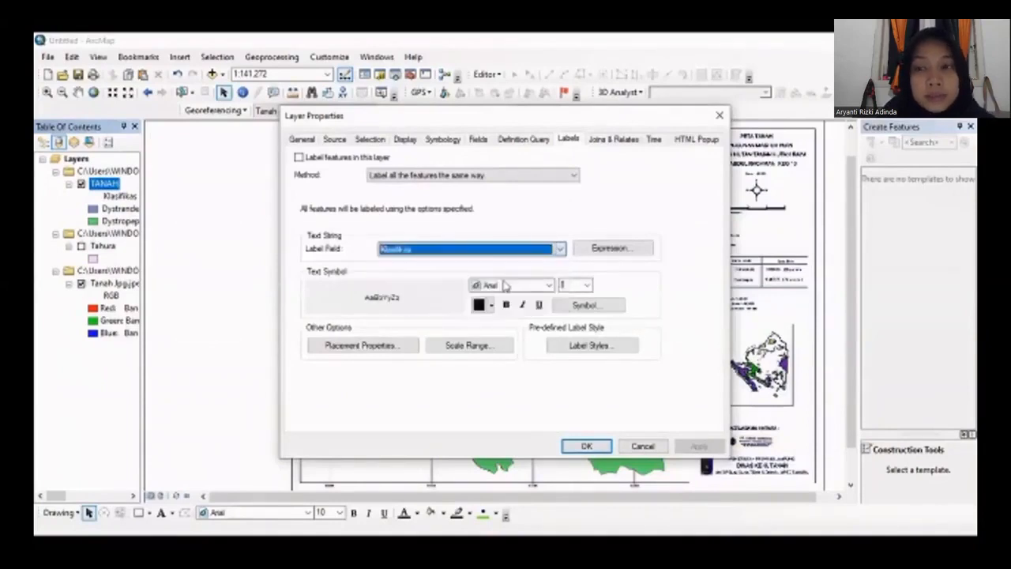
left_click(585, 285)
left_click(570, 309)
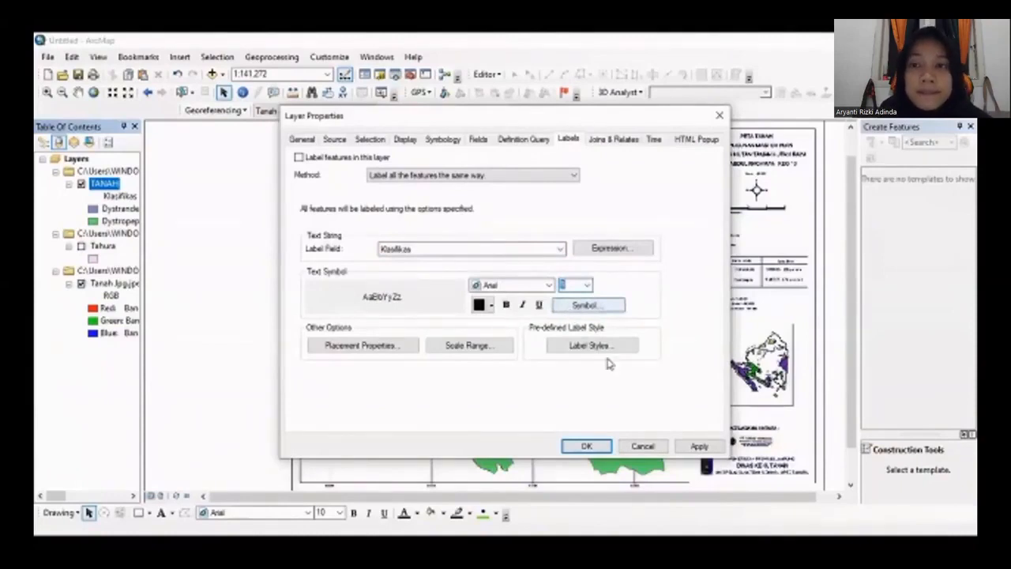
left_click(584, 447)
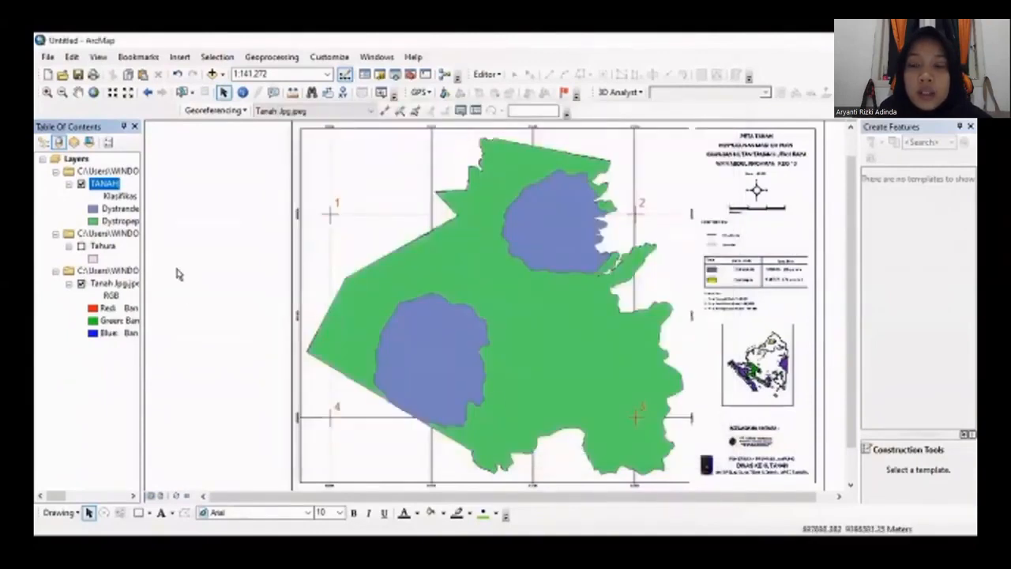
right_click(103, 186)
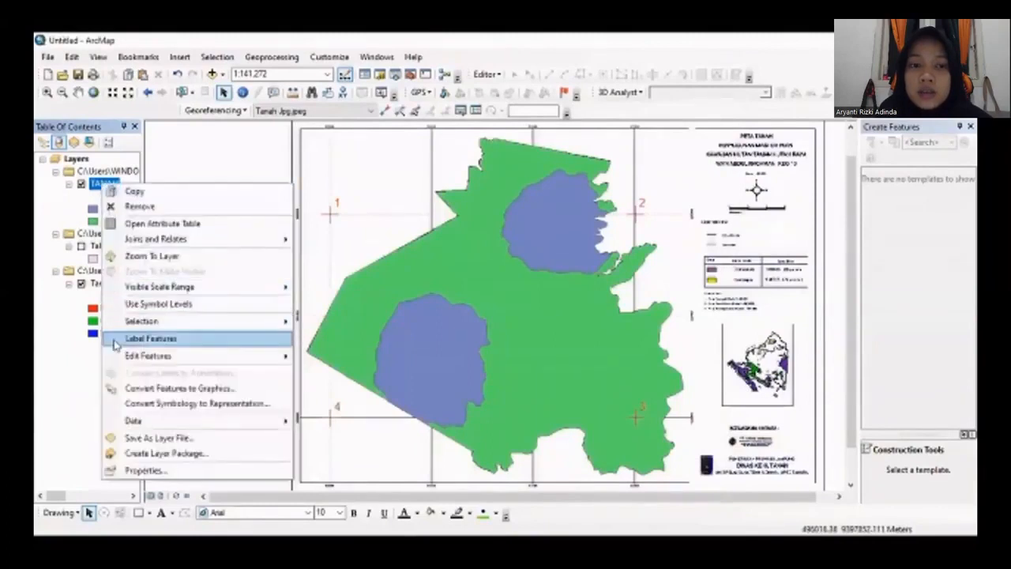
left_click(114, 341)
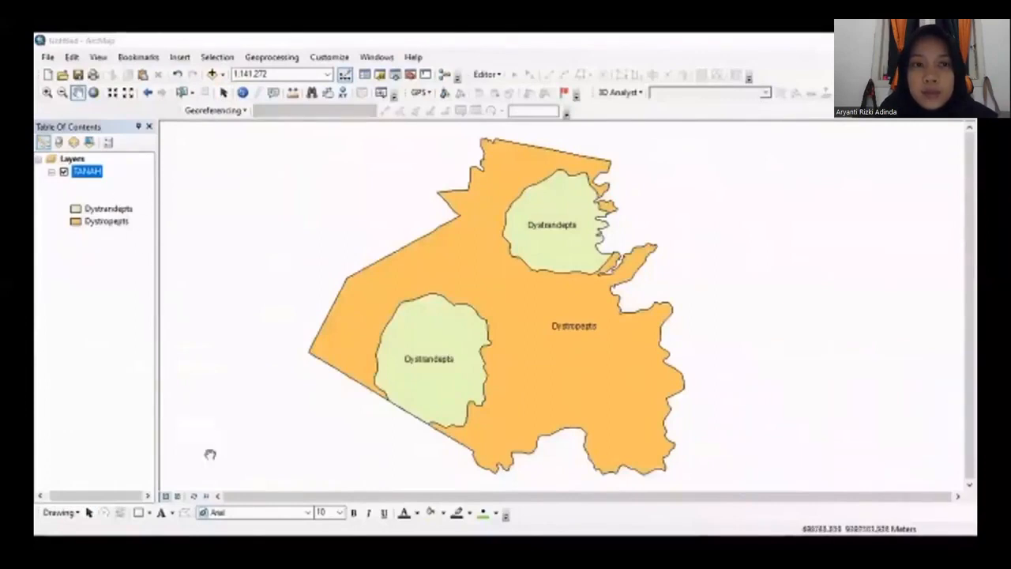
Switch to the layout view and set the page to A4 paper in landscape orientation
left_click(179, 498)
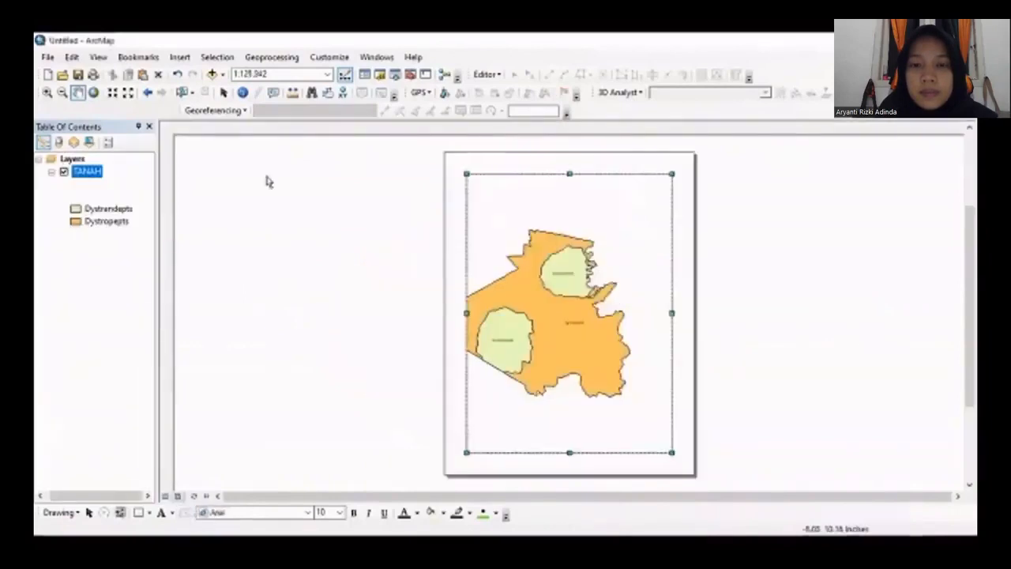
left_click(49, 58)
left_click(48, 60)
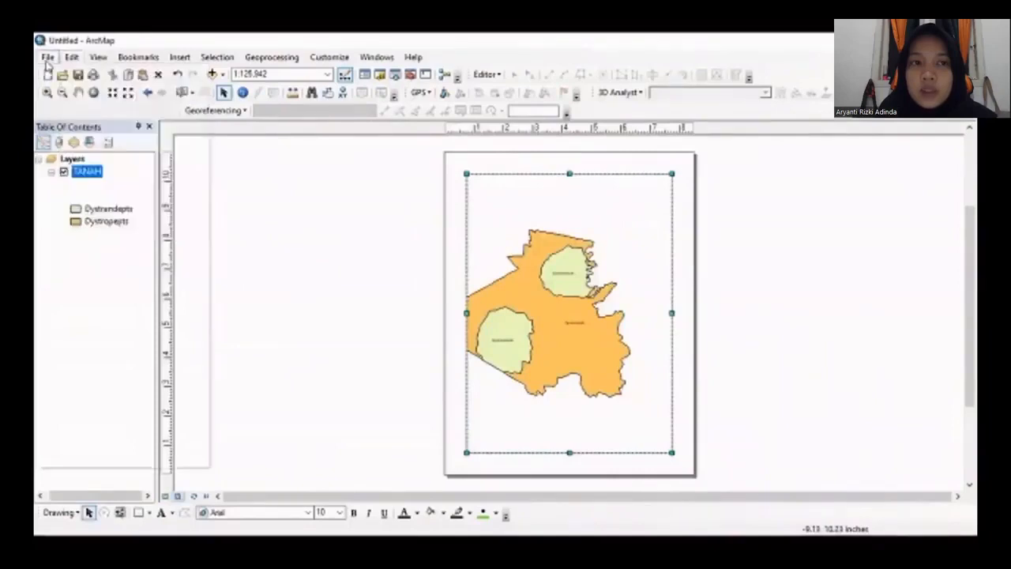
left_click(47, 58)
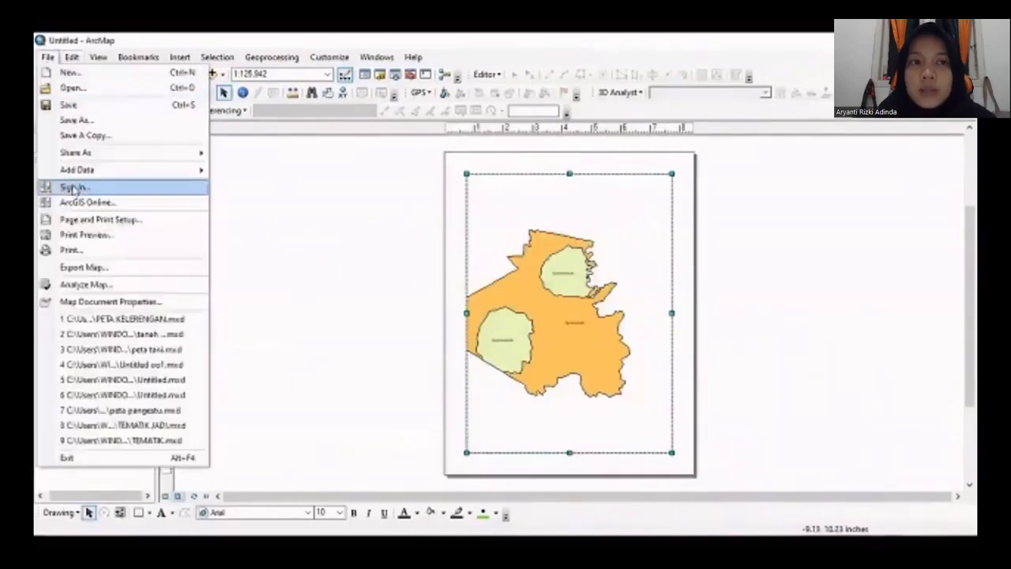
left_click(84, 226)
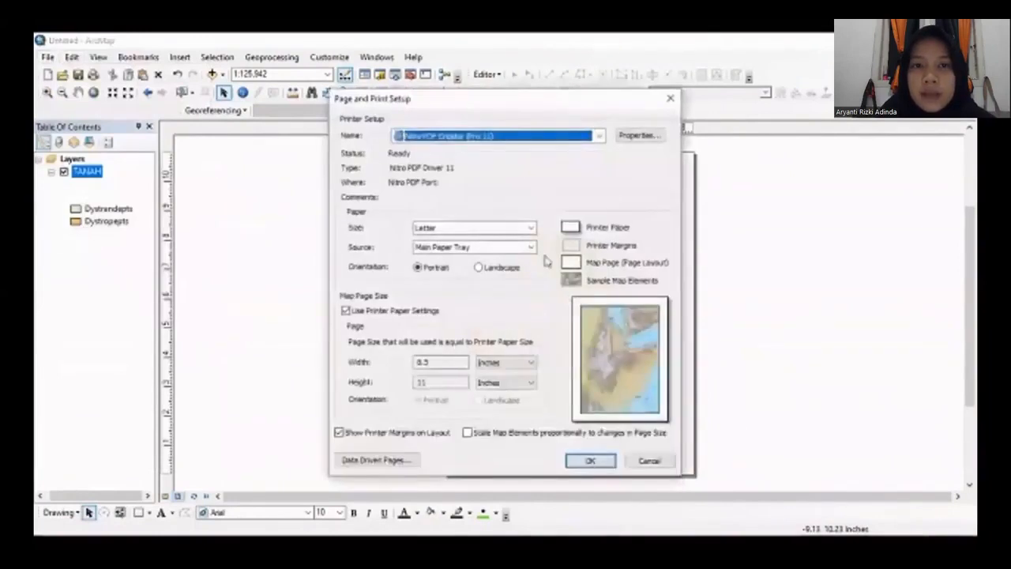
left_click(529, 228)
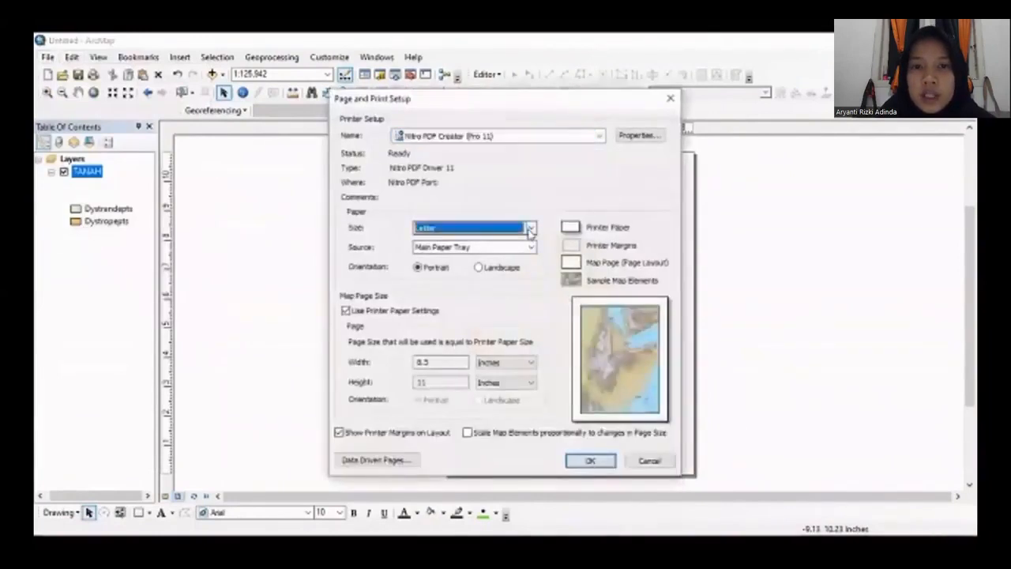
left_click_drag(536, 277, 534, 239)
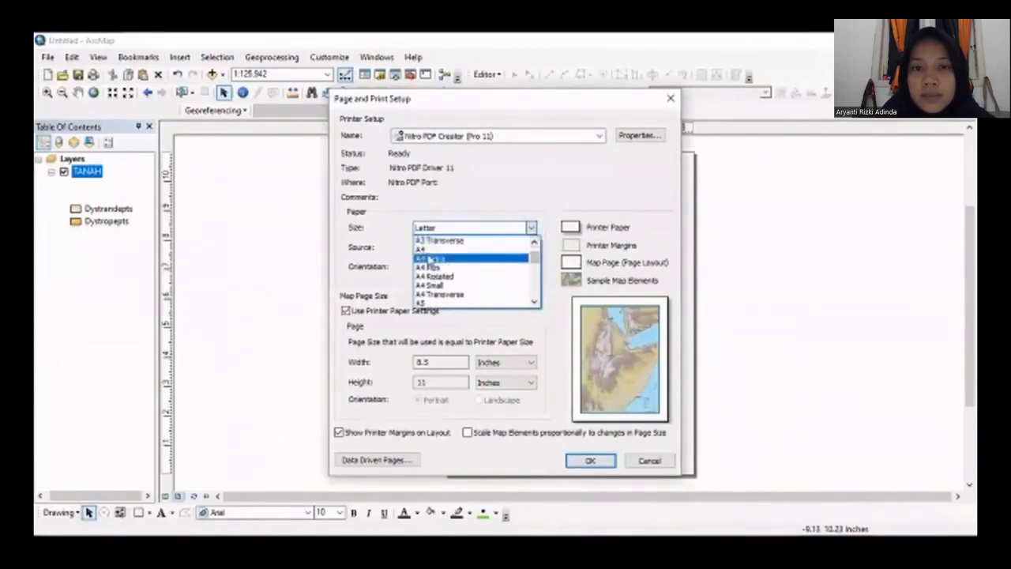
left_click(430, 249)
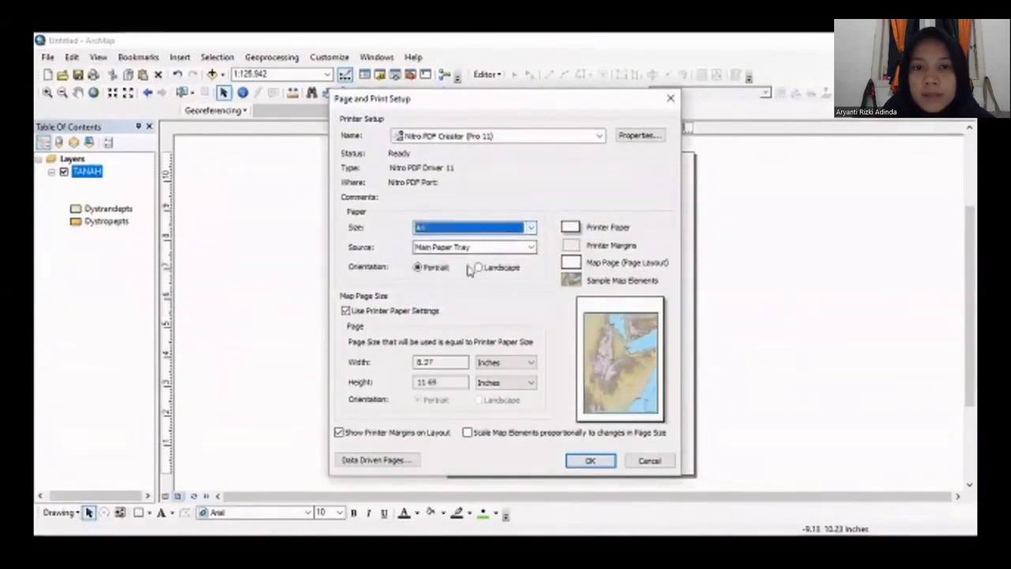
left_click(479, 268)
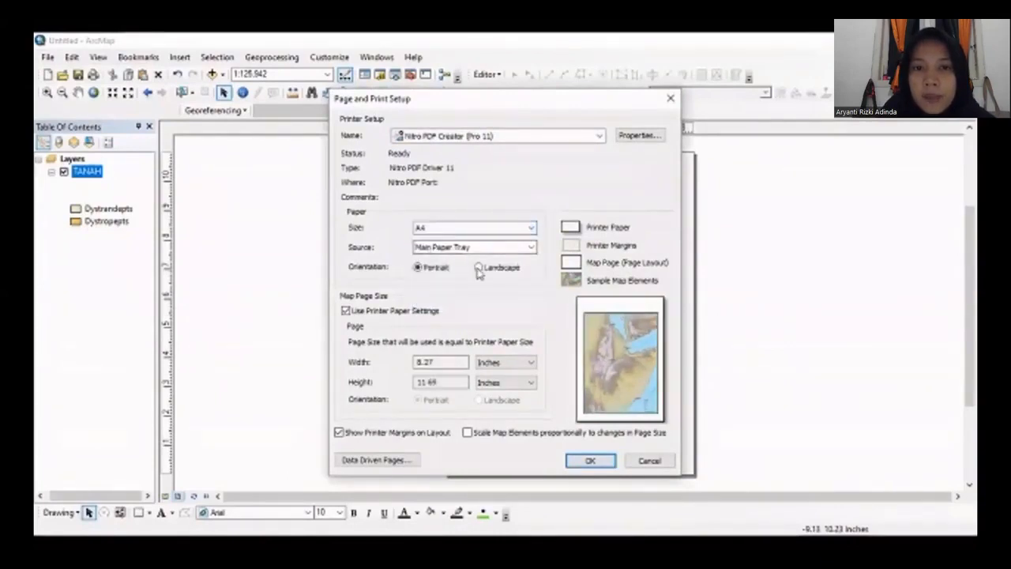
Set the page width and height units to centimeters and apply the page setup
left_click(527, 364)
left_click(521, 392)
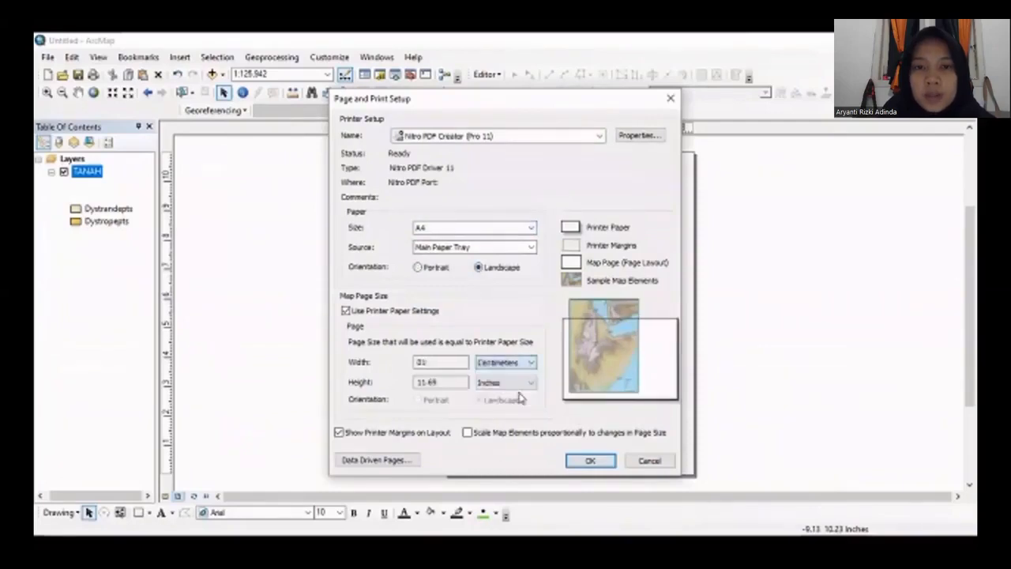
left_click(523, 382)
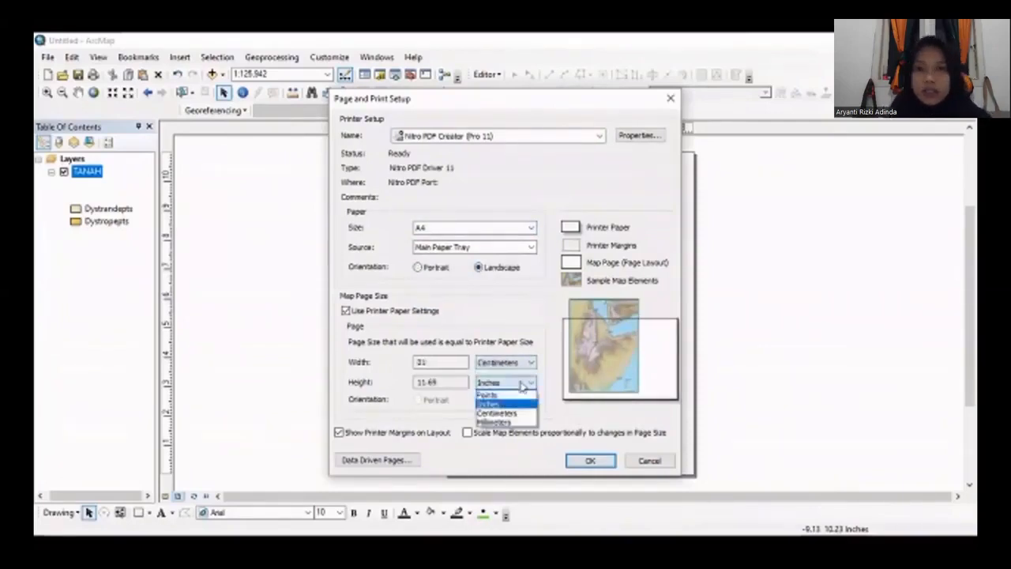
left_click(518, 414)
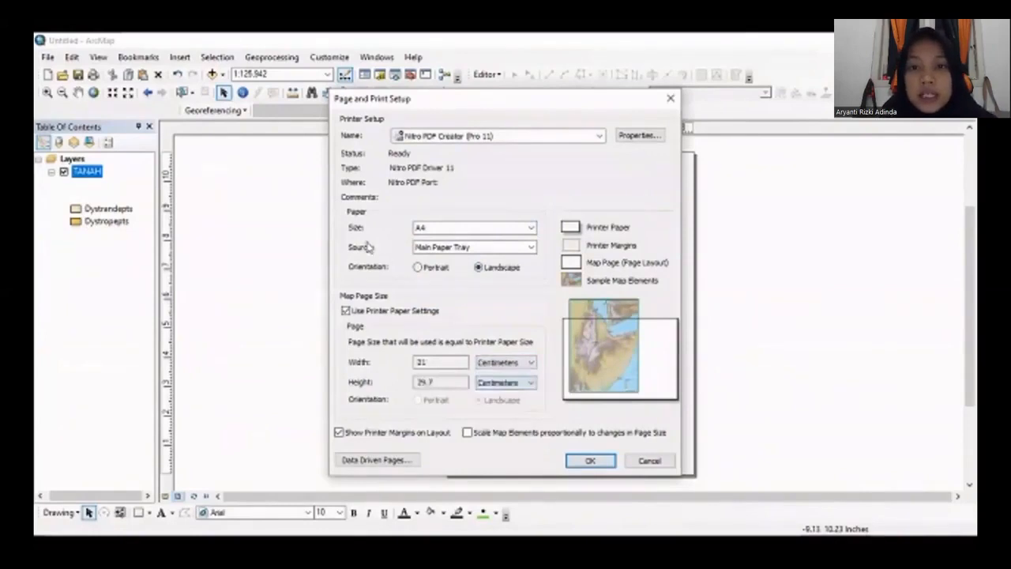
Pan the map within the data frame so that the whole soil area fits between its side edges
mouse_move(598, 321)
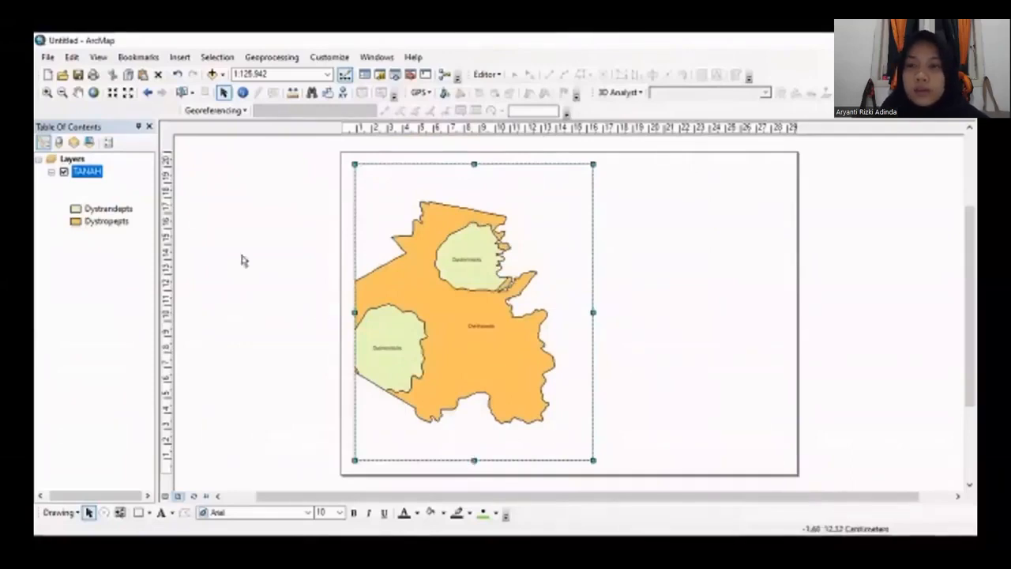
left_click(77, 93)
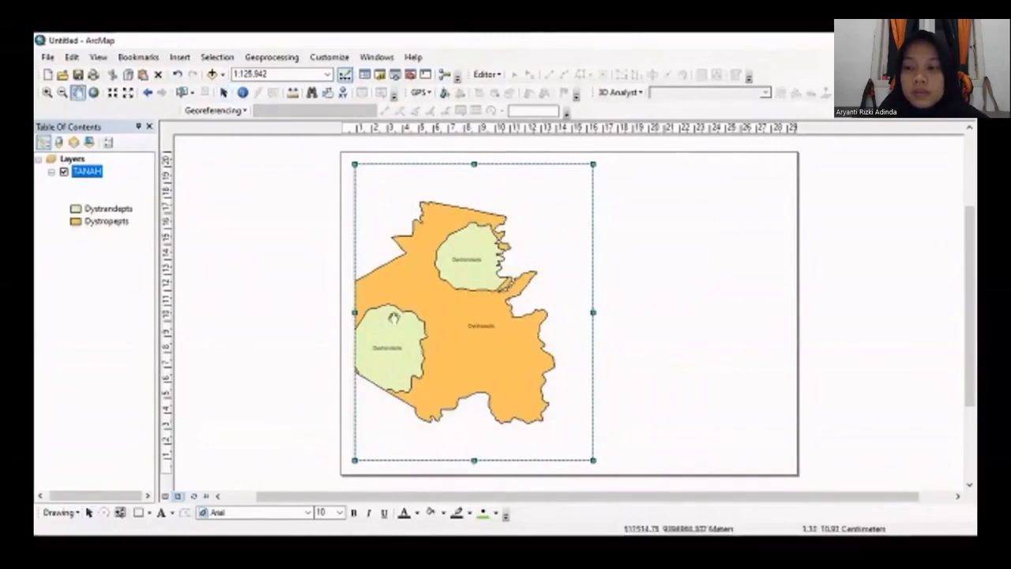
left_click_drag(421, 345, 463, 333)
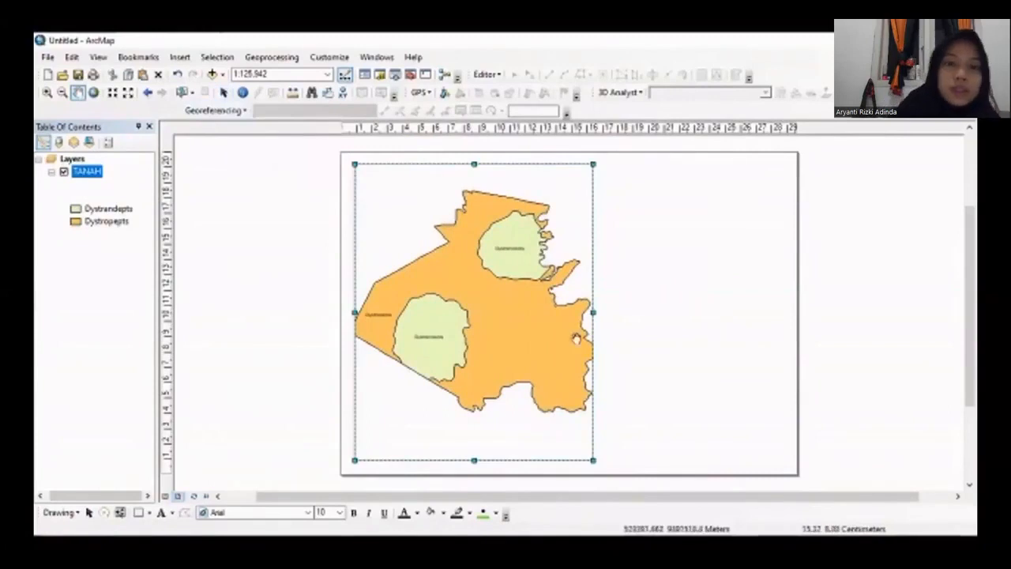
left_click(224, 93)
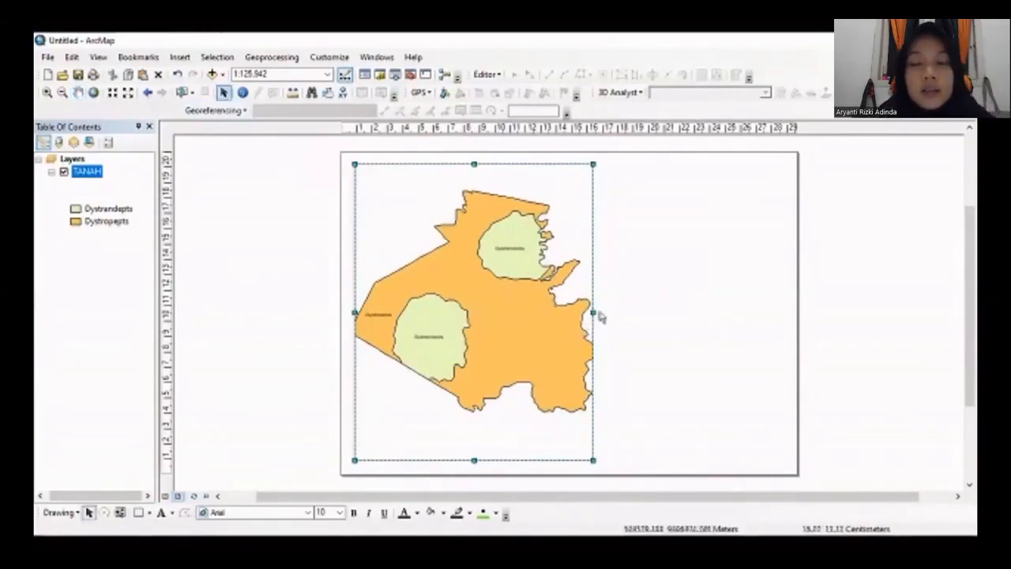
Widen the data frame slightly toward the empty side of the page and draw a border rectangle covering almost the whole page
left_click_drag(592, 313, 616, 318)
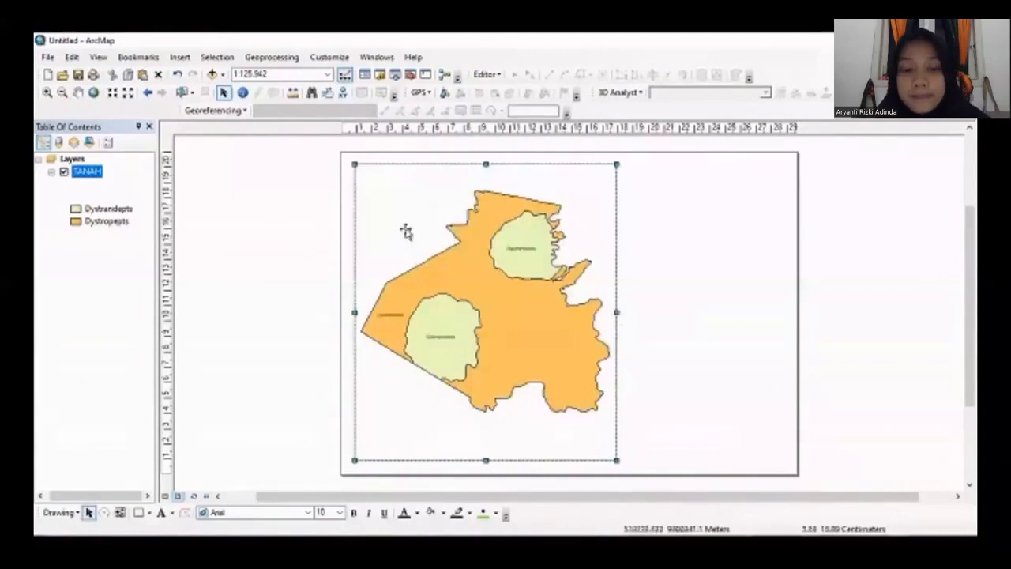
left_click(138, 511)
left_click_drag(345, 155, 744, 346)
left_click_drag(788, 438, 792, 470)
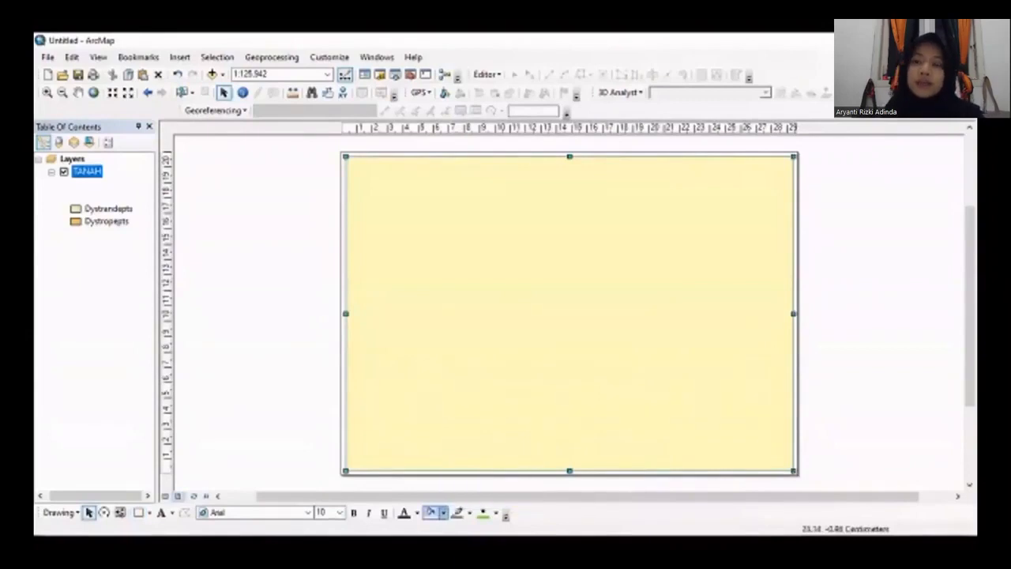
Remove the page border rectangle's fill with No Color and make its outline black
left_click(443, 512)
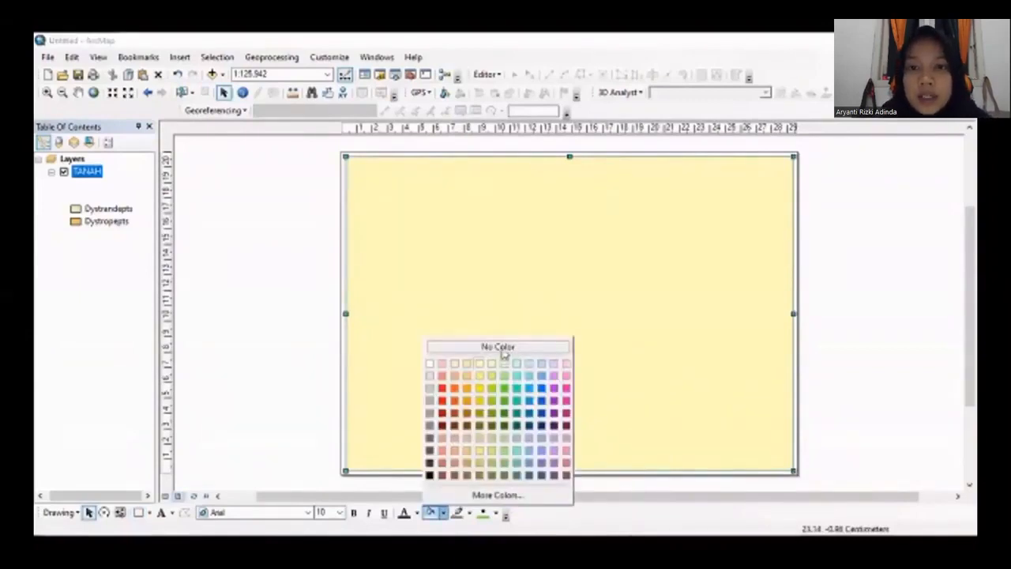
left_click(495, 450)
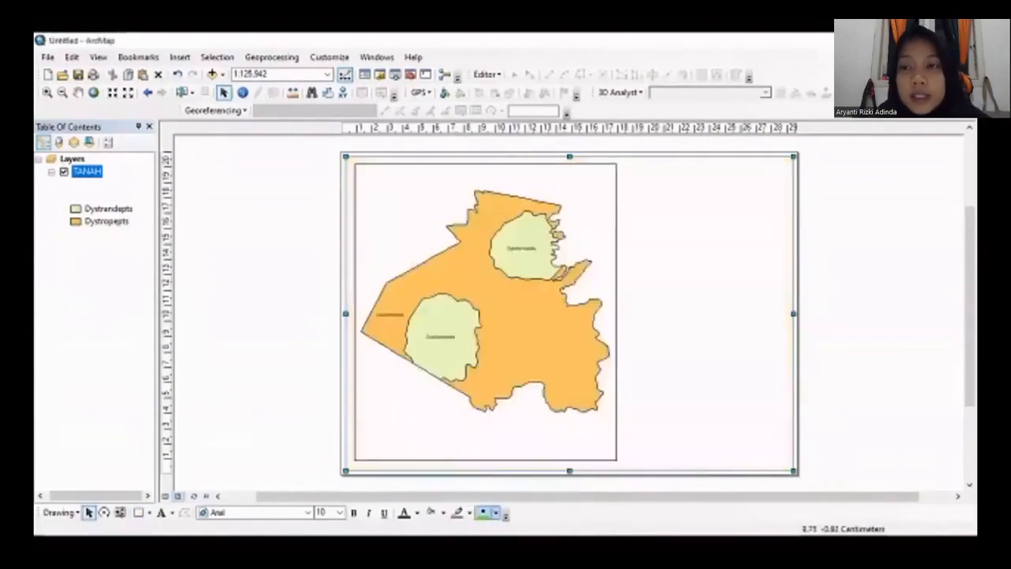
left_click(470, 511)
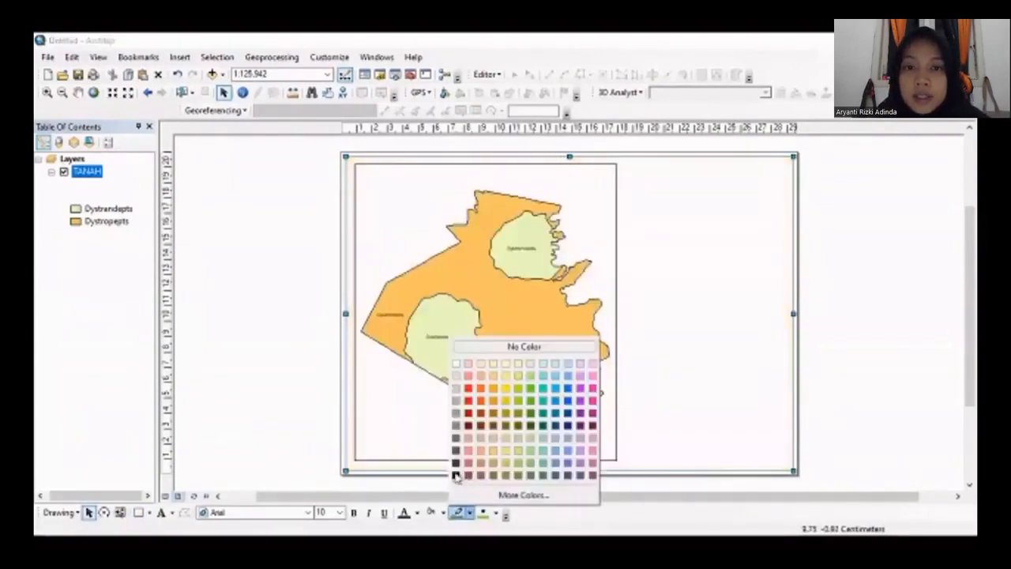
left_click(454, 478)
left_click(893, 371)
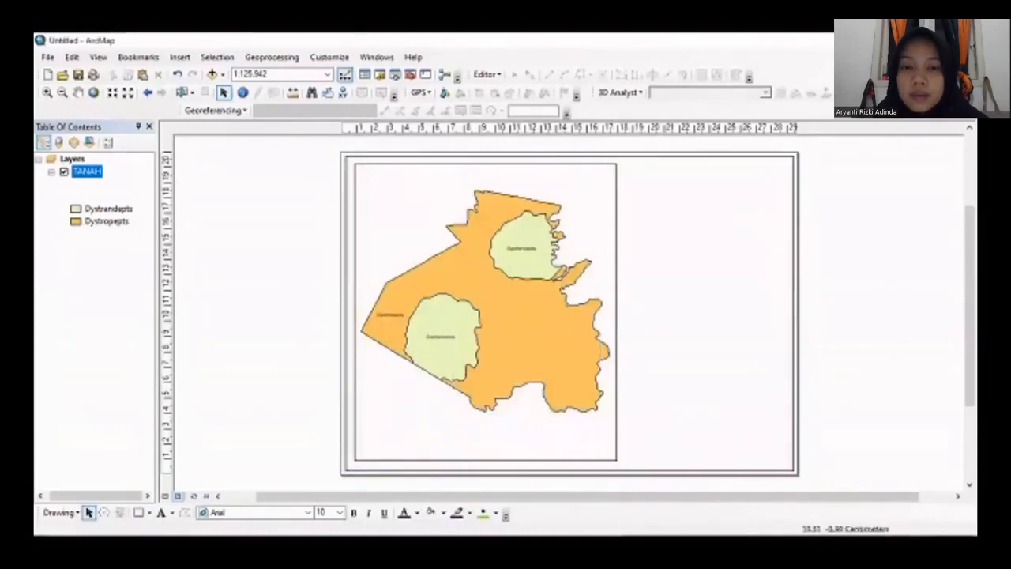
Draw an unfilled side-panel rectangle about 9.1 cm wide and 19 cm high beside the data frame, with an outline
left_click(138, 512)
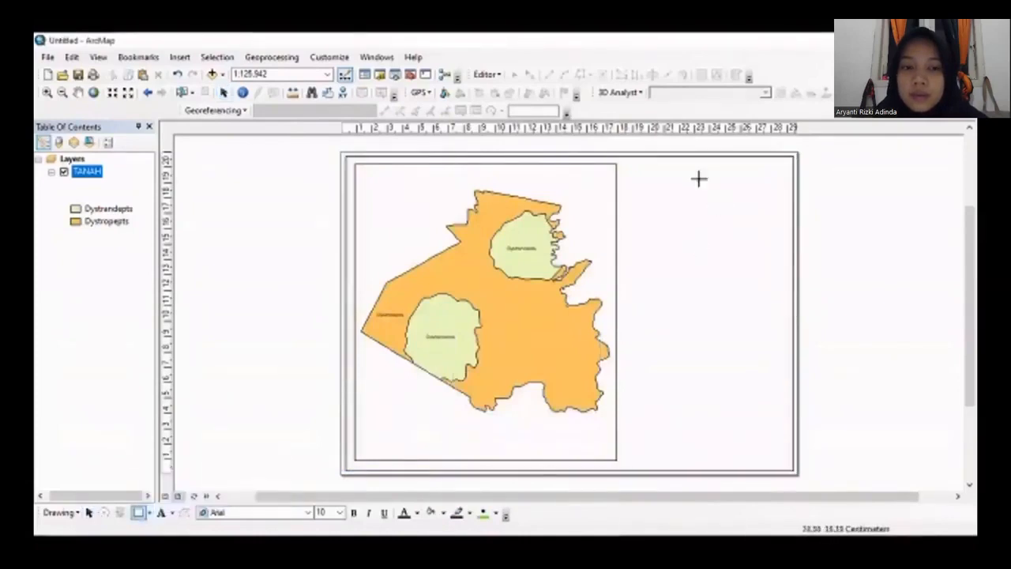
left_click_drag(647, 168, 787, 460)
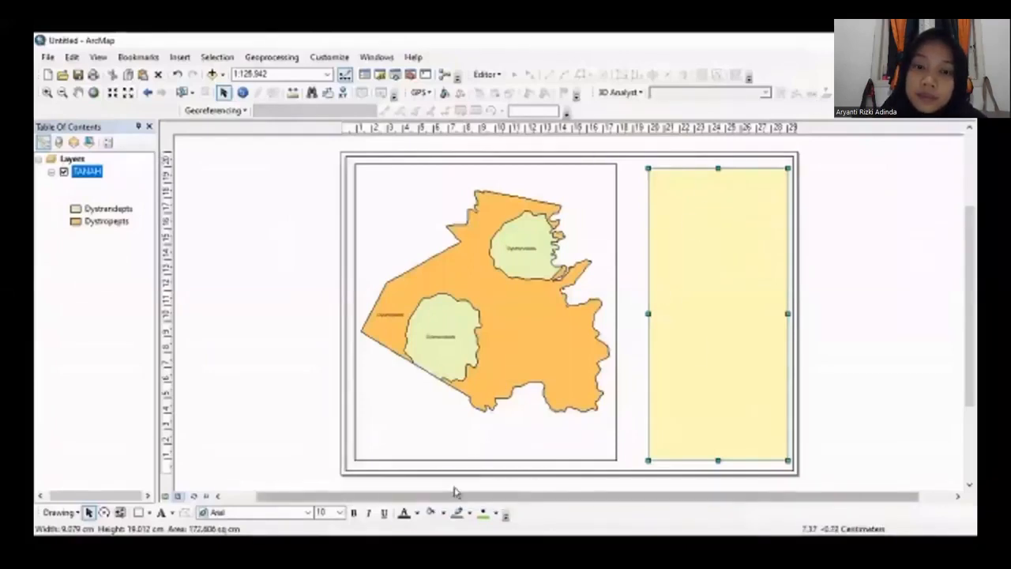
left_click(443, 512)
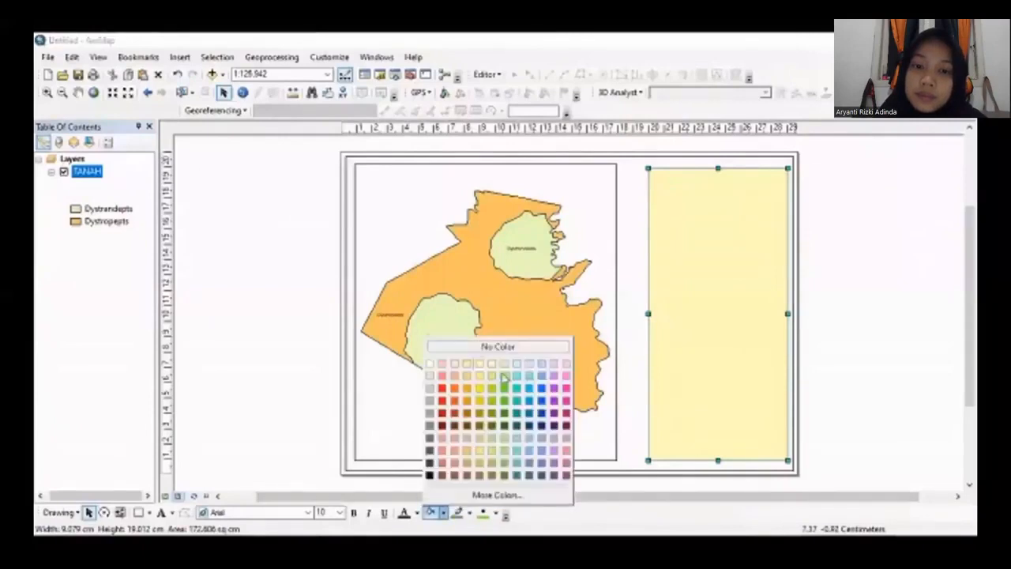
left_click(510, 348)
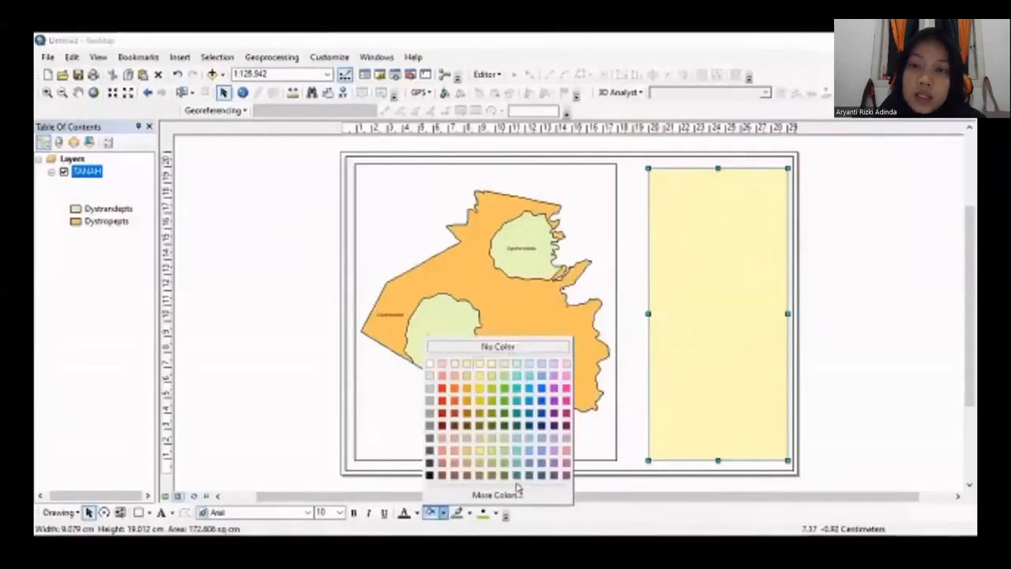
left_click(470, 512)
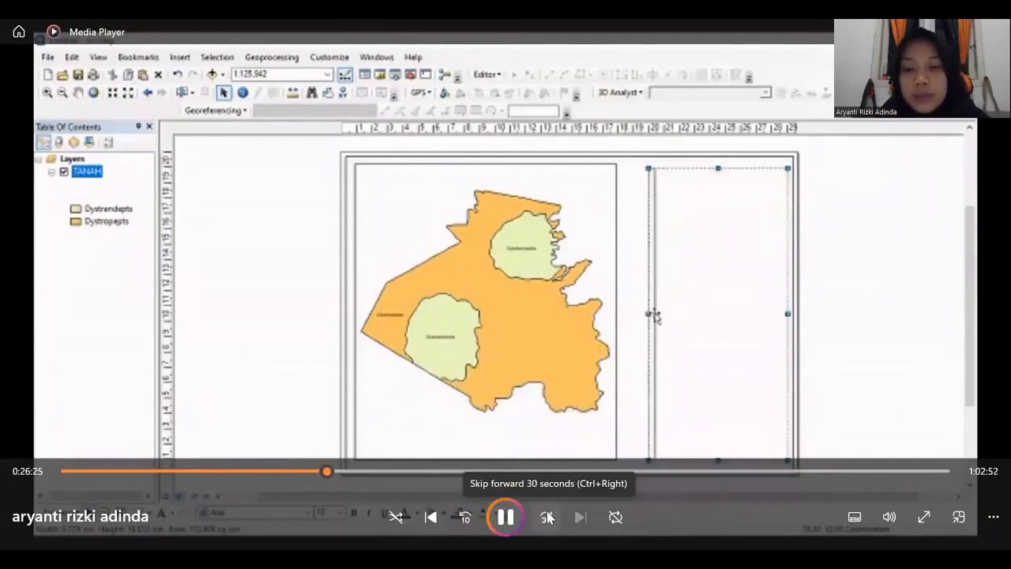
left_click(548, 516)
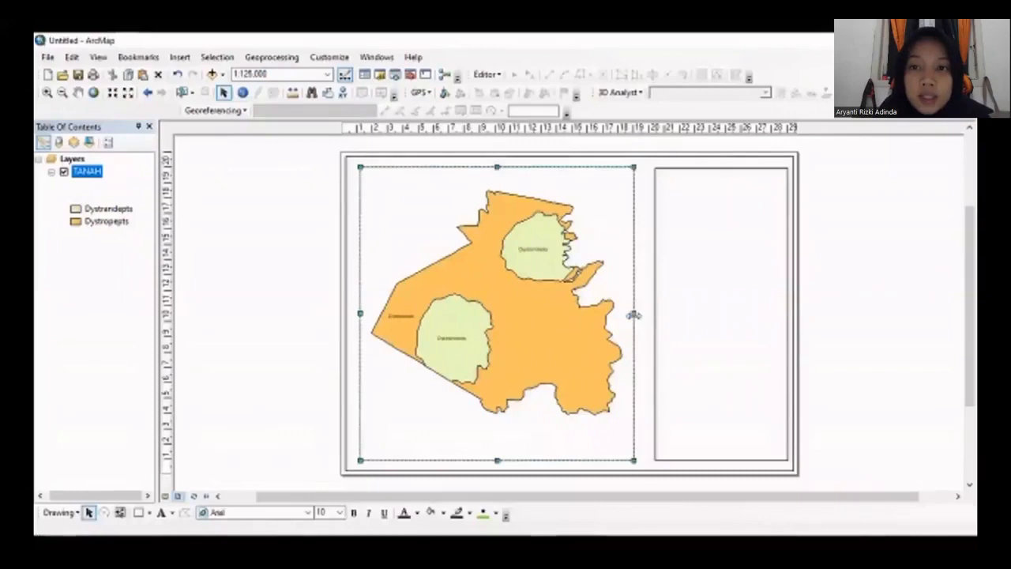
Widen the side-panel rectangle and the data frame slightly by moving the left edge of each outward
left_click(667, 289)
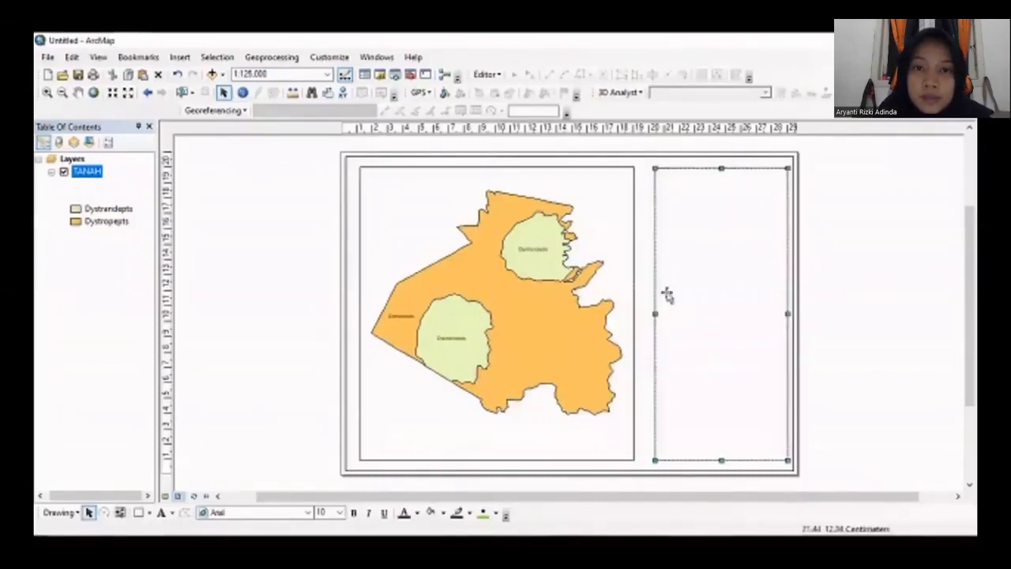
left_click_drag(655, 312, 652, 313)
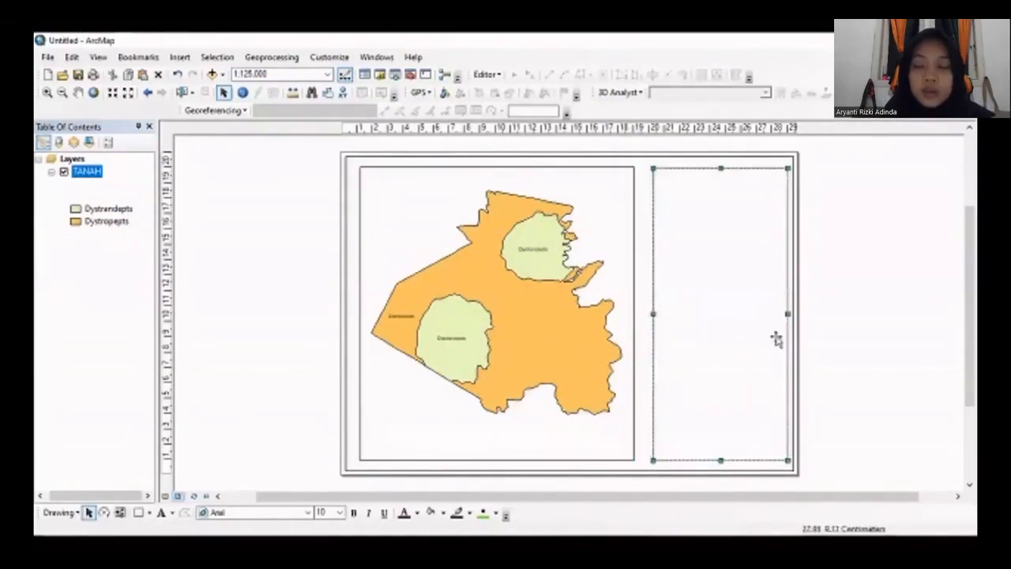
left_click(395, 282)
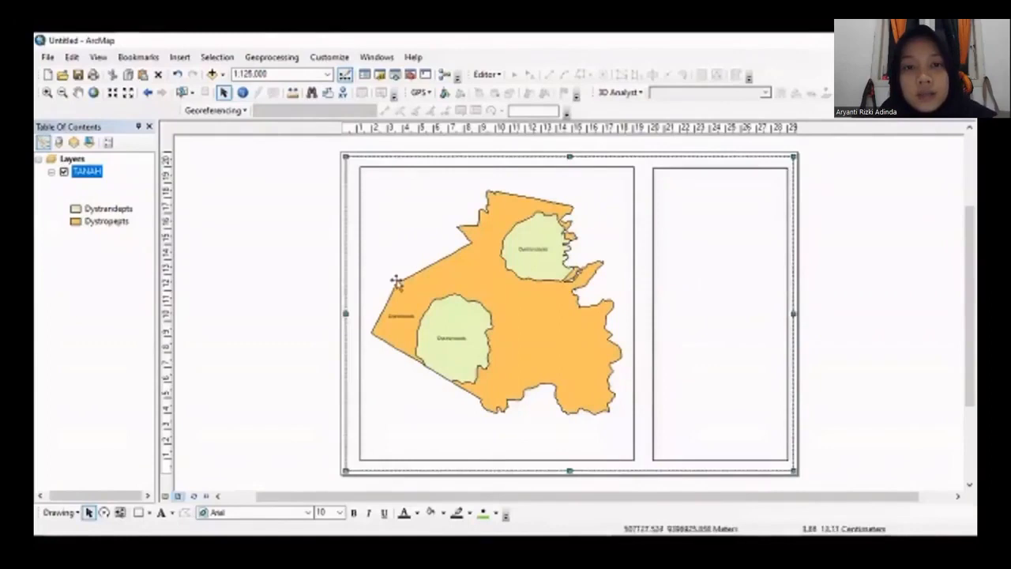
left_click(395, 282)
left_click_drag(362, 312, 357, 312)
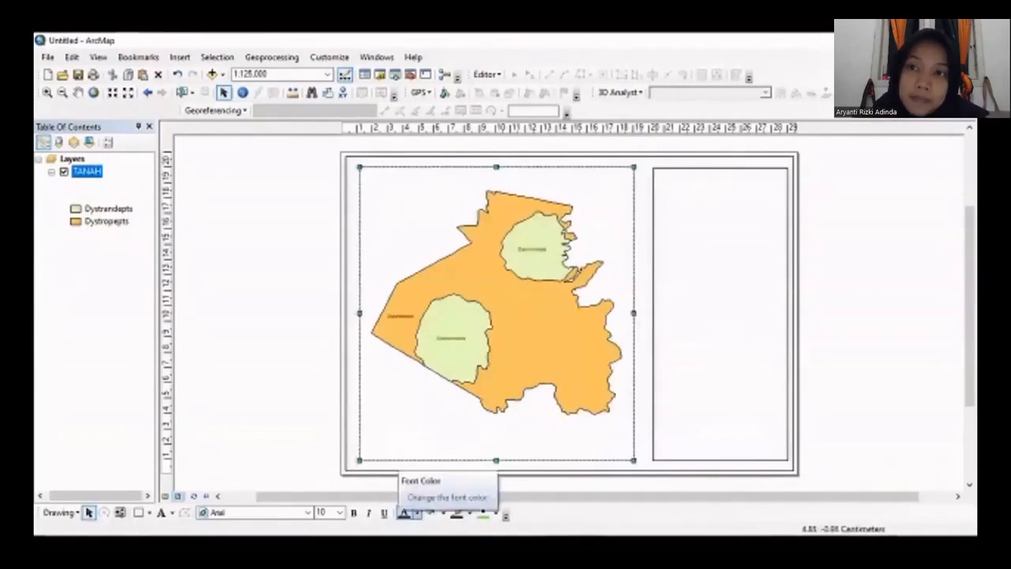
Place a short title text element near the top of the side-panel rectangle
left_click(160, 511)
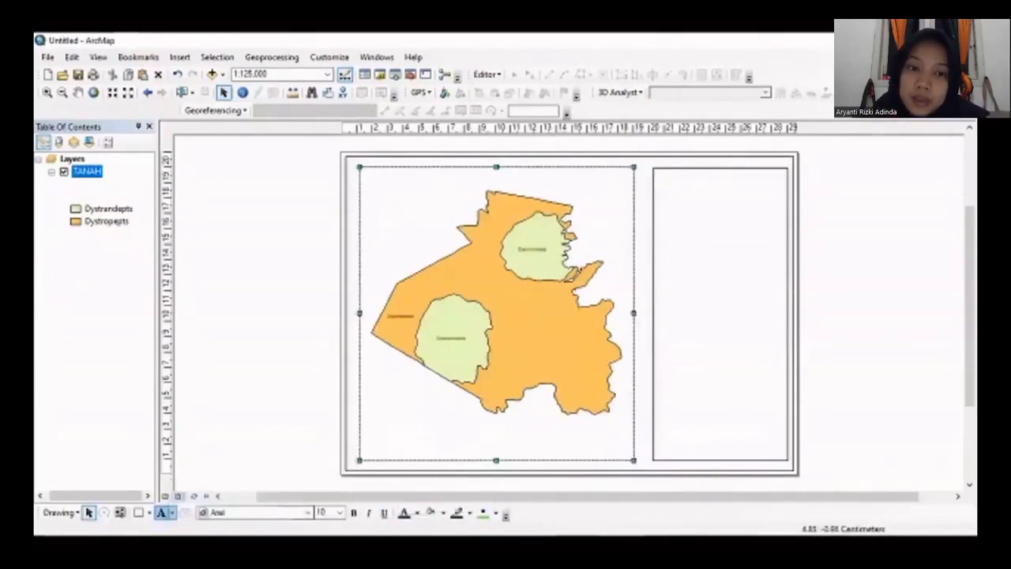
left_click(694, 179)
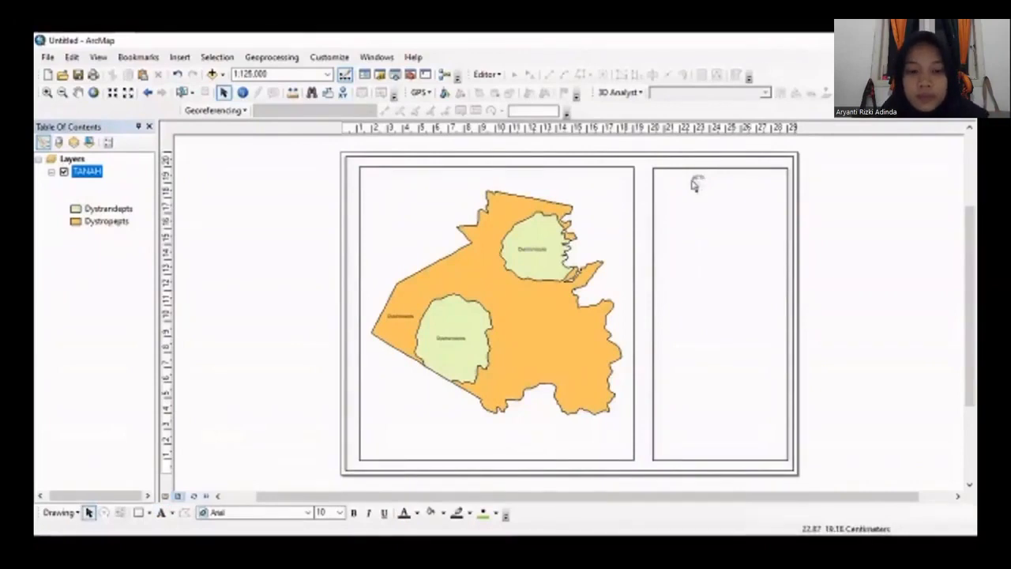
left_click(699, 180)
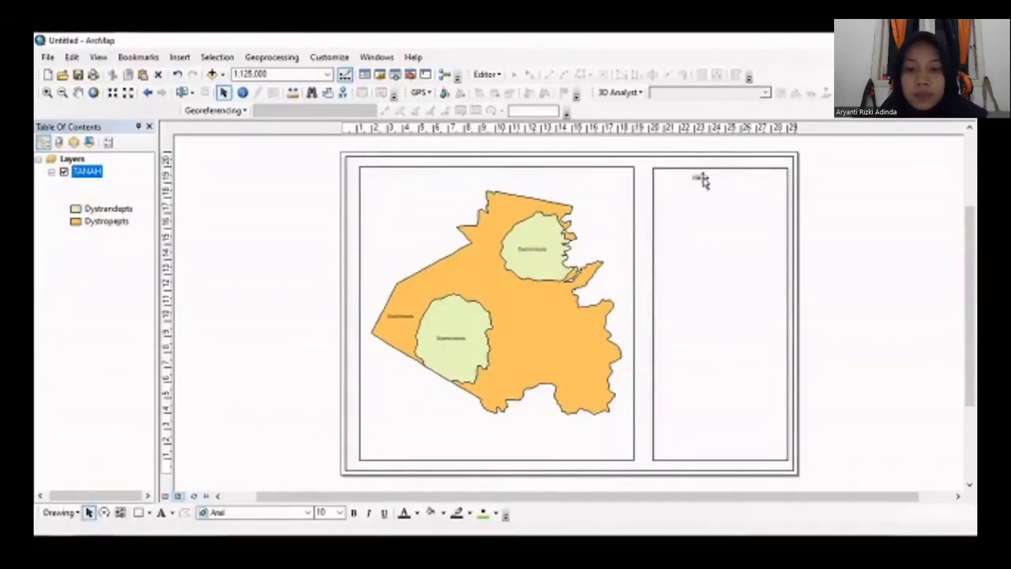
Change the wording of the title text element to "PETA TANAH" in its properties
right_click(701, 181)
mouse_move(757, 400)
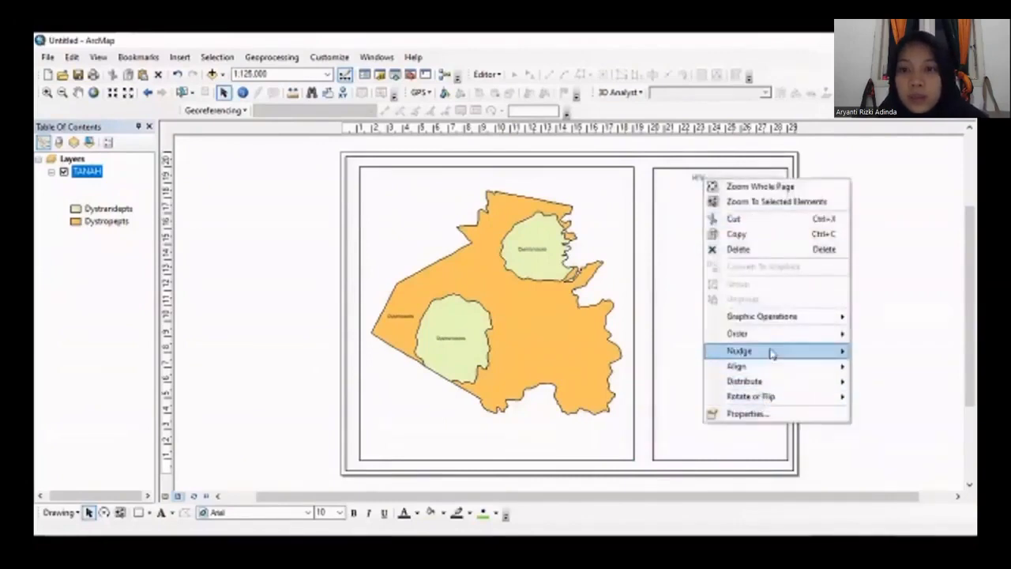
left_click(767, 413)
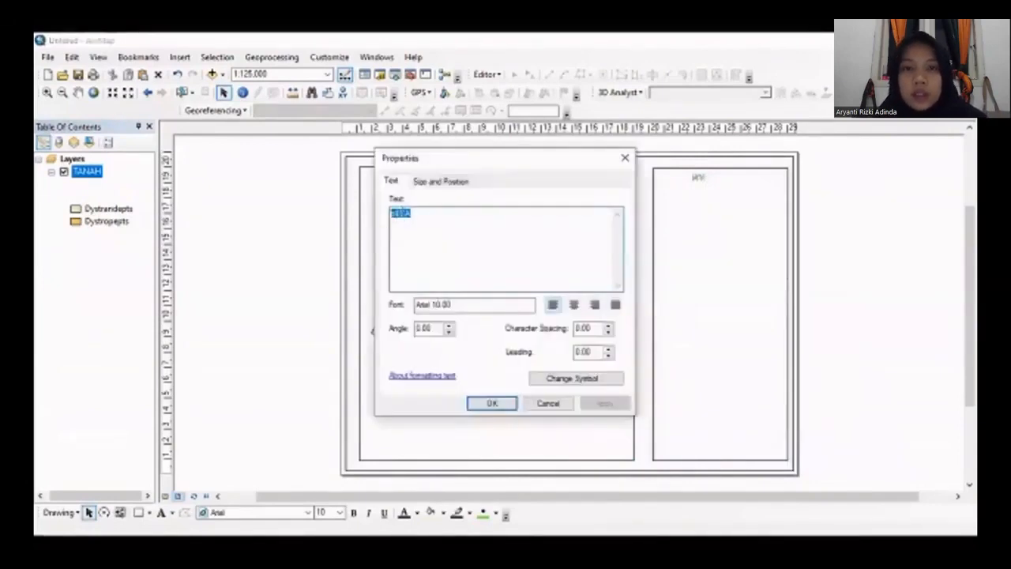
left_click(393, 213)
key("BackSpace")
type("P")
key("BackSpace")
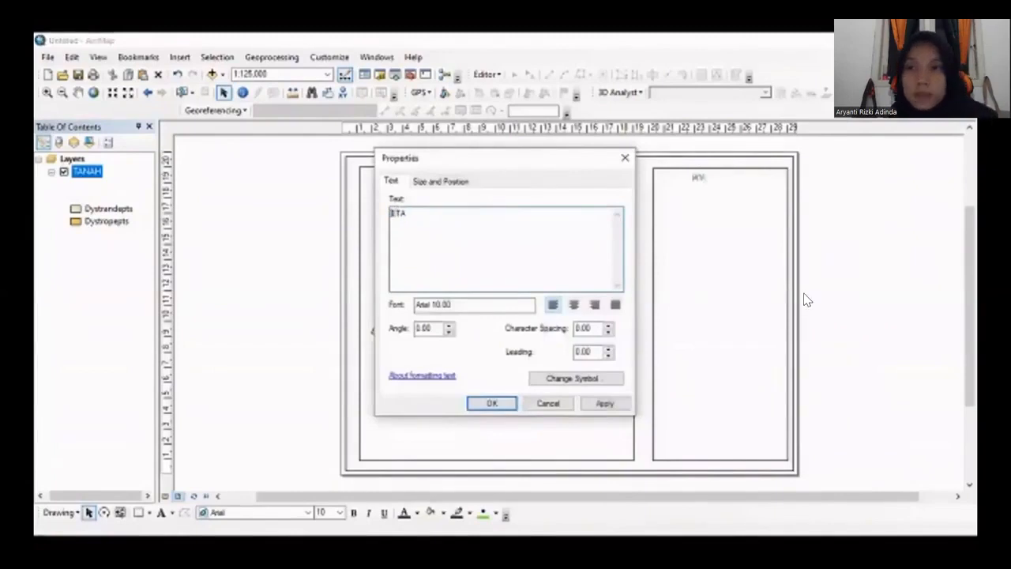
type("P")
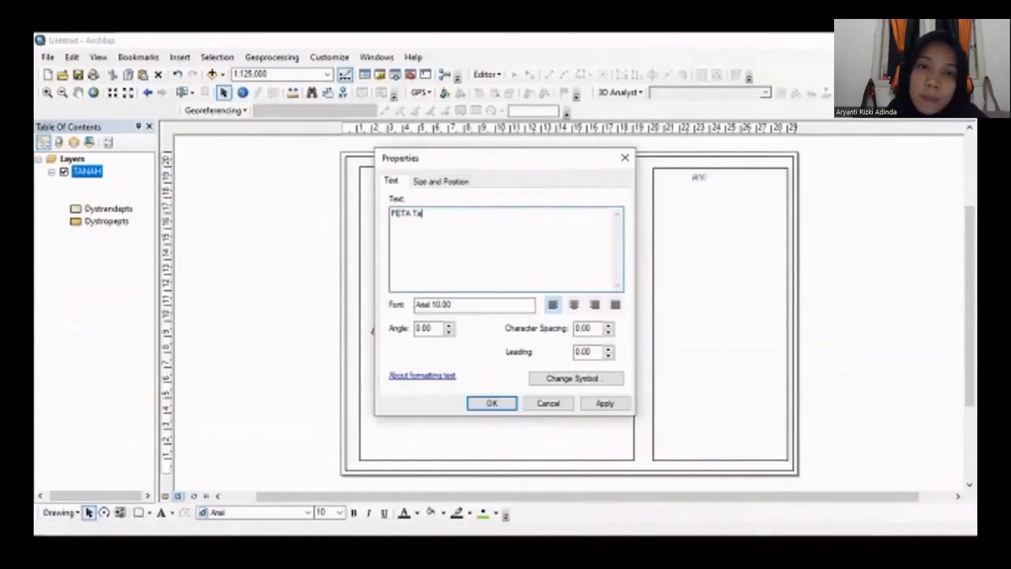
type("NAH")
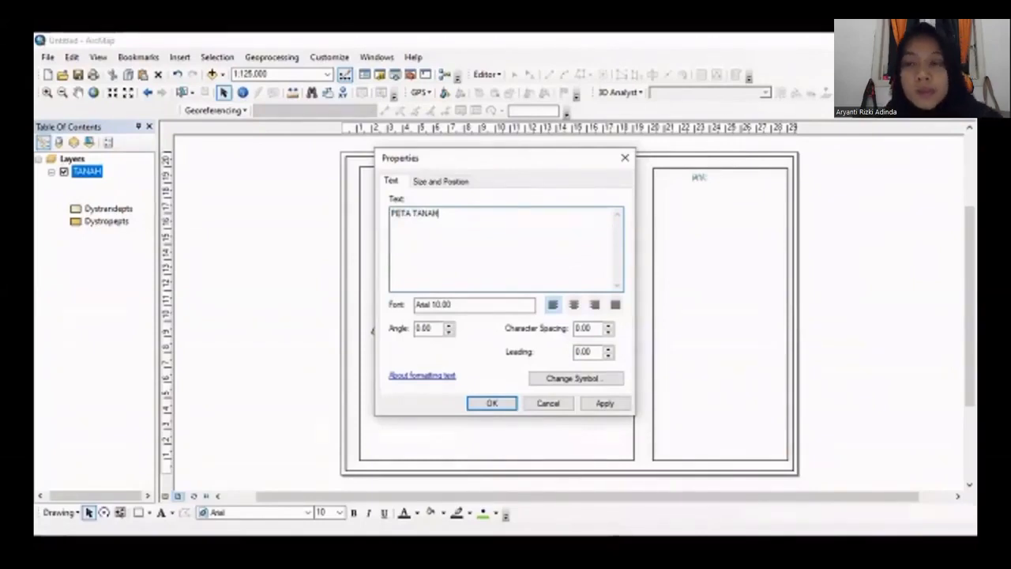
Open the coordinate system settings of the Kelas Lereng (2).jpg map's data frame and expand the projected UTM systems
mouse_move(858, 153)
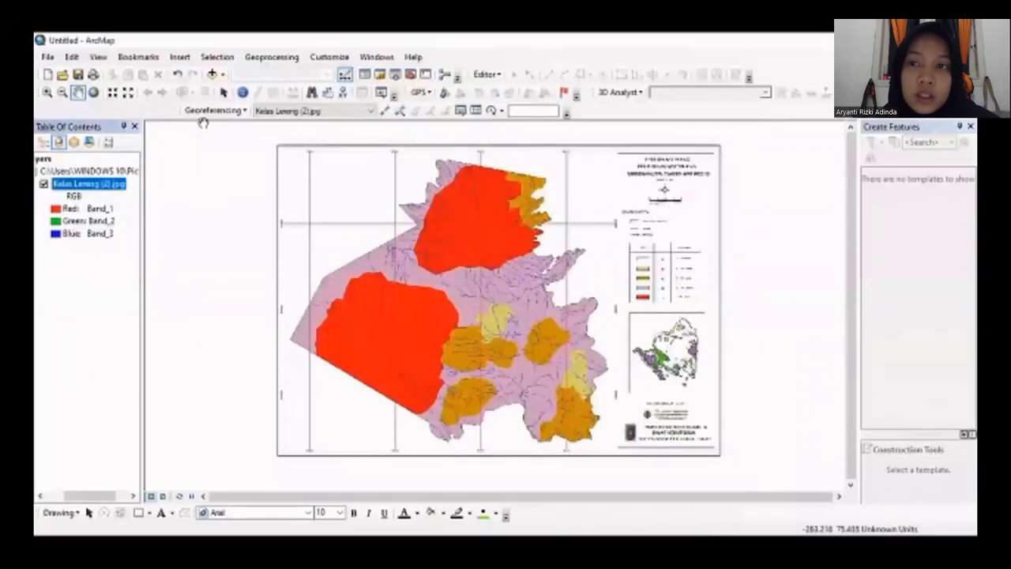
left_click(98, 57)
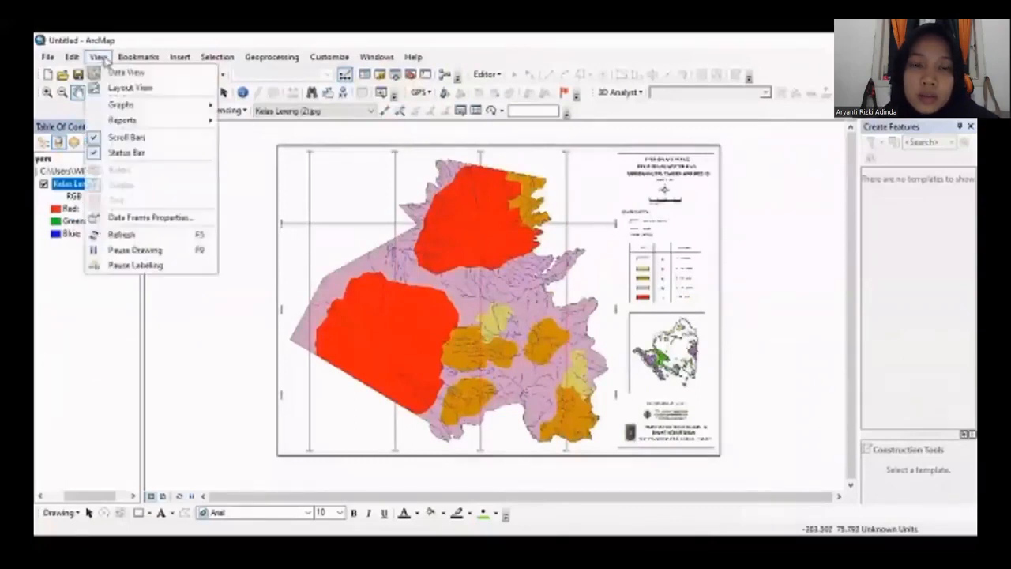
left_click(155, 217)
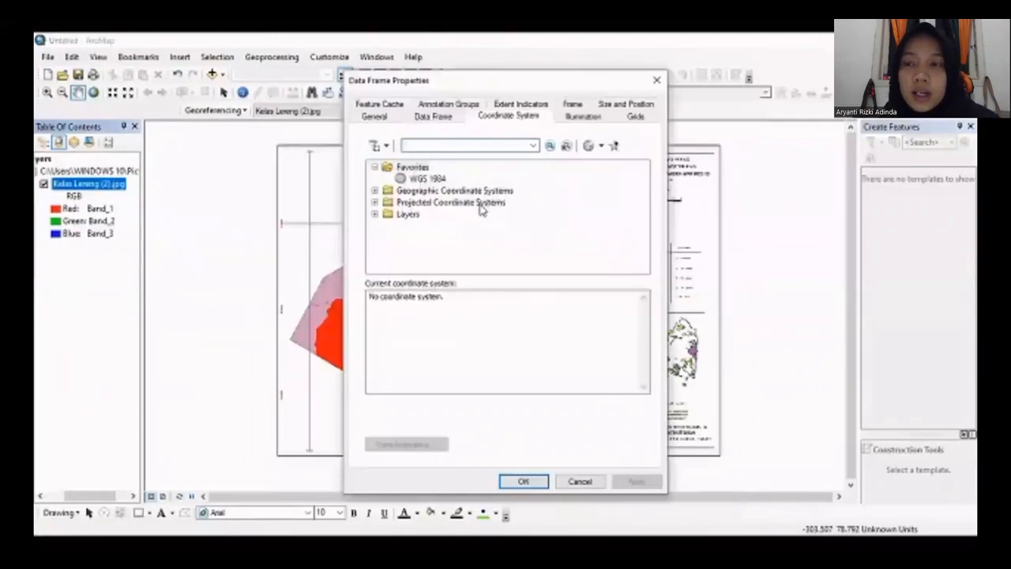
left_click(478, 204)
double_click(478, 204)
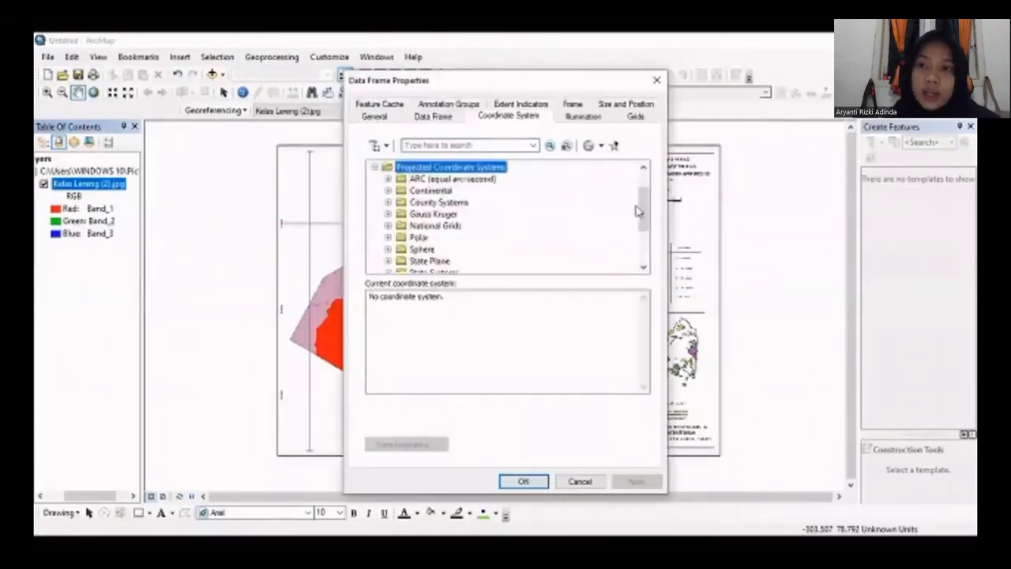
left_click_drag(643, 212, 644, 242)
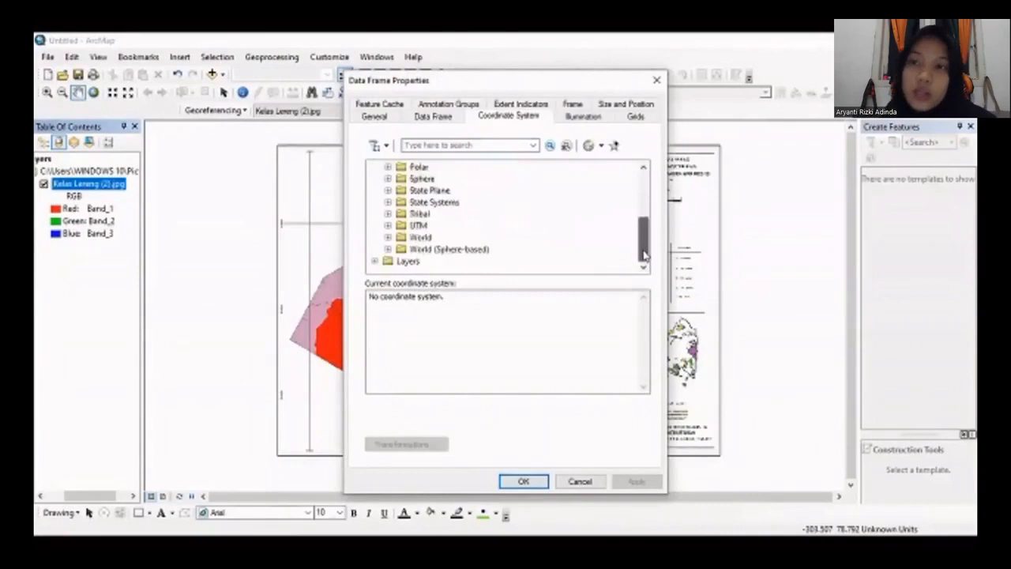
double_click(420, 225)
Set the data frame's coordinate system to WGS 1984 UTM Zone 48S from the Southern Hemisphere group and apply it
left_click_drag(644, 227, 644, 248)
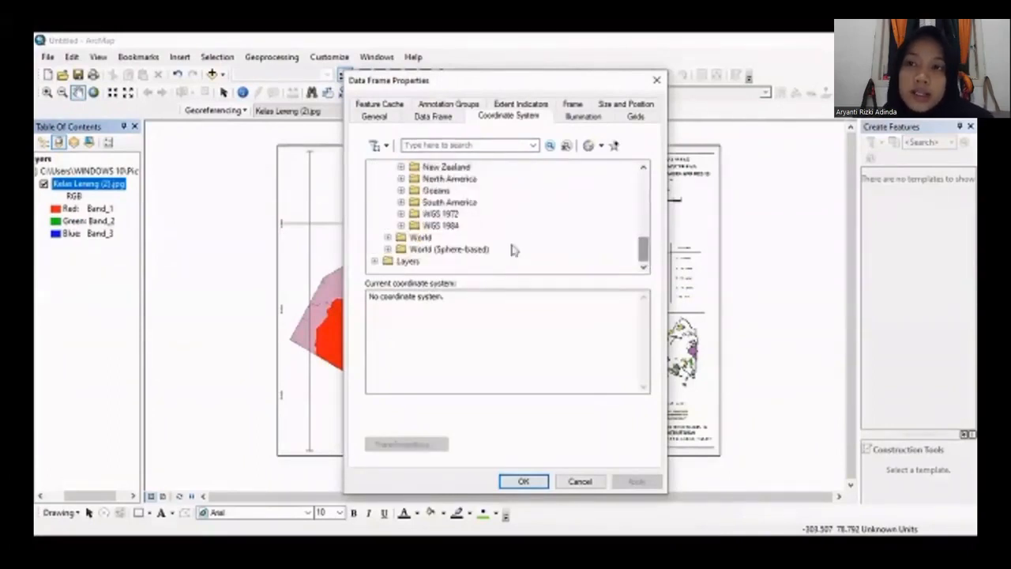
double_click(441, 225)
double_click(463, 241)
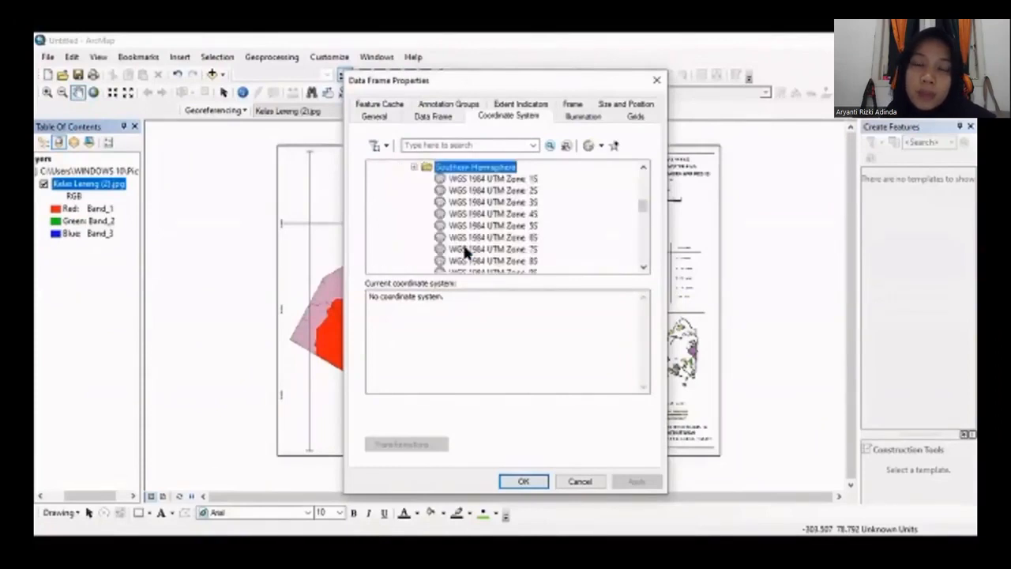
left_click_drag(643, 208, 646, 247)
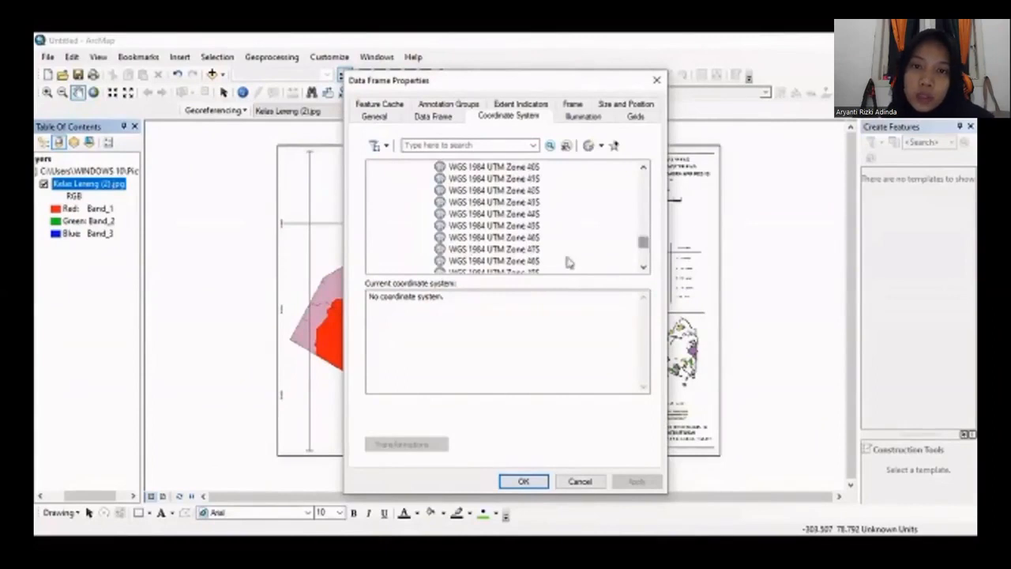
double_click(526, 261)
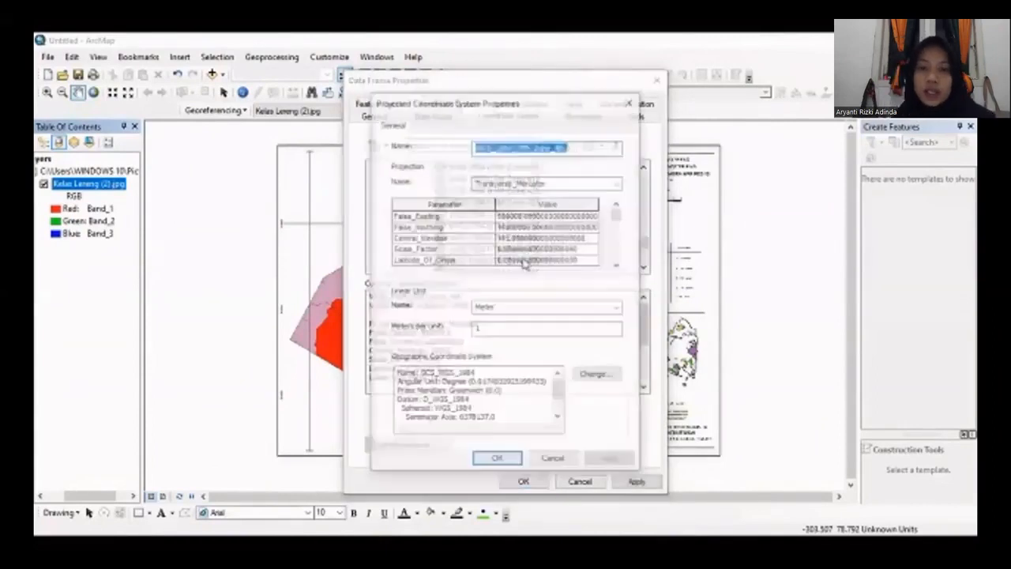
left_click(497, 462)
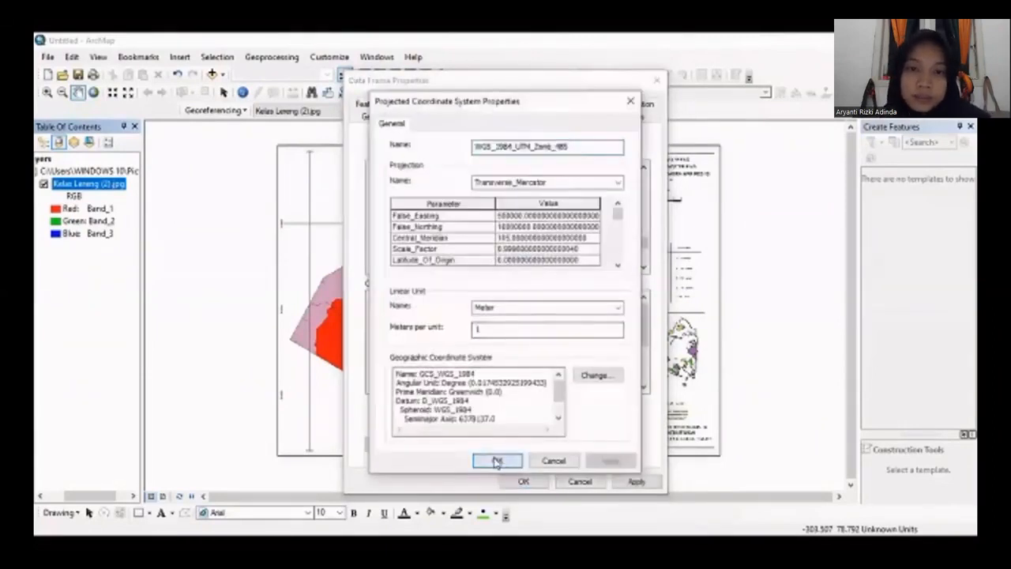
left_click(523, 482)
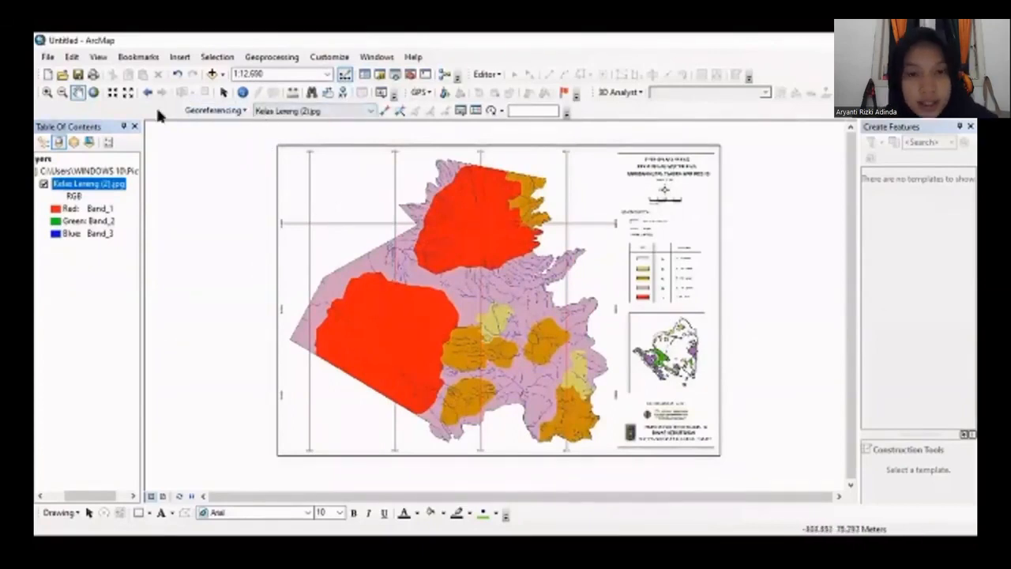
Place a georeferencing control point at the centre of the slope map's upper-left grid intersection
left_click(48, 93)
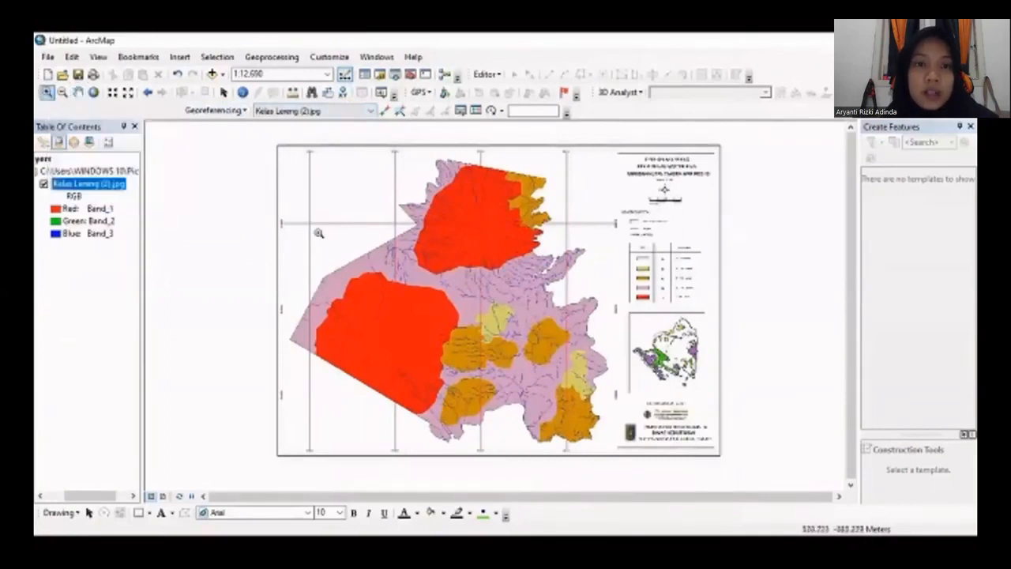
left_click_drag(301, 211, 321, 232)
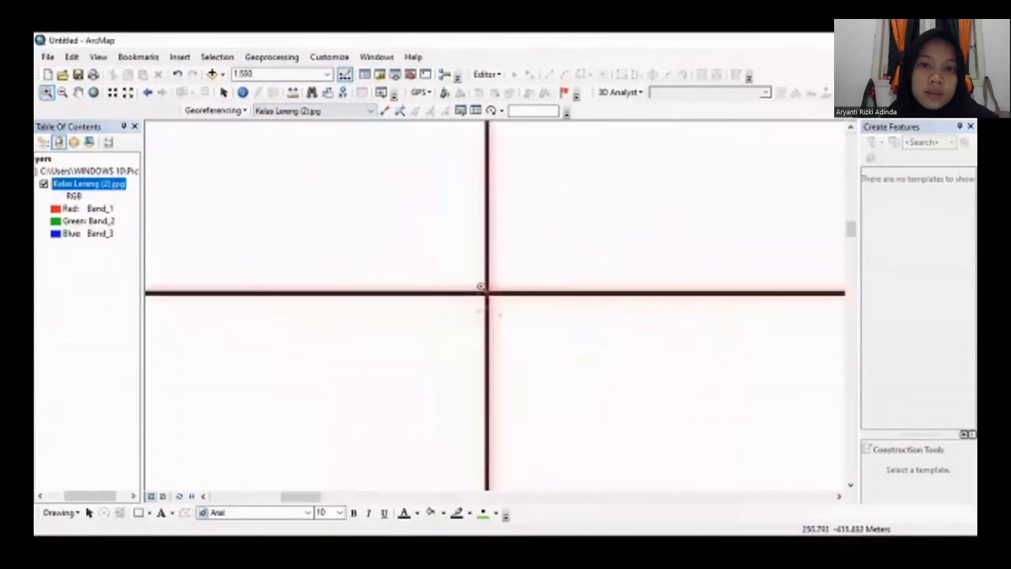
left_click_drag(480, 286, 494, 297)
left_click_drag(409, 296, 535, 420)
left_click(79, 92)
left_click_drag(505, 333, 495, 314)
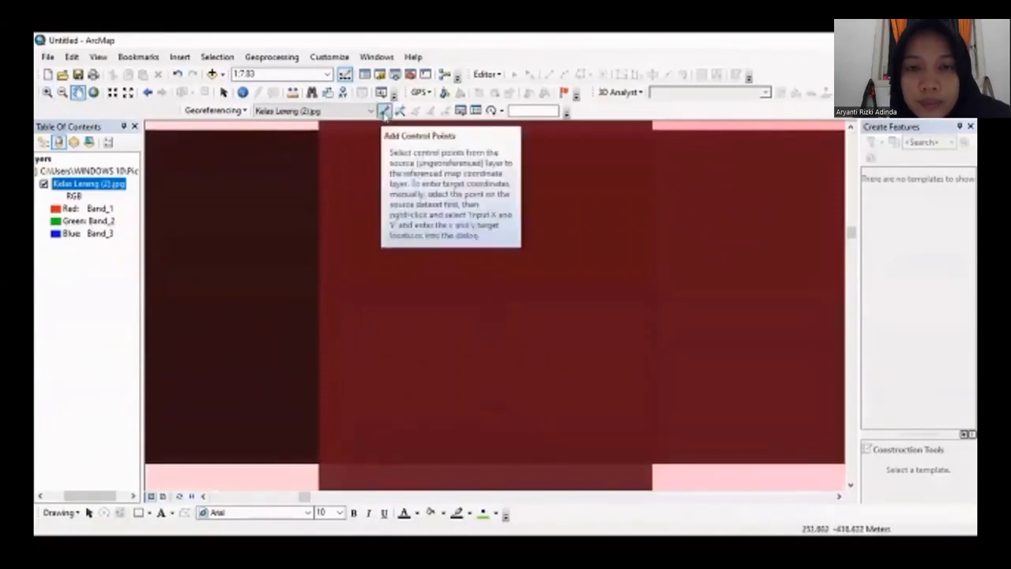
left_click(384, 110)
left_click(476, 290)
Assign map coordinates X 506000 and Y 9399500 to the upper-left control point
right_click(476, 290)
left_click(507, 292)
key("BackSpace")
type("306000")
left_click_drag(547, 291, 429, 300)
type("9386000")
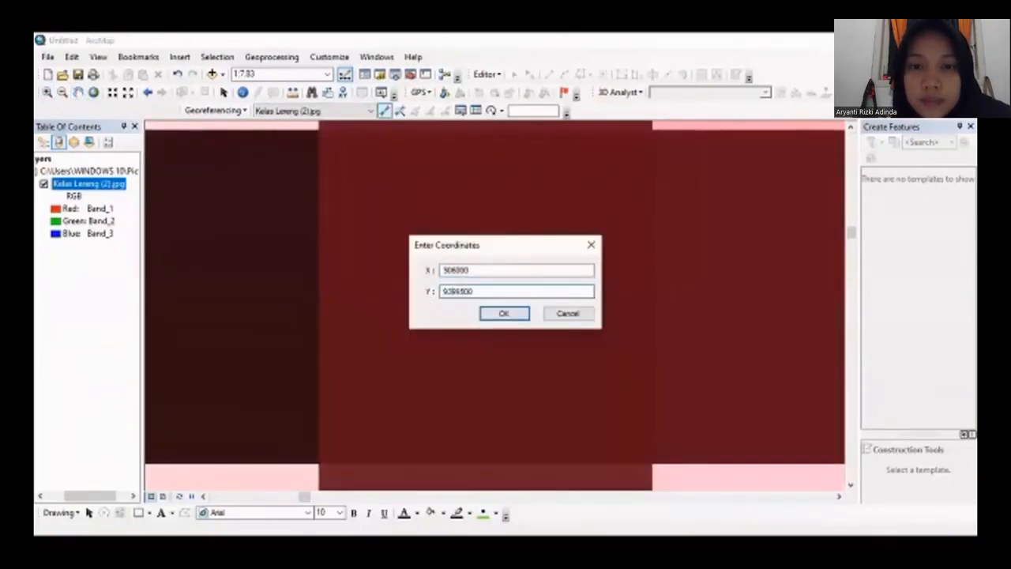
left_click(503, 314)
Place a second control point at the centre of the slope map's upper-right grid intersection
left_click(93, 93)
left_click(47, 92)
left_click_drag(559, 218, 574, 228)
left_click_drag(474, 325, 517, 371)
left_click_drag(466, 281, 521, 336)
left_click_drag(334, 154, 658, 469)
left_click(384, 111)
left_click(480, 305)
Assign map coordinates X 522500 and Y 9399500 to the upper-right control point
right_click(480, 305)
left_click(510, 310)
type("522500")
left_click_drag(539, 291, 428, 302)
type("9386000")
left_click(522, 313)
Place a third control point at the centre of the slope map's lower-right grid intersection
left_click(93, 93)
left_click(47, 92)
left_click_drag(559, 390, 574, 400)
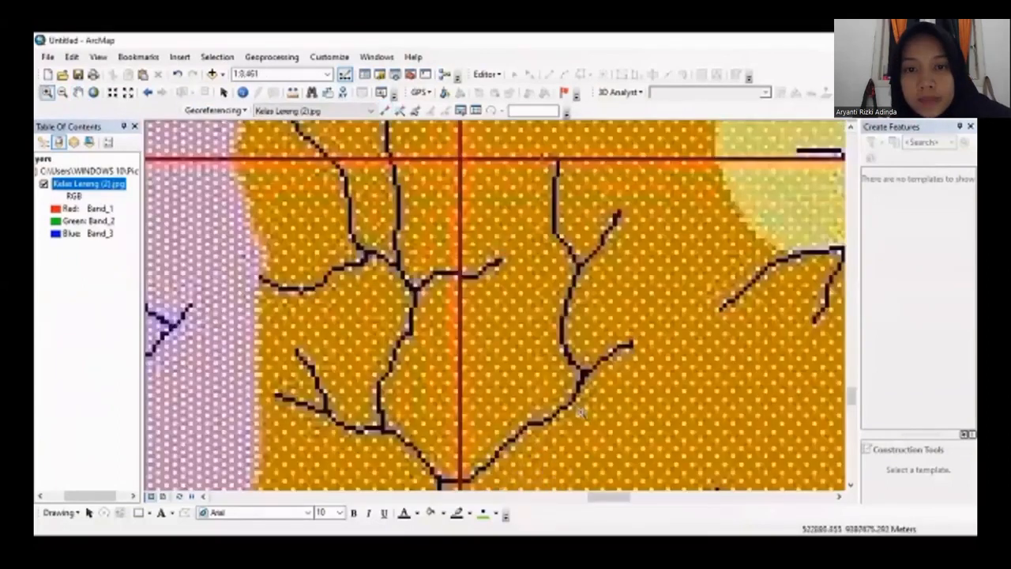
left_click(78, 93)
left_click_drag(460, 474, 465, 142)
left_click(62, 92)
left_click_drag(580, 339, 608, 357)
left_click(47, 92)
left_click_drag(551, 164, 565, 173)
left_click_drag(507, 342, 535, 361)
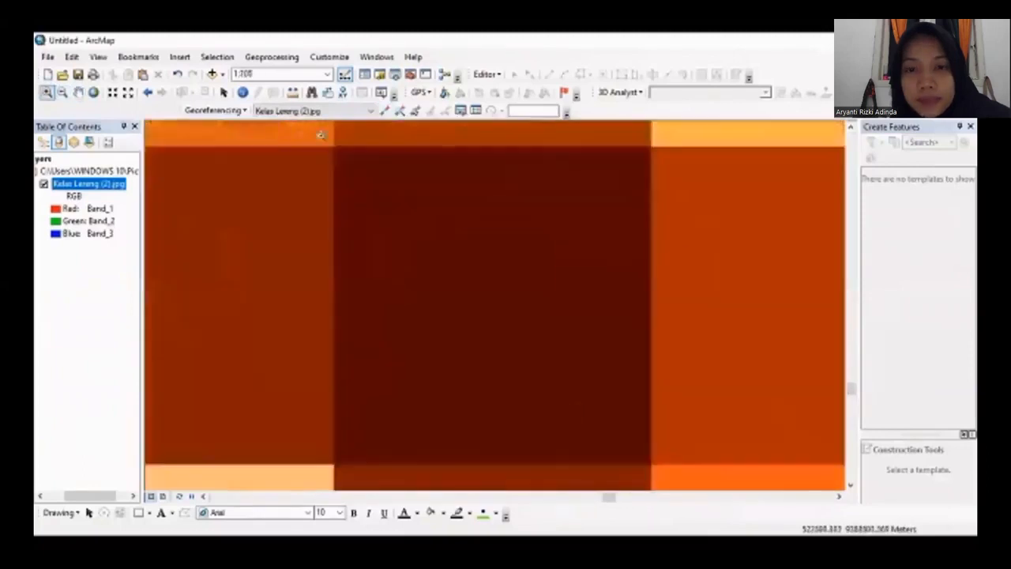
left_click(384, 110)
left_click(487, 286)
Assign map coordinates X 522500 and Y 9388500 to the lower-right control point
right_click(488, 285)
left_click(509, 292)
type("522500")
left_click_drag(505, 292, 438, 296)
type("9388500")
key("Return")
Place a fourth control point at the centre of the slope map's lower-left grid intersection
right_click(95, 184)
left_click(136, 255)
left_click(47, 93)
left_click_drag(306, 391, 314, 398)
left_click_drag(456, 289, 488, 321)
left_click_drag(383, 191, 605, 413)
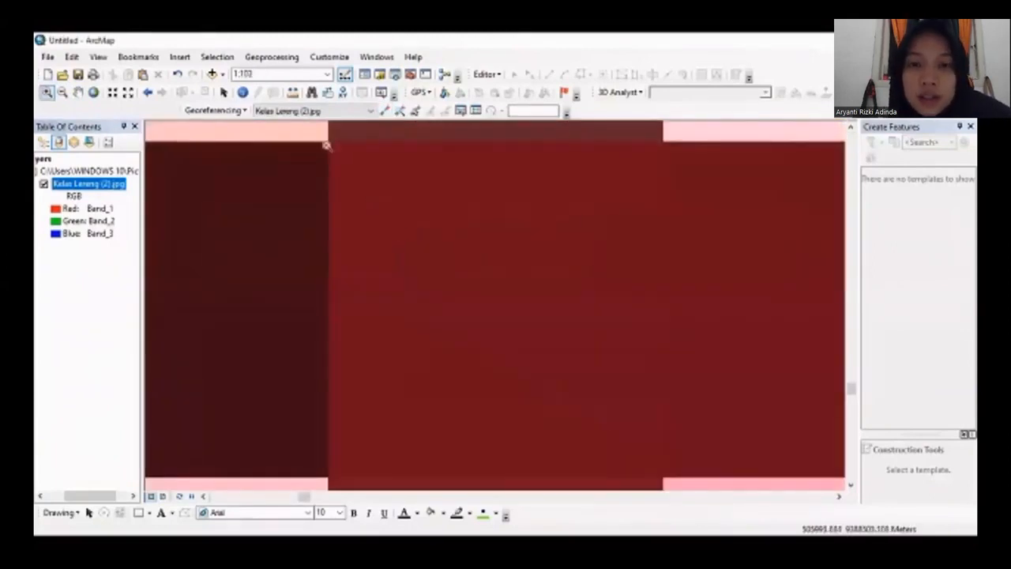
left_click_drag(313, 125, 677, 470)
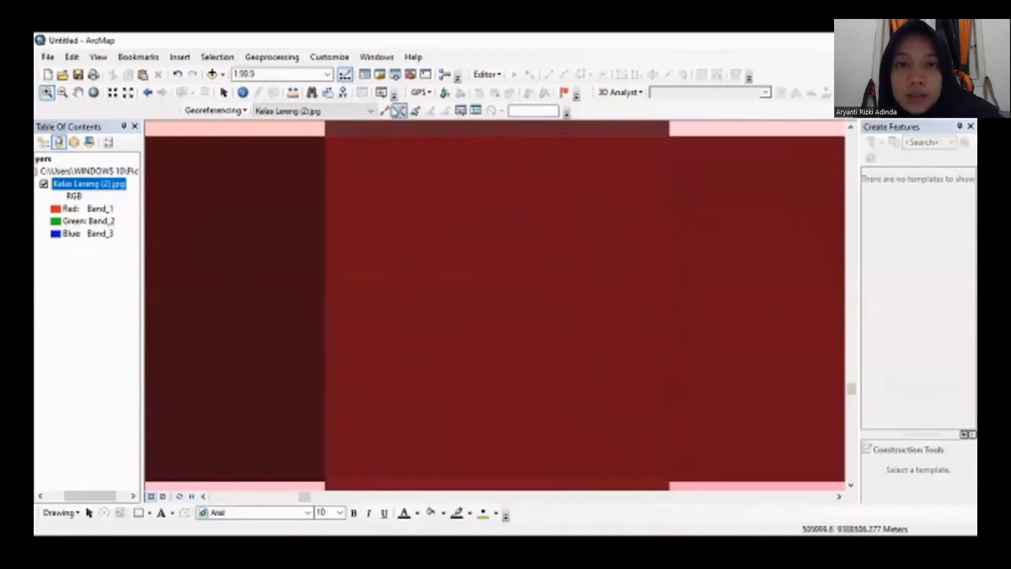
left_click(384, 110)
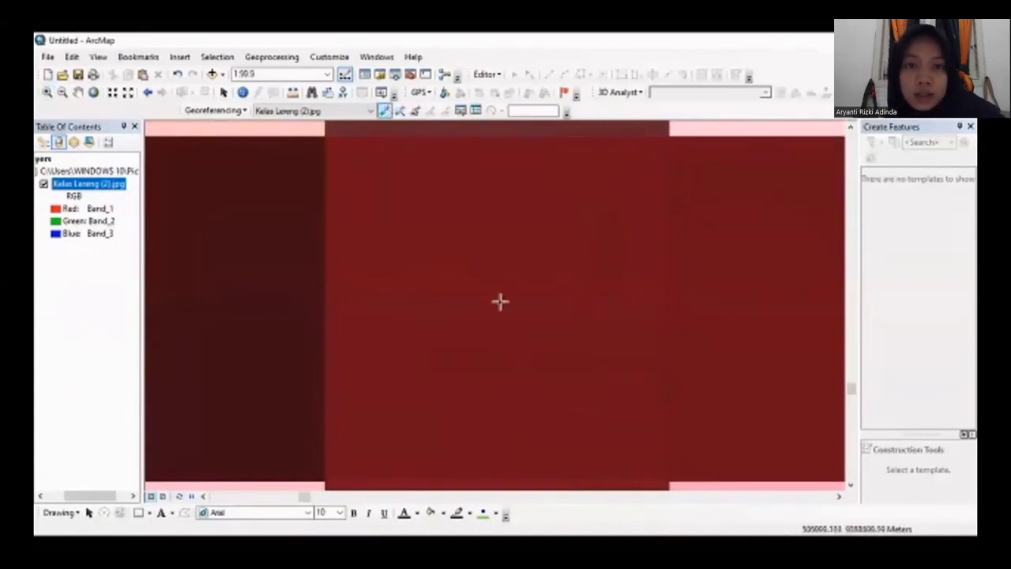
left_click(492, 299)
Assign map coordinates X 506000 and Y 9388500 to the lower-left control point
right_click(492, 300)
left_click(527, 313)
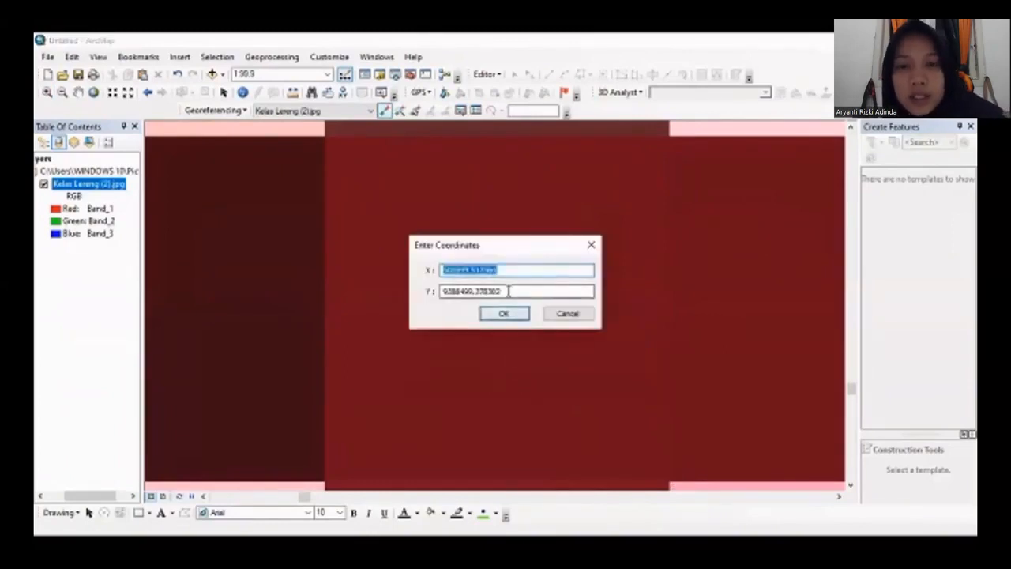
left_click_drag(507, 271, 458, 270)
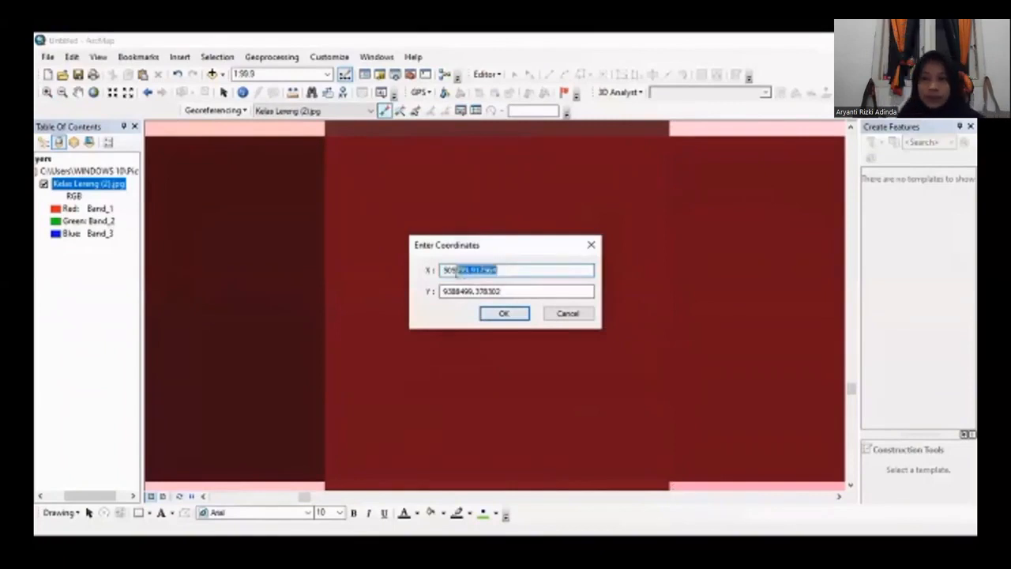
key("BackSpace")
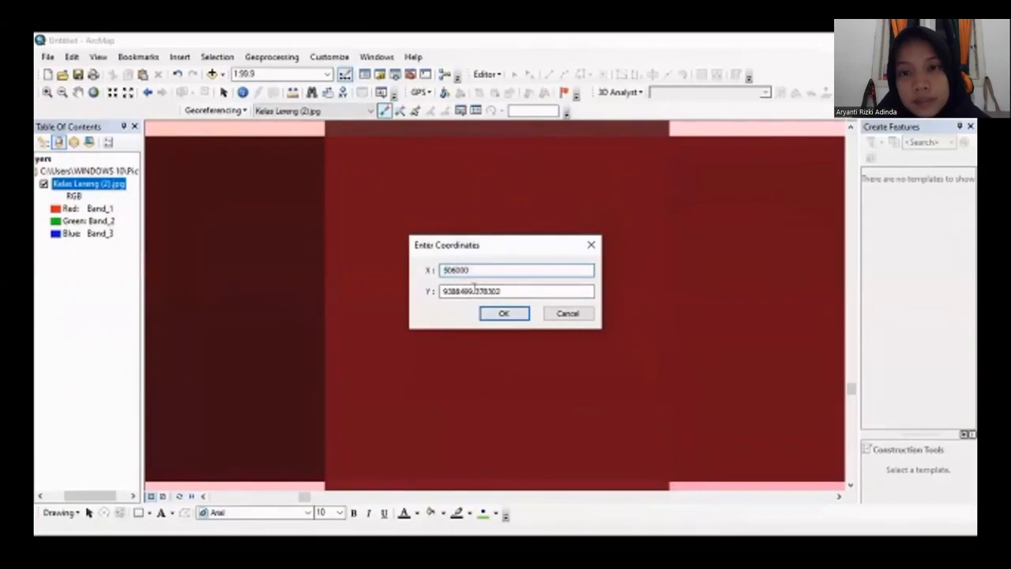
left_click_drag(510, 291, 442, 294)
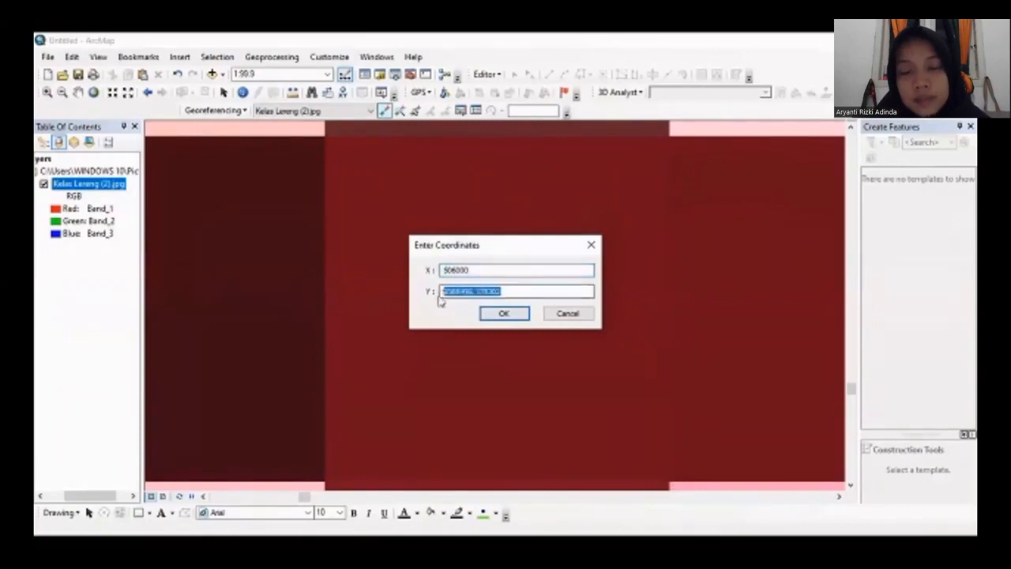
key("BackSpace")
type("9388500")
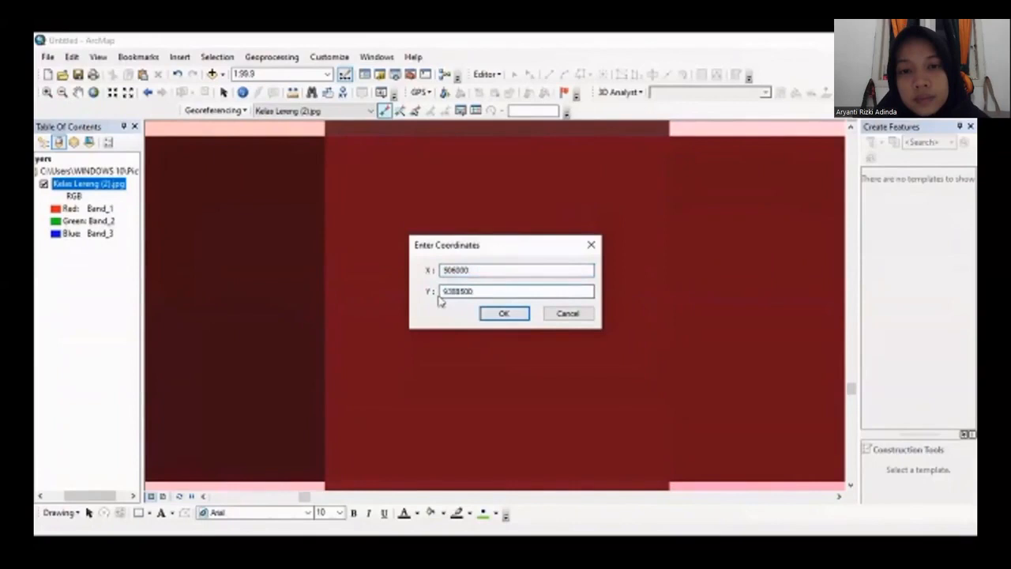
left_click(503, 314)
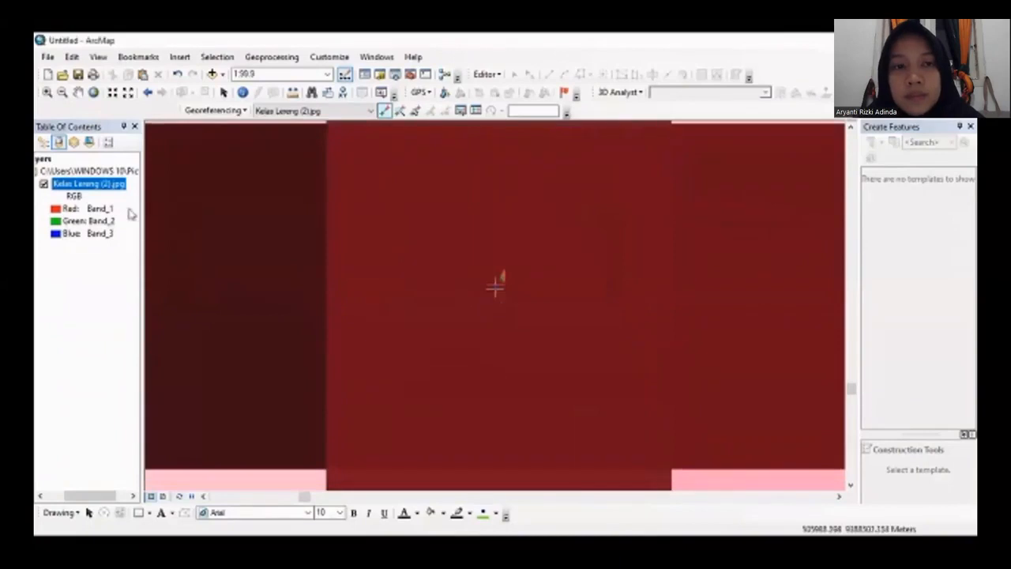
Show the full extent of the Kelas Lereng (2).jpg layer and open the link table of its control points
right_click(109, 188)
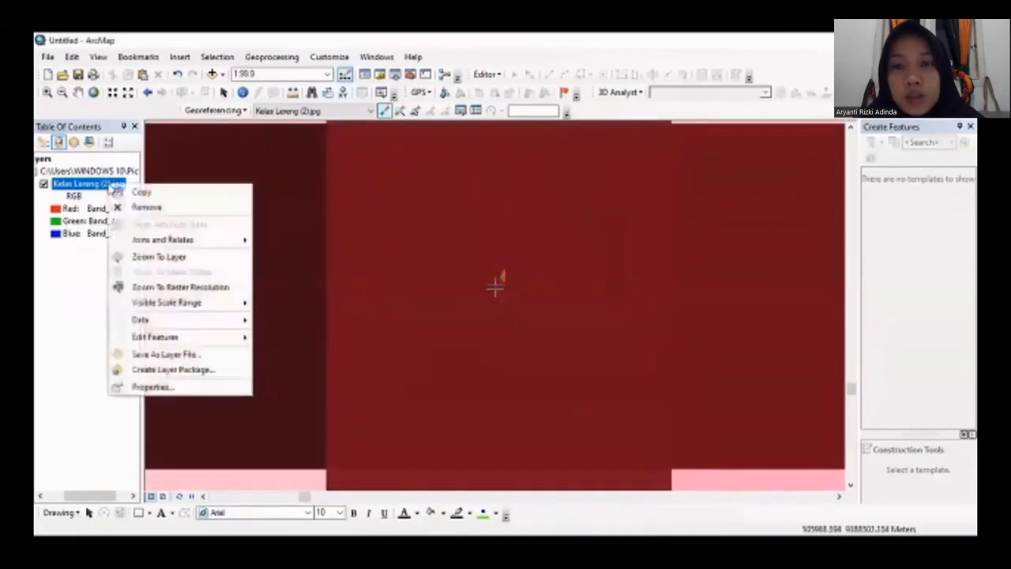
left_click(150, 258)
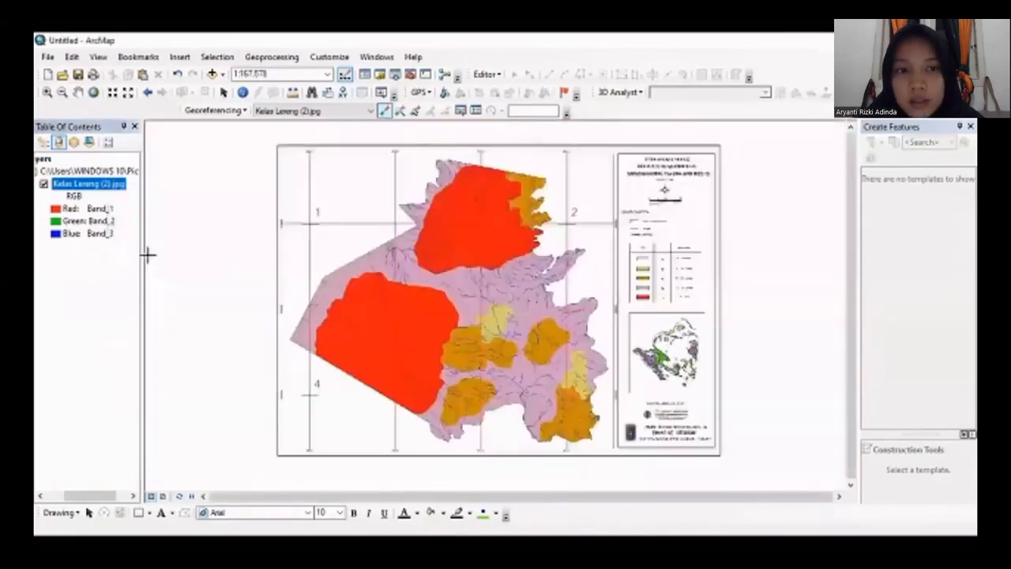
left_click(224, 92)
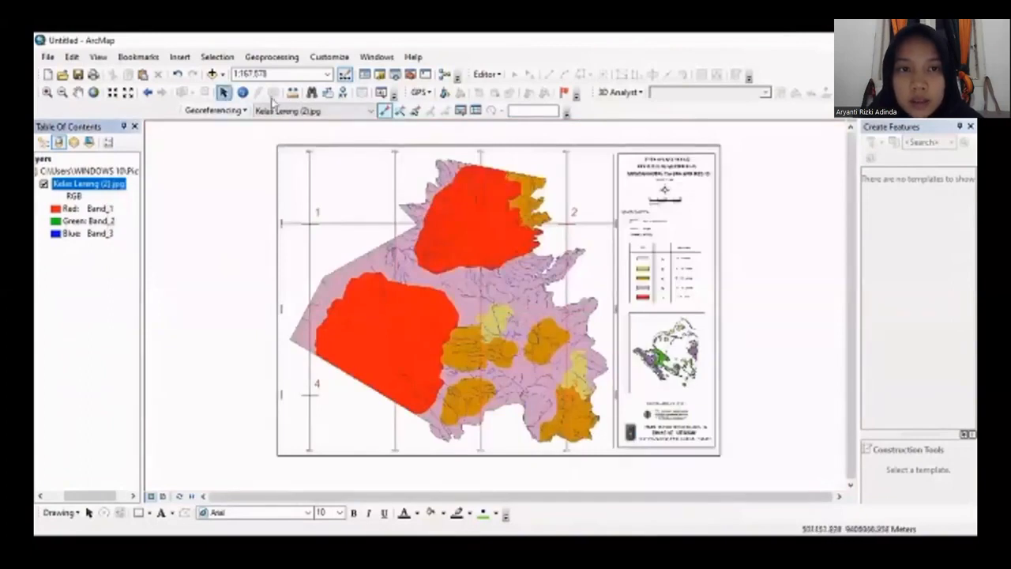
left_click(477, 111)
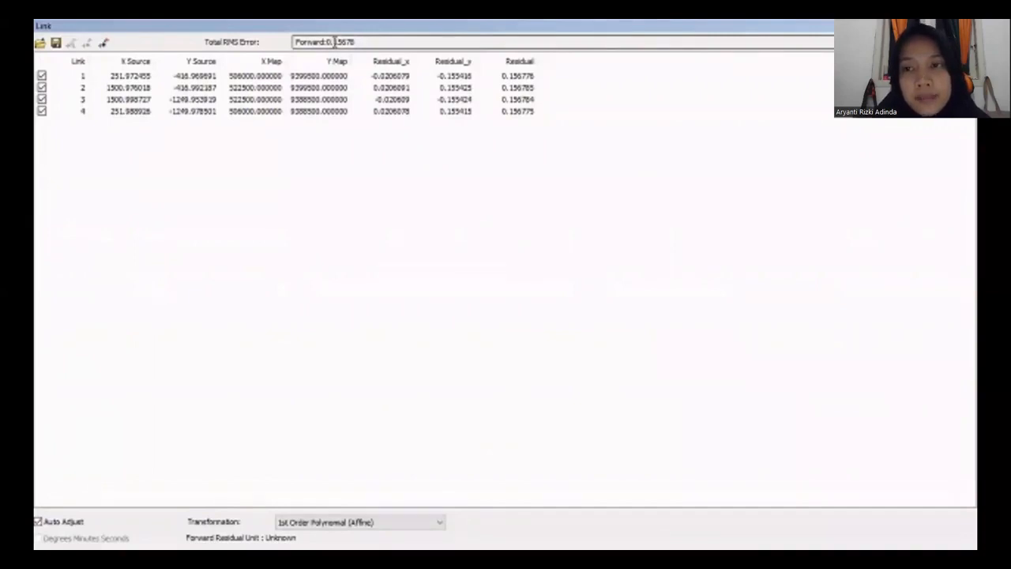
Save the control point links as a text file named "GCP_ Kelerengan" in New Folder
left_click(55, 46)
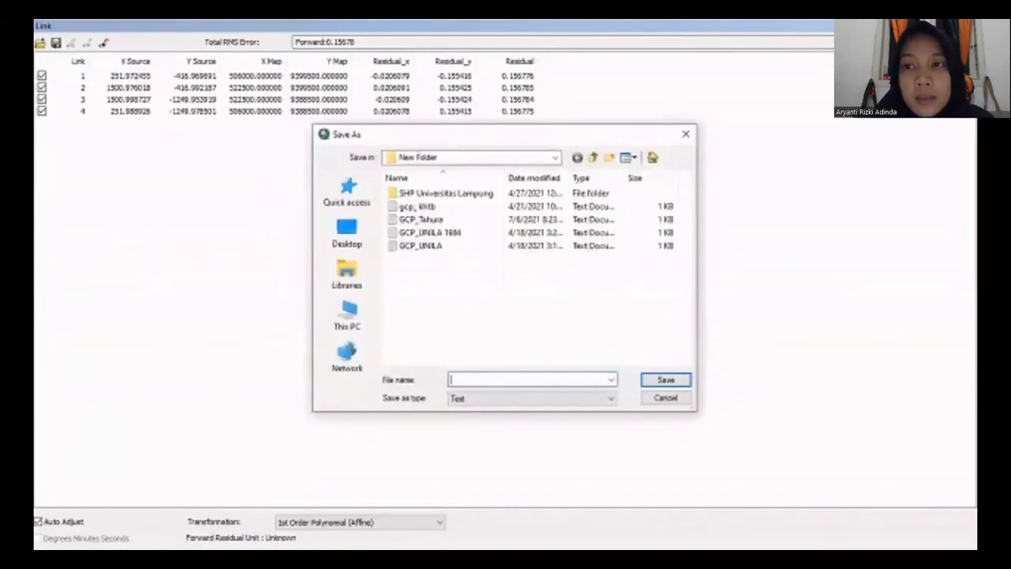
key("BackSpace")
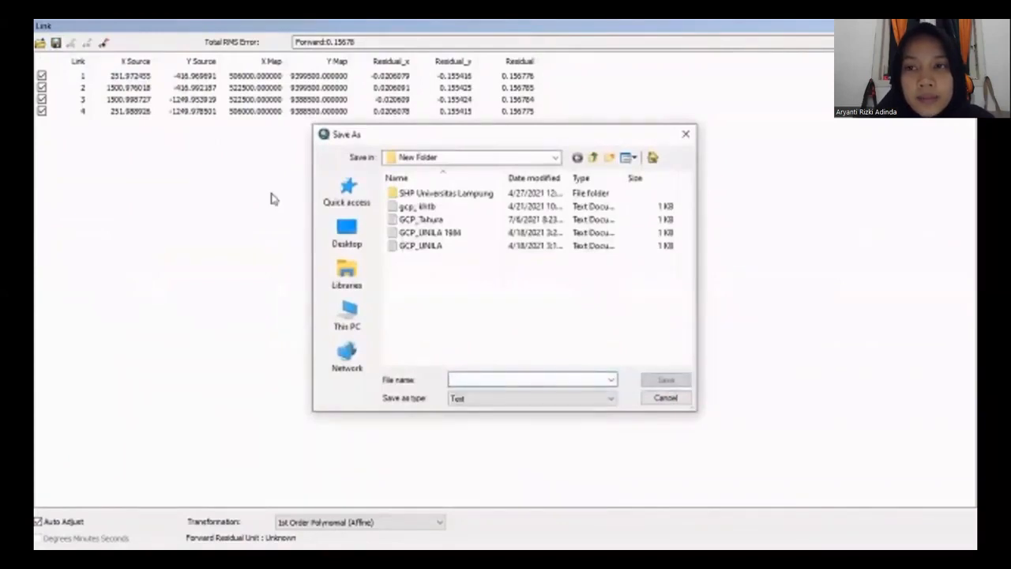
type("GCP")
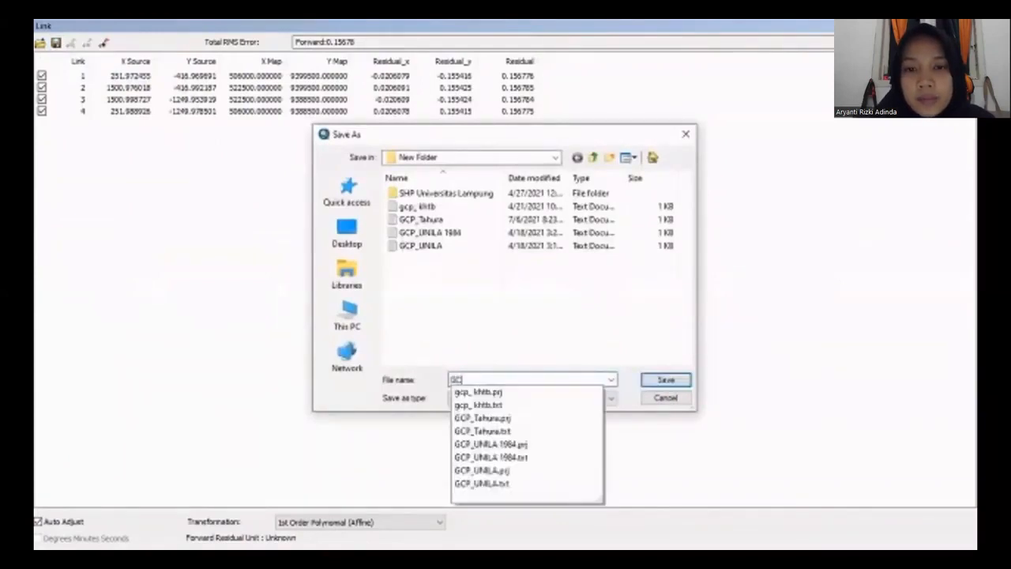
key("BackSpace")
type("P")
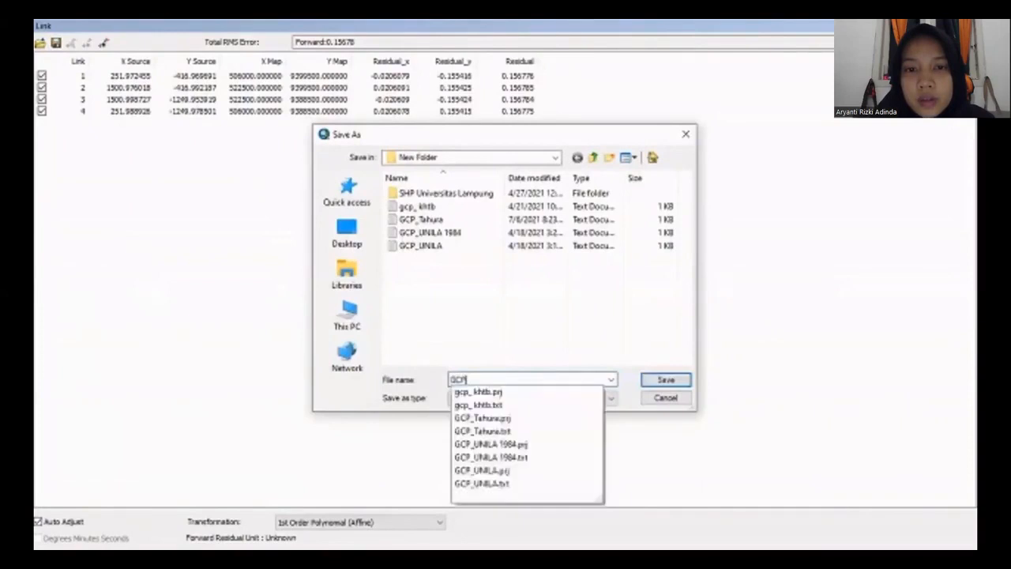
type("_")
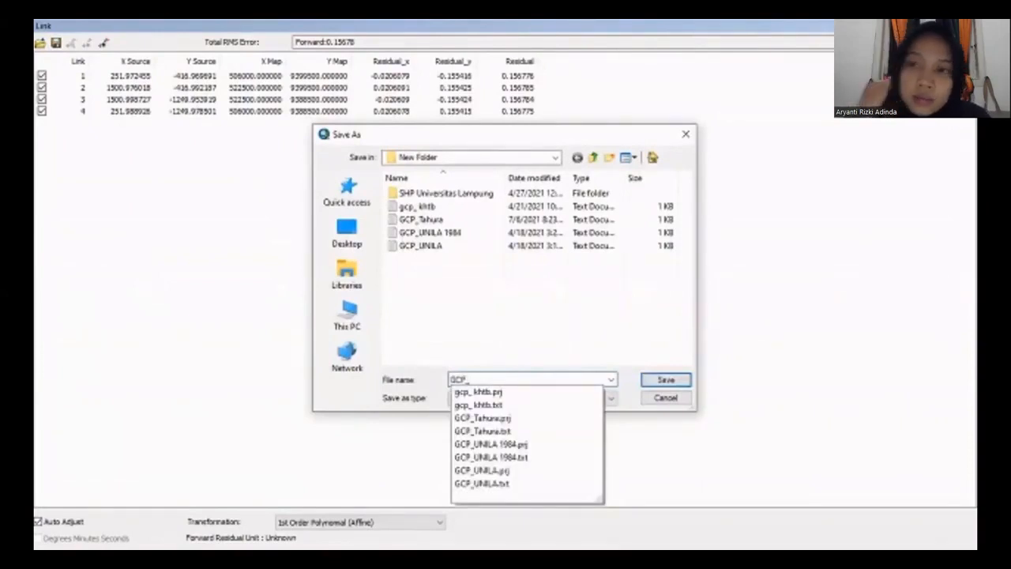
type(" K")
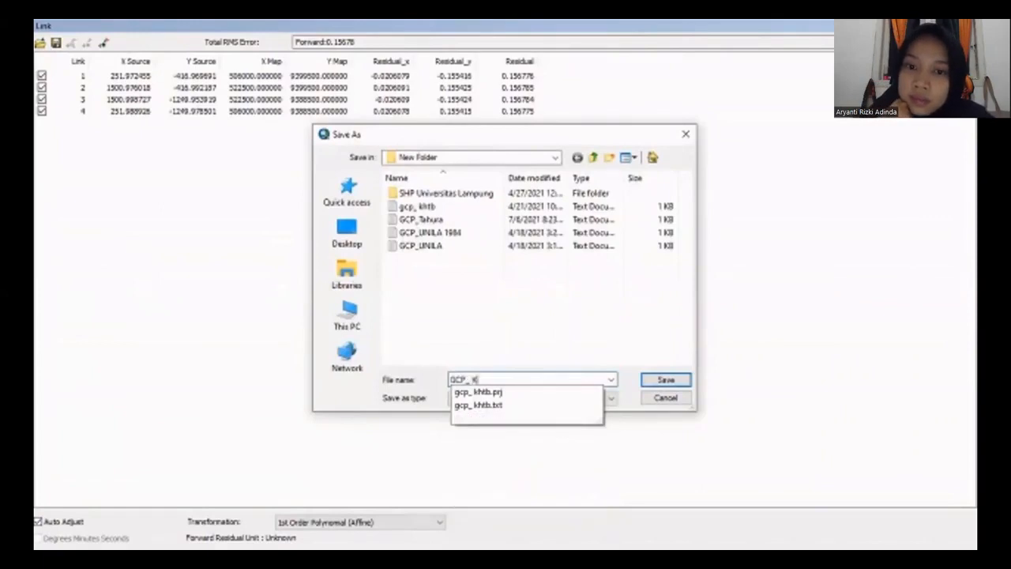
type("alam")
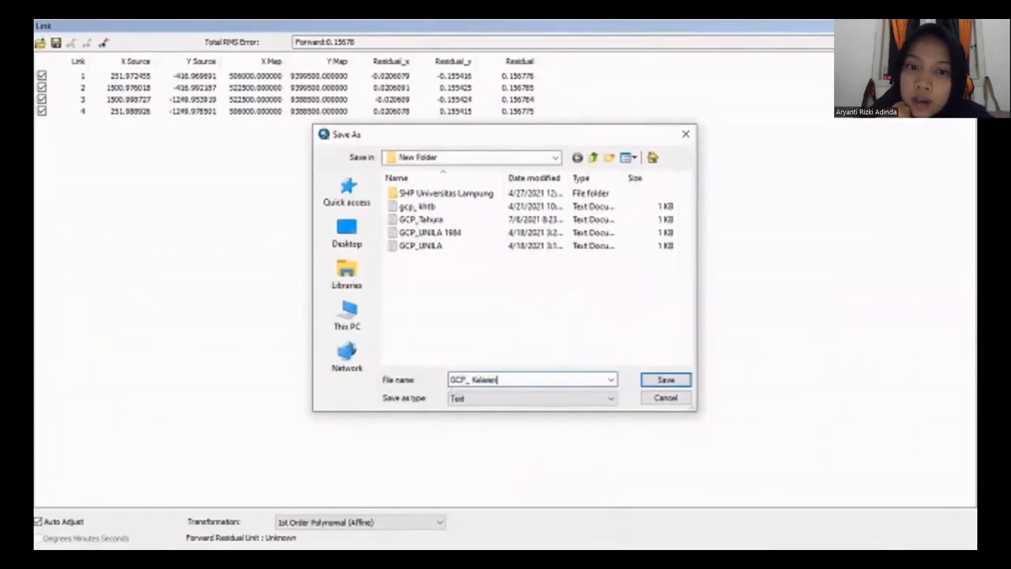
type("engan")
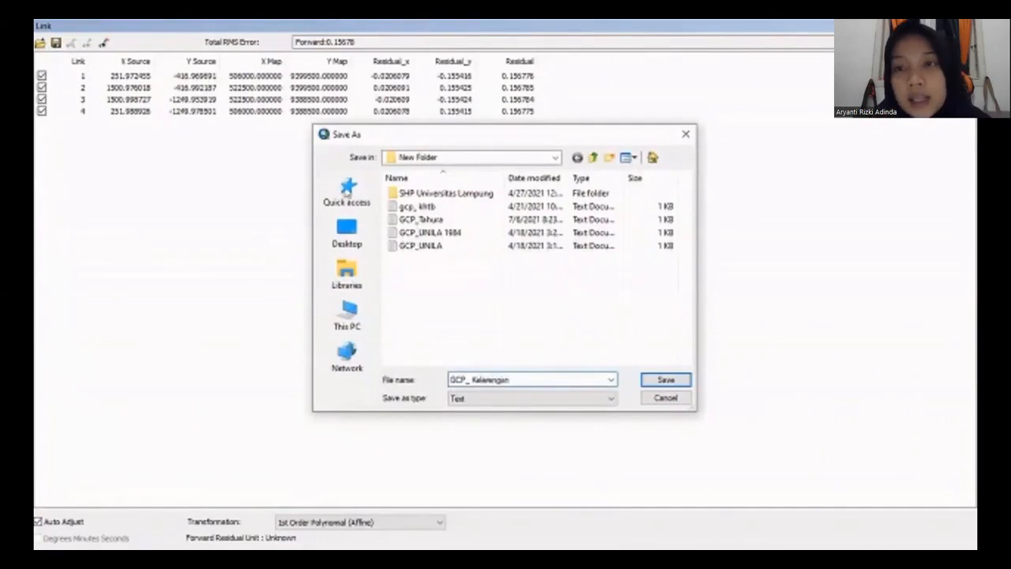
left_click(667, 382)
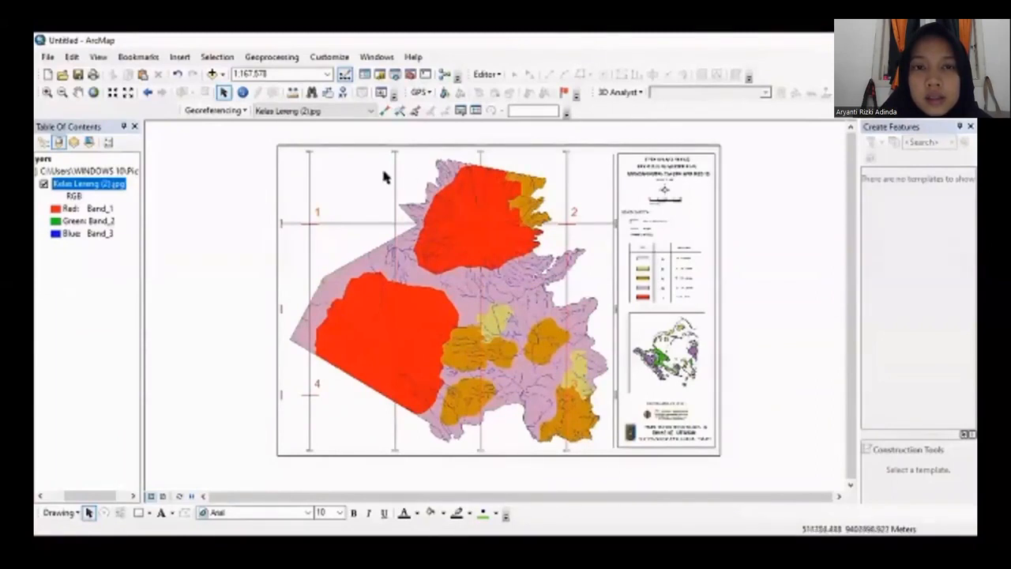
right_click(117, 186)
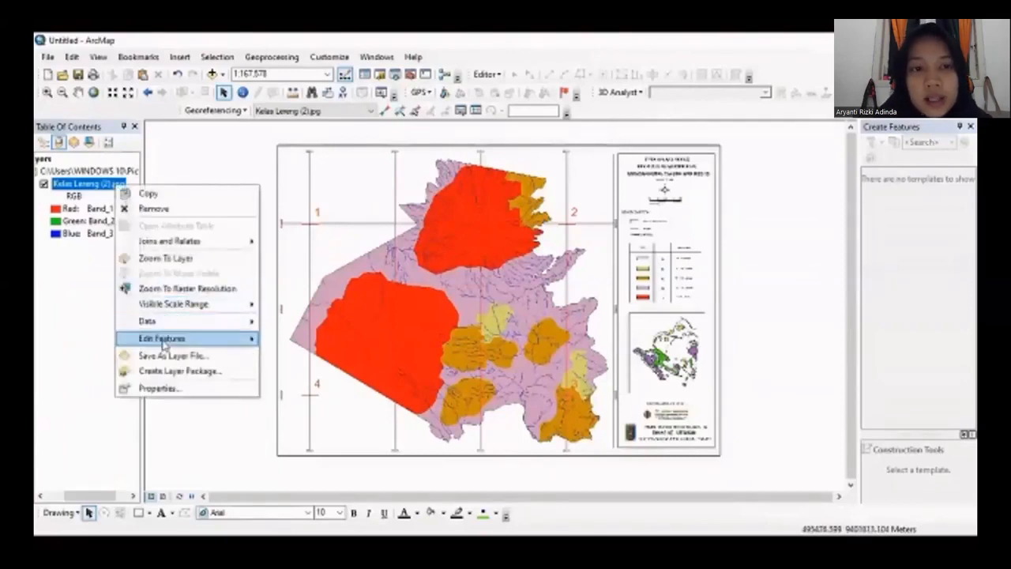
mouse_move(170, 329)
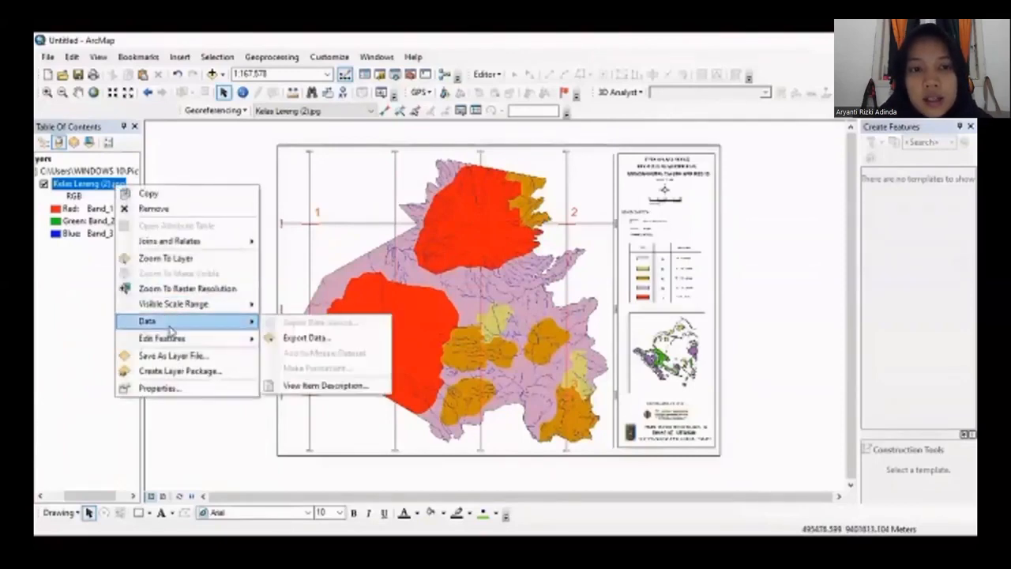
left_click(72, 304)
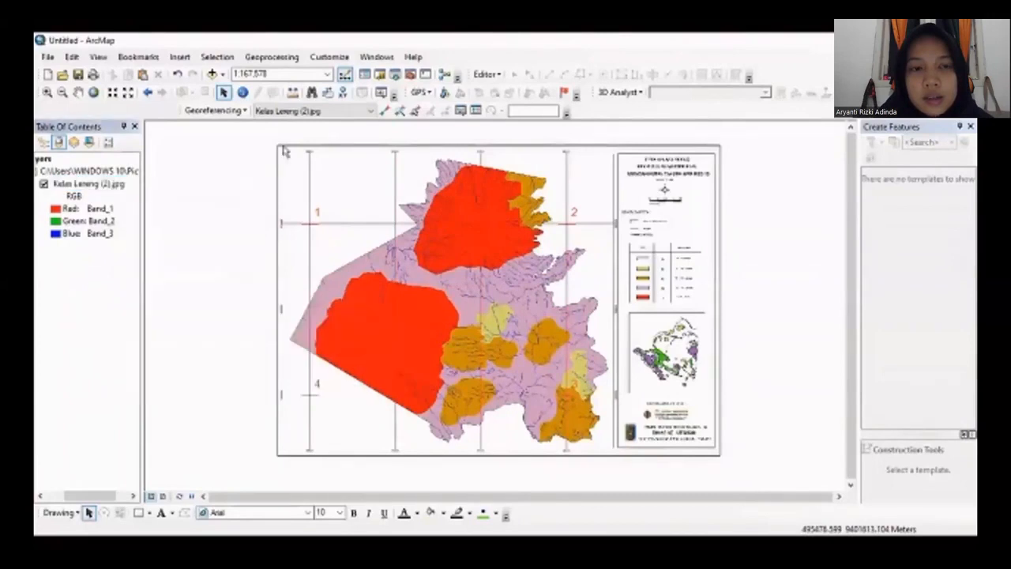
Open the Catalog window and expand New Folder in the Documents\ArcGIS home folder
left_click(377, 57)
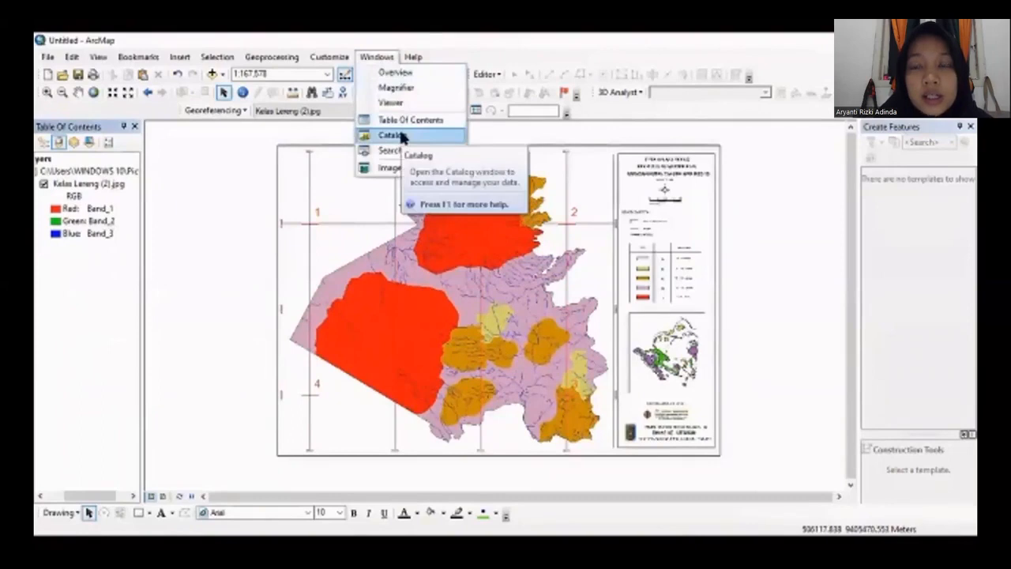
left_click(402, 136)
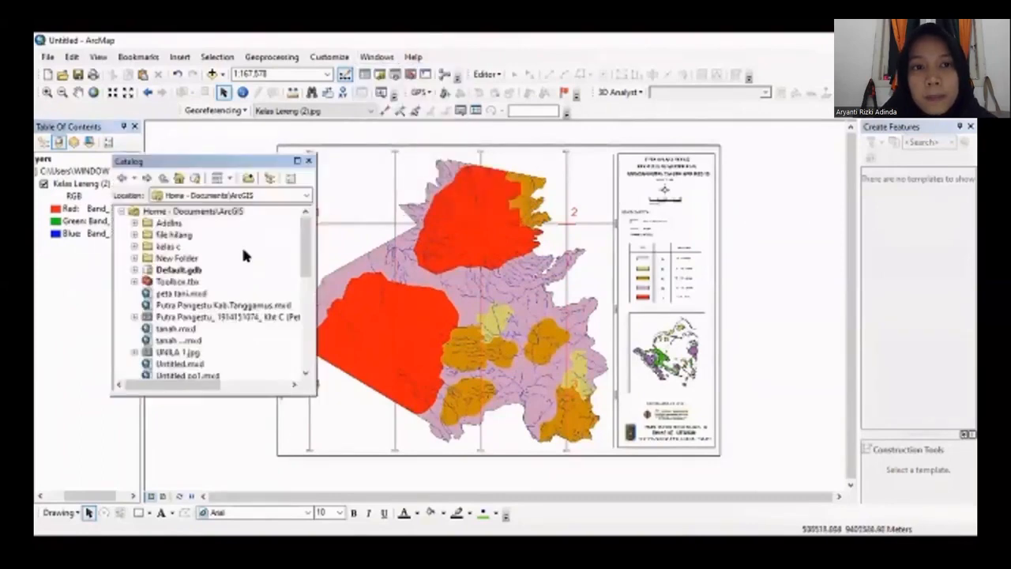
left_click(183, 259)
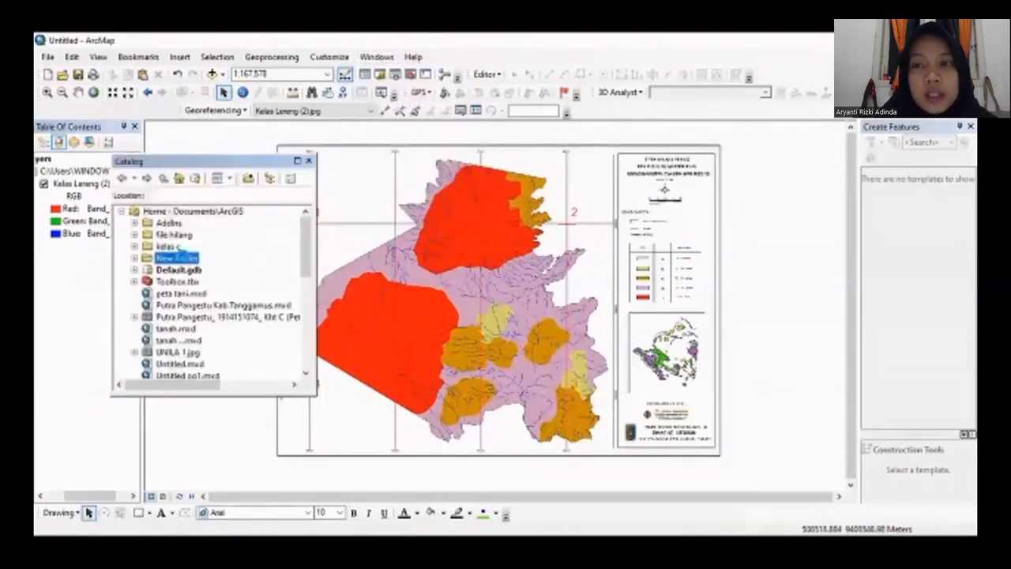
double_click(181, 257)
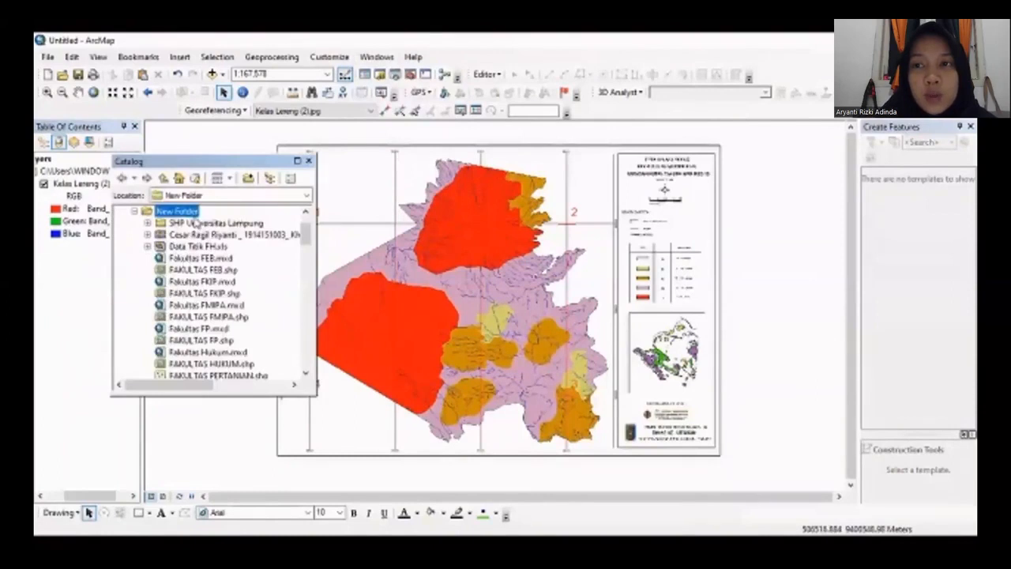
Start a new shapefile in the SHP Universitas Lampung folder inside New Folder
double_click(195, 223)
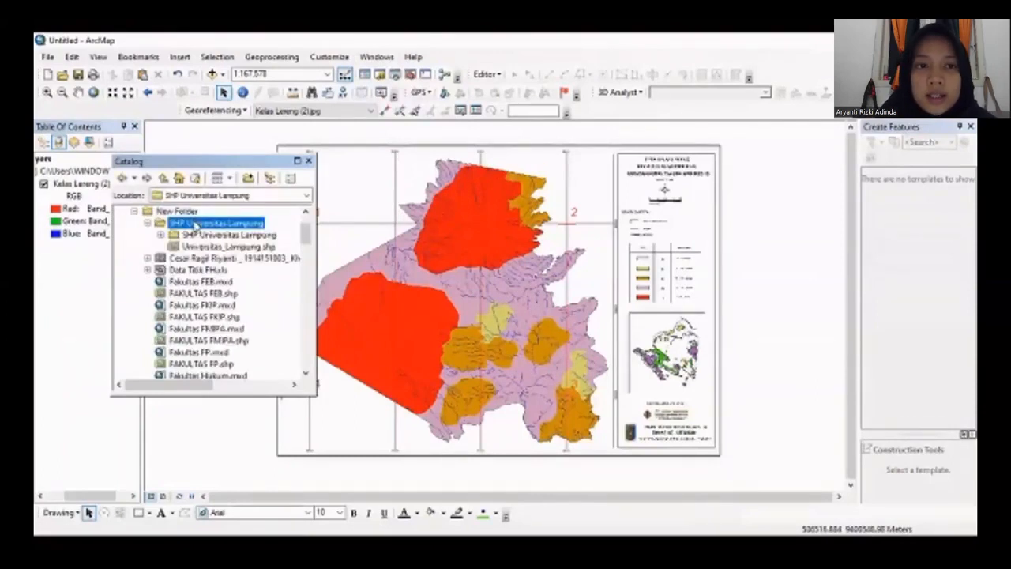
right_click(195, 224)
mouse_move(242, 309)
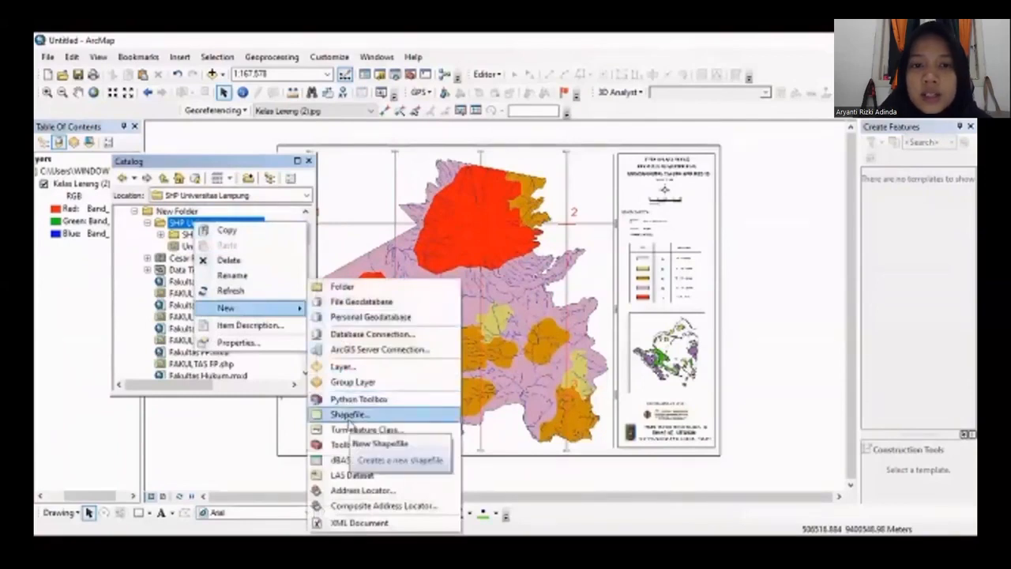
left_click(349, 415)
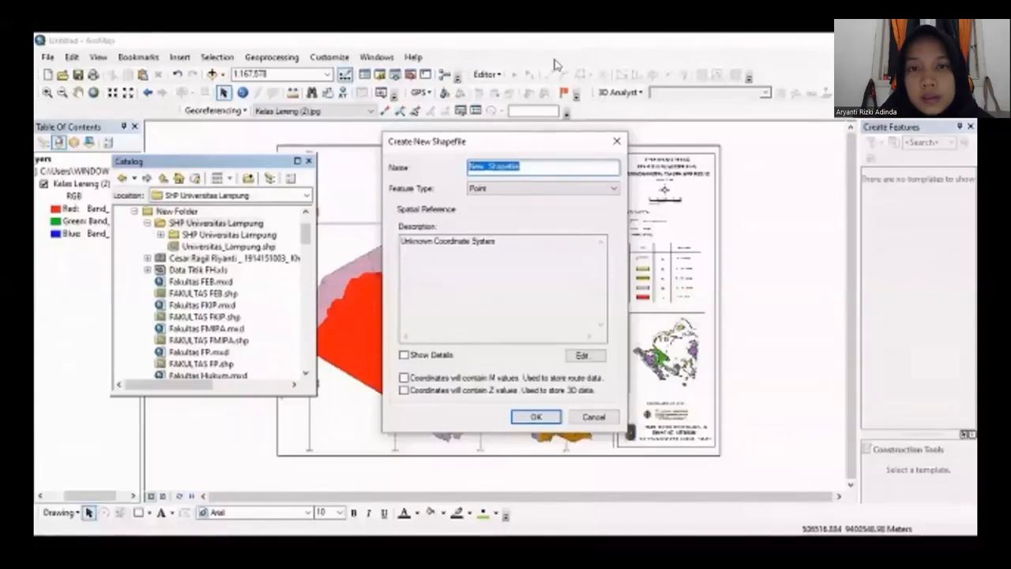
Name the shapefile "Tahura 1" with the Polygon feature type and open its spatial reference for editing
key("BackSpace")
type("fi")
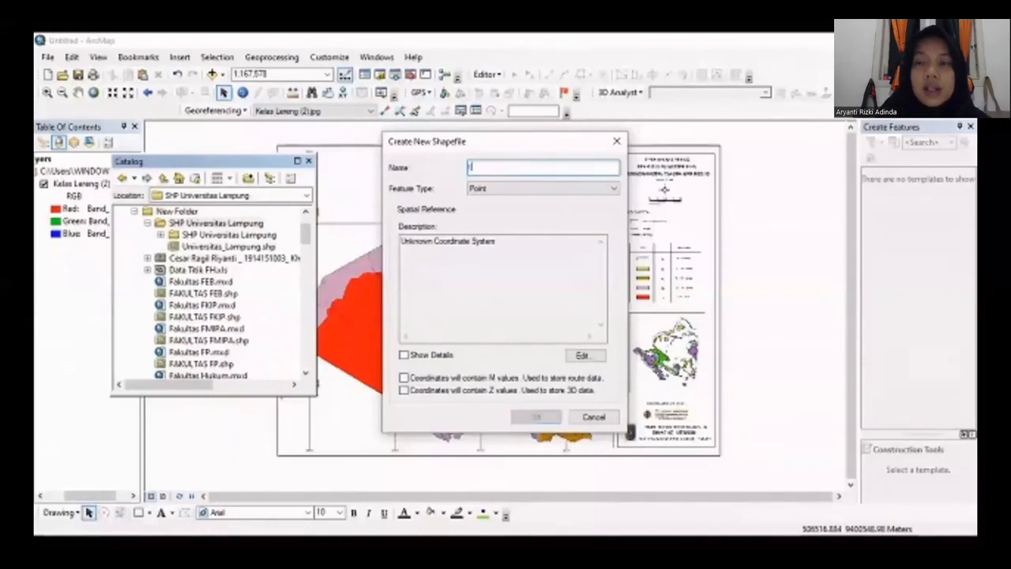
type("hura")
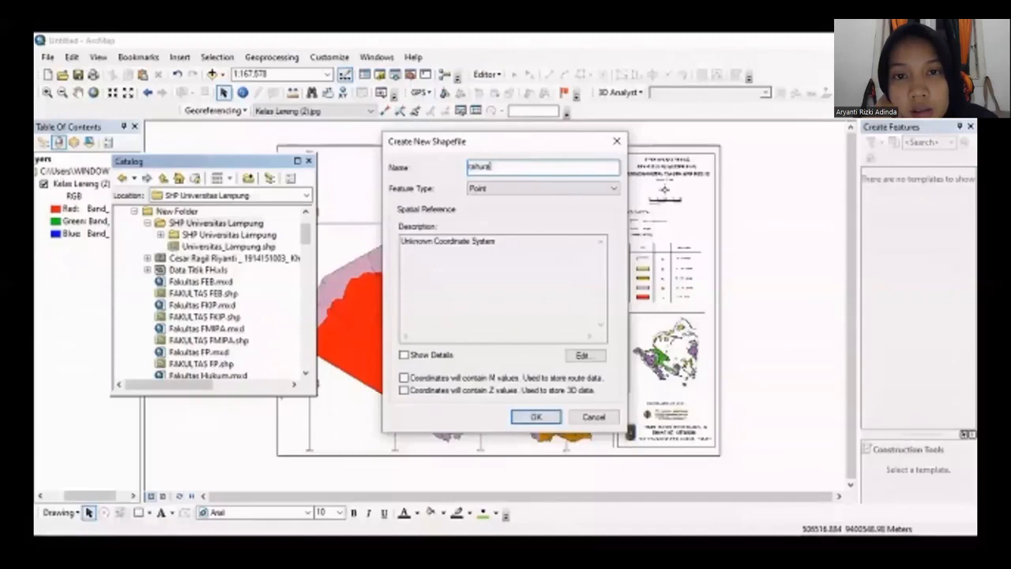
key("BackSpace")
type("Tahu")
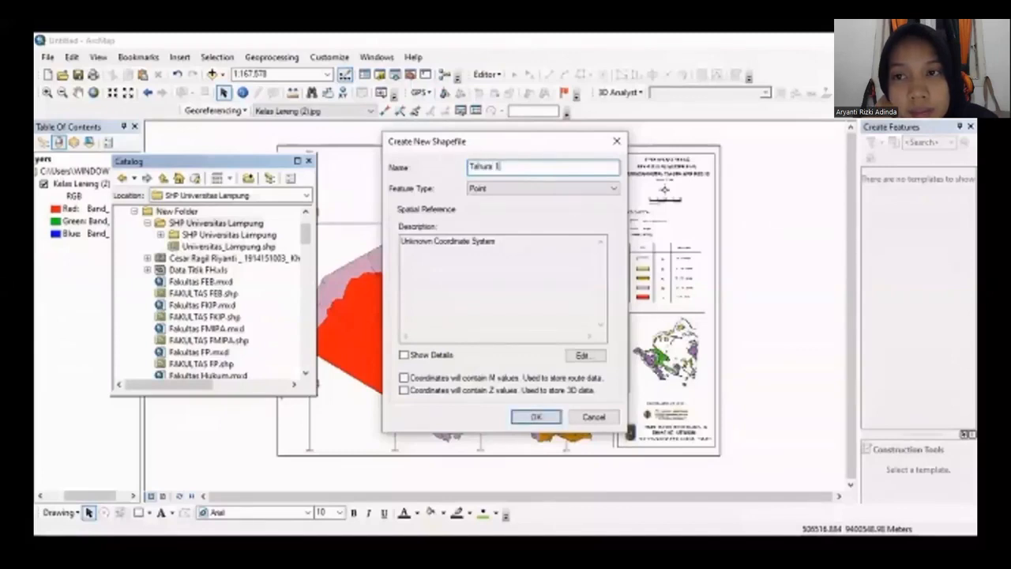
left_click(610, 191)
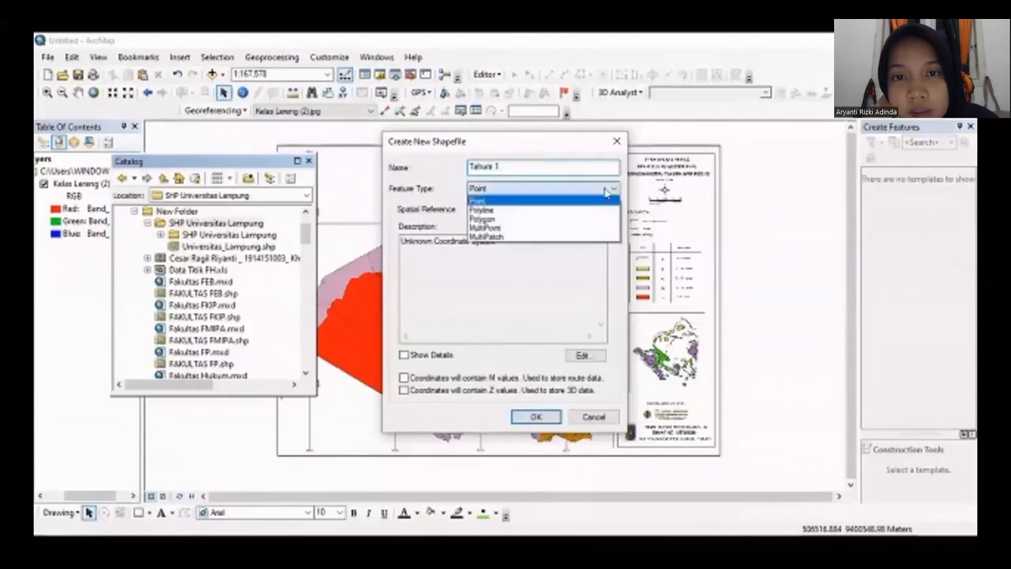
left_click(593, 219)
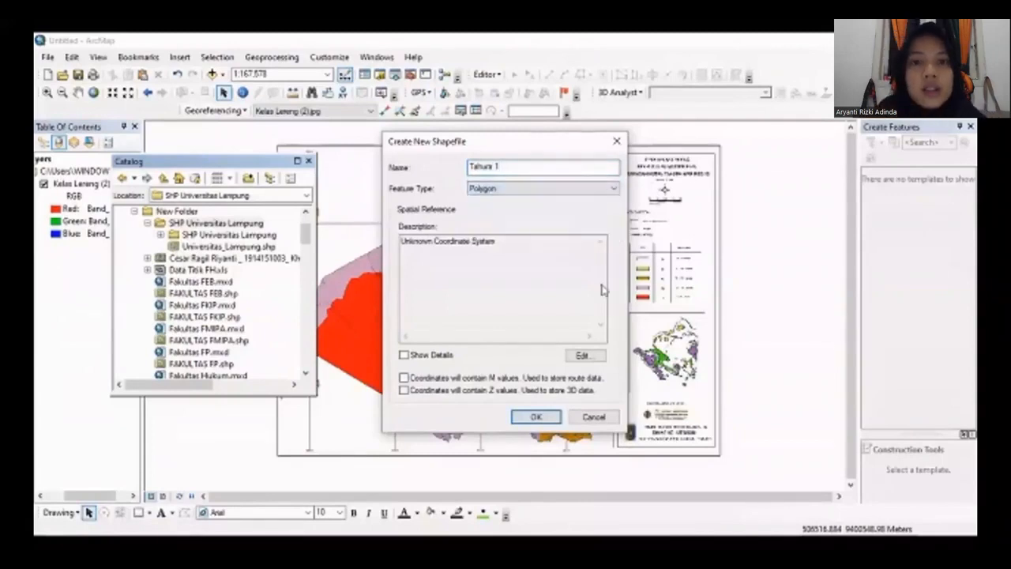
left_click(585, 357)
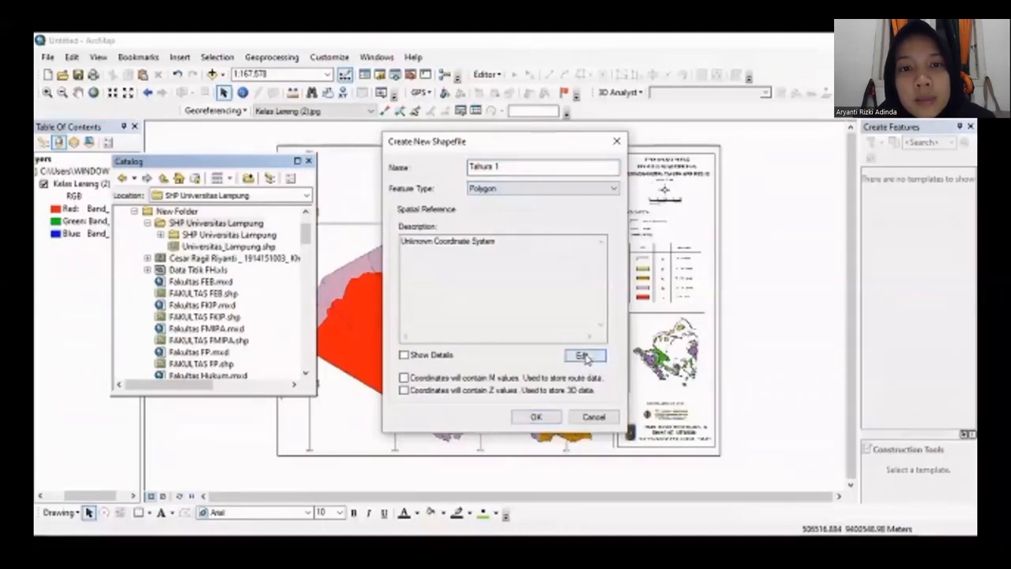
Choose the favorite WGS 1984 geographic coordinate system for the shapefile and accept its properties
left_click(436, 183)
double_click(438, 183)
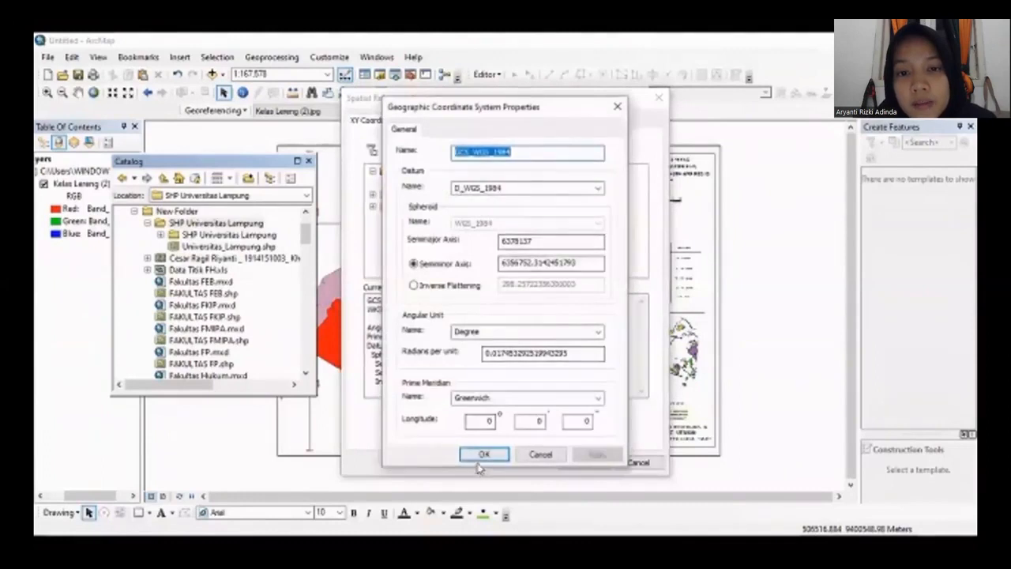
left_click(481, 453)
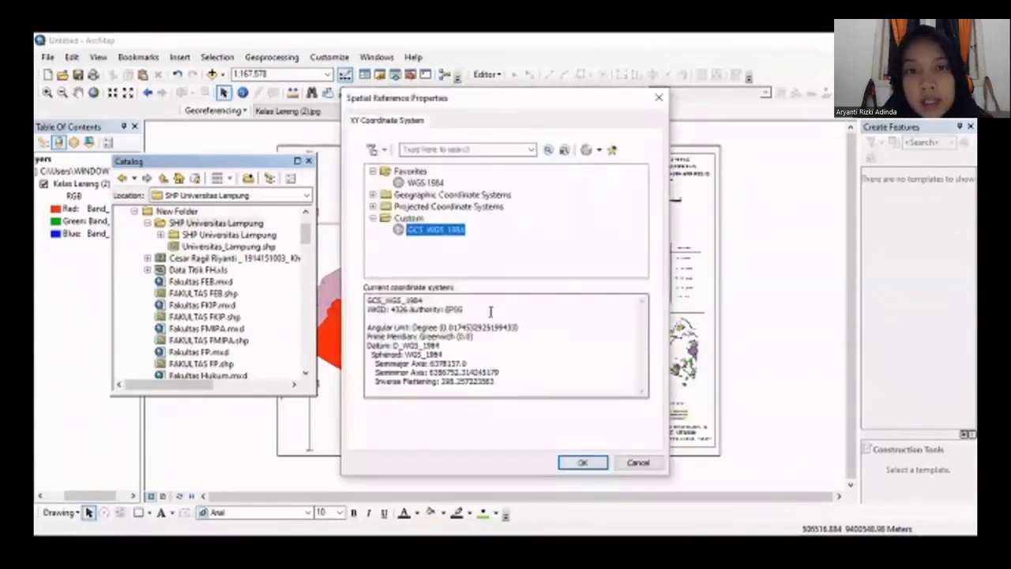
Create the shapefile with the projected coordinate system WGS 1984 UTM Zone 48S and close the Catalog
left_click(454, 208)
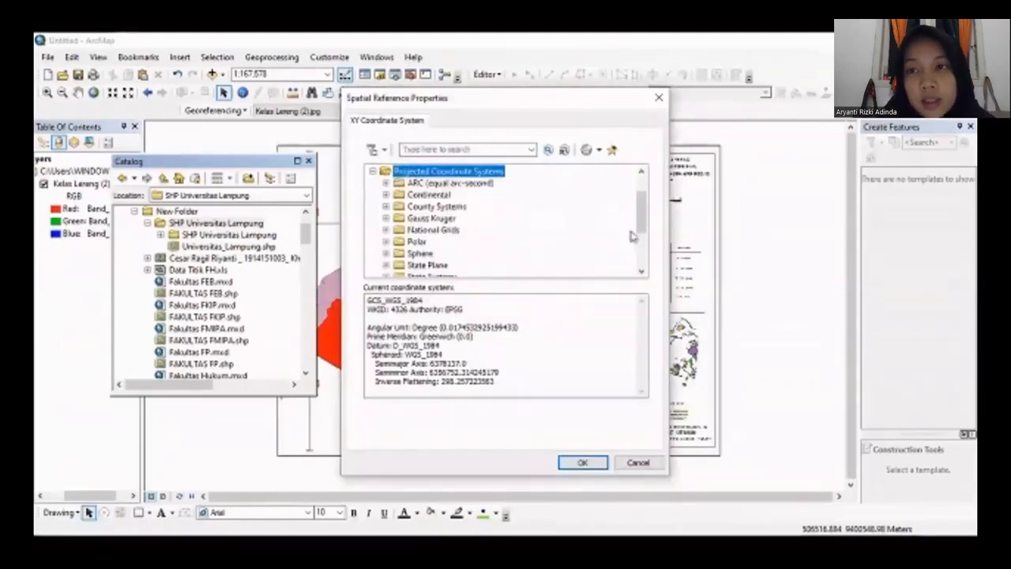
left_click_drag(641, 222, 643, 256)
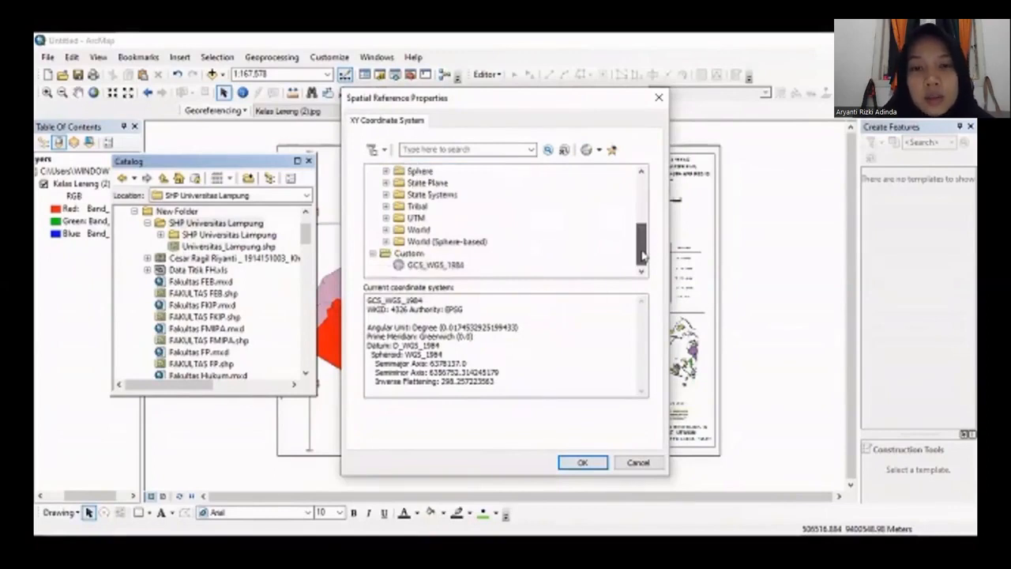
double_click(416, 218)
left_click_drag(640, 225, 642, 252)
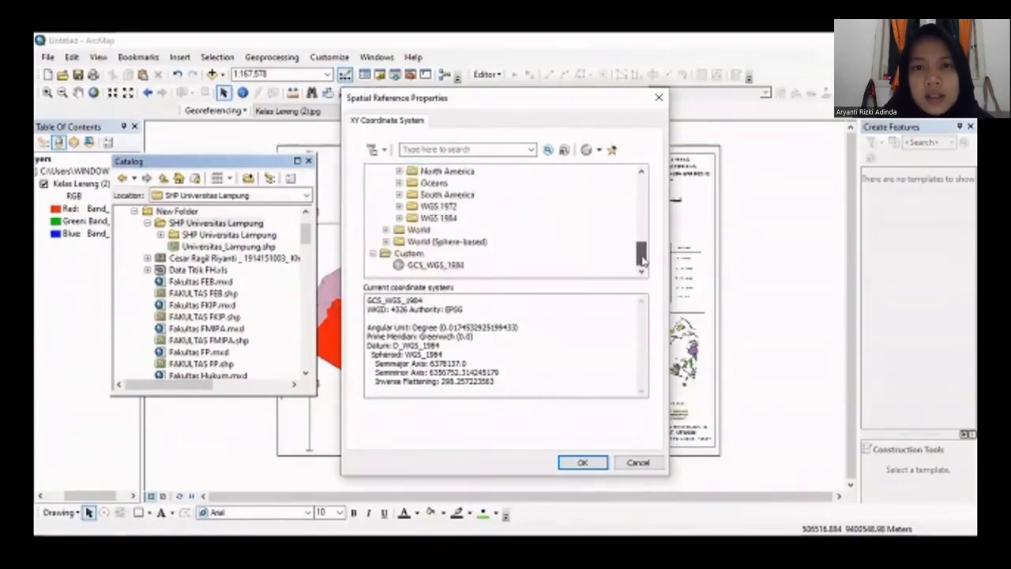
double_click(442, 218)
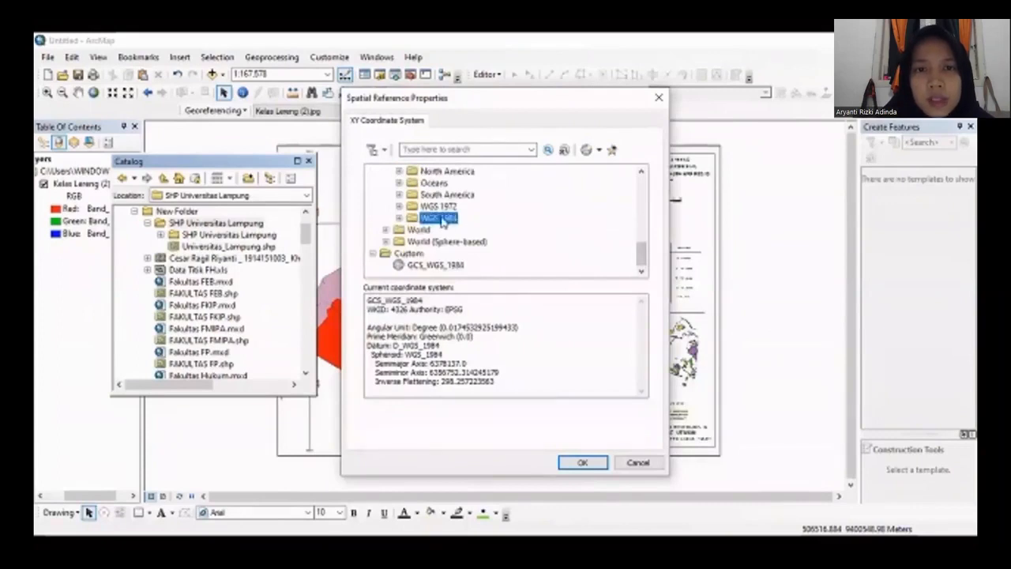
double_click(501, 241)
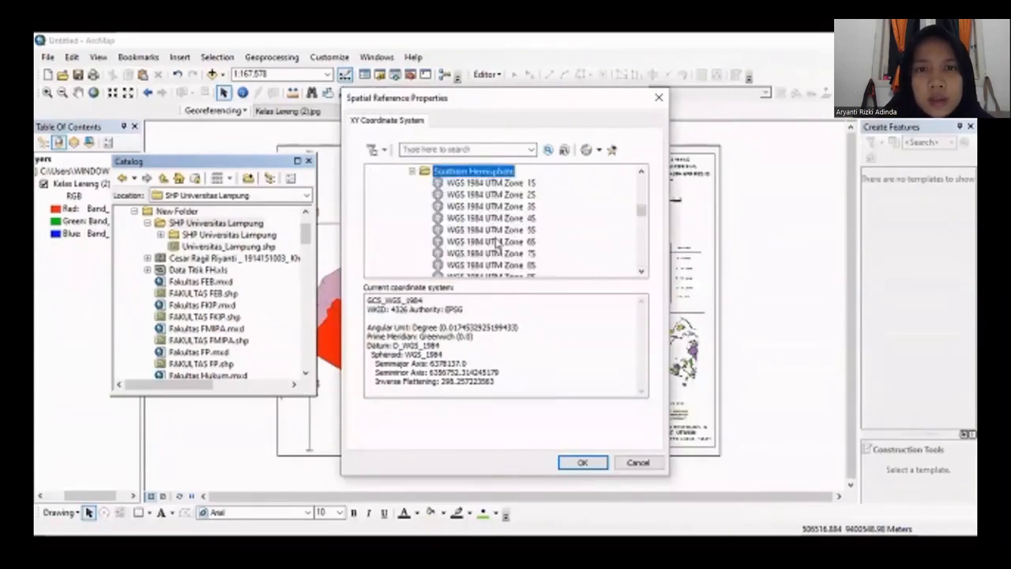
left_click_drag(640, 209, 640, 249)
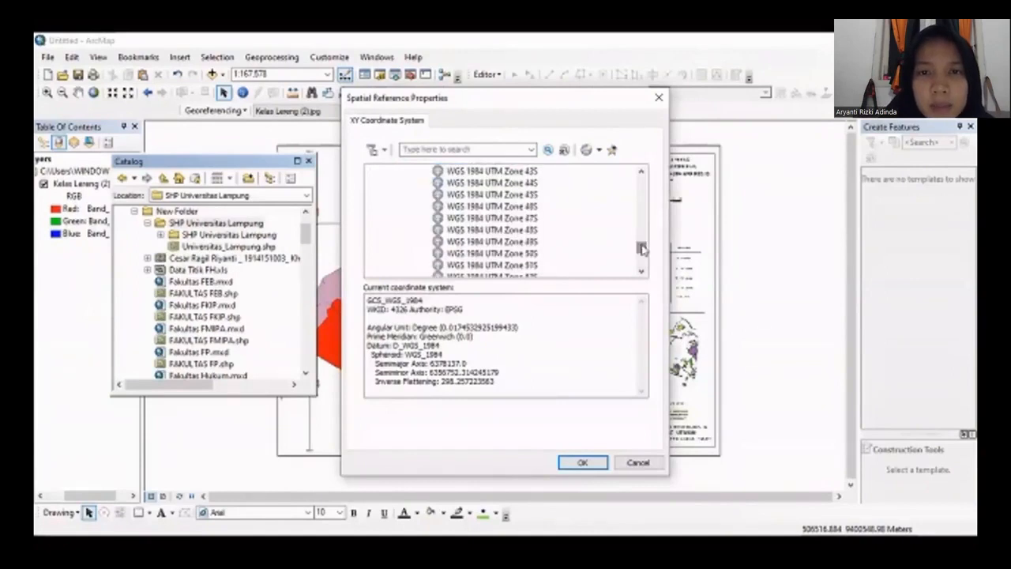
double_click(516, 232)
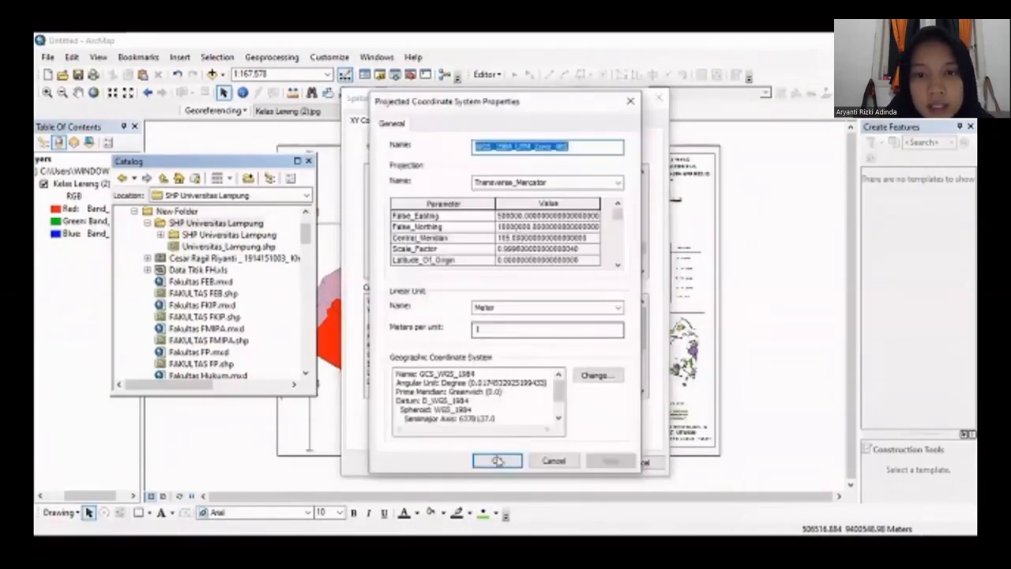
left_click(499, 460)
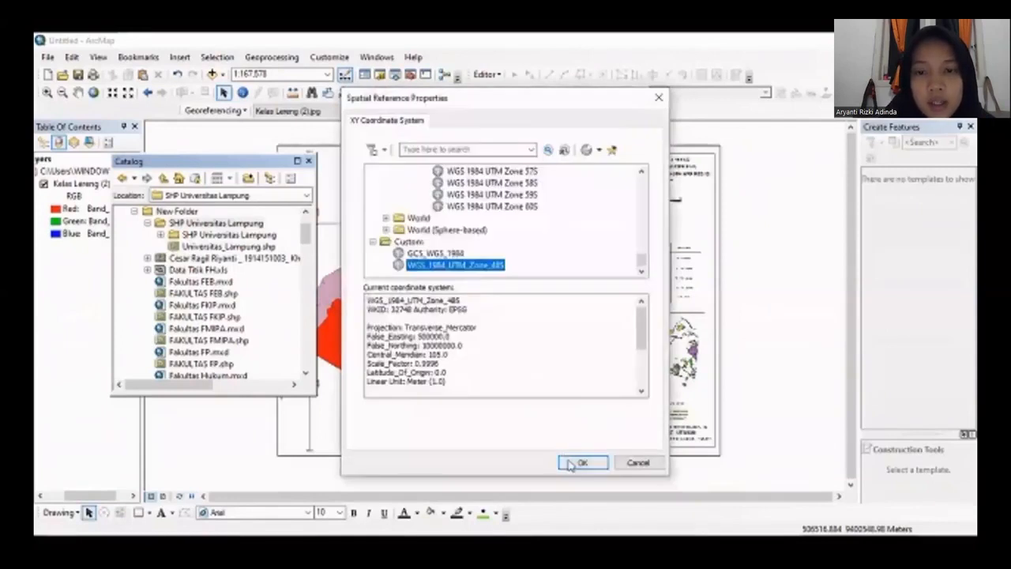
left_click(571, 463)
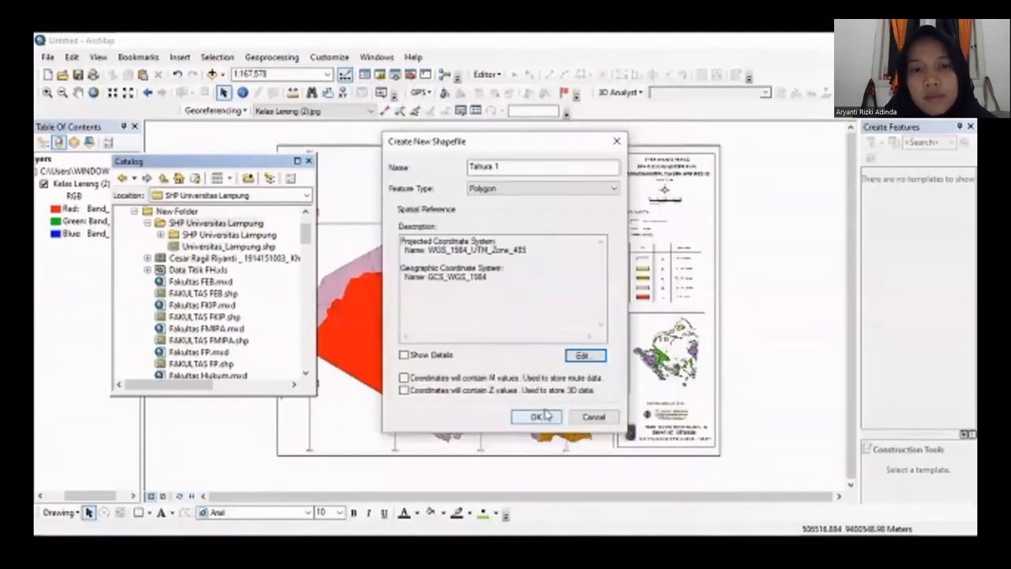
left_click(544, 417)
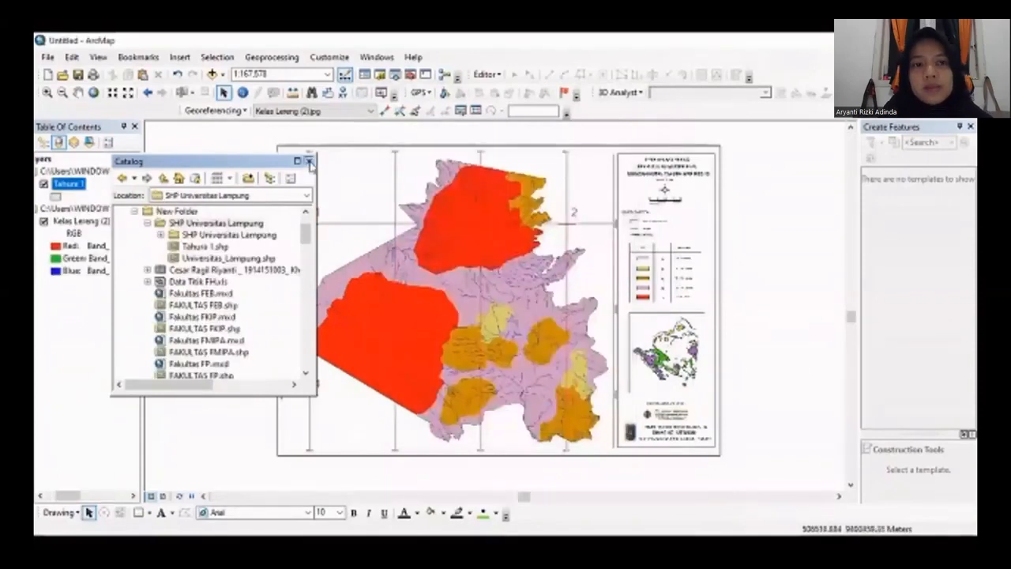
left_click(309, 162)
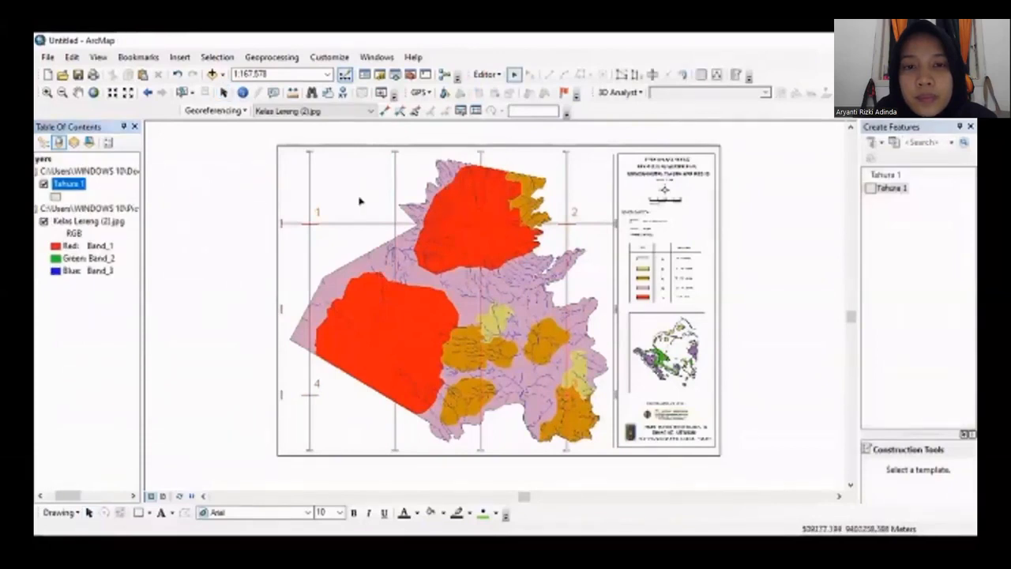
Trace the outer boundary of the coloured slope map area as one polygon in the Tahura 1 layer
left_click(891, 188)
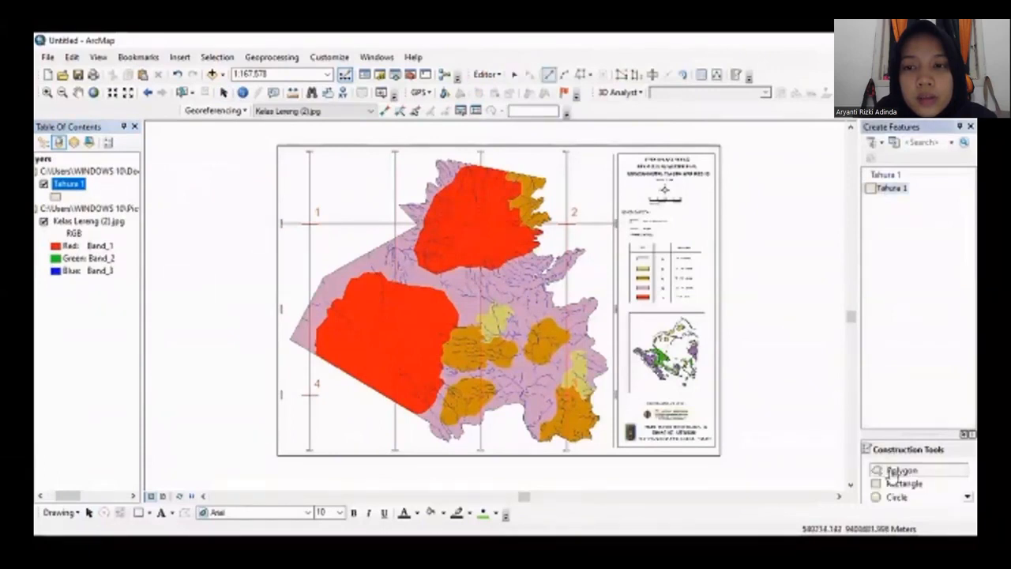
left_click(289, 338)
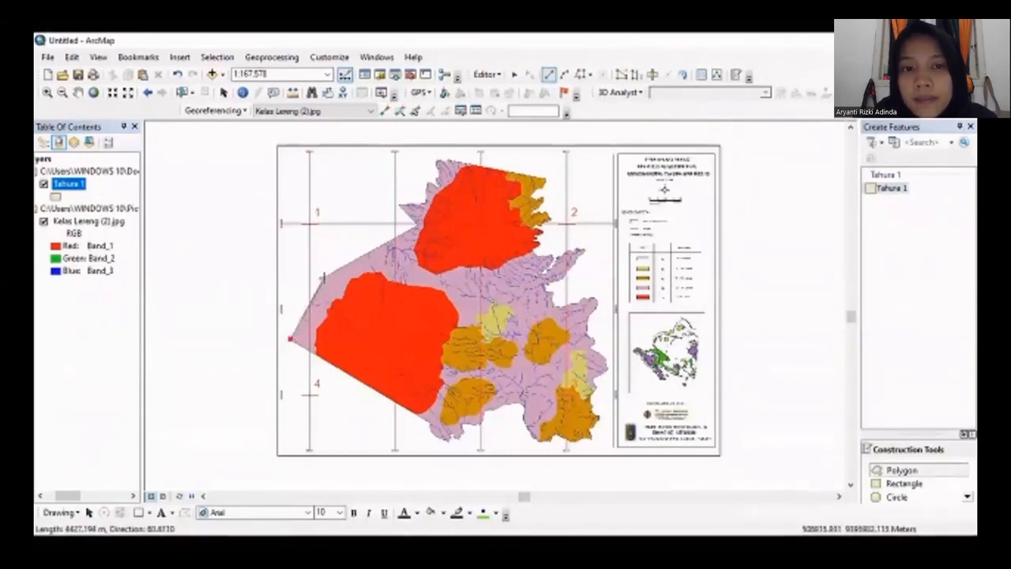
left_click(322, 278)
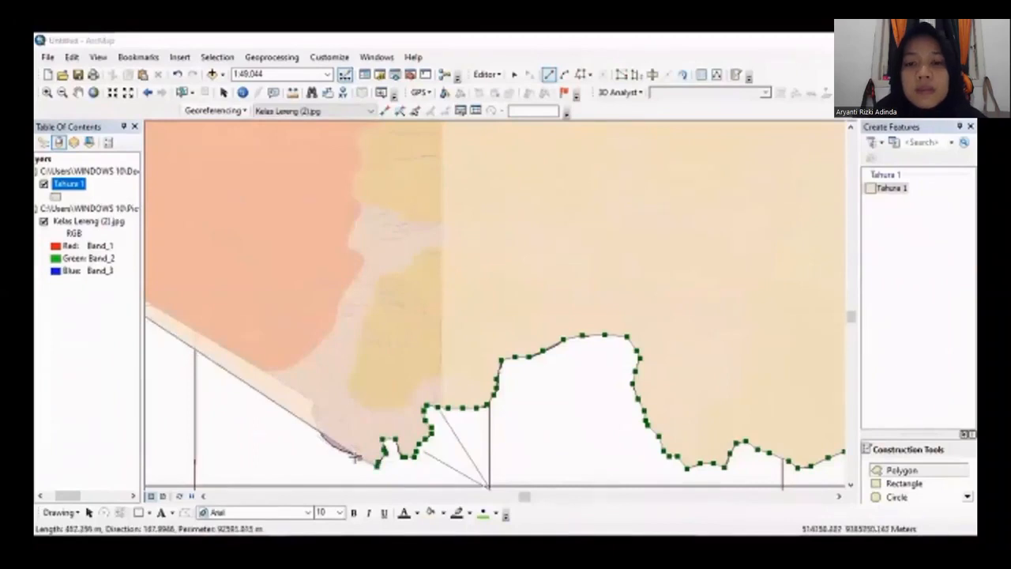
mouse_move(463, 362)
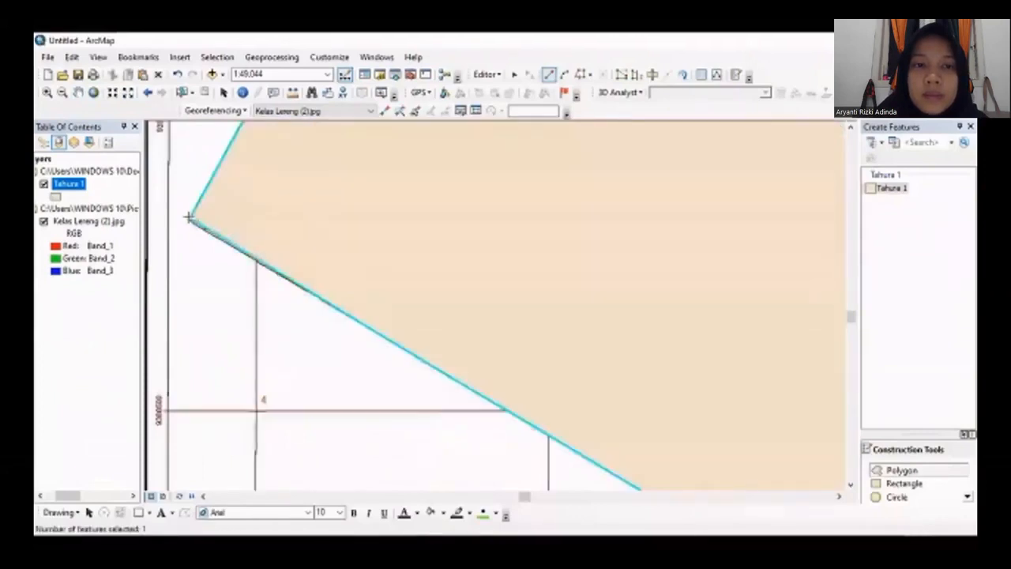
Stop editing the Tahura 1 layer and save the edits
left_click(500, 75)
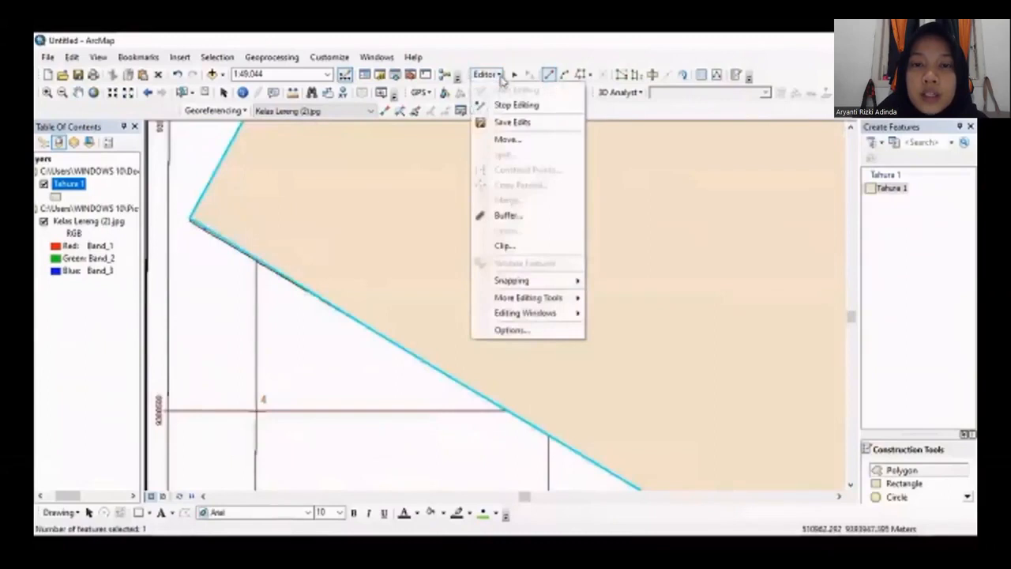
left_click(506, 106)
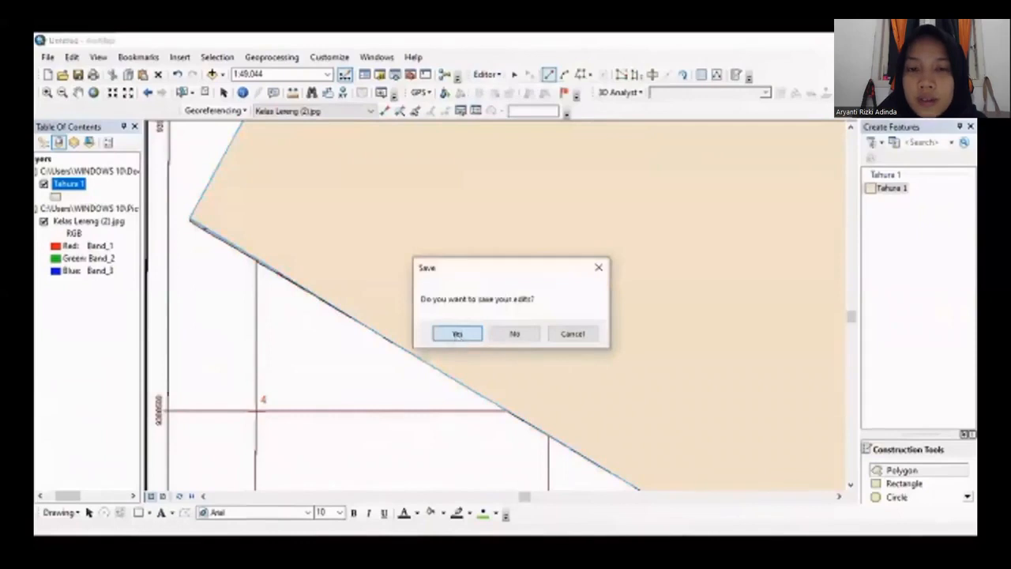
left_click(457, 335)
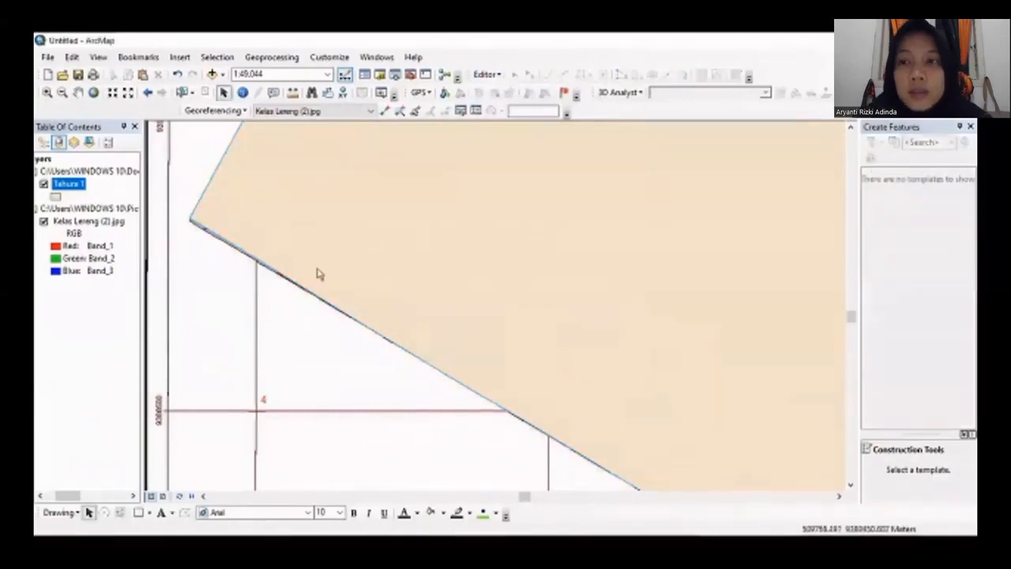
Examine the digitized Tahura 1 polygon with the Kelas Lereng (2).jpg layer hidden, and show that layer again
left_click(113, 93)
left_click(127, 93)
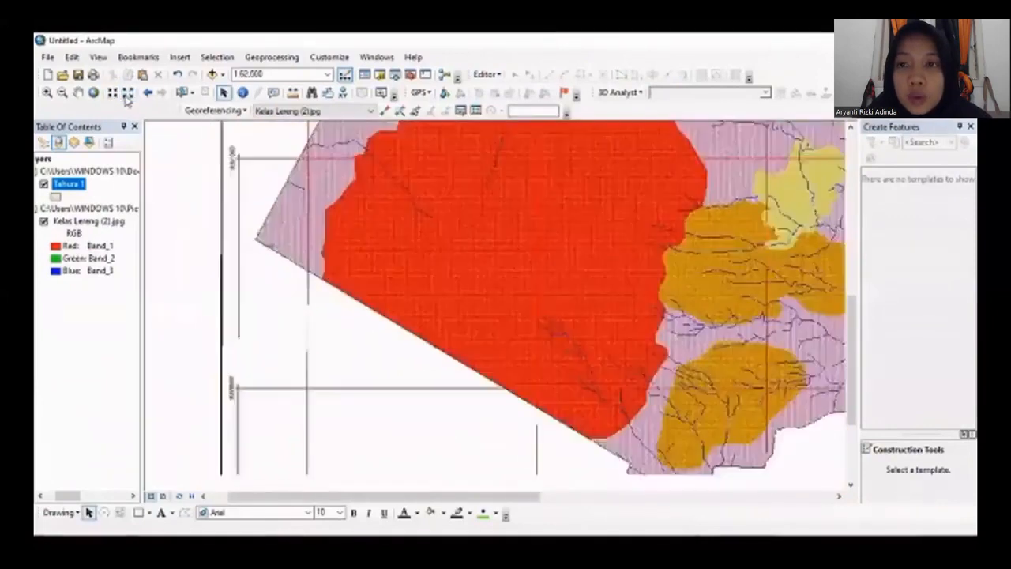
left_click(127, 94)
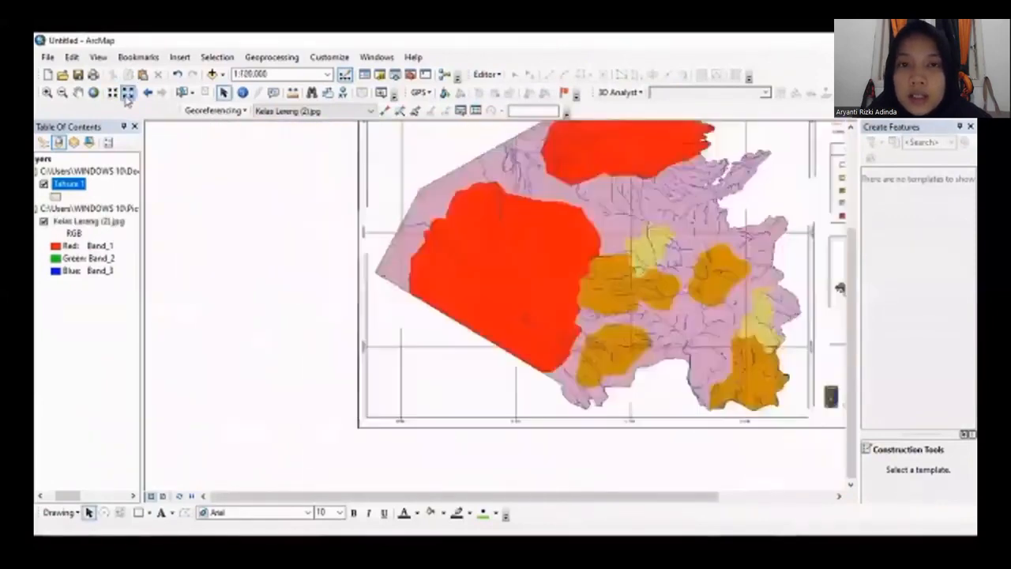
left_click(77, 93)
left_click_drag(398, 176, 266, 264)
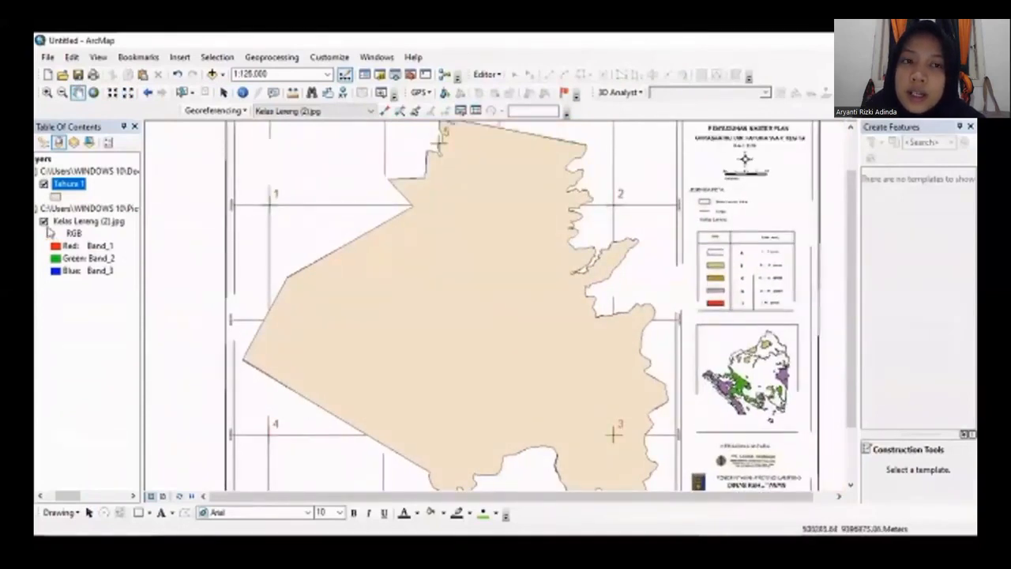
left_click(44, 224)
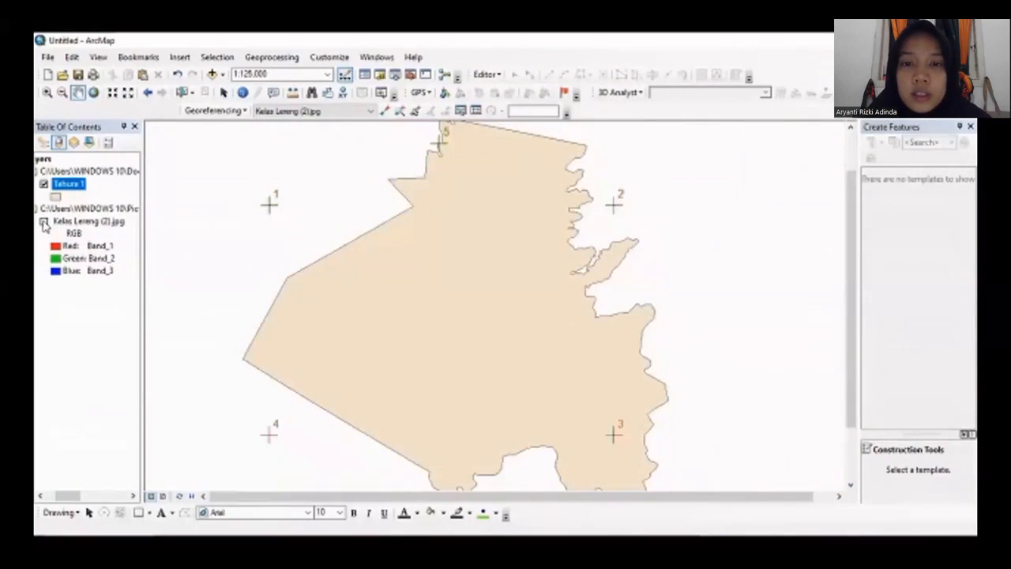
left_click(44, 223)
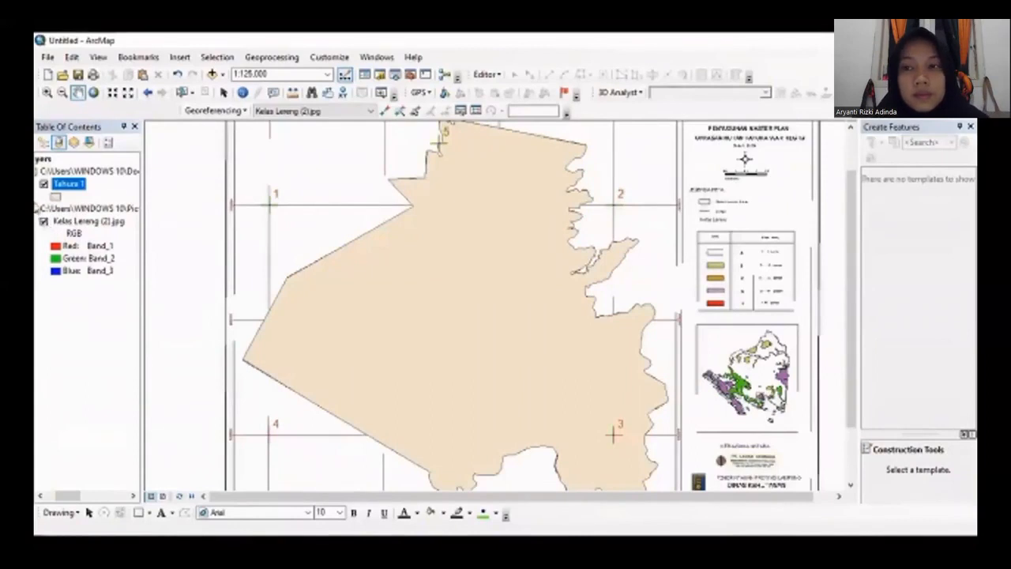
Export all Tahura 1 features as a shapefile named Kelerengan in the SHP Universitas Lampung folder and add it to the map
right_click(71, 185)
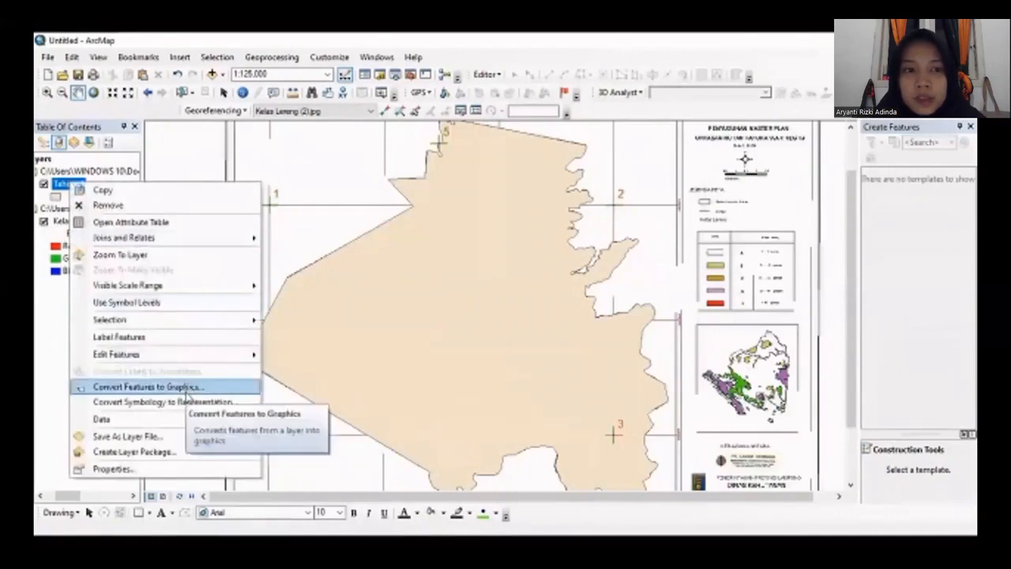
mouse_move(192, 419)
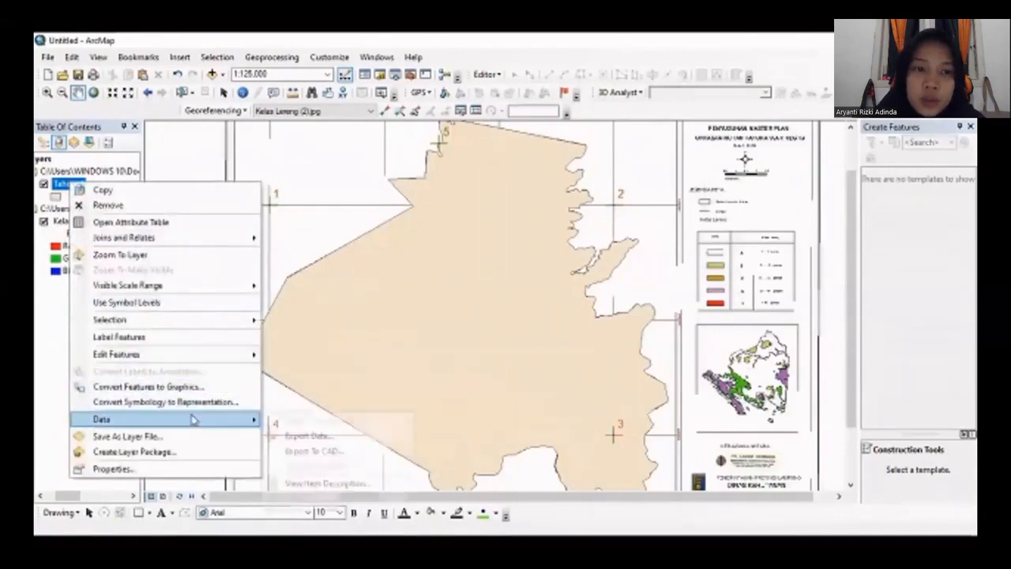
left_click(296, 438)
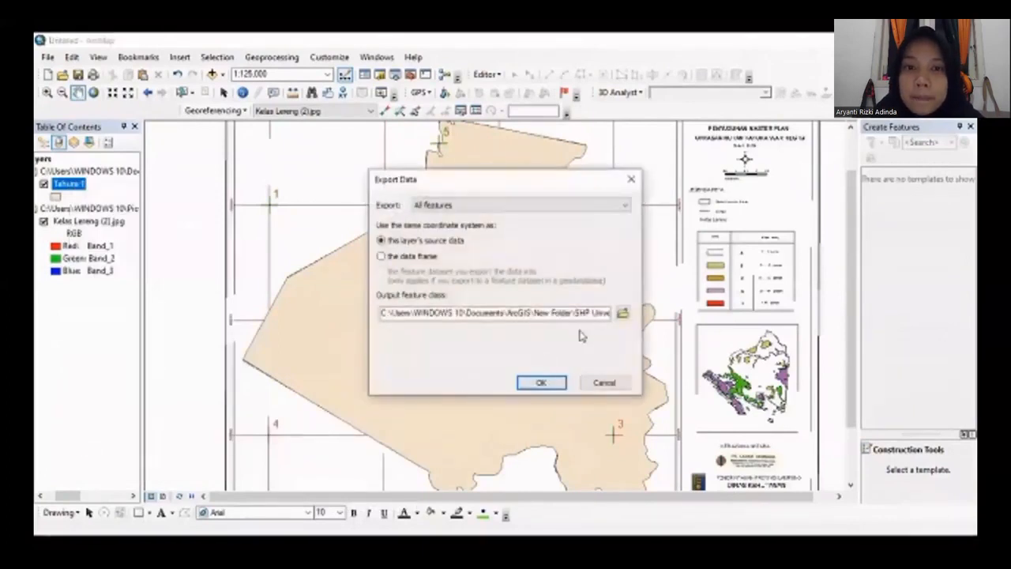
left_click(622, 313)
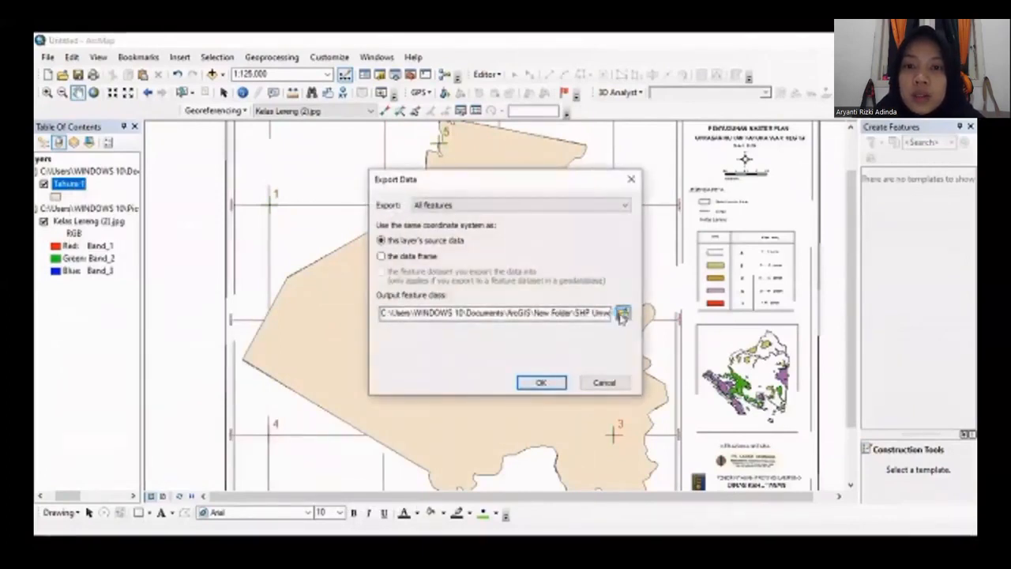
left_click_drag(496, 357, 385, 362)
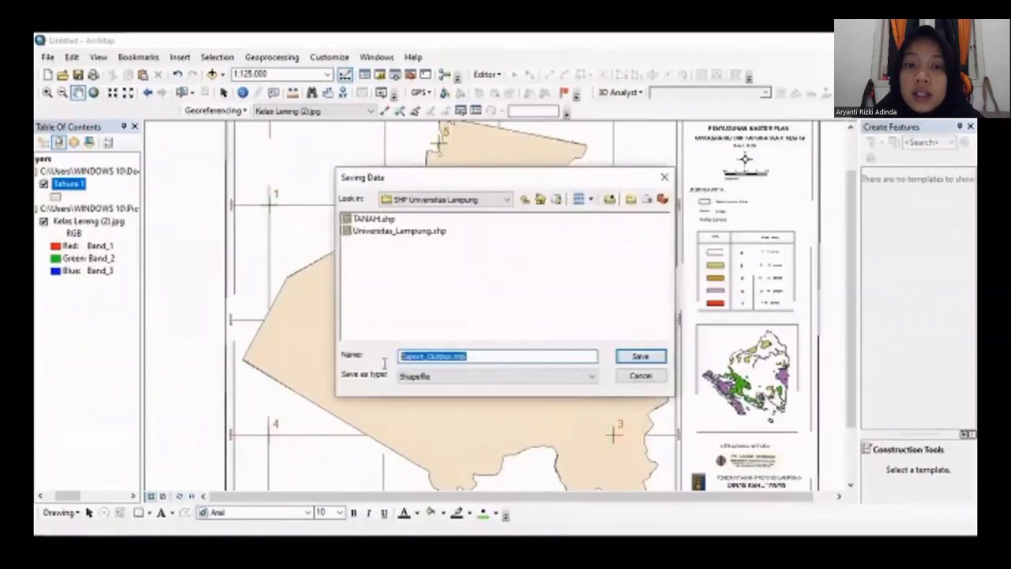
key("BackSpace")
type("s")
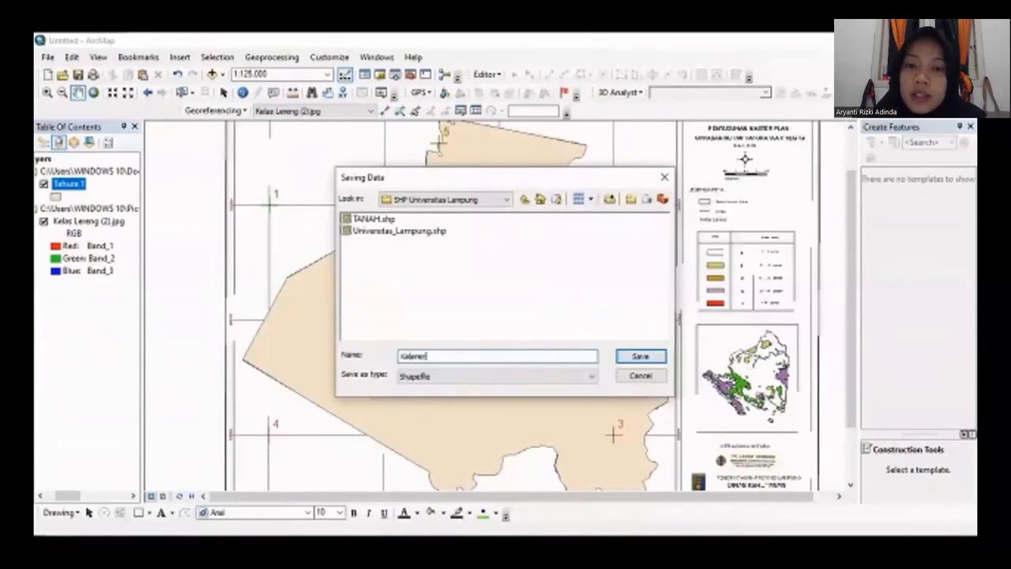
type("n")
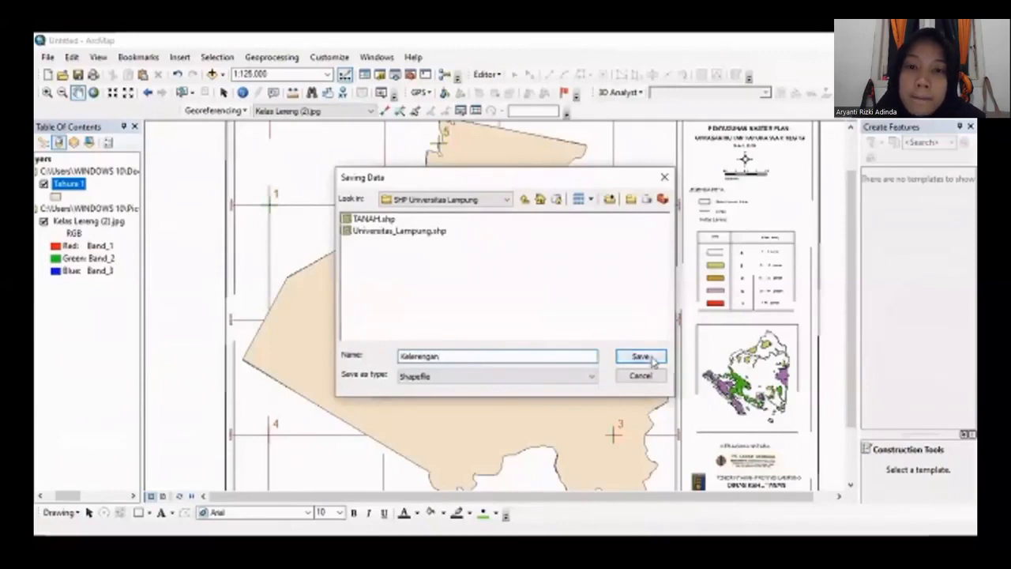
left_click(650, 357)
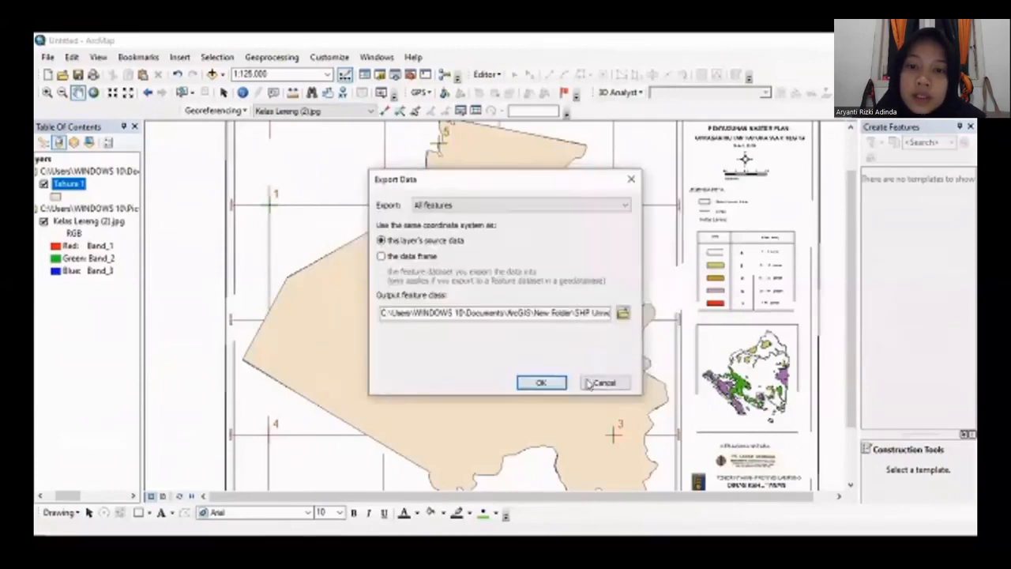
left_click(541, 382)
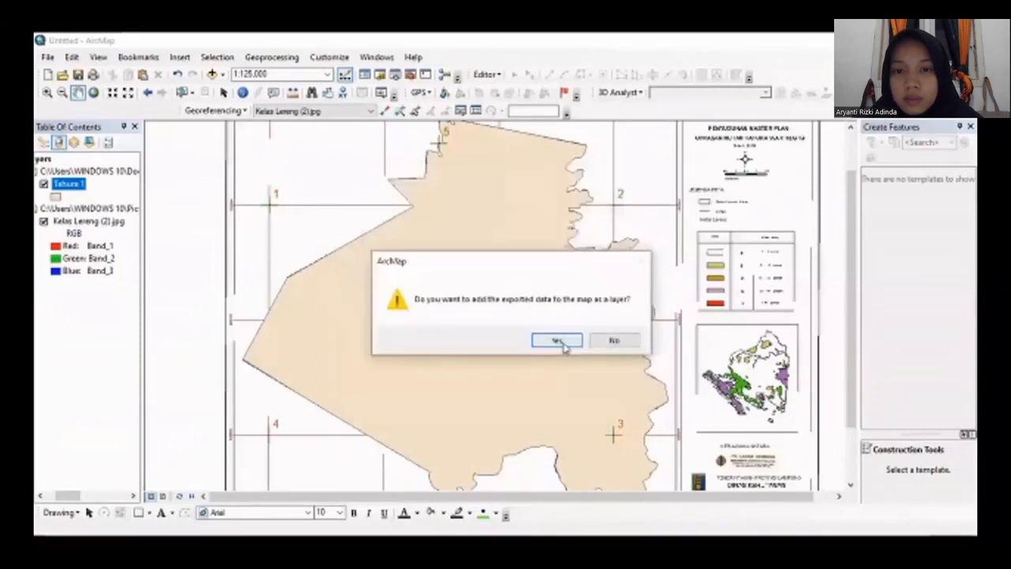
left_click(557, 340)
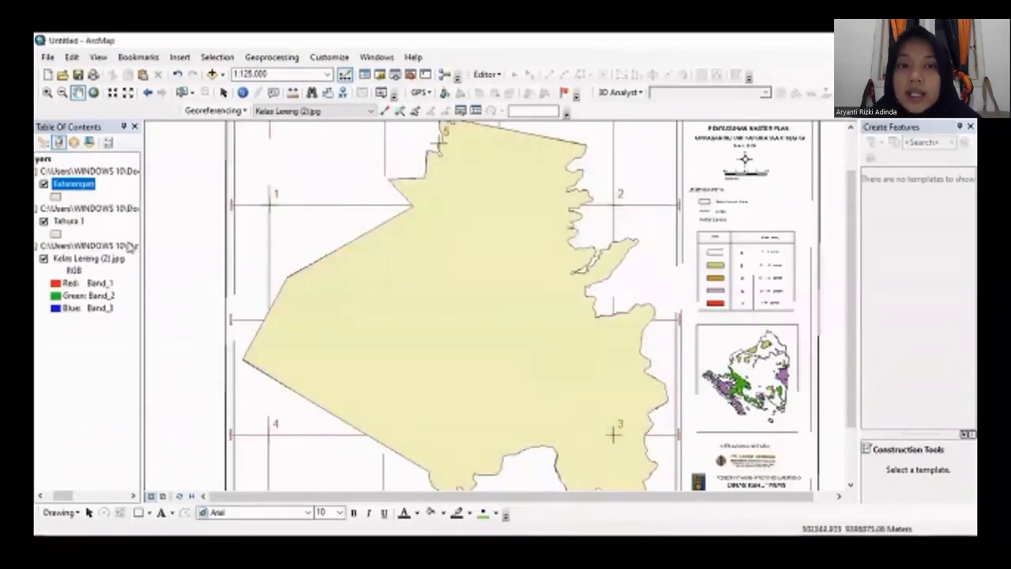
Hide the Tahura 1 layer and remove it from the map
left_click_drag(443, 191, 447, 169)
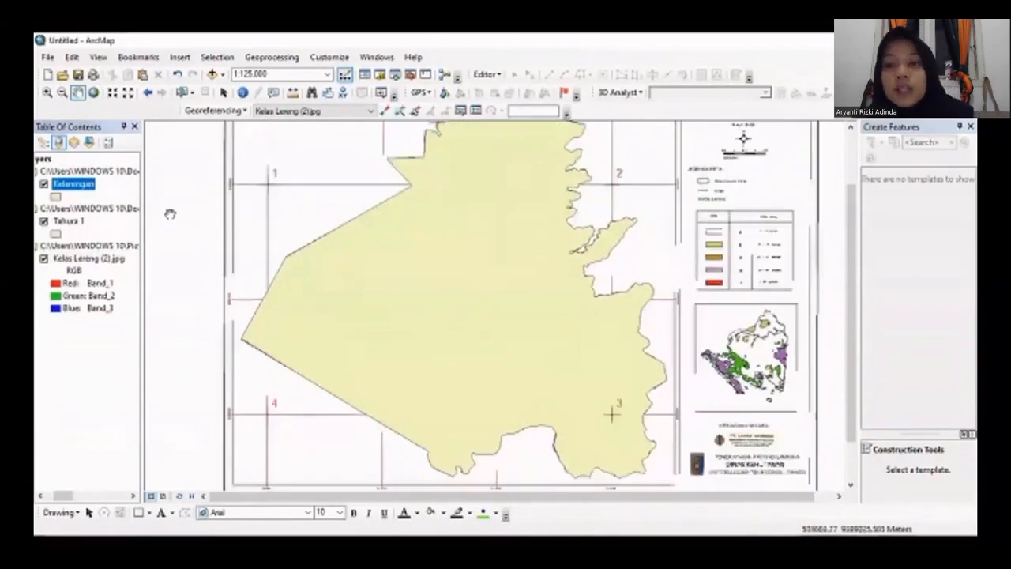
left_click(44, 222)
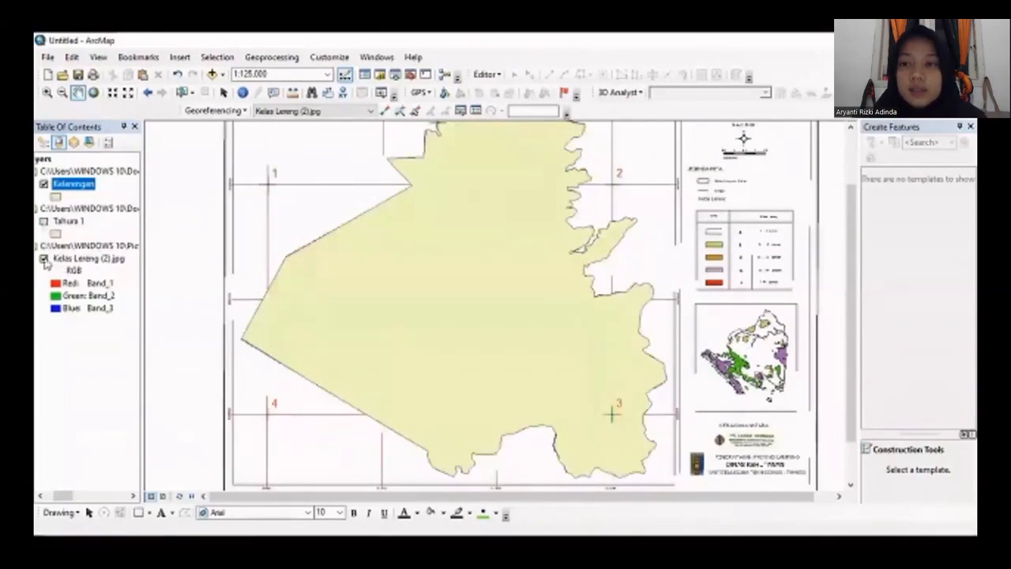
left_click(43, 259)
left_click(43, 259)
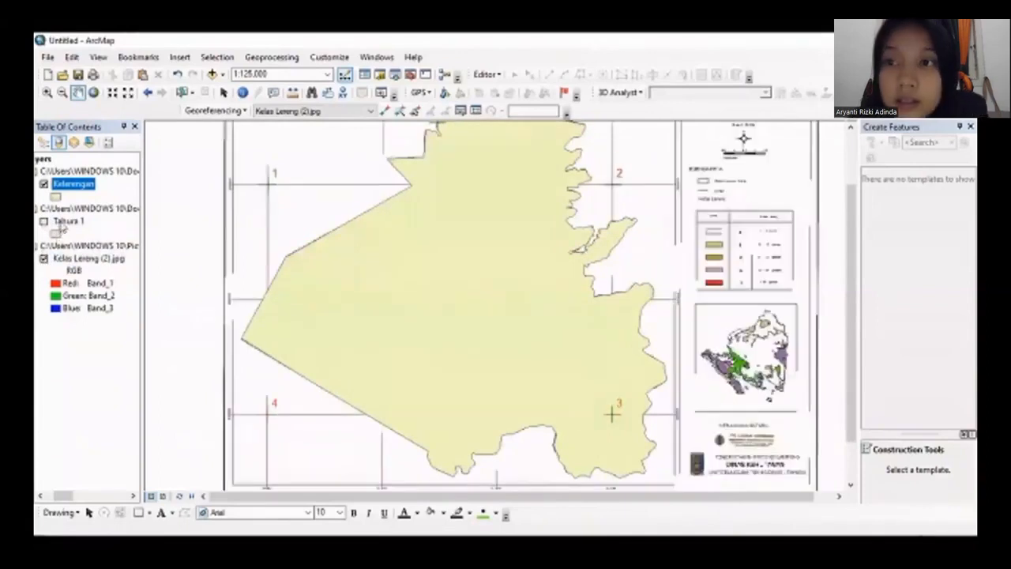
right_click(64, 224)
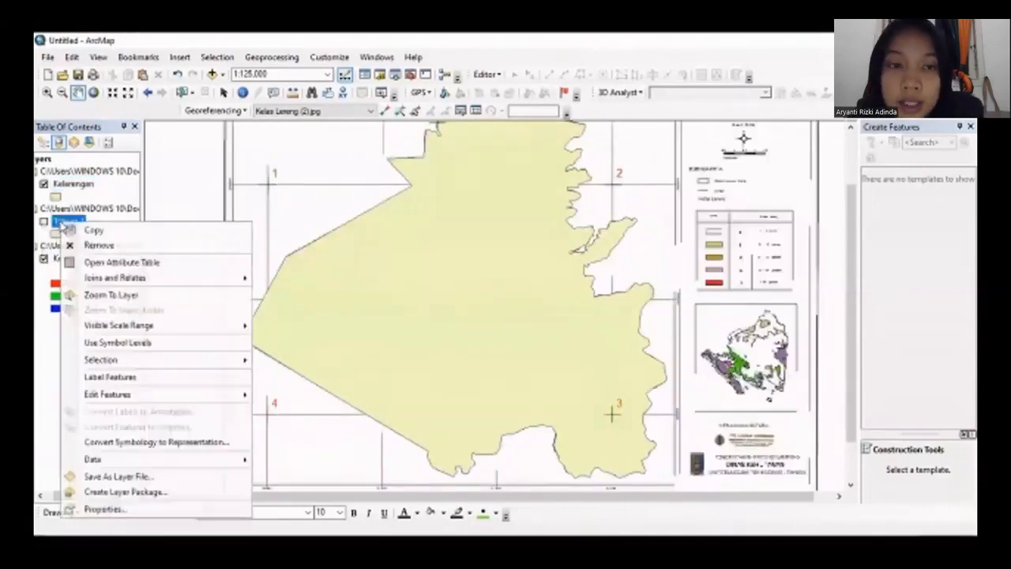
left_click(107, 247)
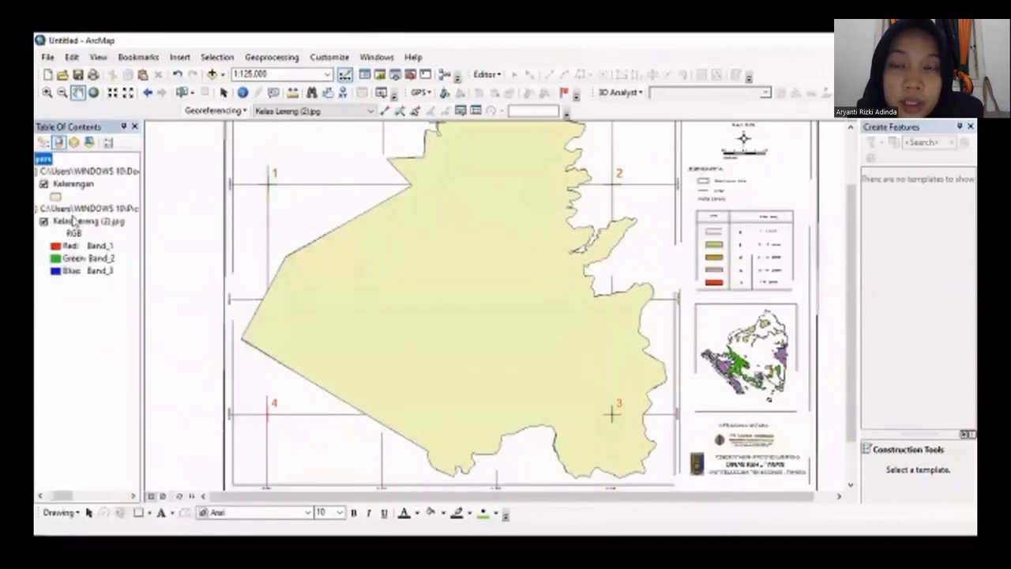
Symbolize the Kelerengan polygon with no fill colour and a red outline of width 2
left_click(56, 196)
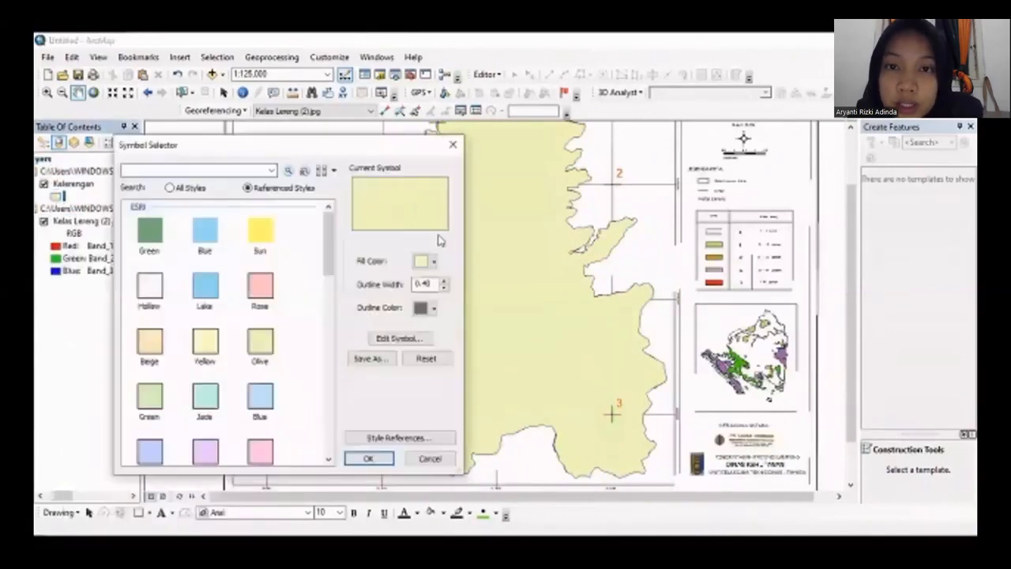
left_click(434, 263)
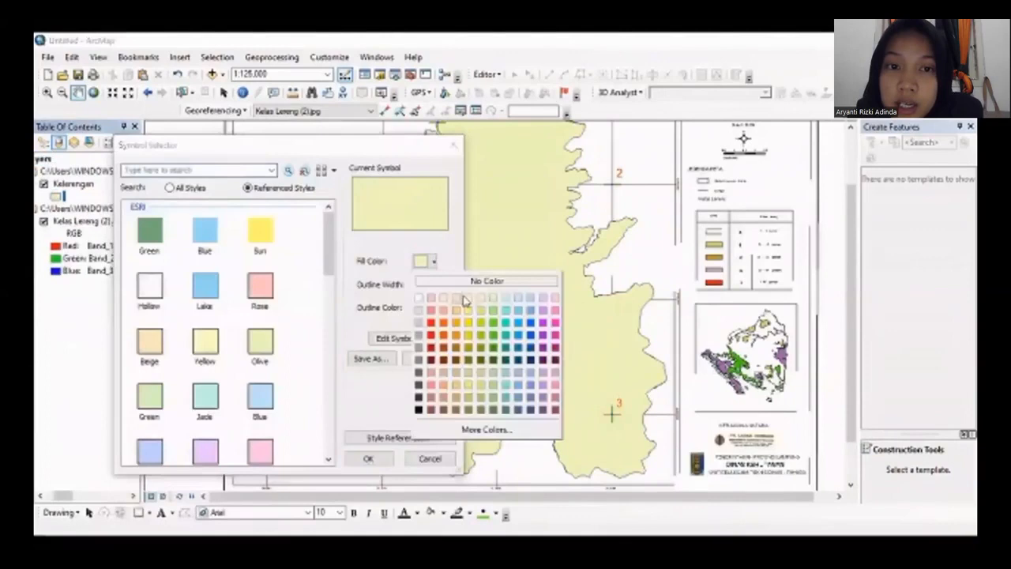
left_click(484, 281)
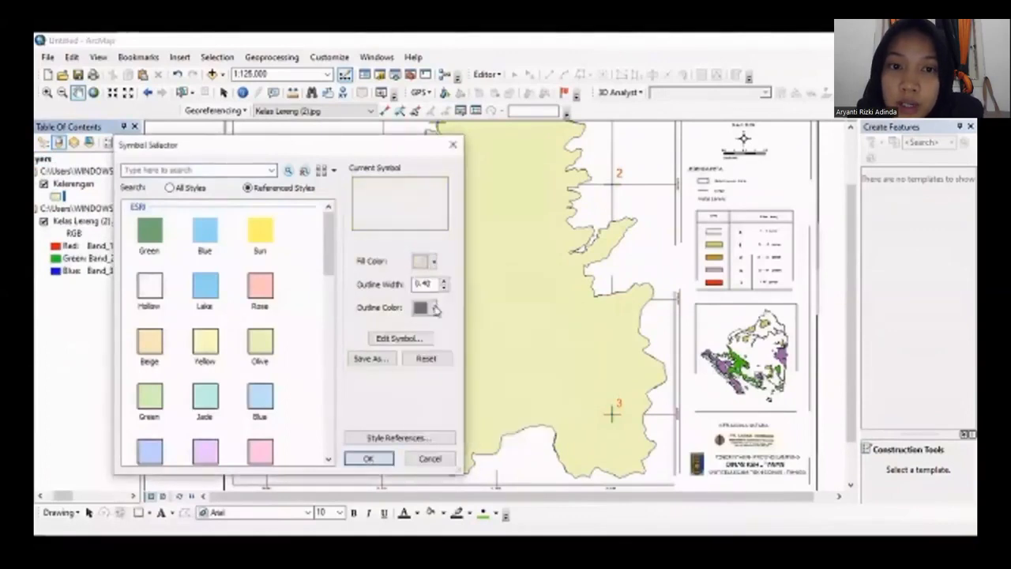
left_click(433, 309)
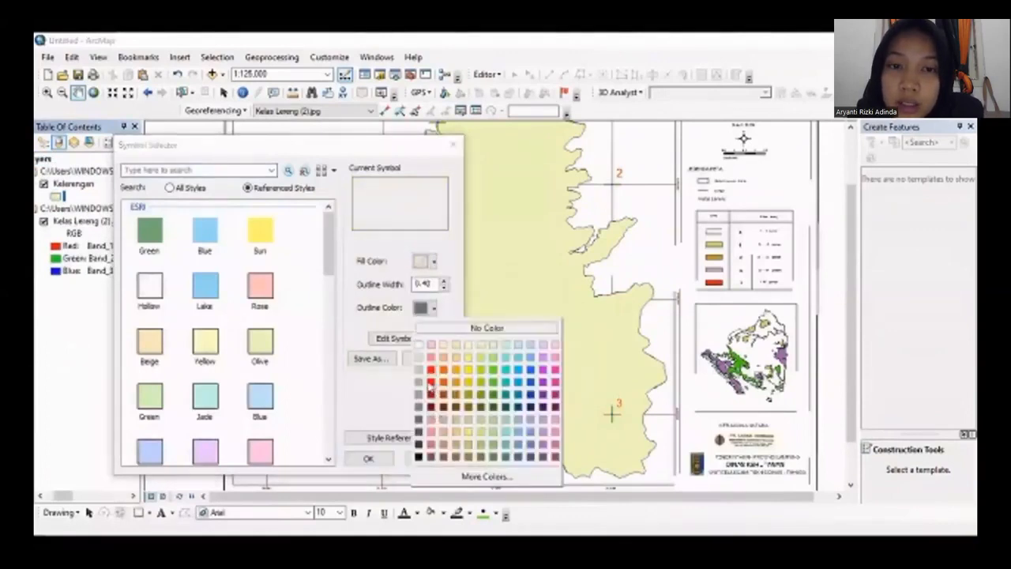
left_click(430, 370)
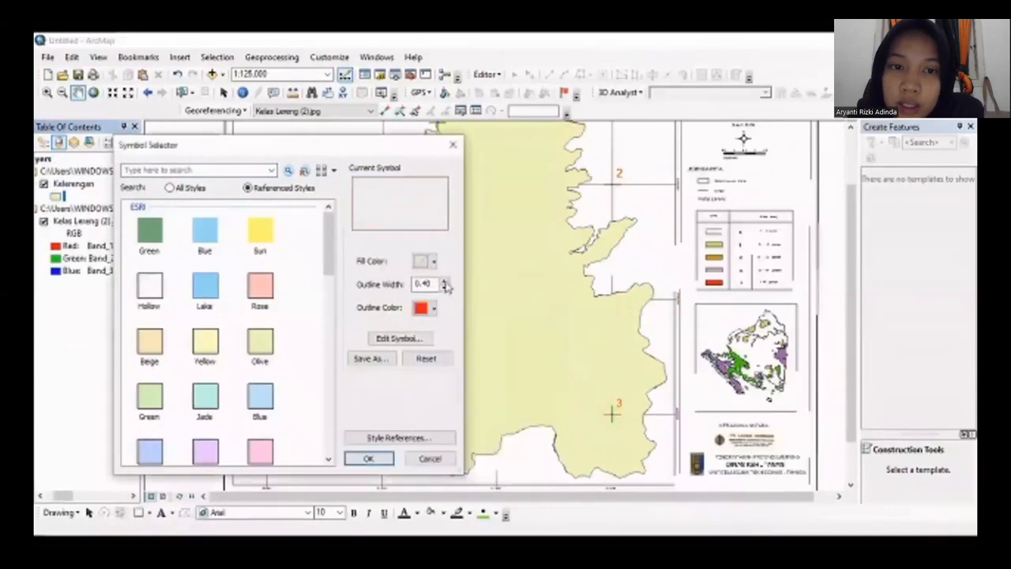
left_click(444, 281)
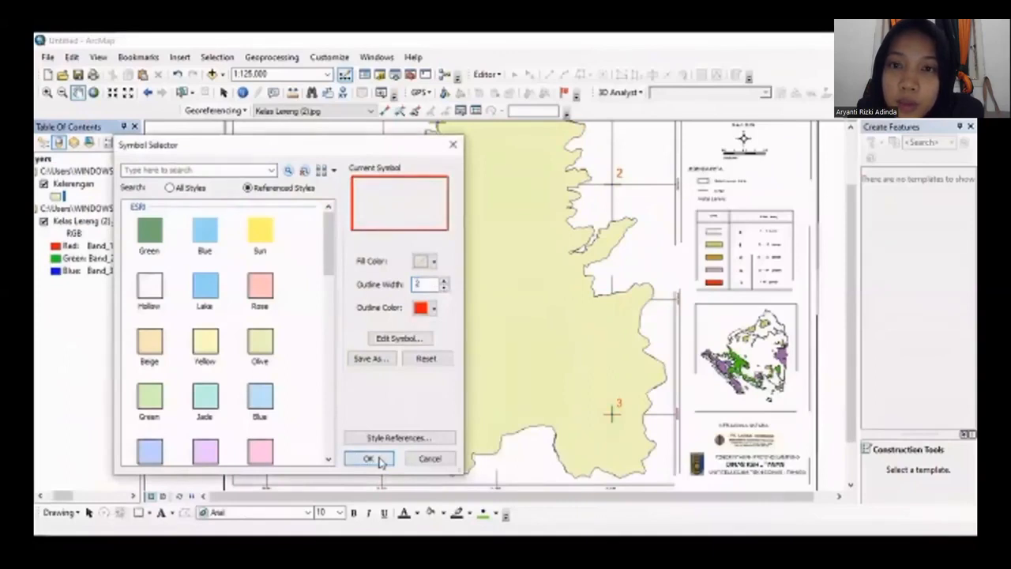
left_click(369, 459)
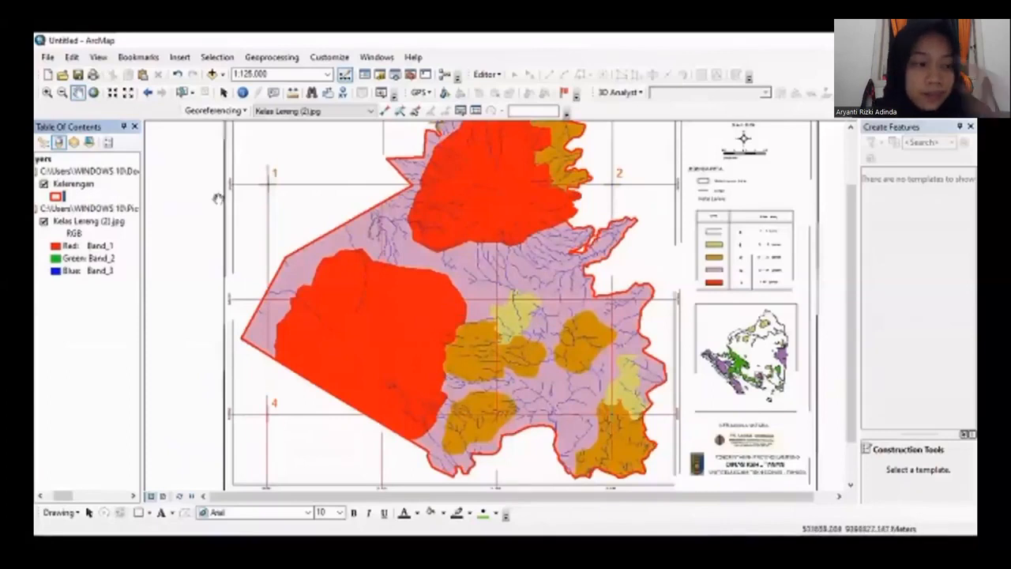
Start an edit session on the Kelerengan layer at the large red slope area in the west of the map
left_click(46, 93)
left_click_drag(251, 241, 488, 438)
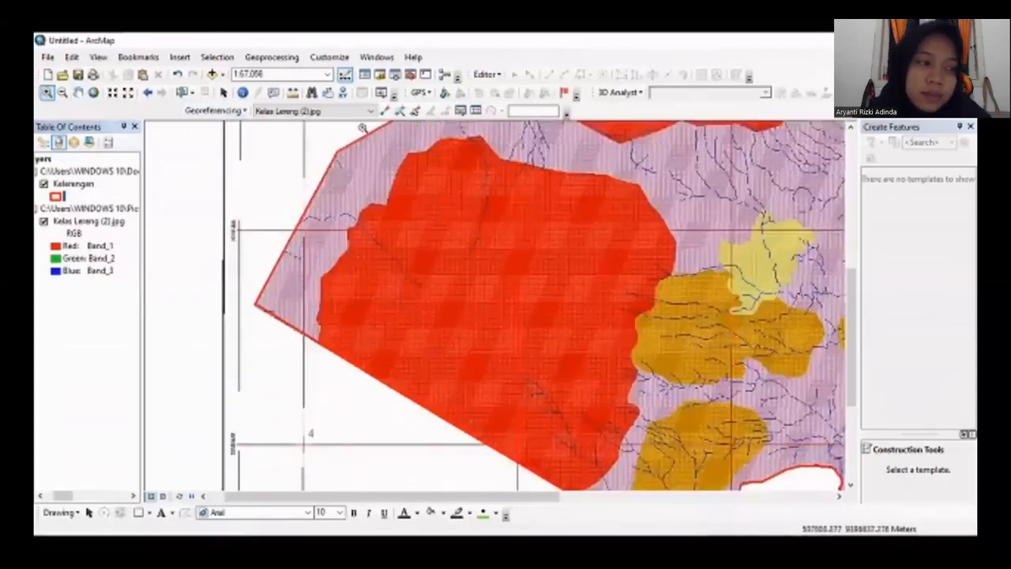
left_click_drag(361, 128, 663, 490)
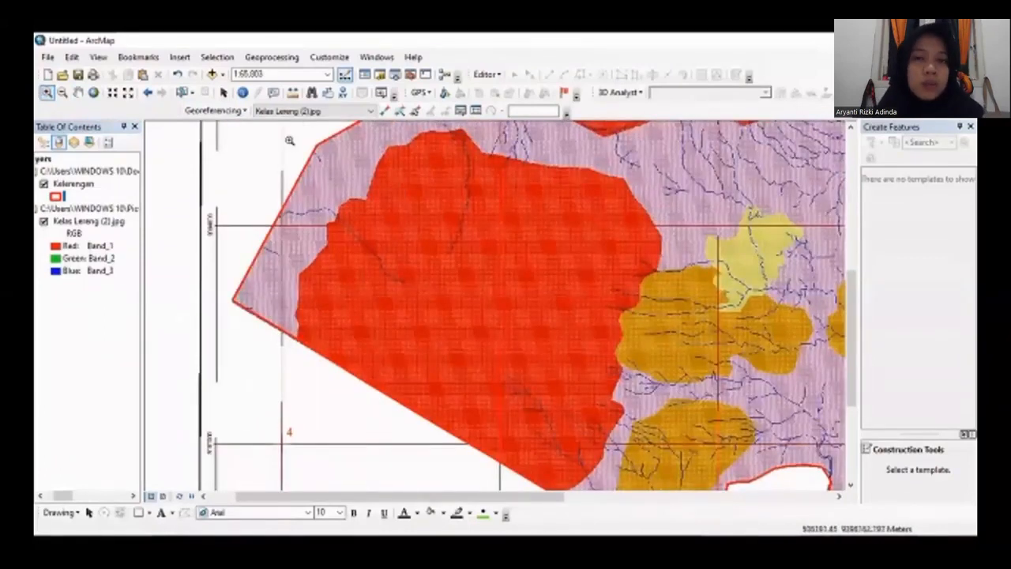
left_click_drag(587, 257, 671, 473)
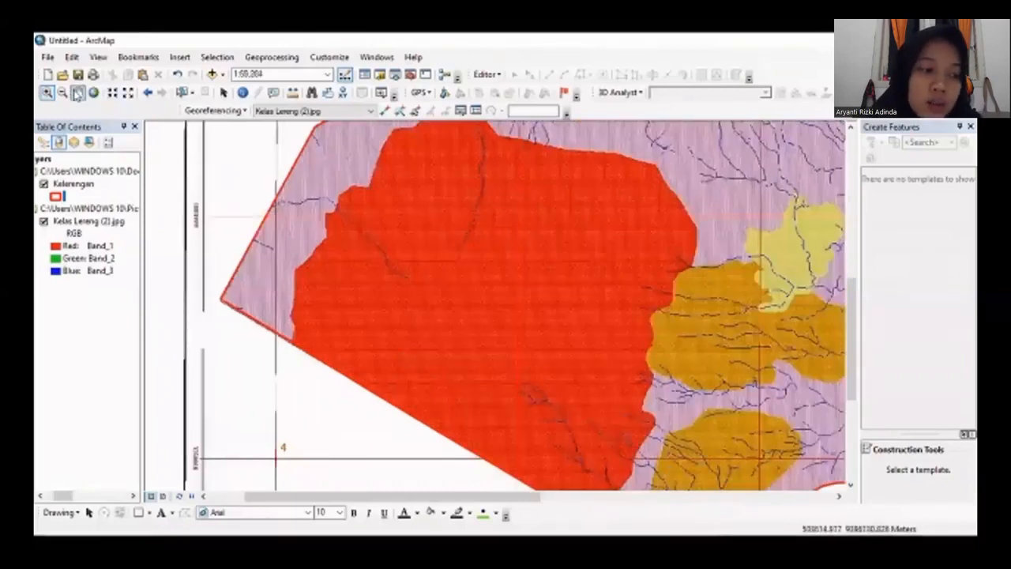
left_click(78, 93)
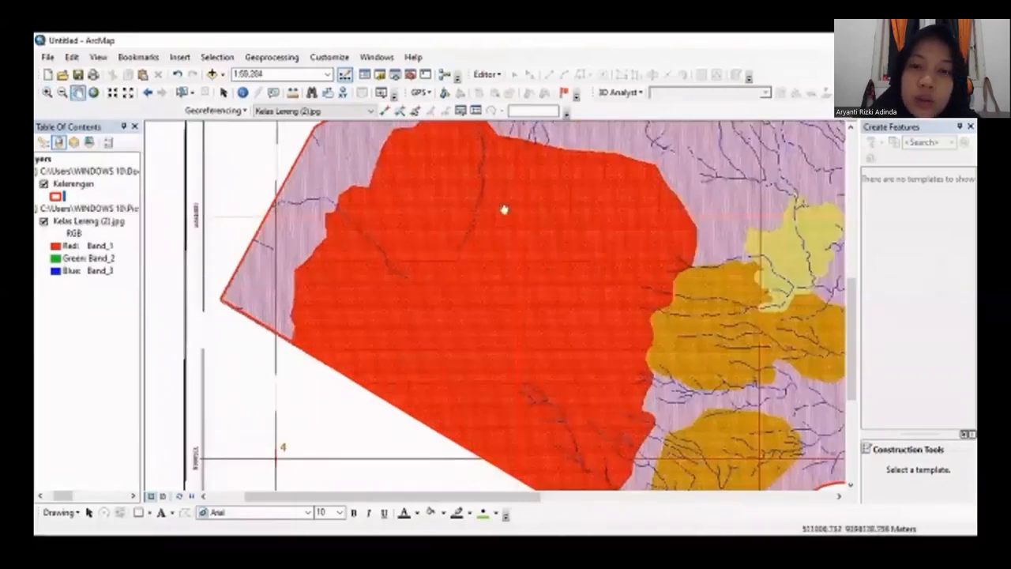
left_click_drag(504, 209, 530, 255)
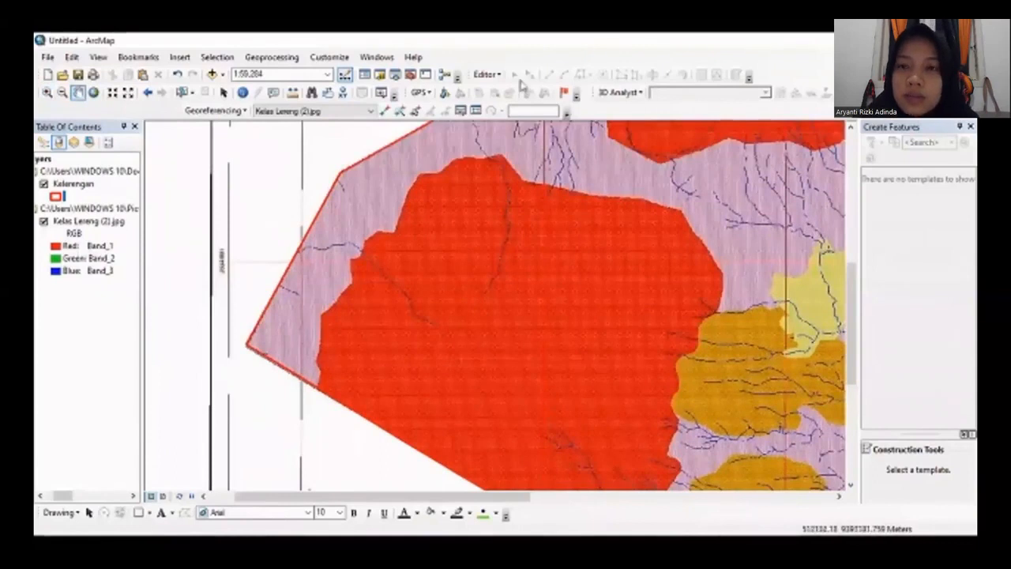
left_click(487, 75)
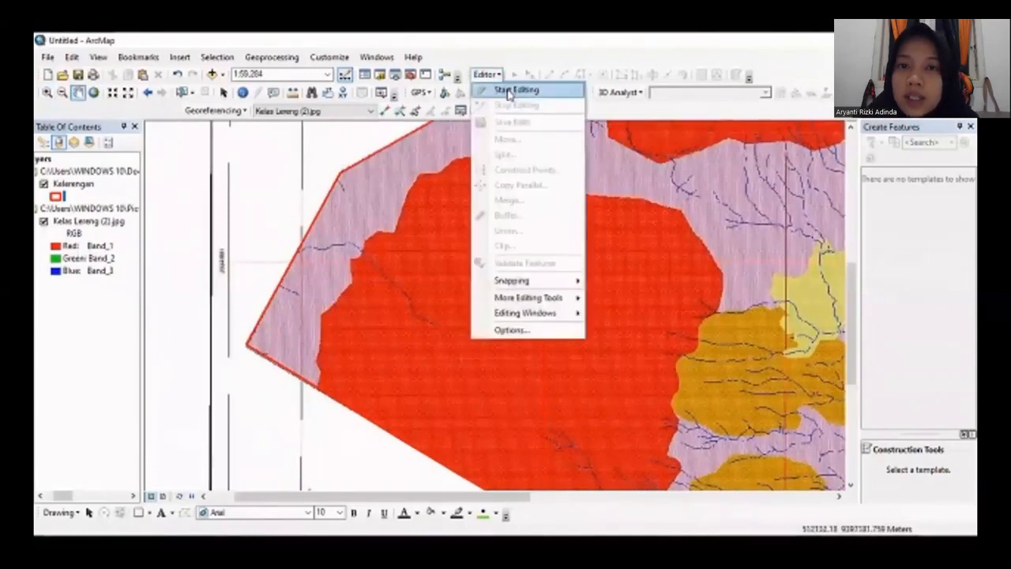
left_click(508, 91)
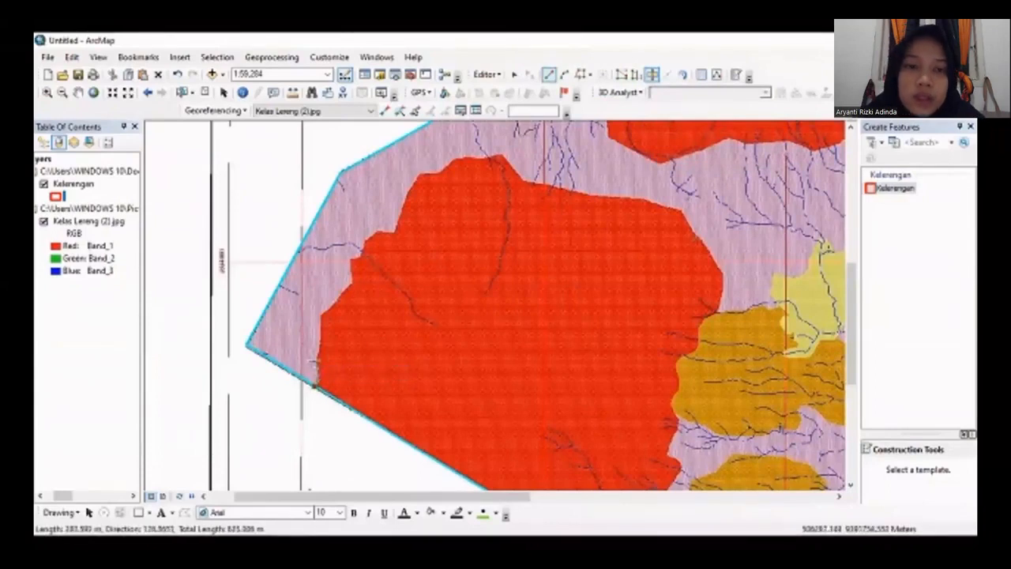
mouse_move(521, 461)
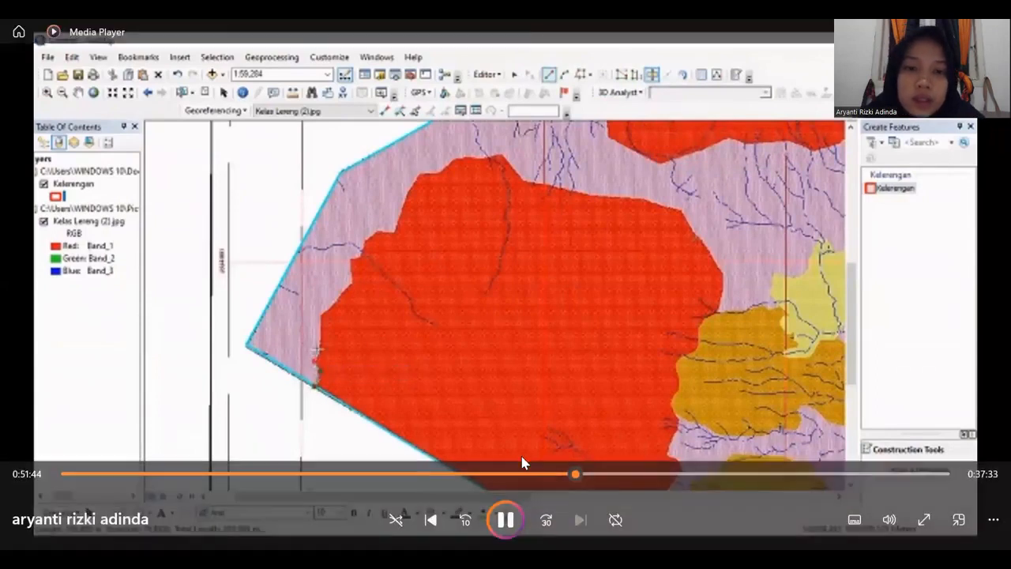
left_click(556, 515)
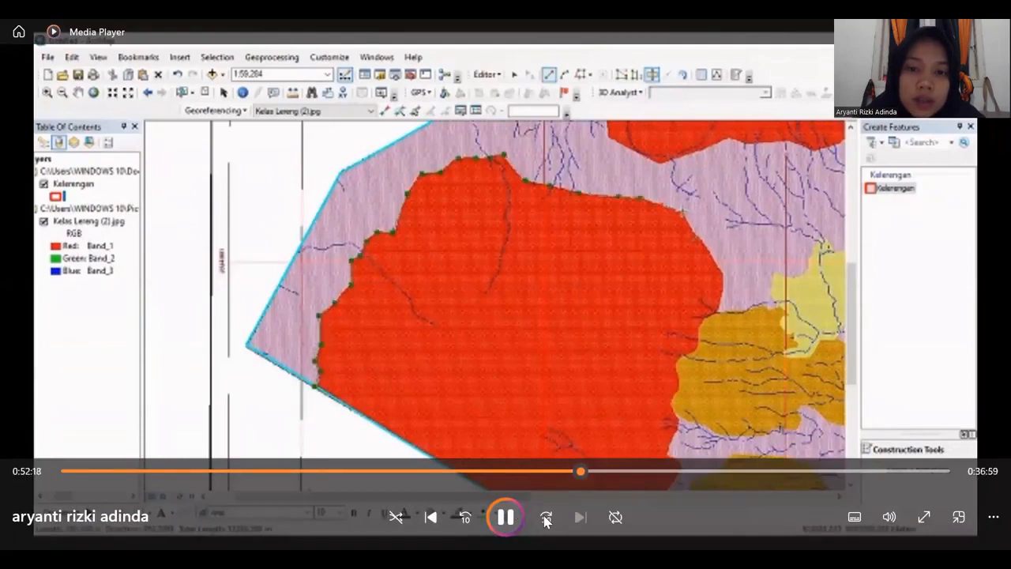
left_click(545, 517)
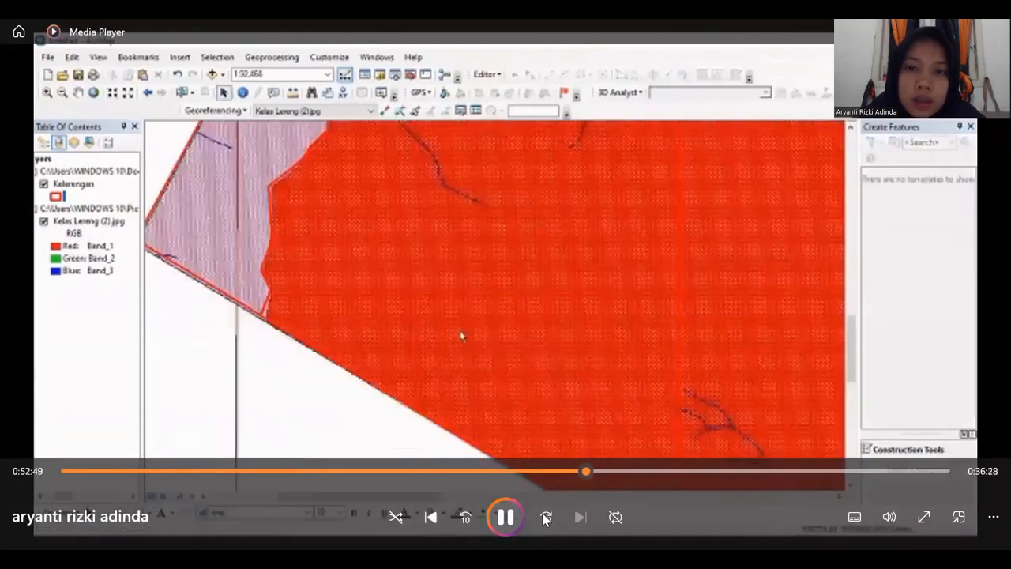
left_click(544, 518)
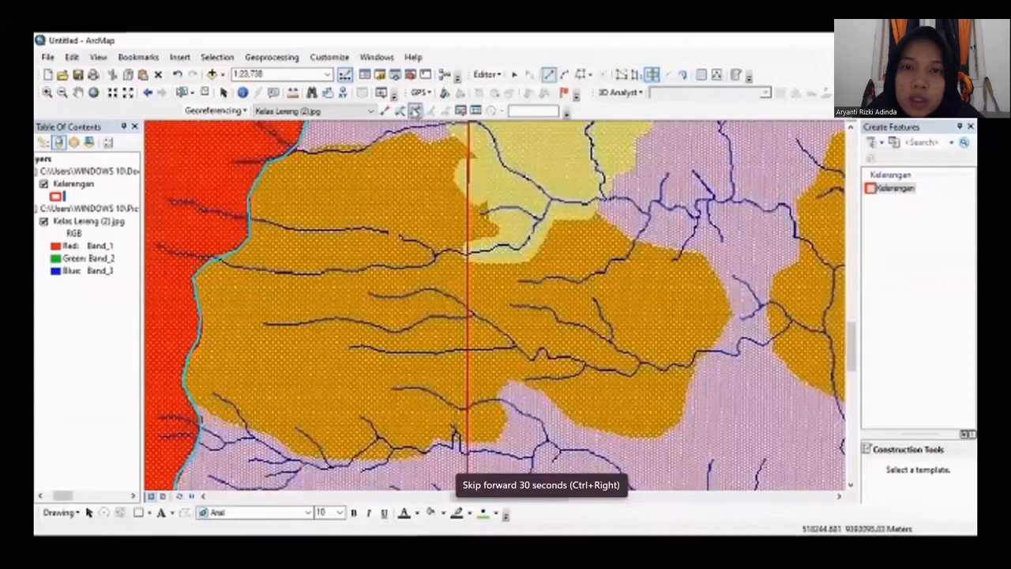
mouse_move(541, 515)
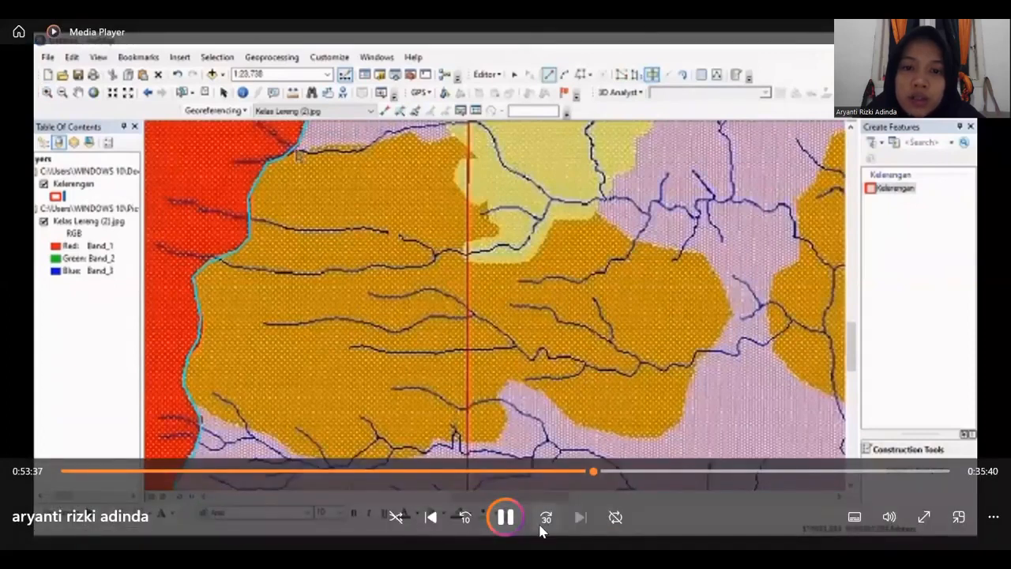
left_click(546, 519)
left_click(546, 520)
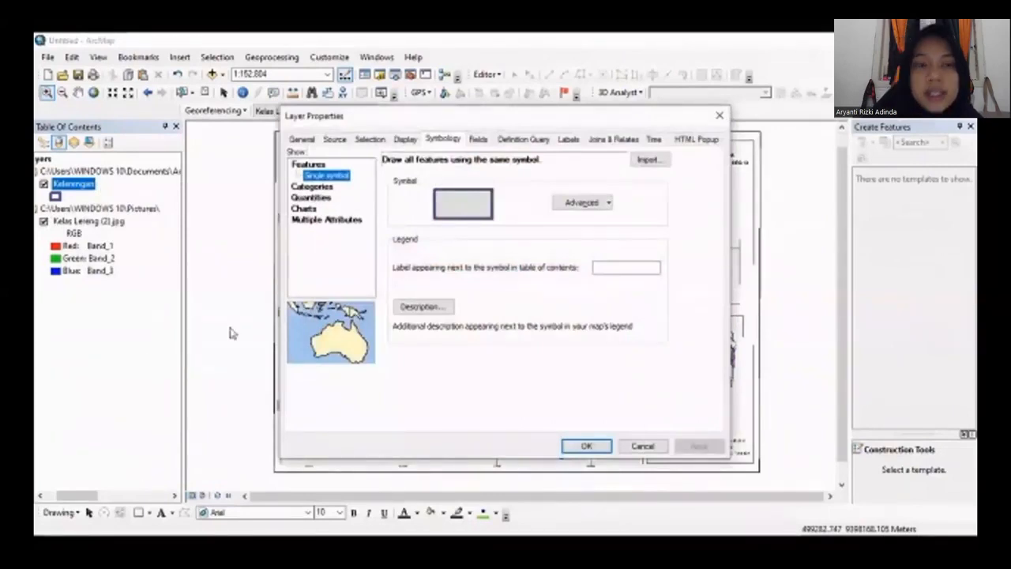
Symbolize the Kelerengan layer by unique values of the Klasifikas field with all values added, and hide the Kelas Lereng (2).jpg raster
left_click(312, 188)
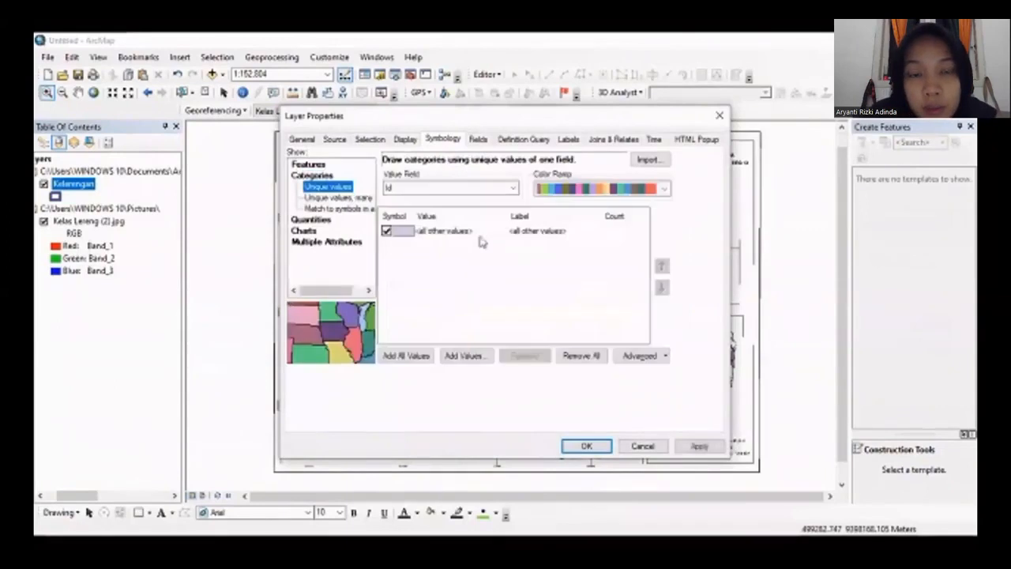
left_click(510, 190)
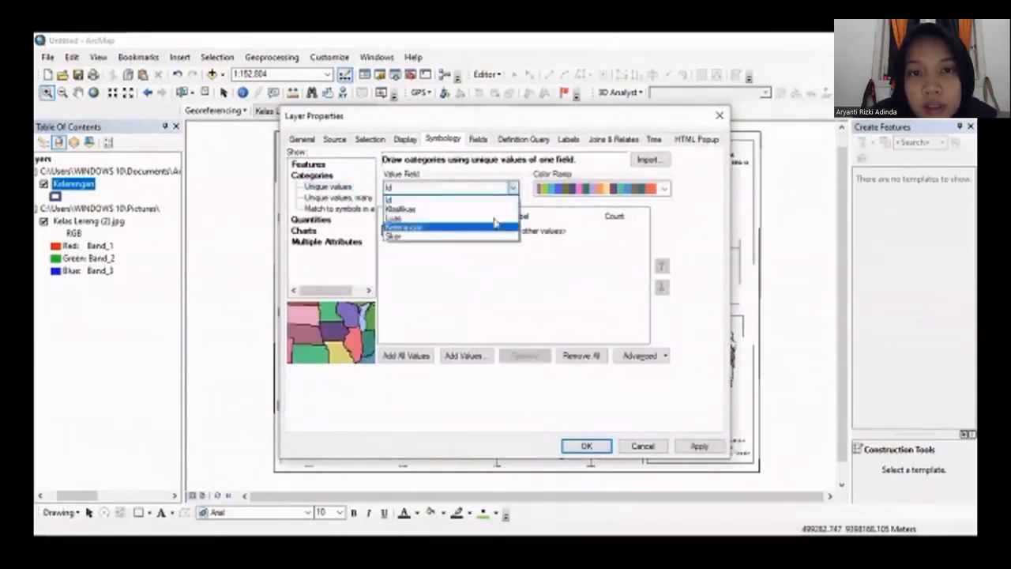
left_click(492, 209)
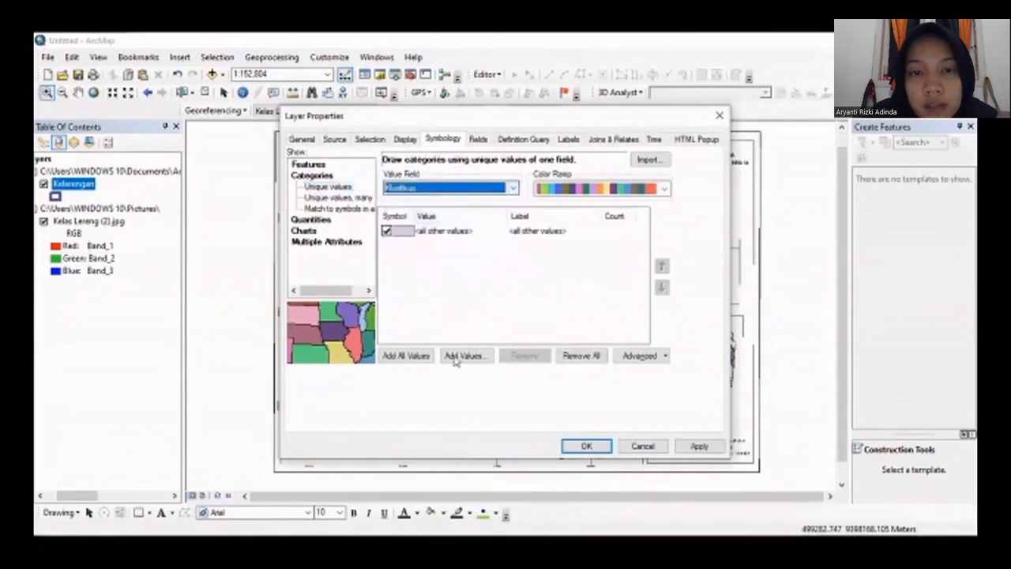
left_click(419, 357)
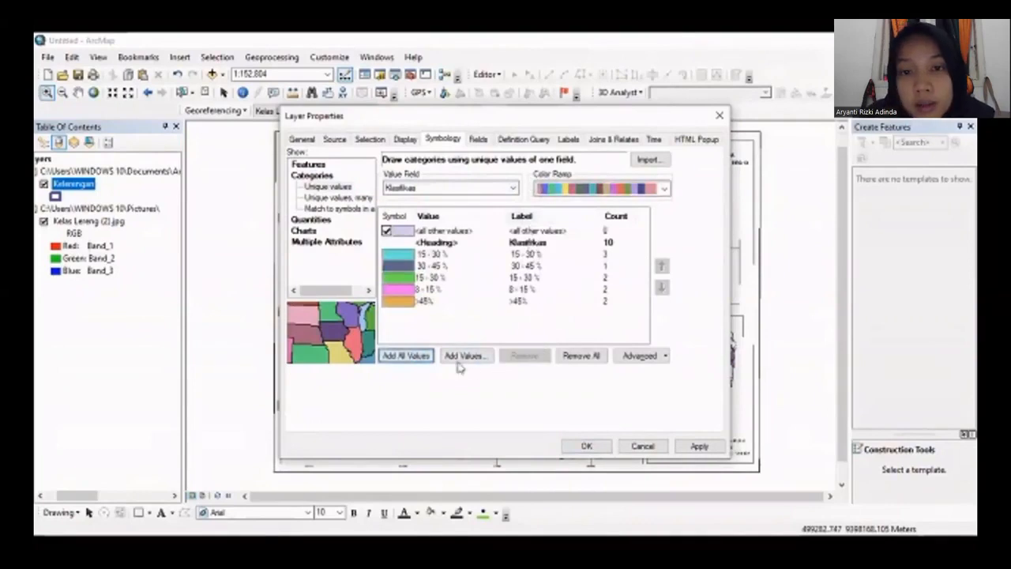
left_click(591, 447)
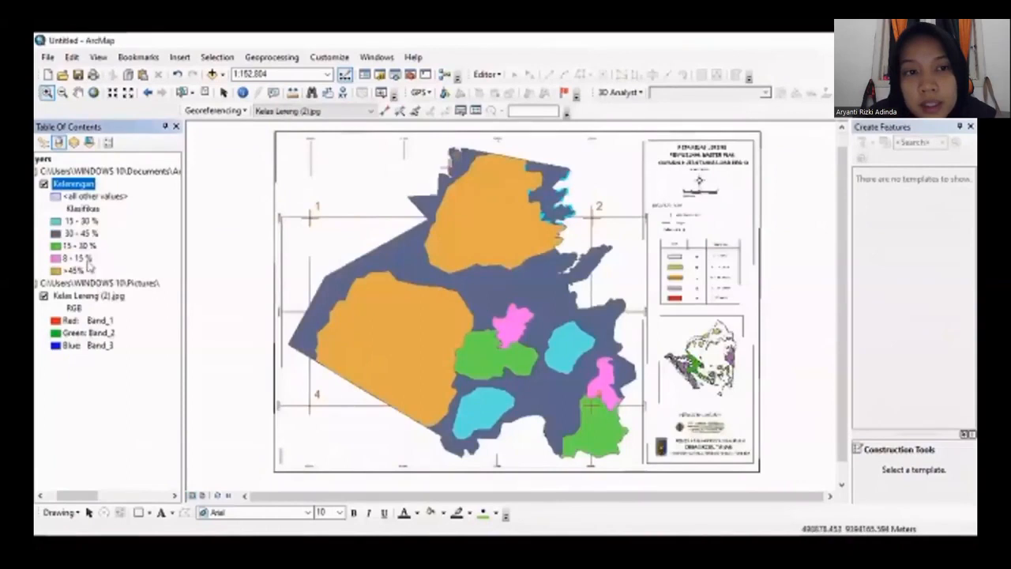
left_click(44, 297)
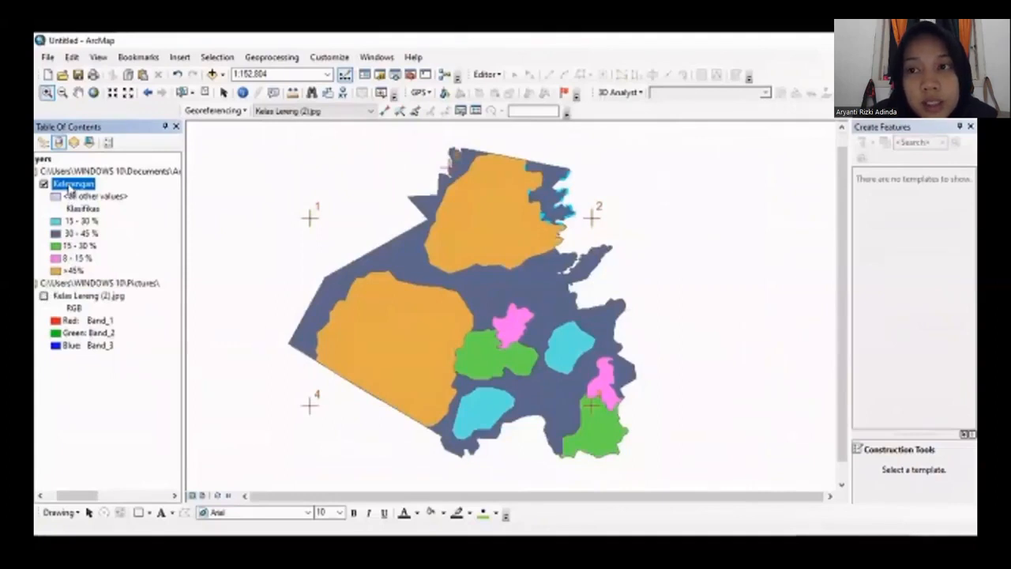
Label the Kelerengan polygons with the Klasifikas field at text size 9 and turn on feature labels for the layer
right_click(70, 187)
left_click(116, 468)
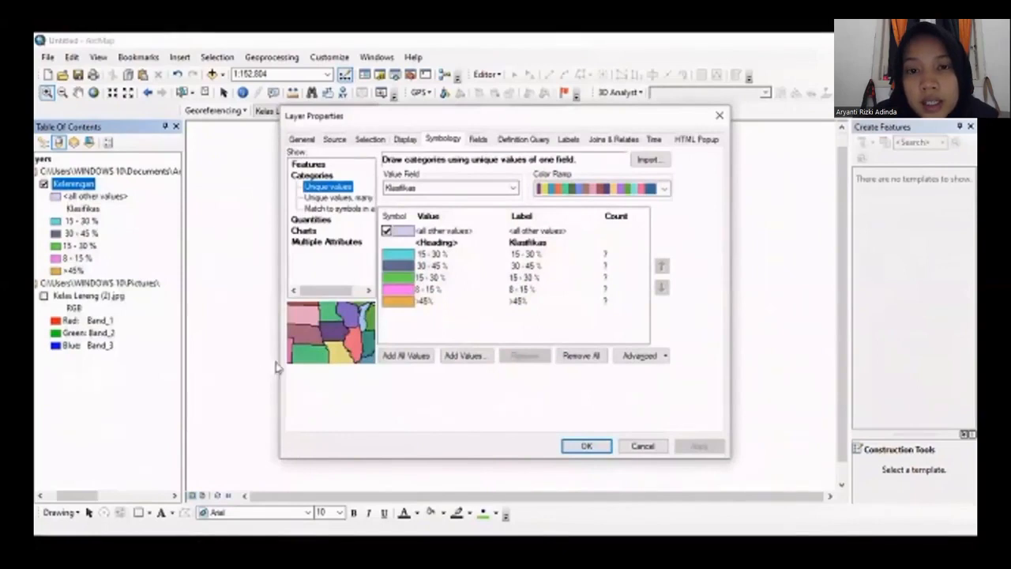
left_click(568, 140)
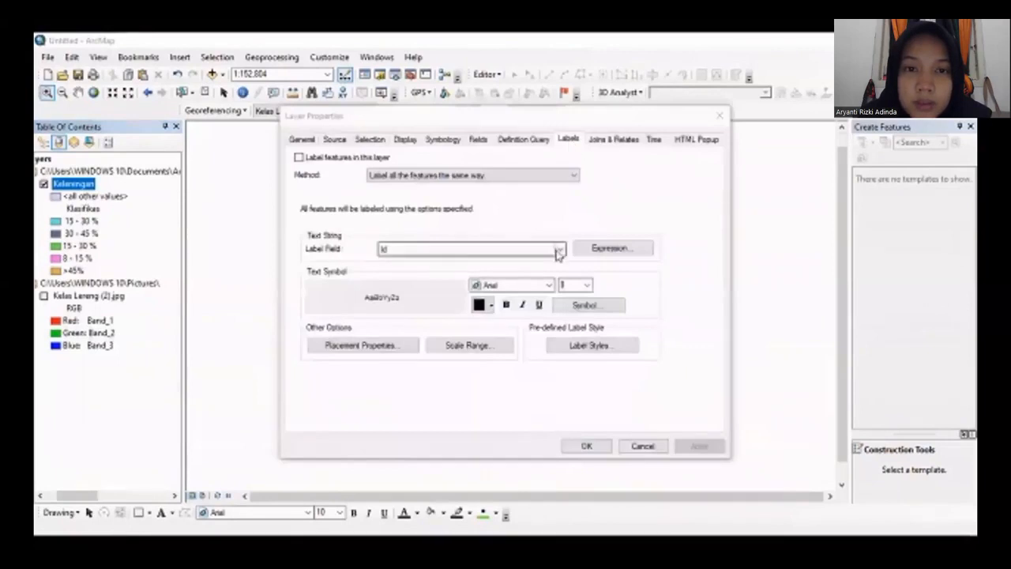
left_click(557, 249)
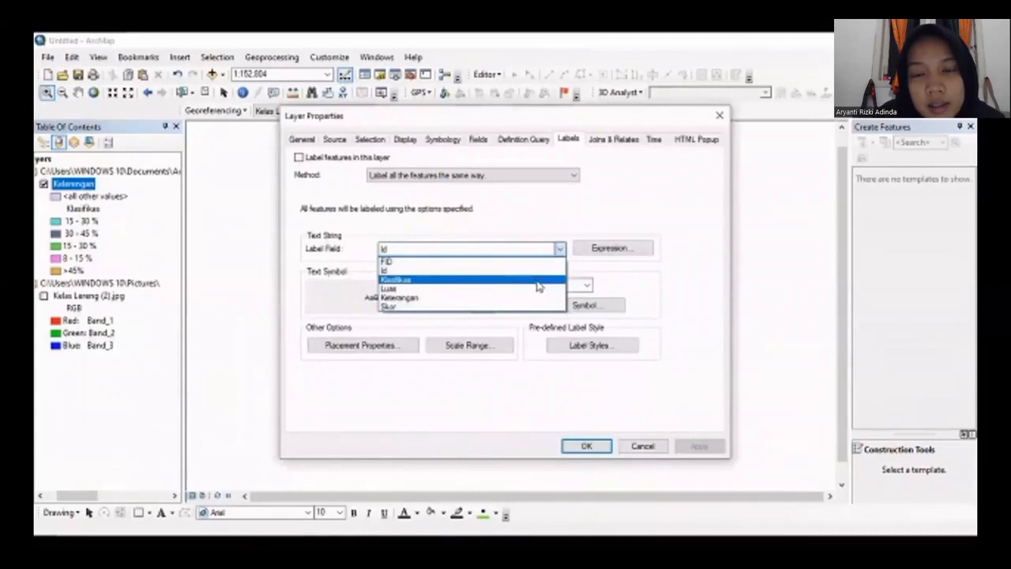
left_click(537, 281)
left_click(586, 285)
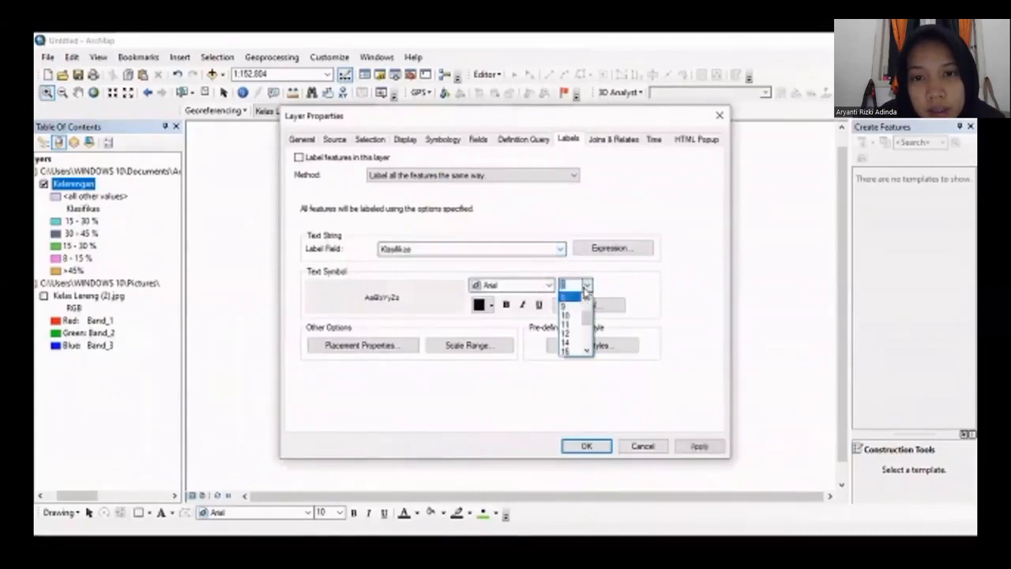
left_click(572, 308)
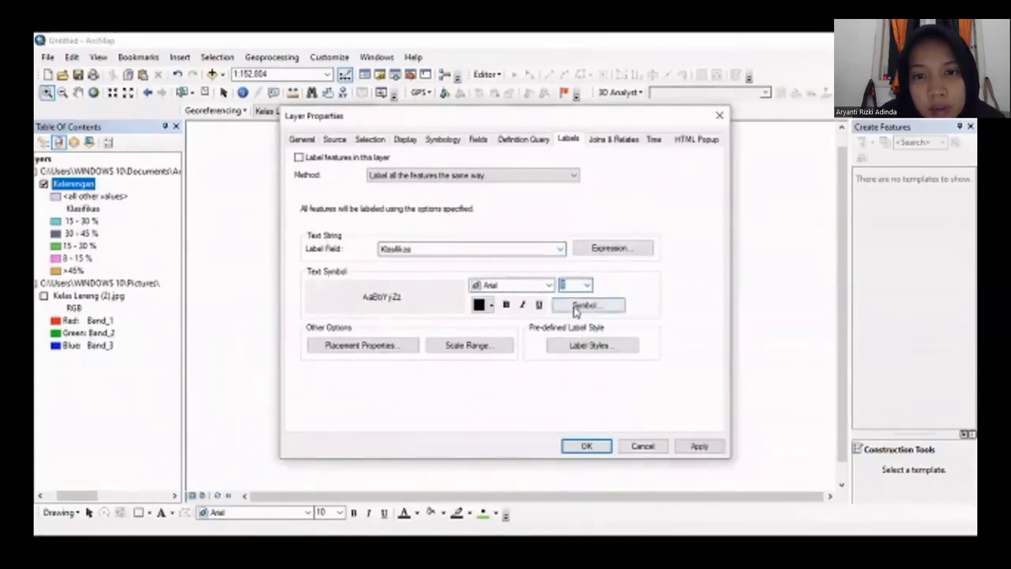
left_click(585, 447)
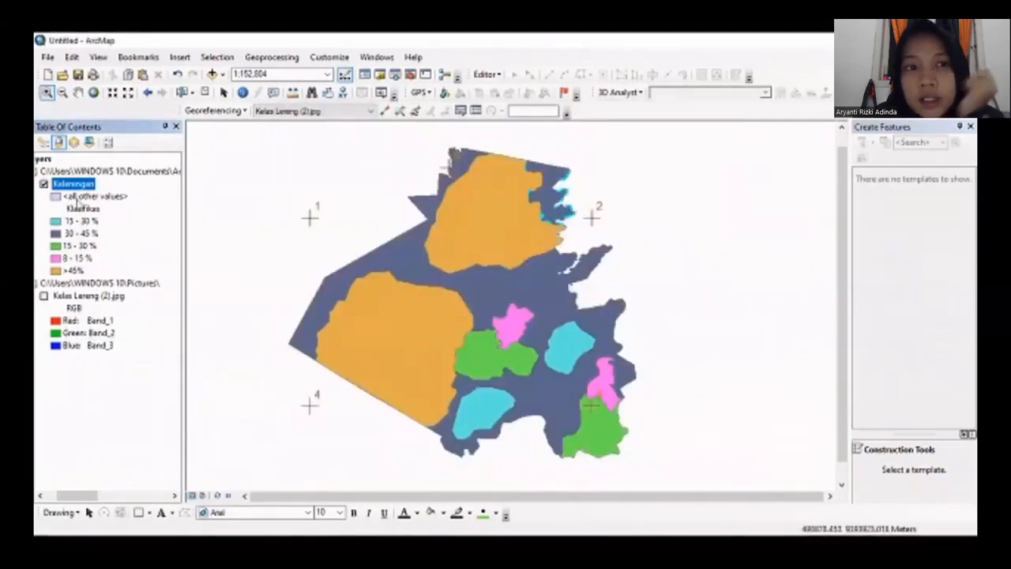
right_click(71, 188)
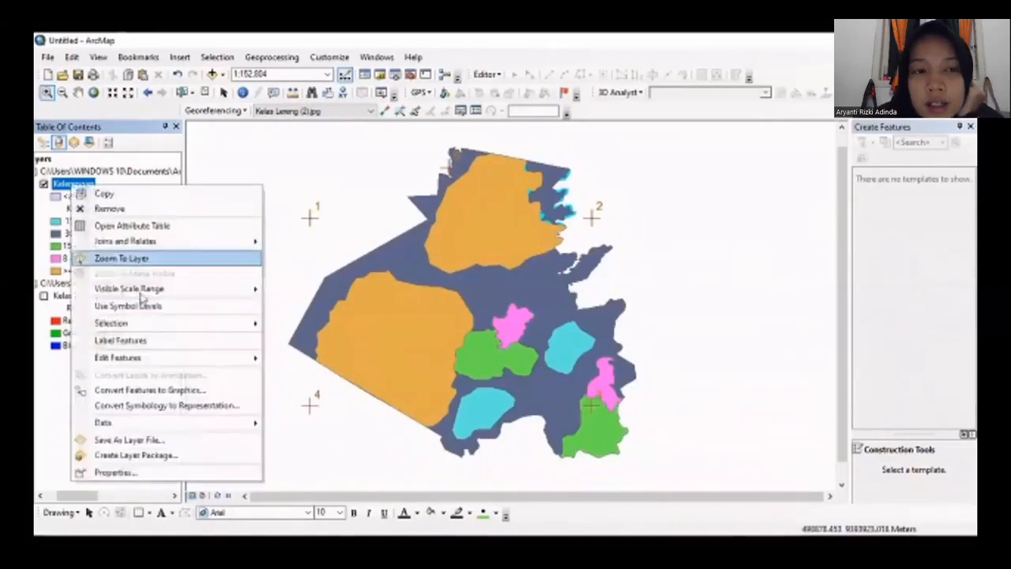
left_click(122, 340)
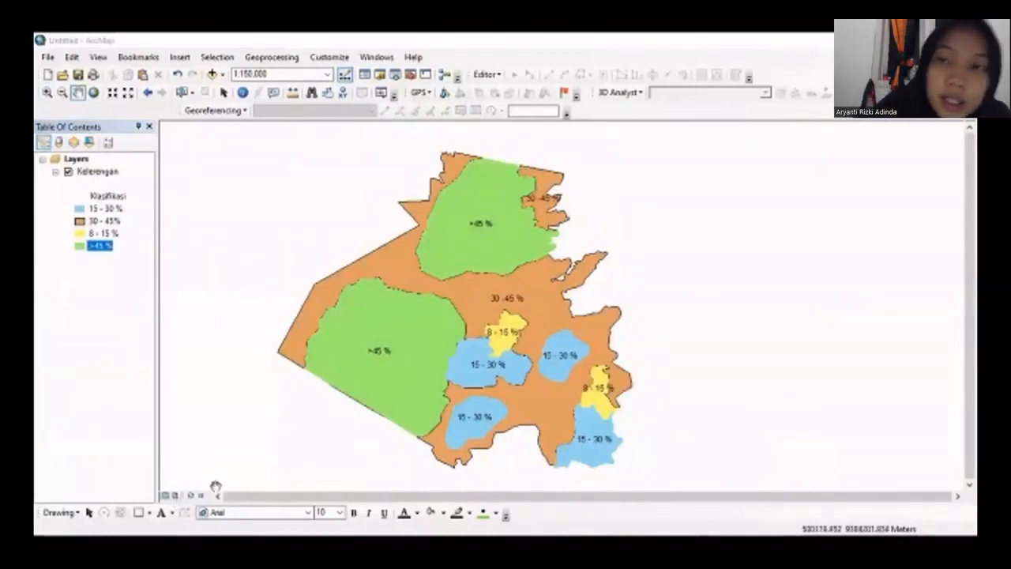
Skip the Media Player recording forward in 30-second jumps through the slope map's page setup, title, legend, measured grid and logo
mouse_move(657, 308)
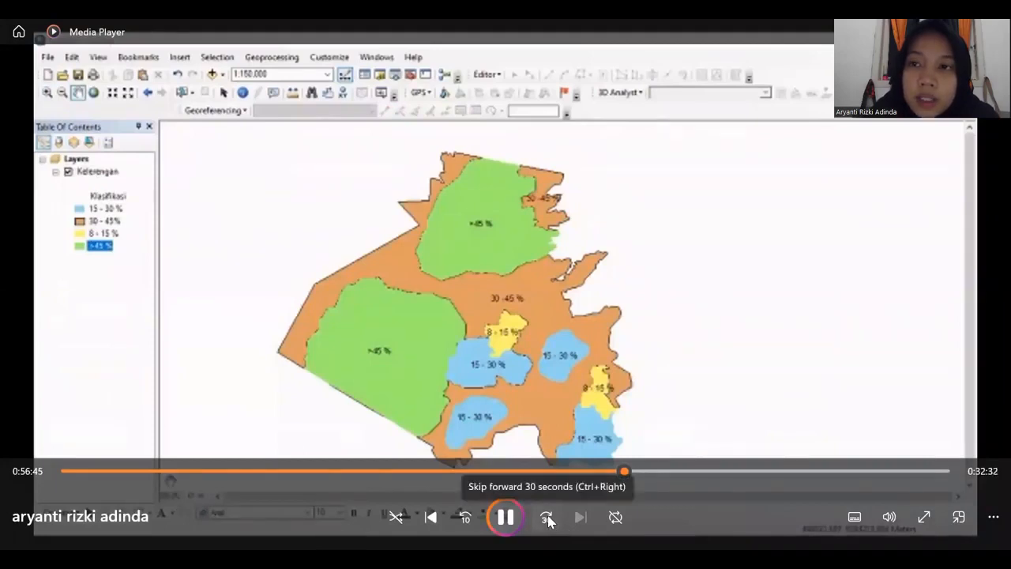
left_click(547, 518)
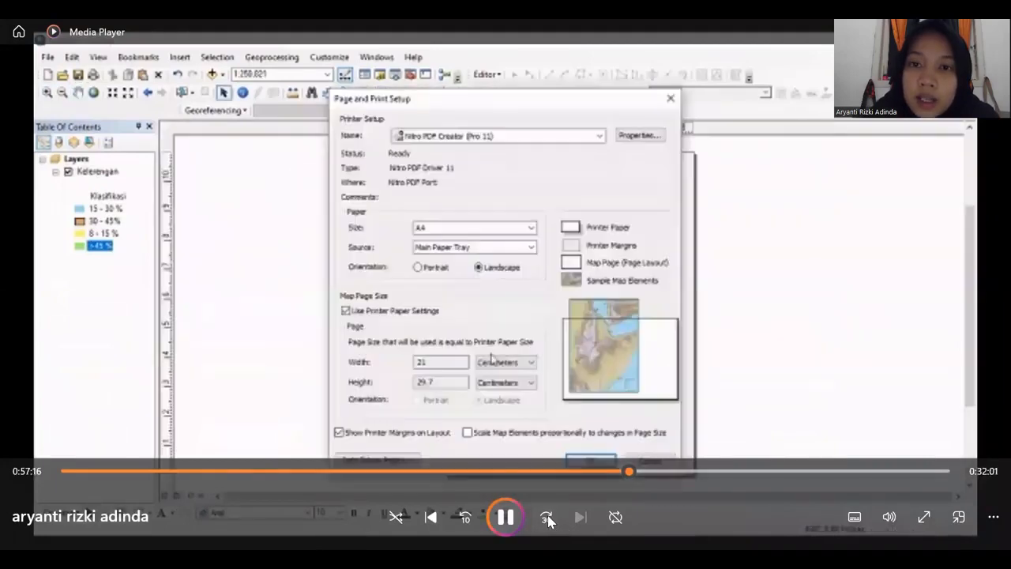
left_click(547, 518)
left_click(547, 518)
left_click(547, 518)
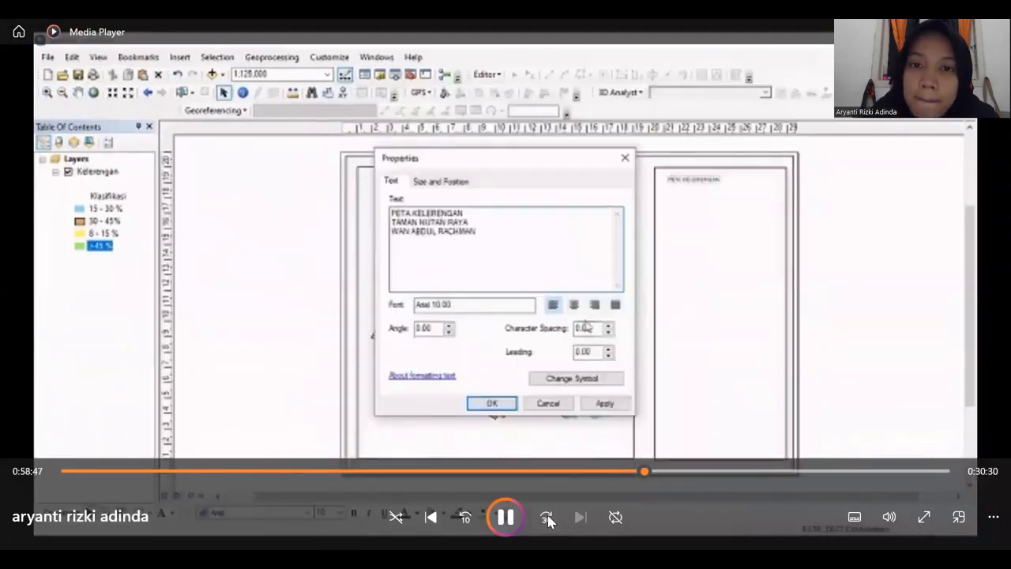
left_click(547, 518)
left_click(547, 518)
left_click(547, 518)
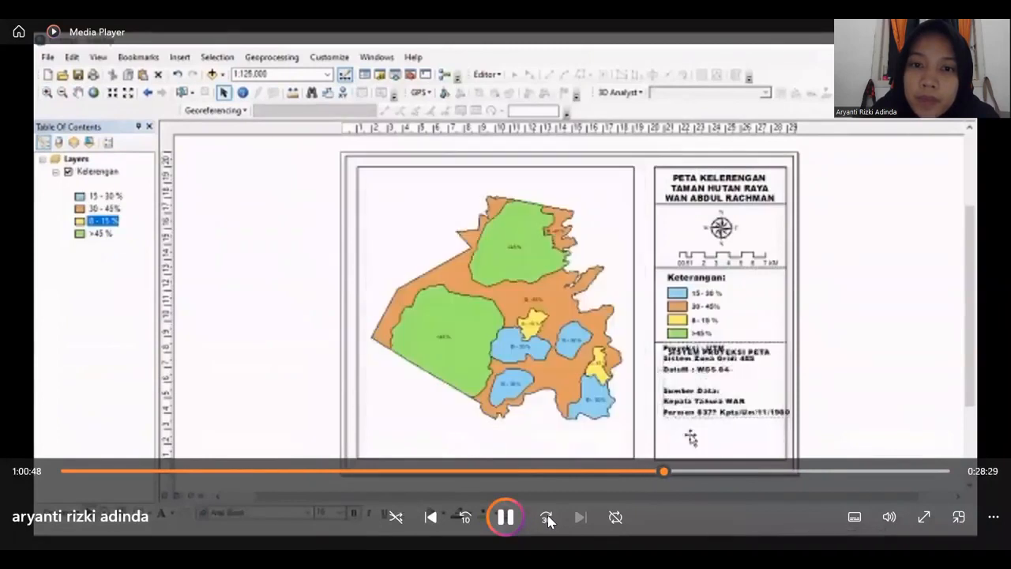
left_click(547, 518)
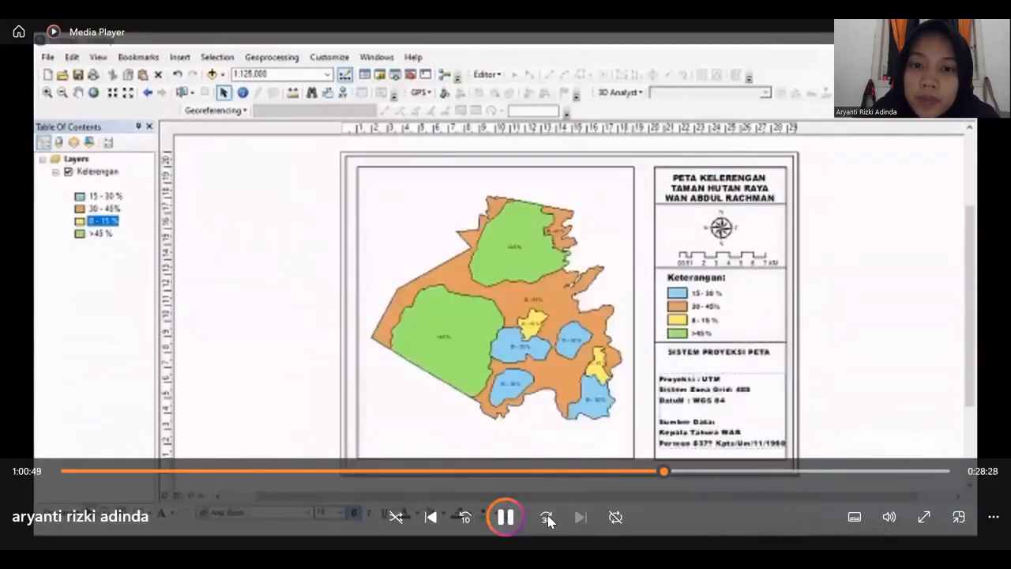
left_click(548, 518)
left_click(547, 518)
left_click(547, 518)
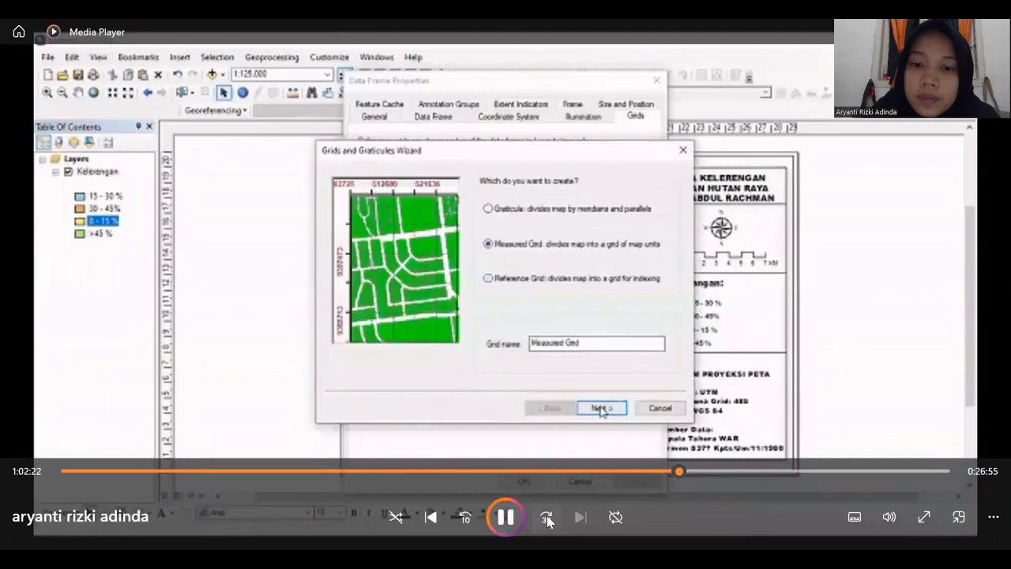
left_click(547, 518)
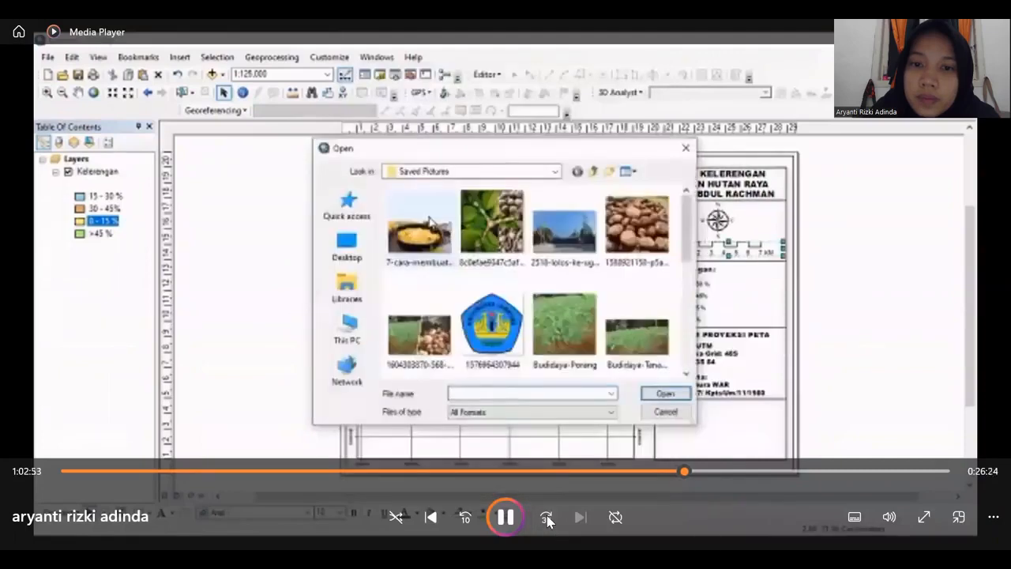
left_click(548, 518)
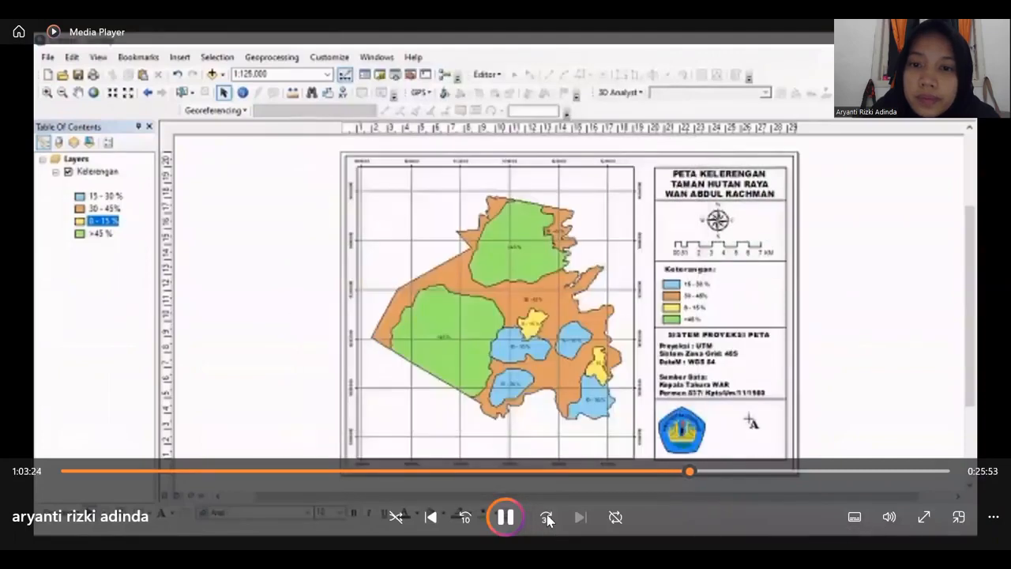
Skip the recording forward past the slope map's PDF export to the coordinate system setup of the Iklim map
left_click(547, 518)
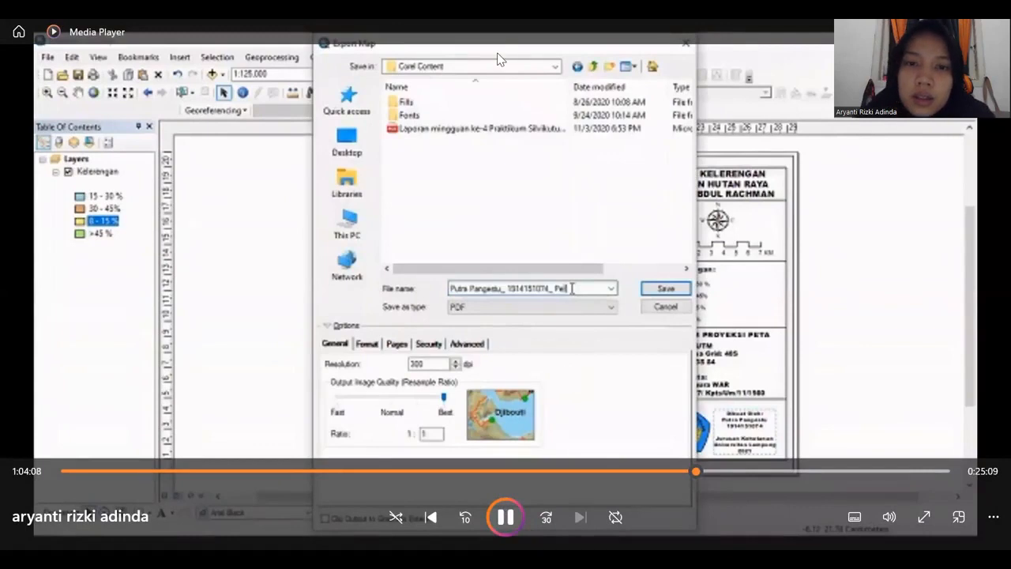
left_click(545, 517)
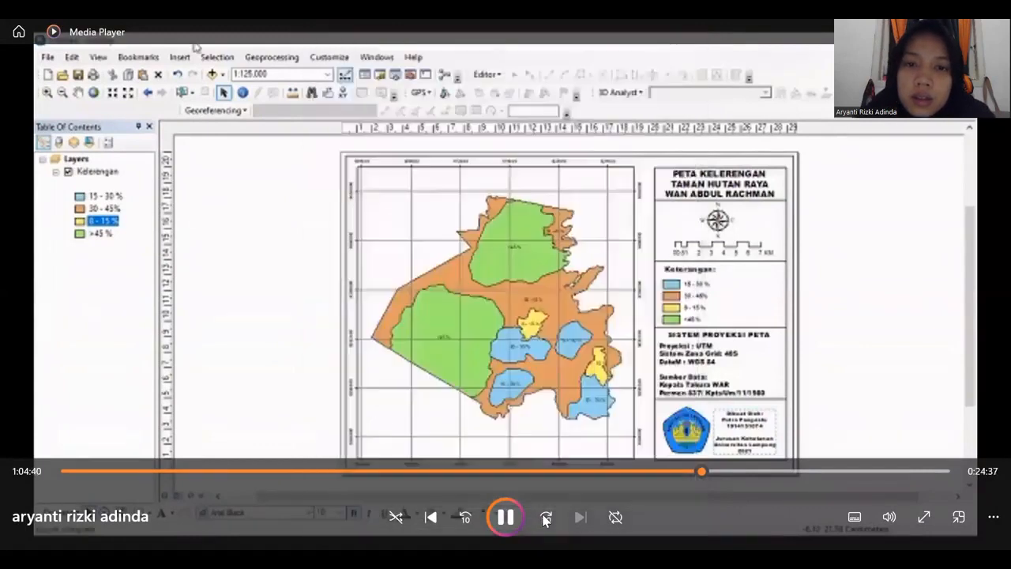
left_click(545, 517)
left_click(545, 517)
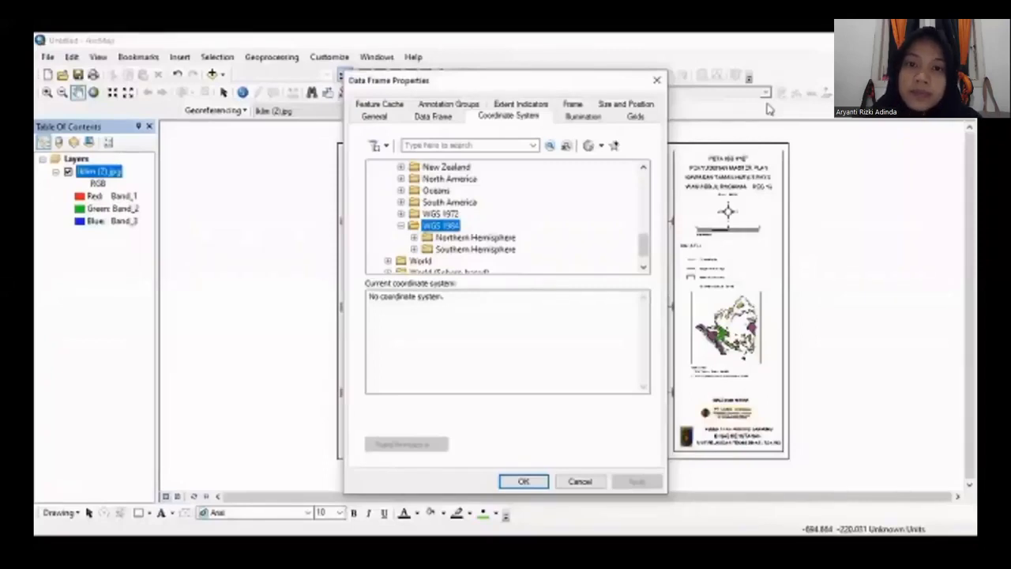
Skip the recording forward through the georeferencing and boundary digitizing of the Iklim map to the tracing of its rainfall zones
mouse_move(514, 173)
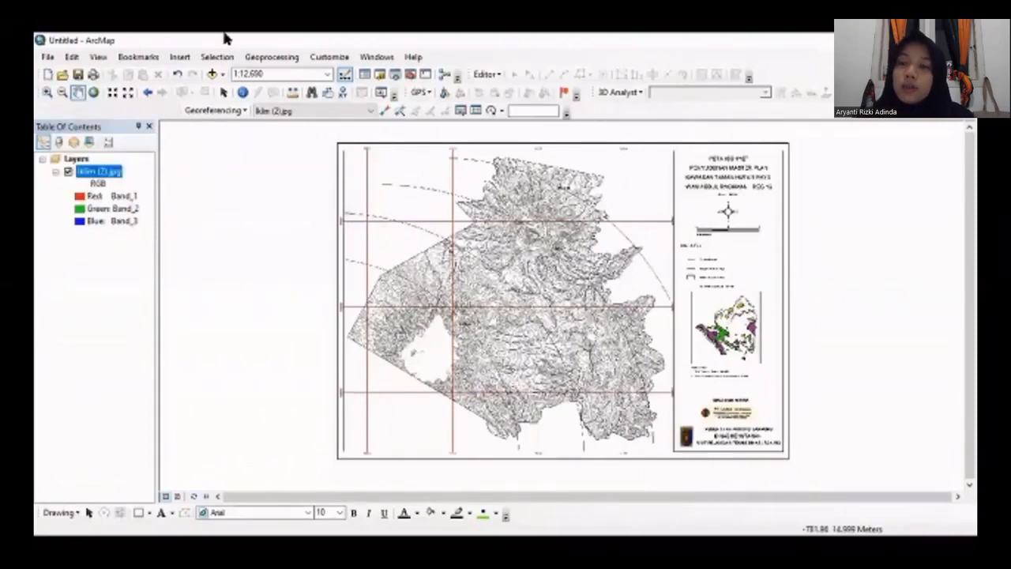
mouse_move(628, 389)
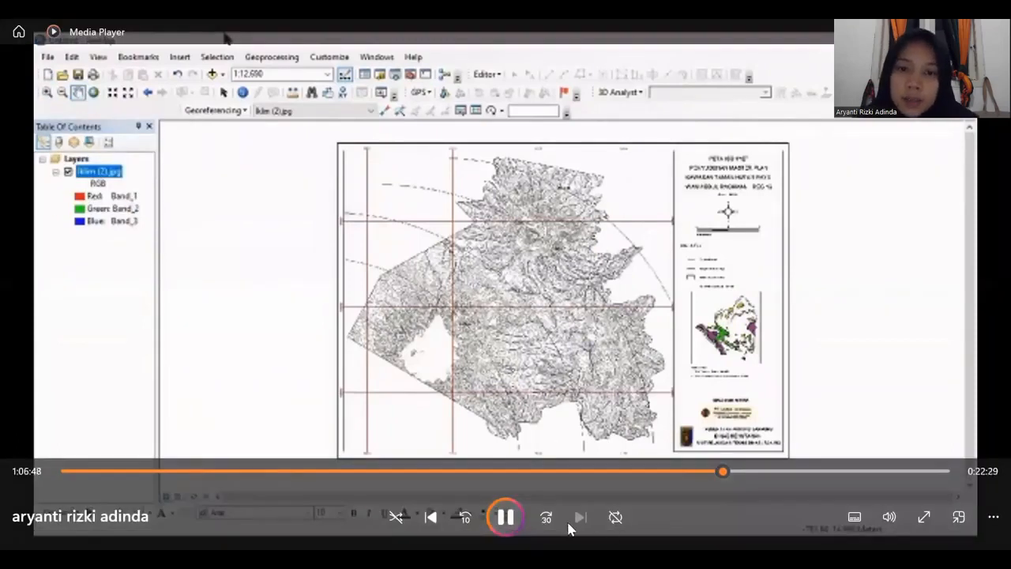
left_click(554, 517)
left_click(554, 516)
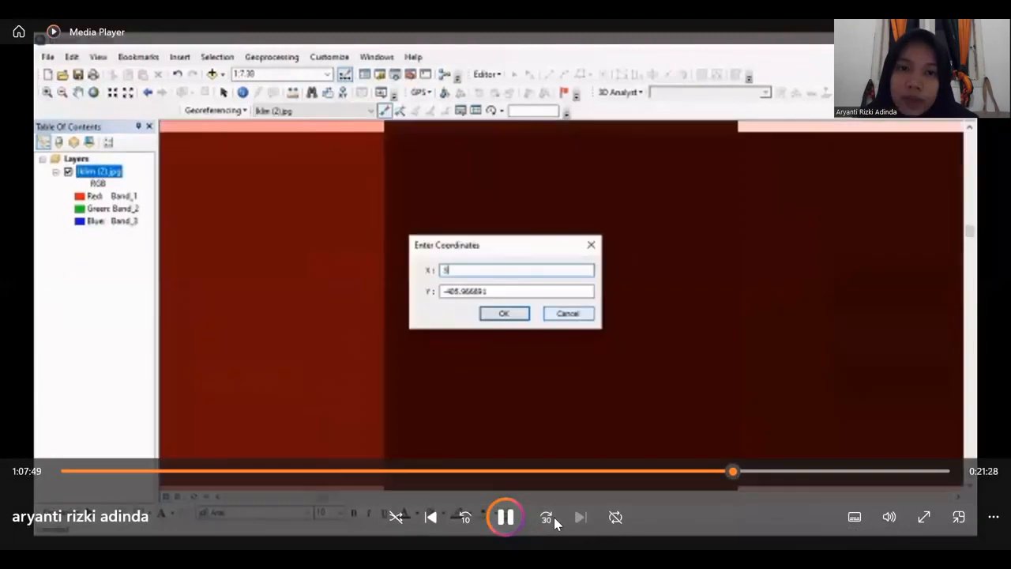
left_click(553, 518)
left_click(553, 518)
left_click(552, 518)
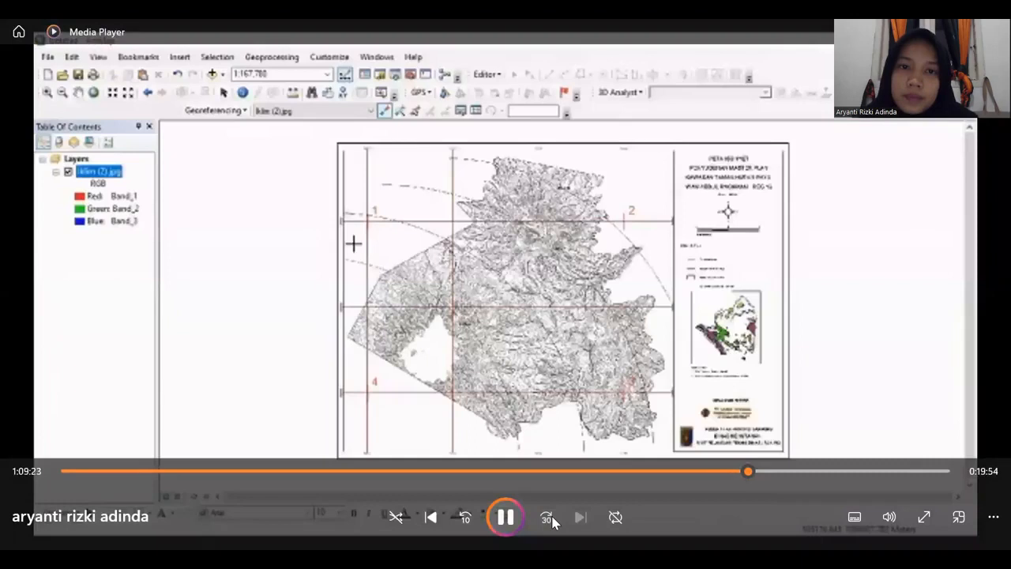
left_click(553, 518)
left_click(553, 518)
left_click(553, 518)
left_click(553, 518)
left_click(553, 518)
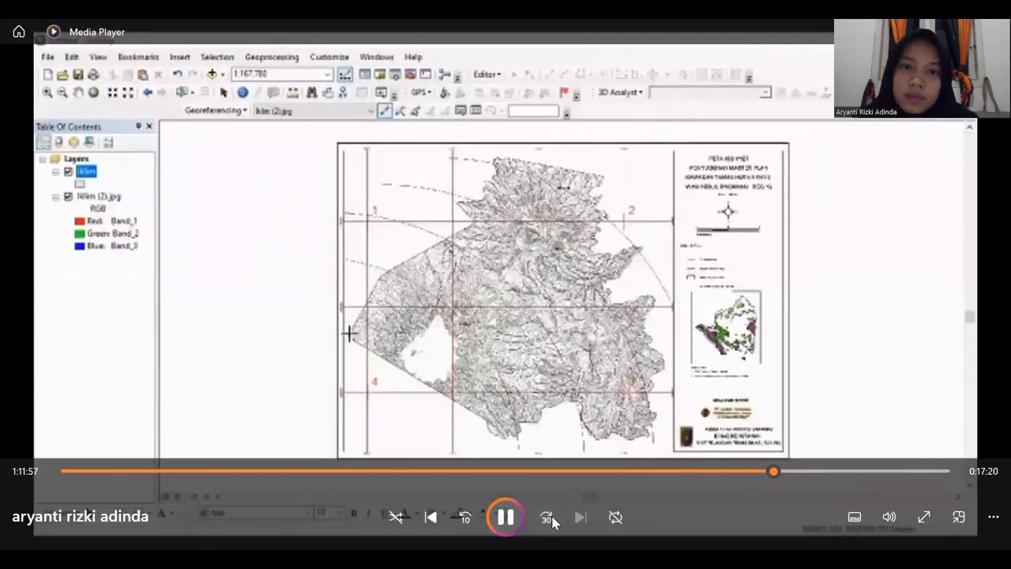
left_click(553, 518)
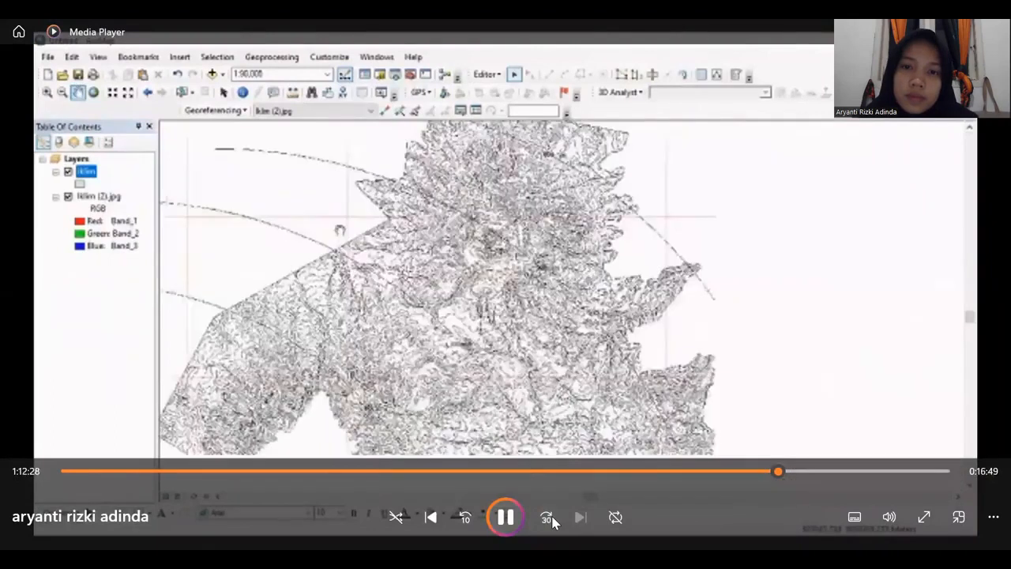
left_click(553, 518)
left_click(552, 518)
left_click(552, 518)
left_click(553, 518)
left_click(553, 518)
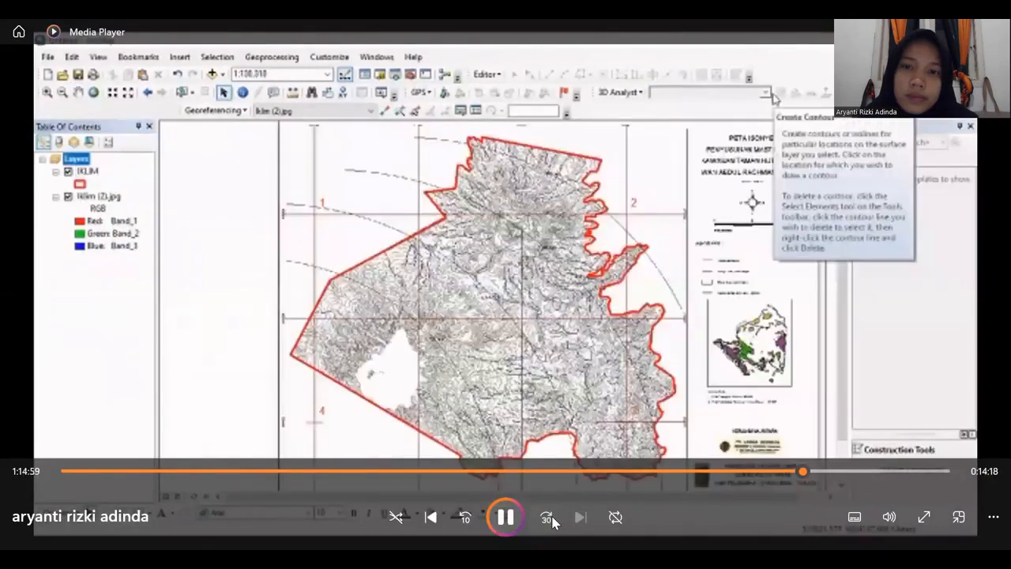
left_click(553, 518)
left_click(553, 518)
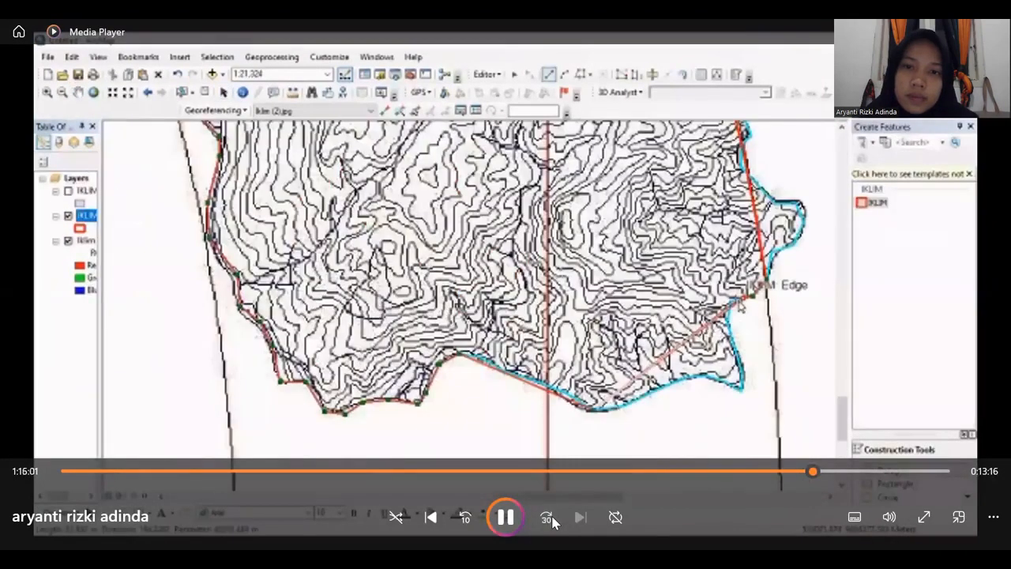
Skip the recording forward through the IKLIM map layout with its title, legend and projection text to the end
double_click(547, 518)
double_click(546, 517)
double_click(546, 518)
double_click(547, 518)
left_click(547, 518)
left_click(546, 518)
double_click(546, 518)
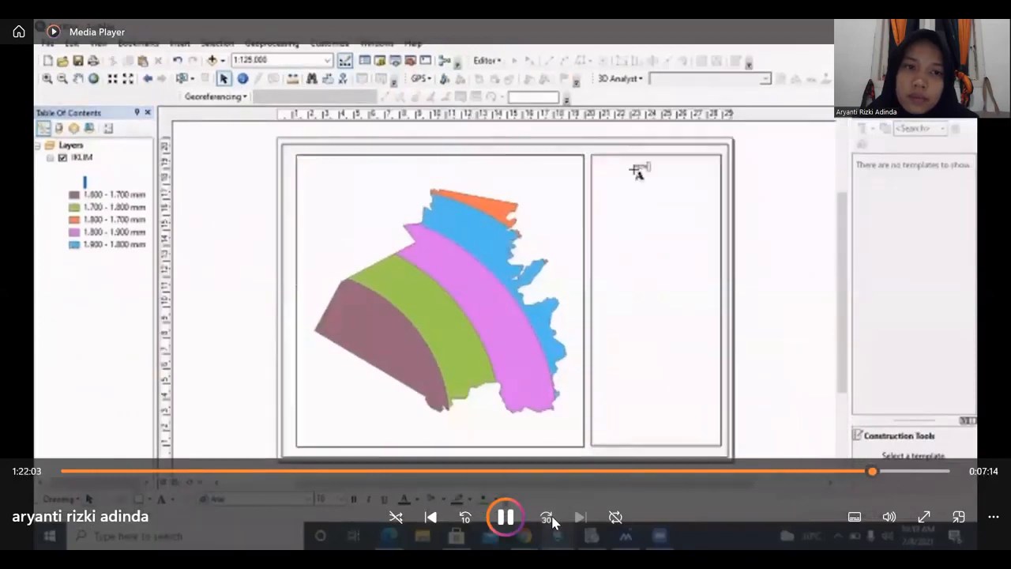
double_click(552, 518)
left_click(553, 518)
left_click(553, 518)
double_click(553, 518)
left_click(553, 518)
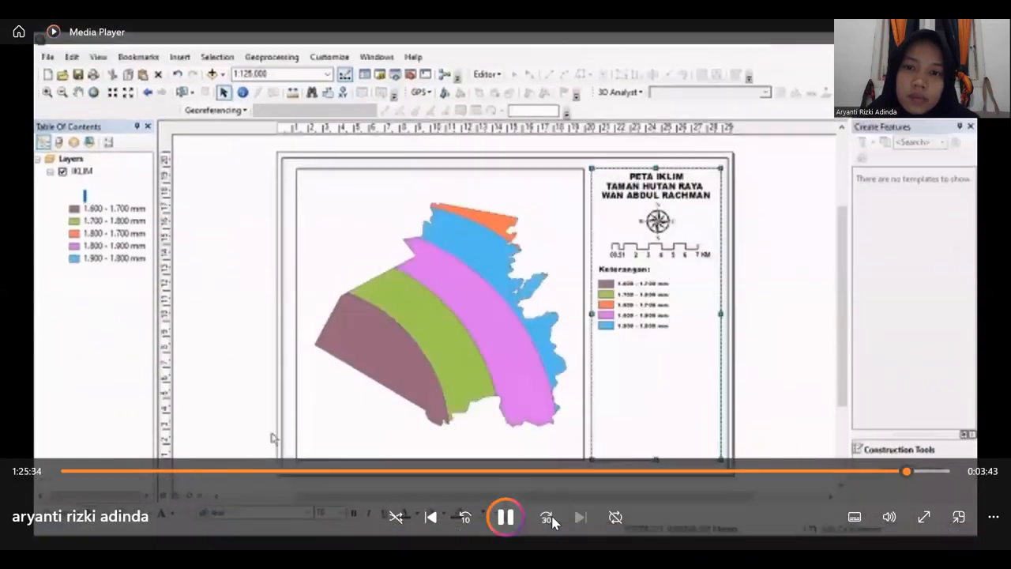
double_click(553, 518)
left_click(553, 518)
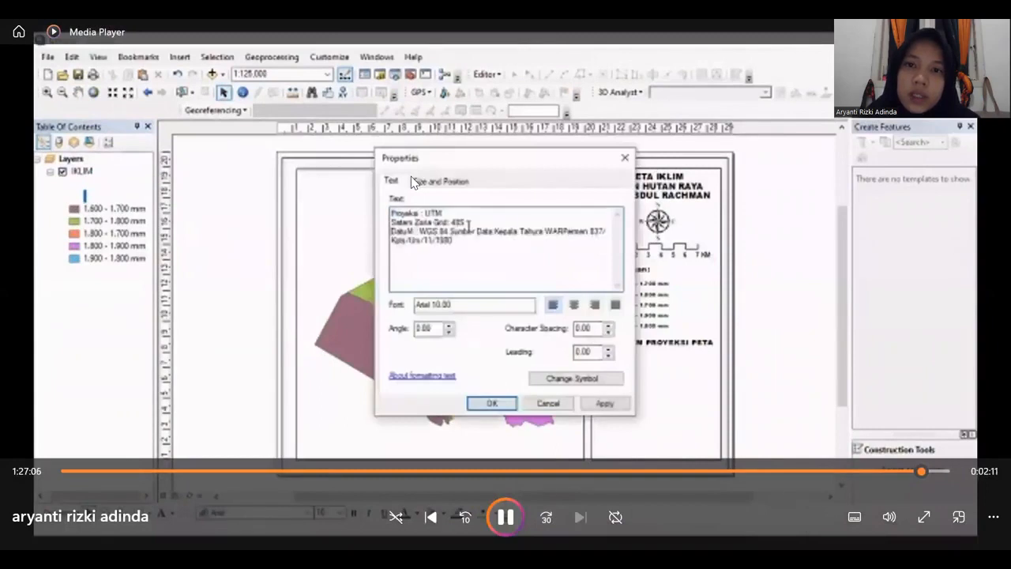
left_click(946, 476)
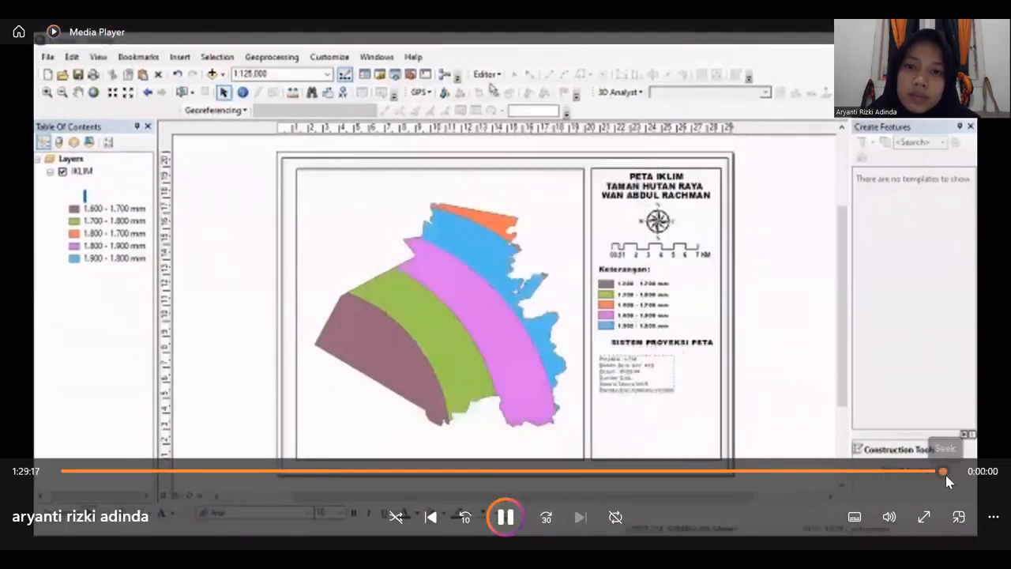